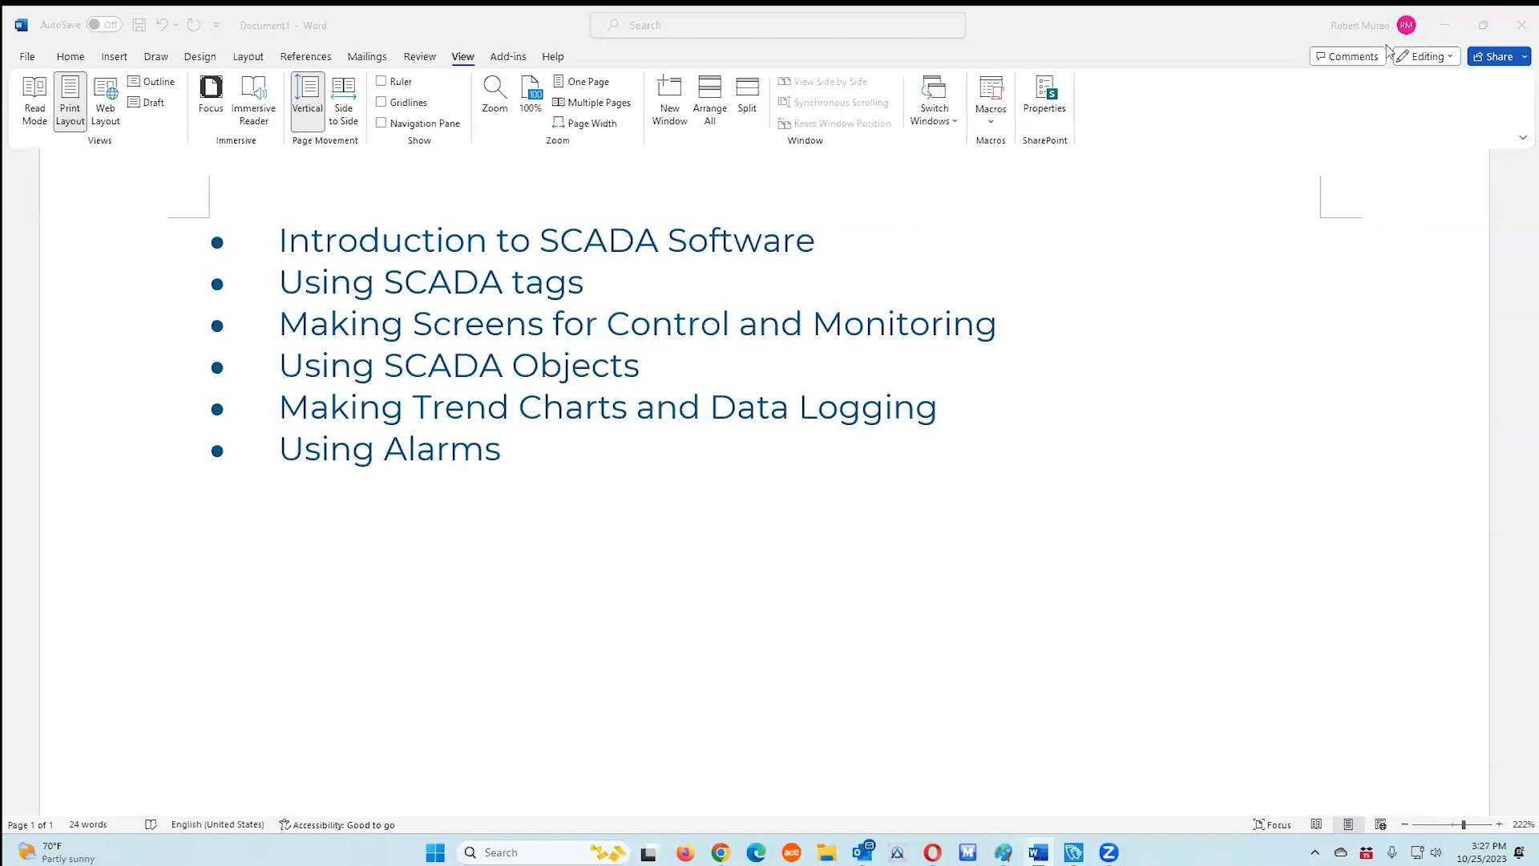
# - Bring the Word document with the six-topic SCADA course outline into focus
pyautogui.click(1448, 26)
# - Minimize Word, close the product image, and view the ET-7000's live AI0–AI9 readings in Chrome
pyautogui.click(1448, 26)
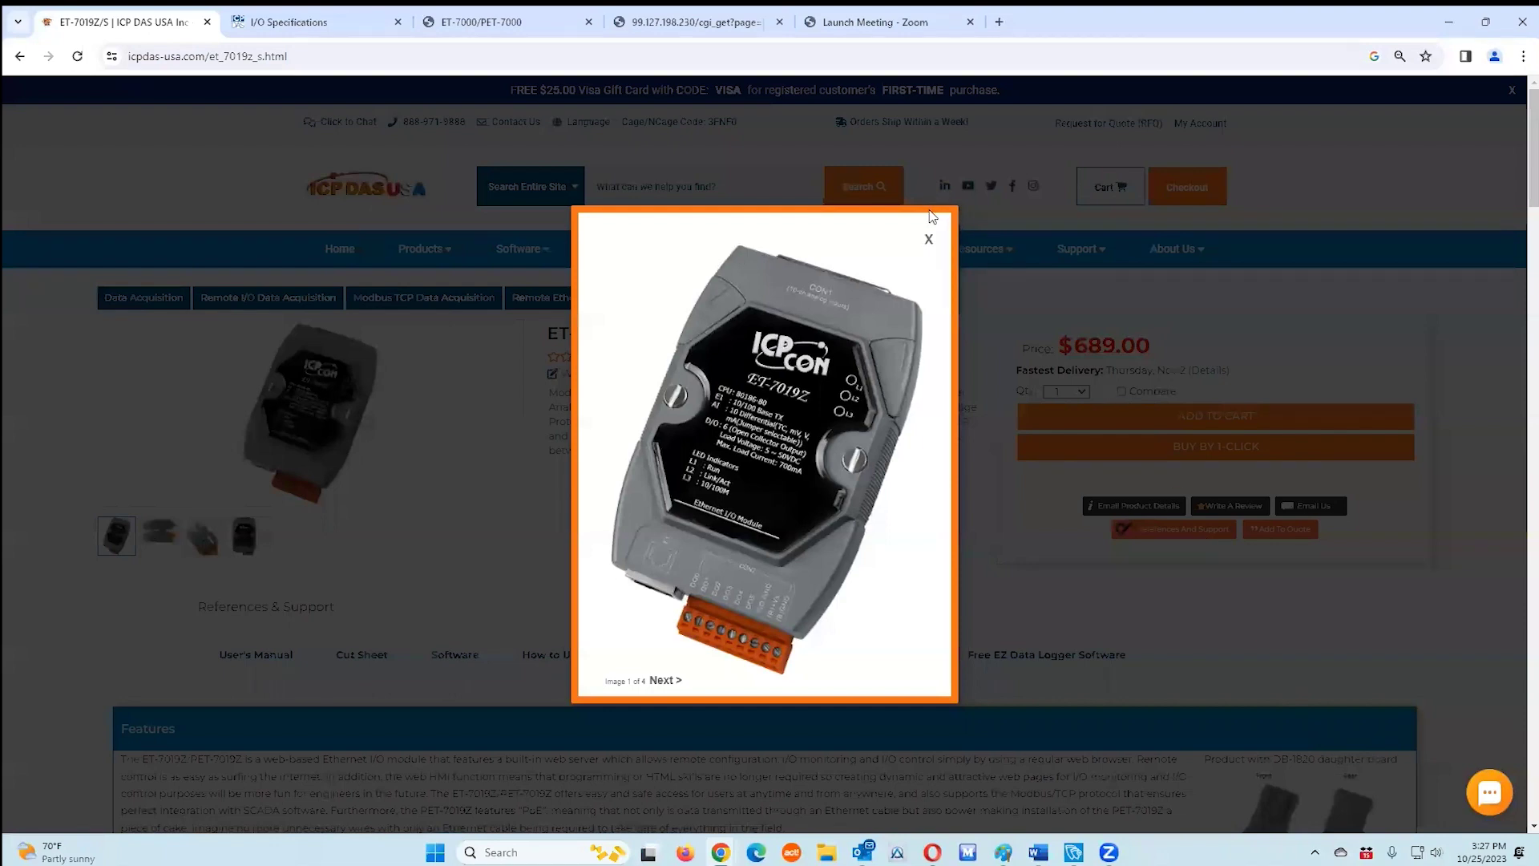
pyautogui.click(928, 241)
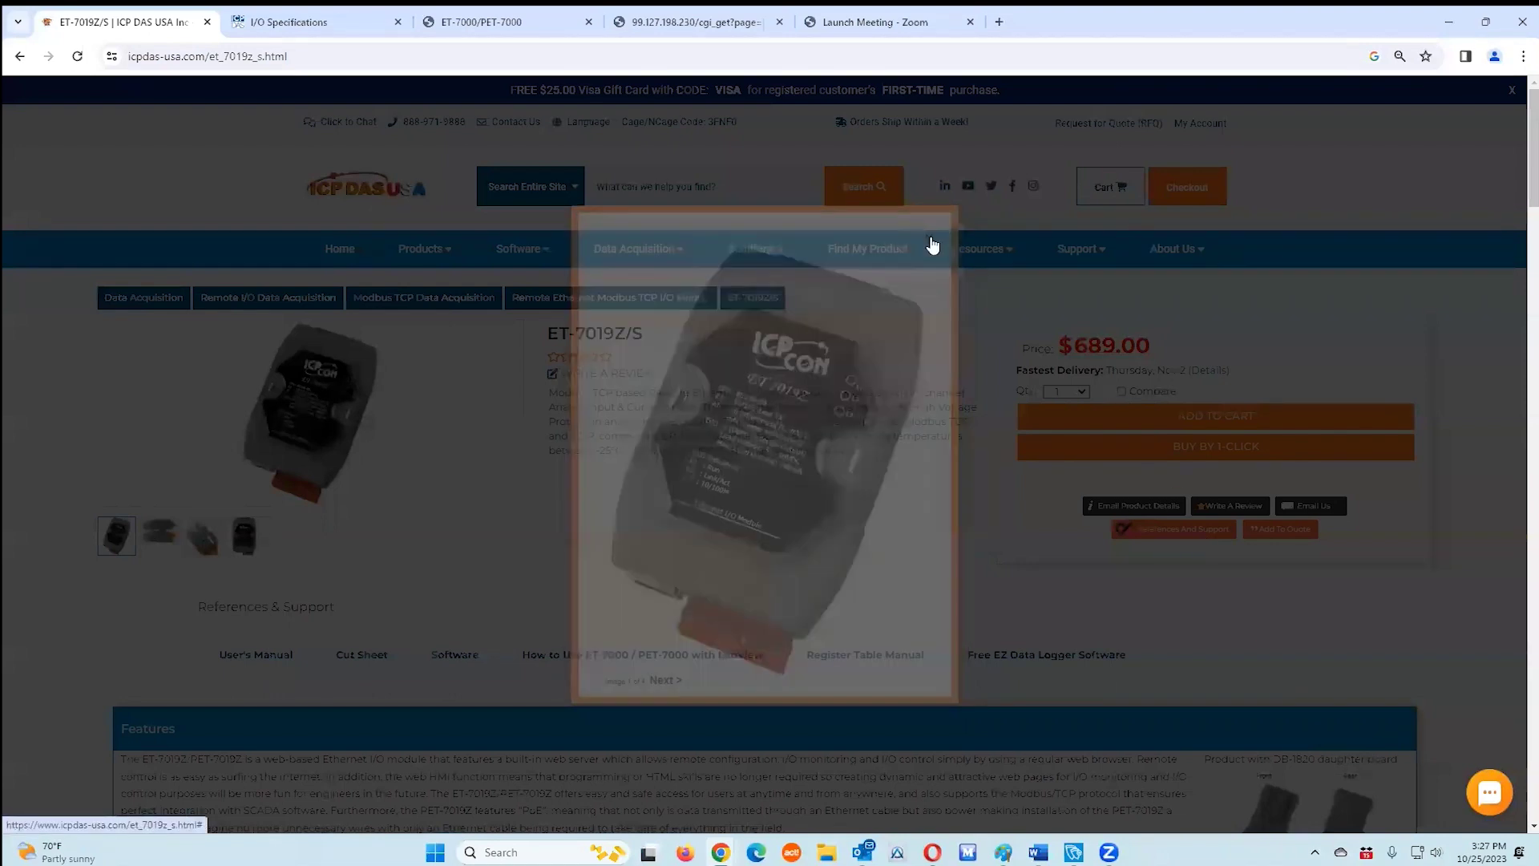
pyautogui.click(513, 24)
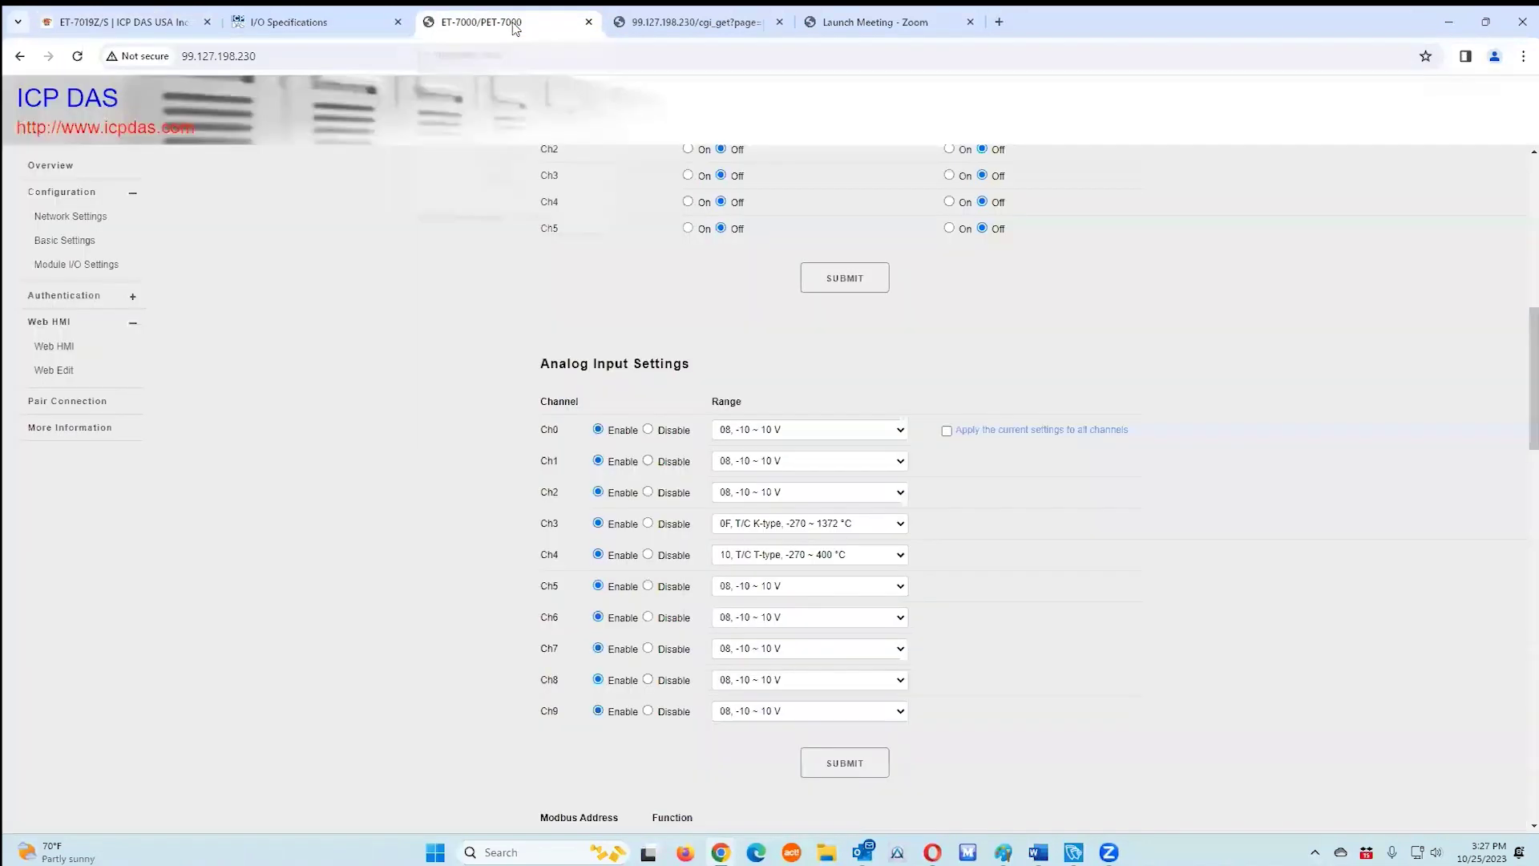
pyautogui.click(694, 22)
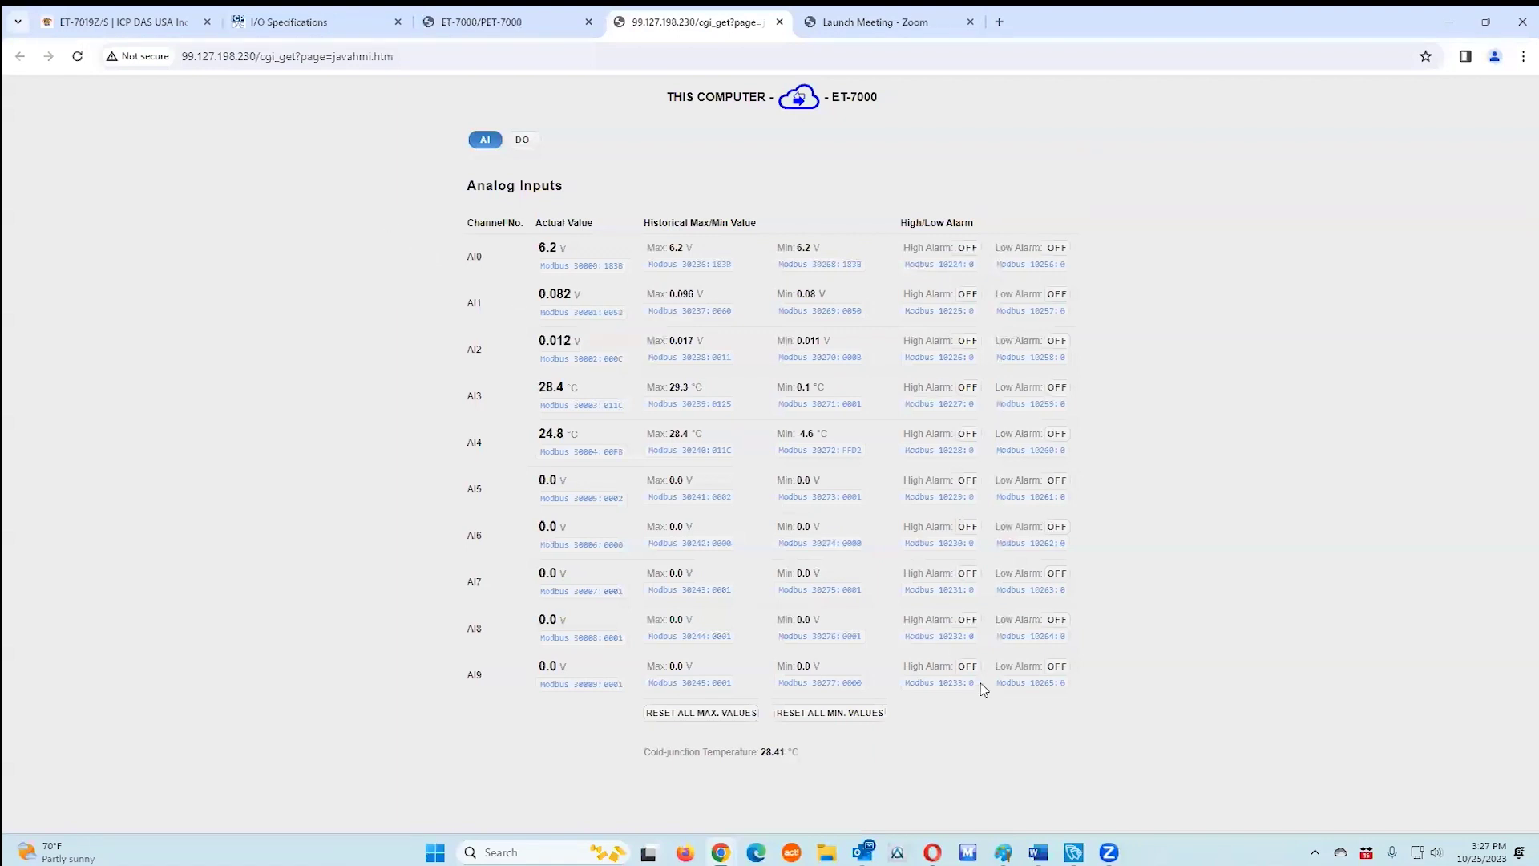
pyautogui.hotkey('alt', 'Tab')
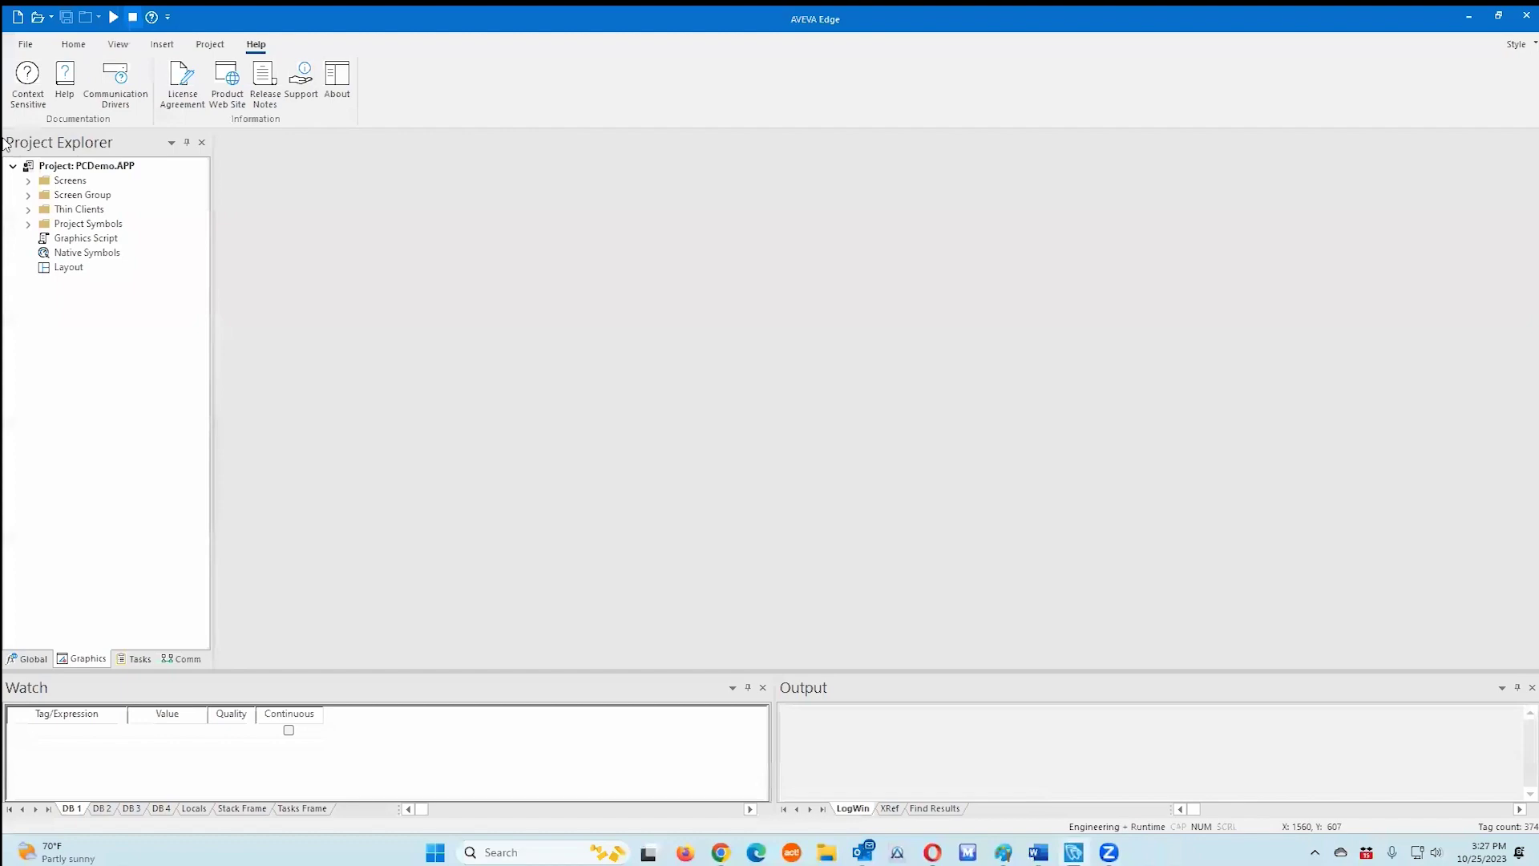
# - Create a new project named Webtraing at 1920×1080 resolution
pyautogui.click(27, 43)
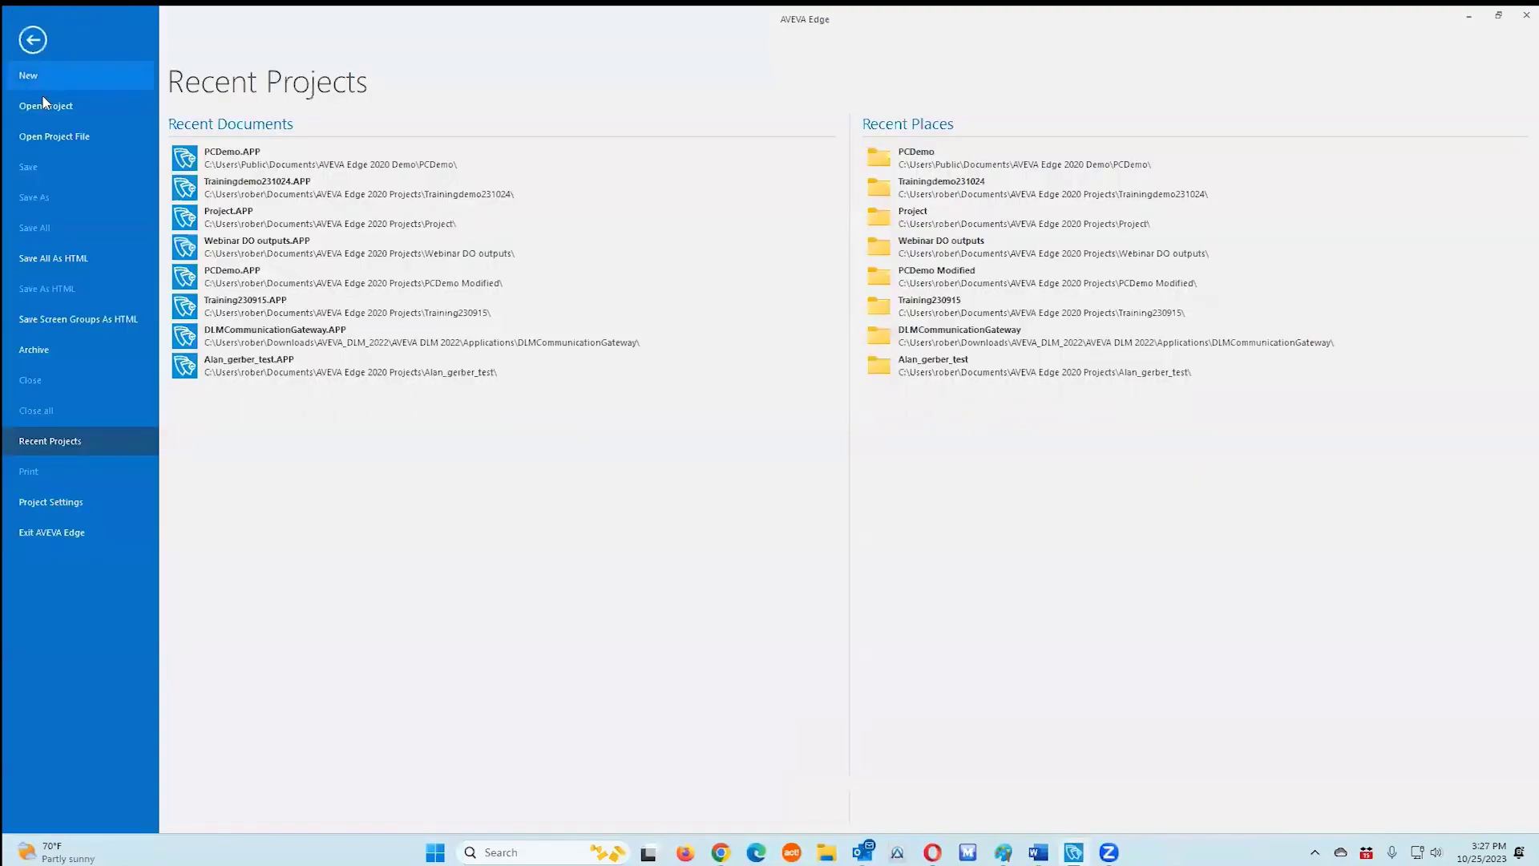
pyautogui.click(34, 73)
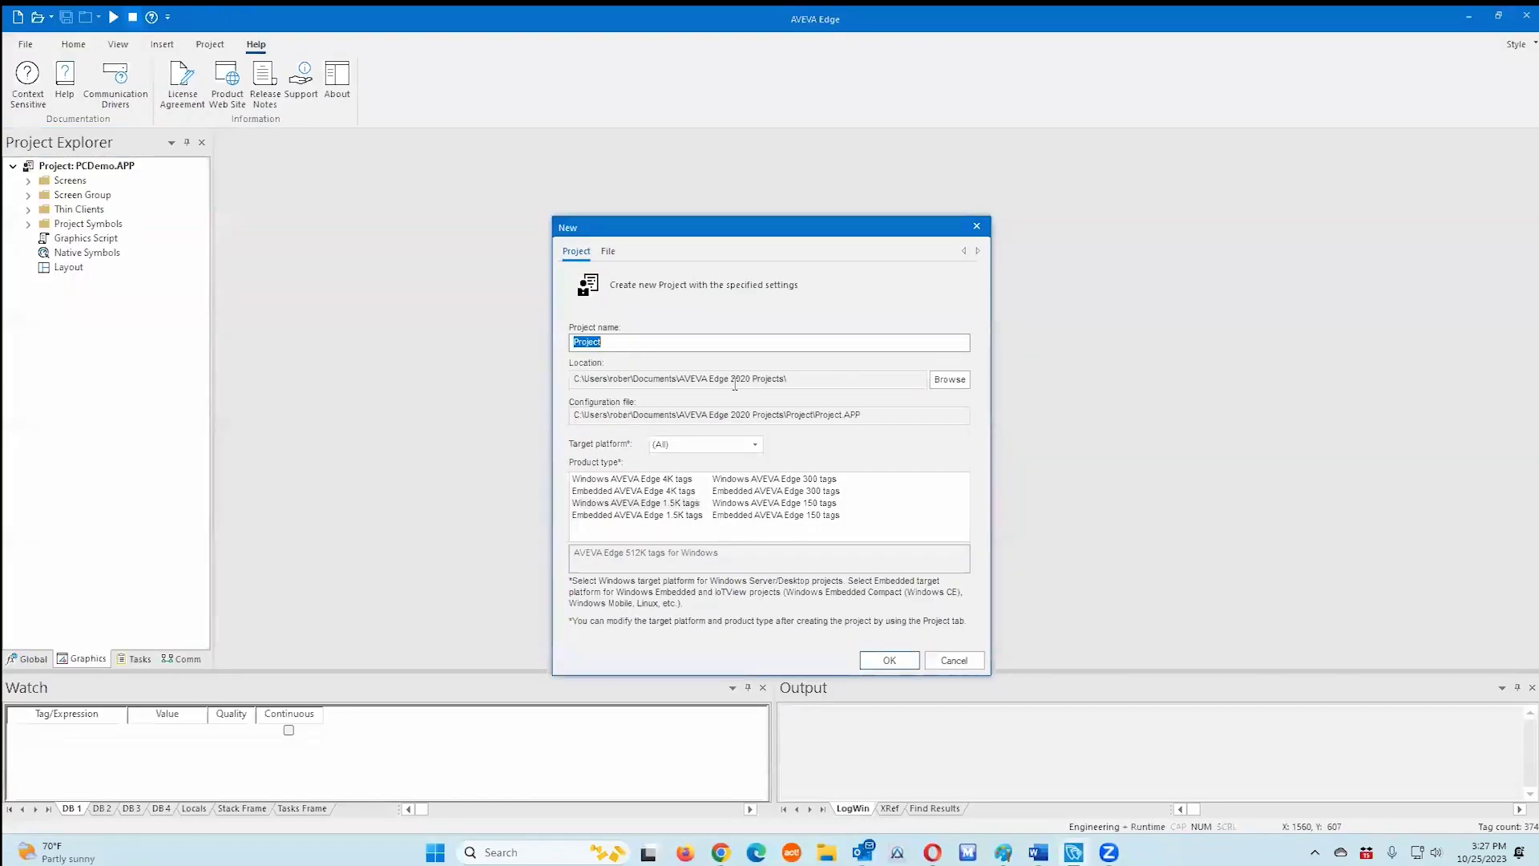
pyautogui.write('Webl')
pyautogui.write('raing')
pyautogui.click(887, 661)
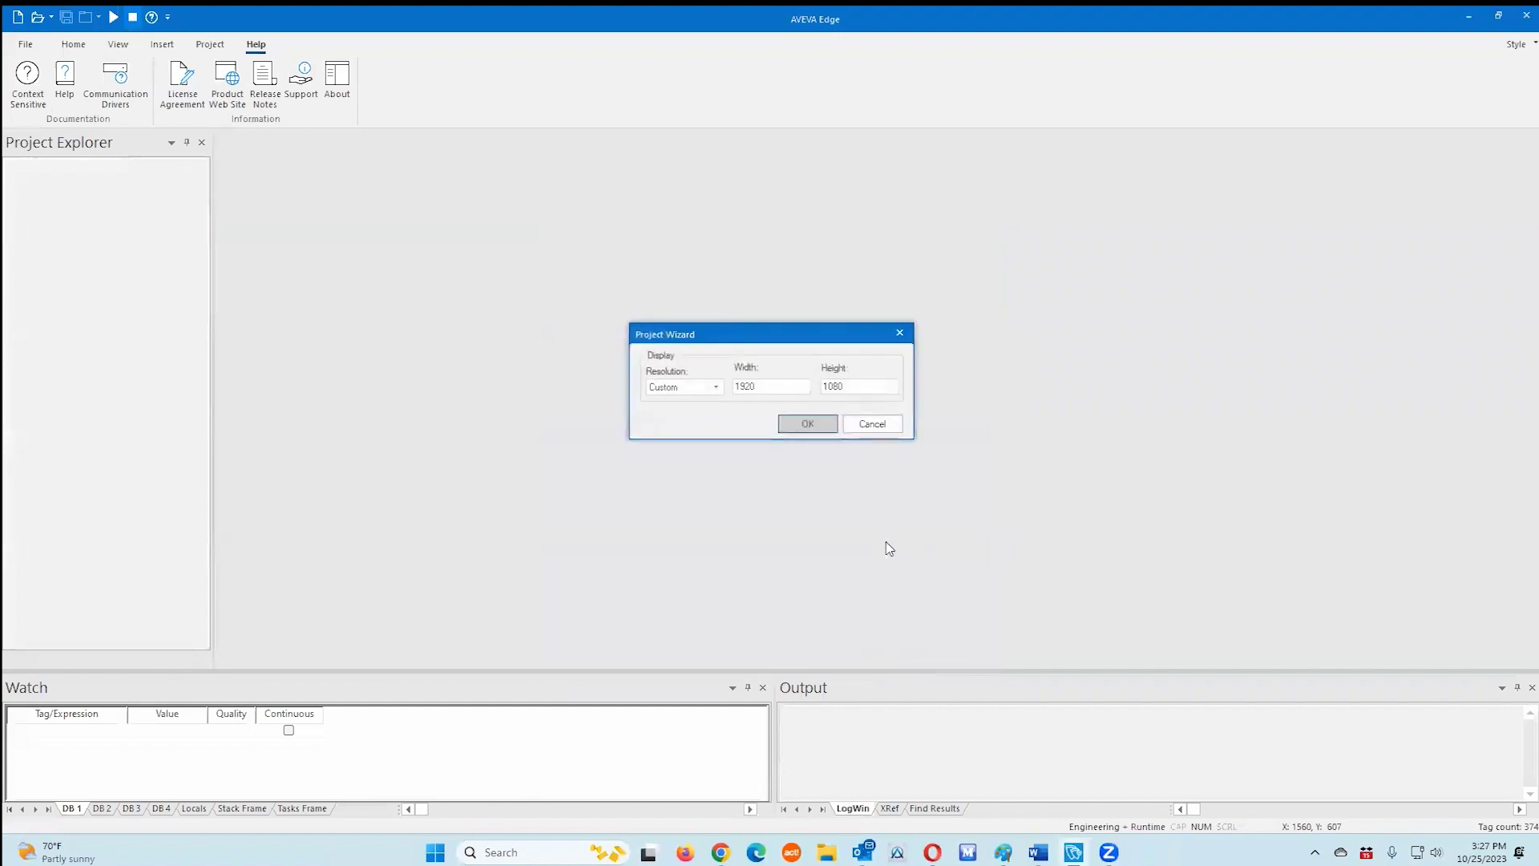
pyautogui.click(807, 424)
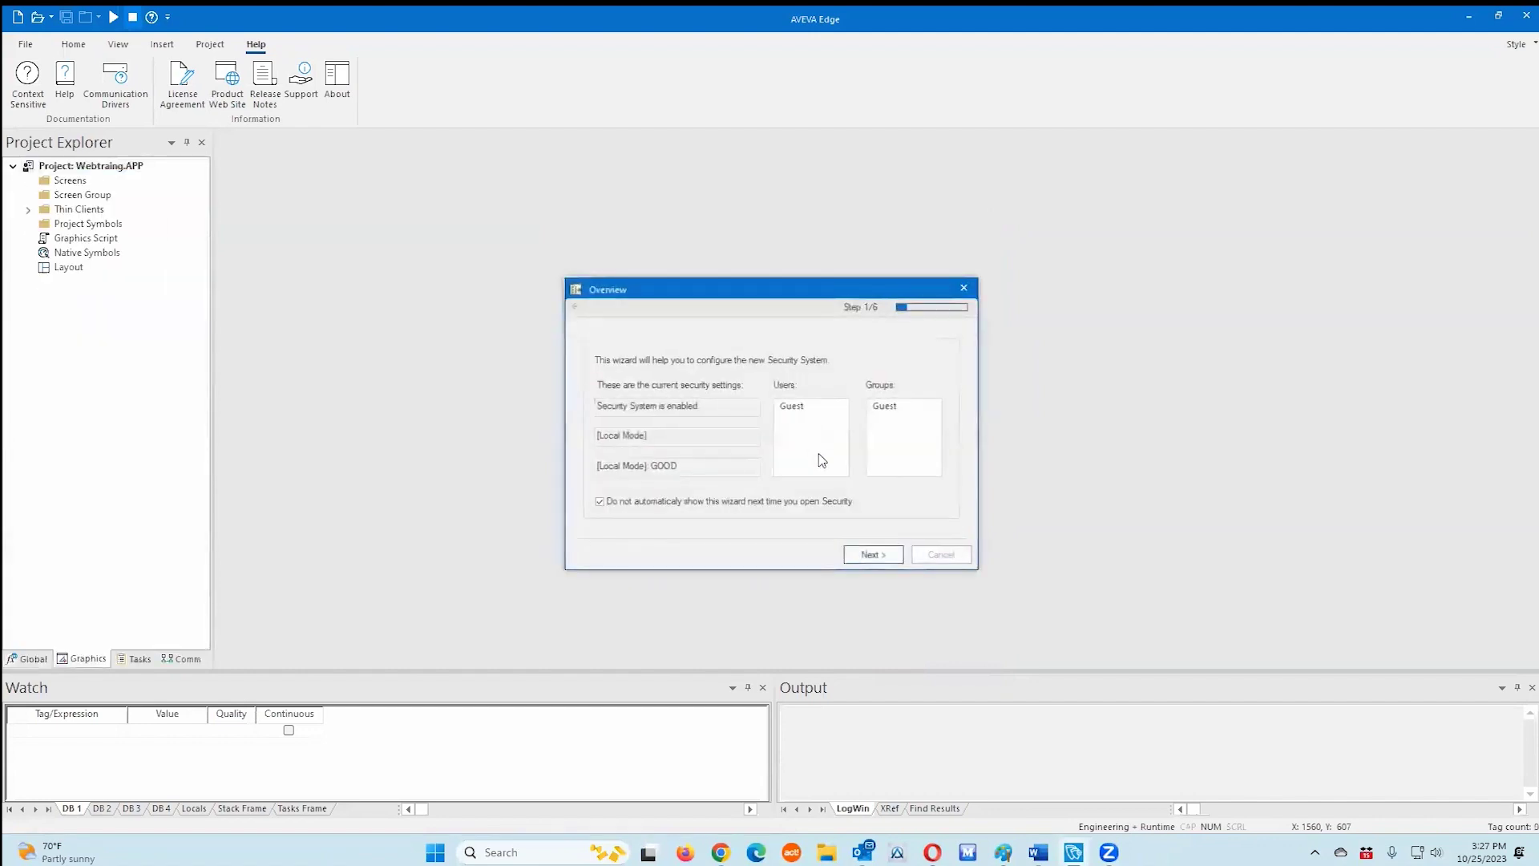
# - Run the security wizard: enable security in local mode, no main password, skip groups and users
pyautogui.click(874, 554)
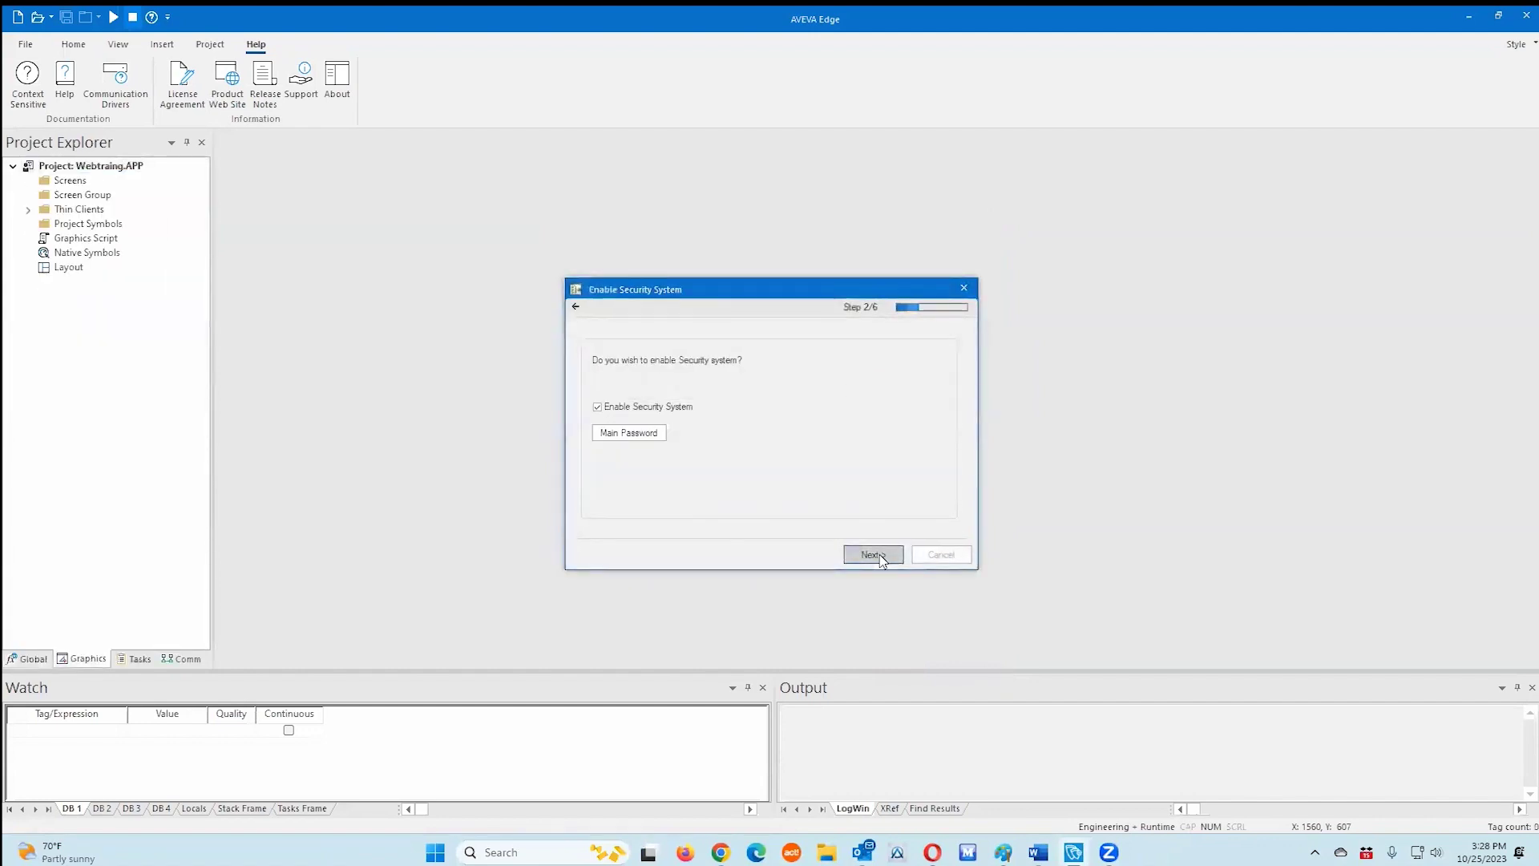
pyautogui.click(878, 554)
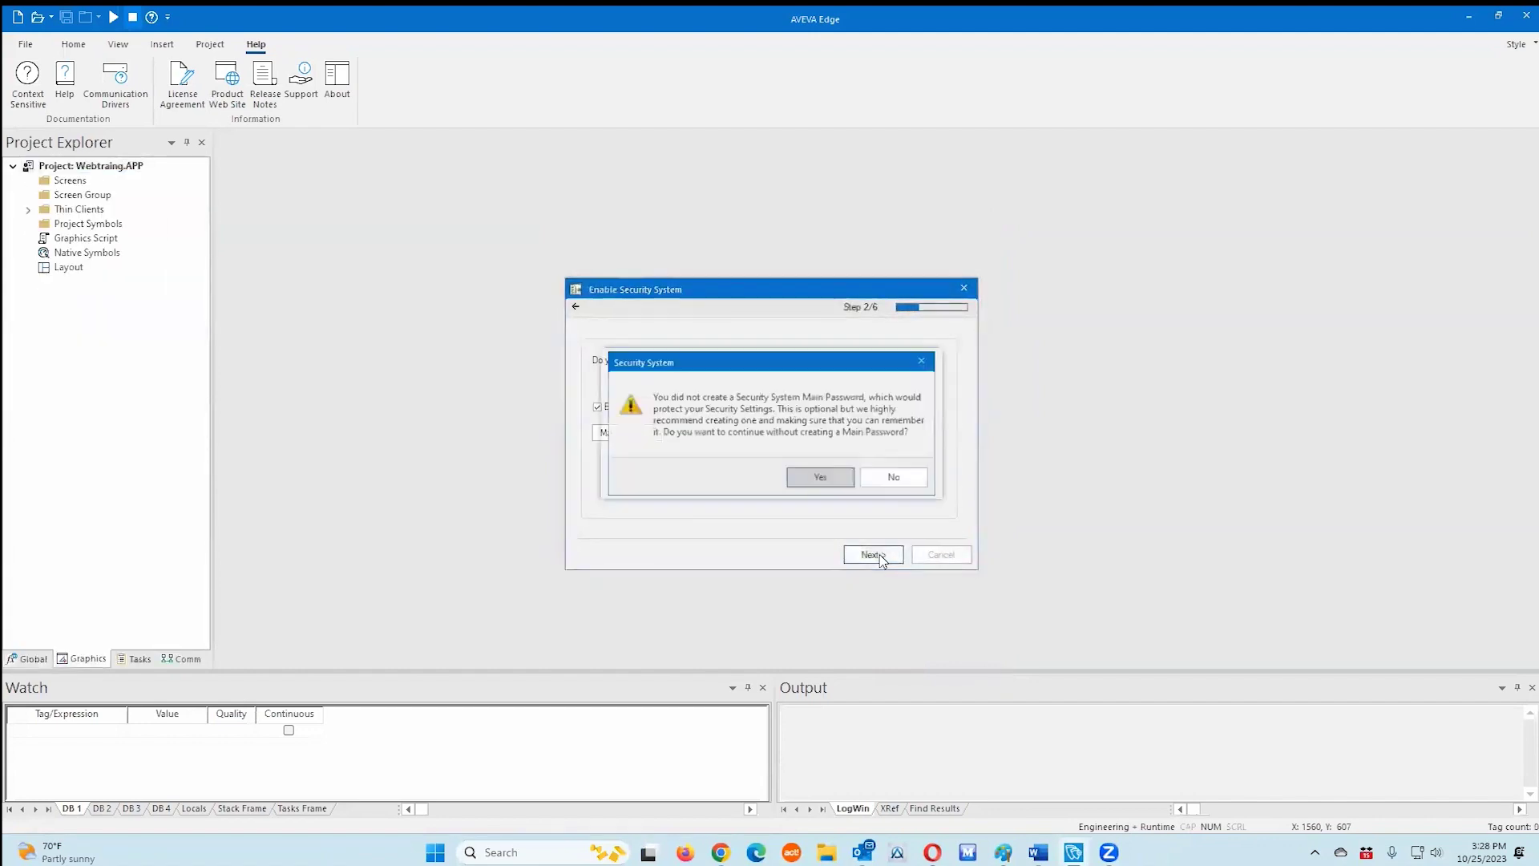
pyautogui.click(823, 479)
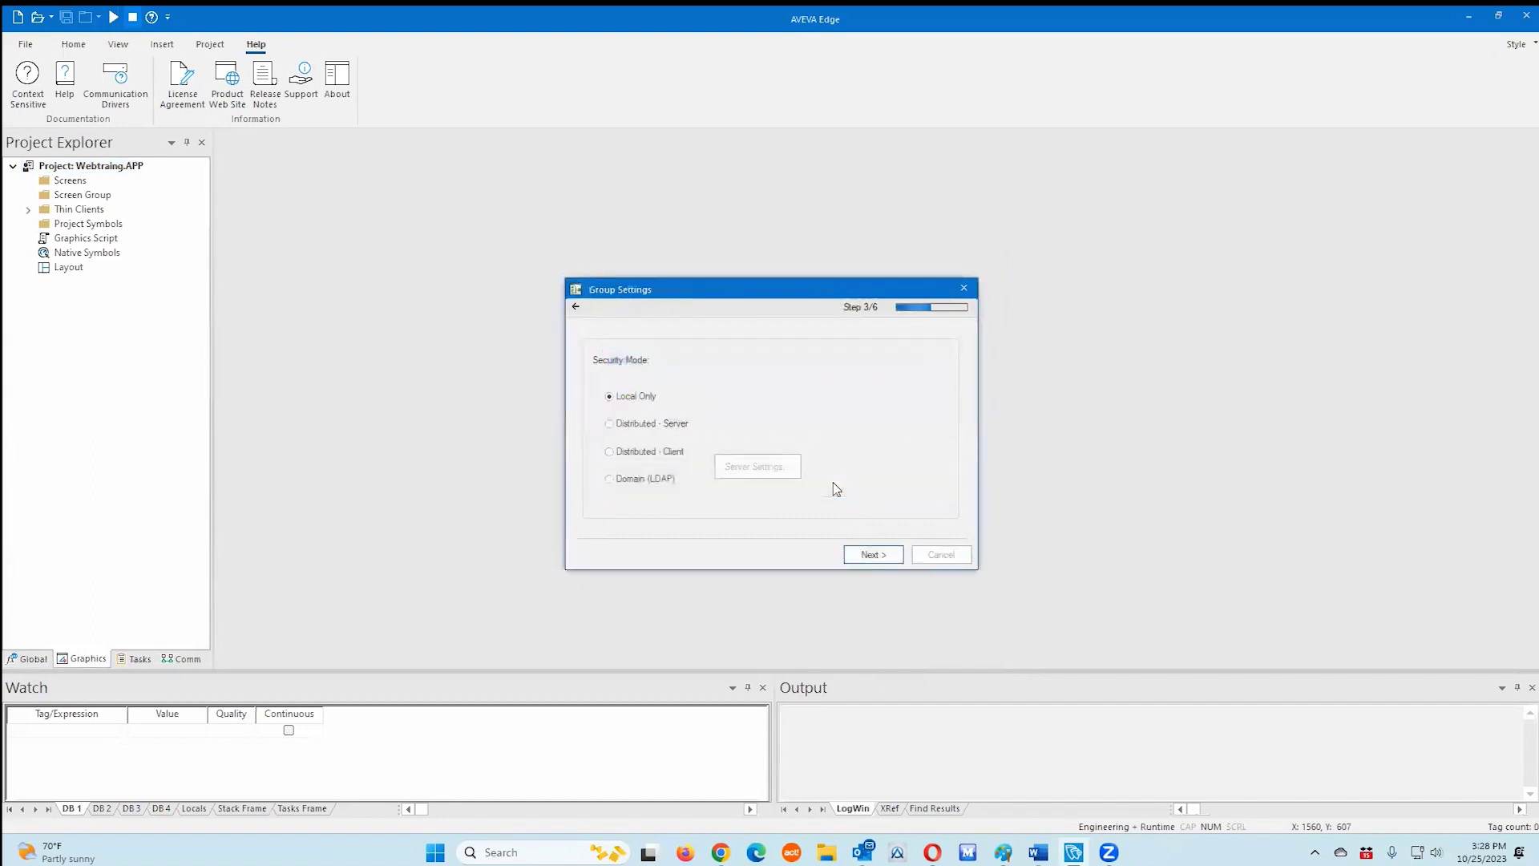
pyautogui.click(872, 552)
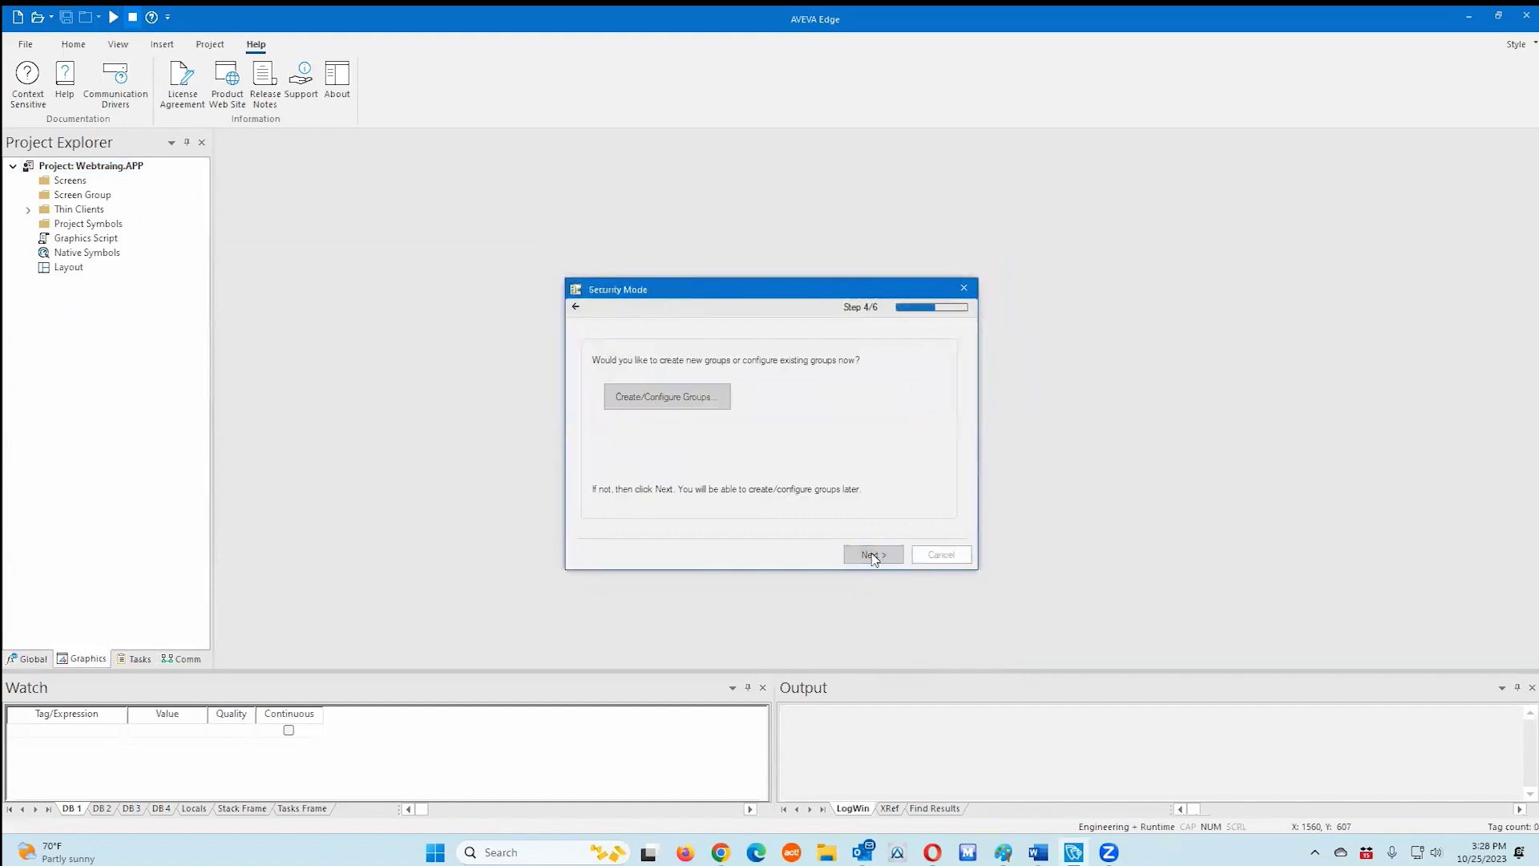
pyautogui.click(874, 556)
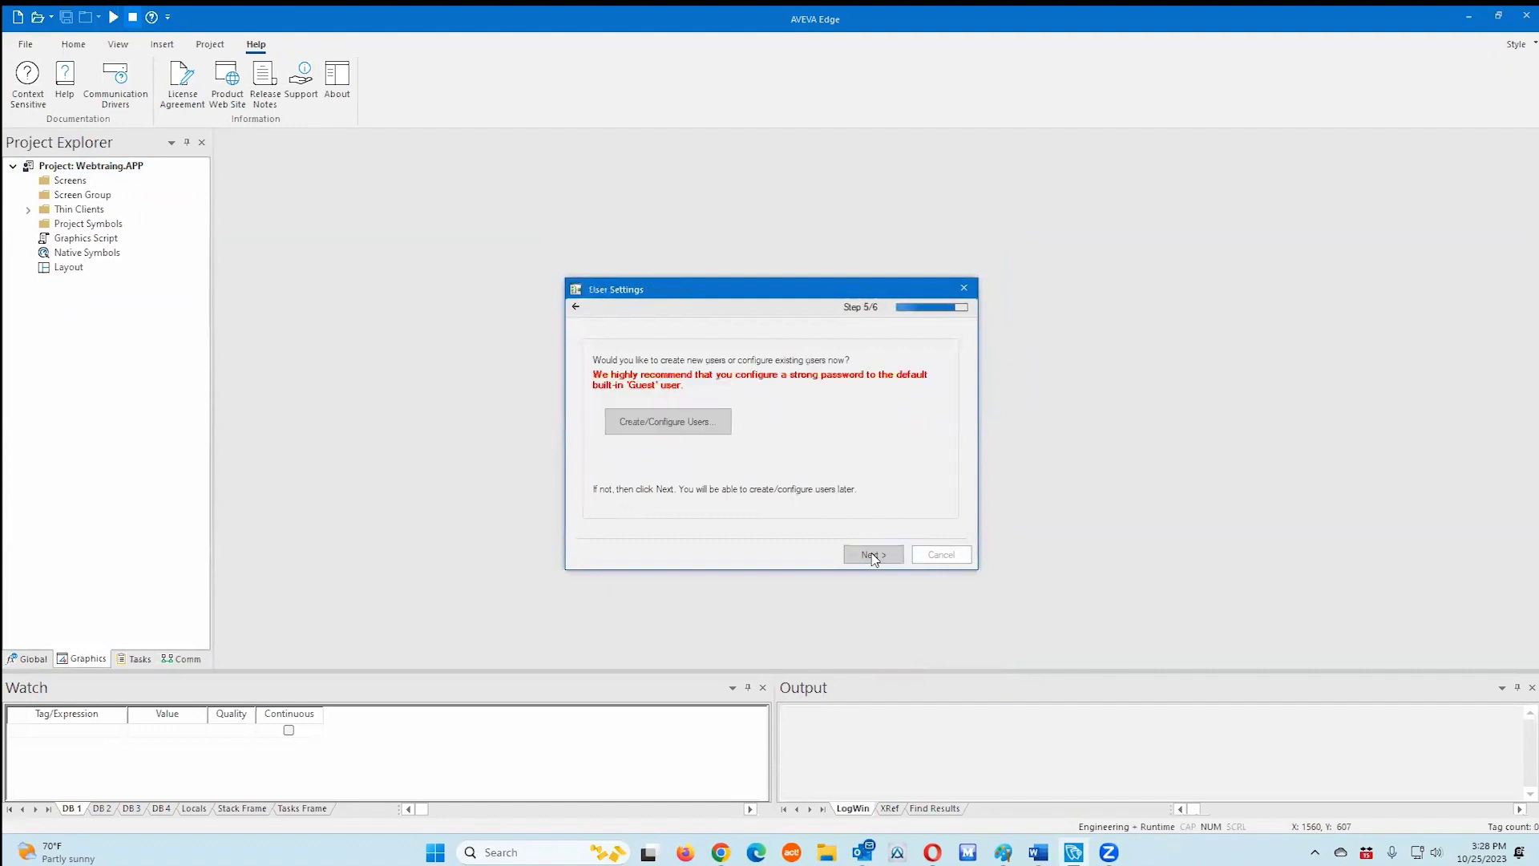
pyautogui.click(873, 554)
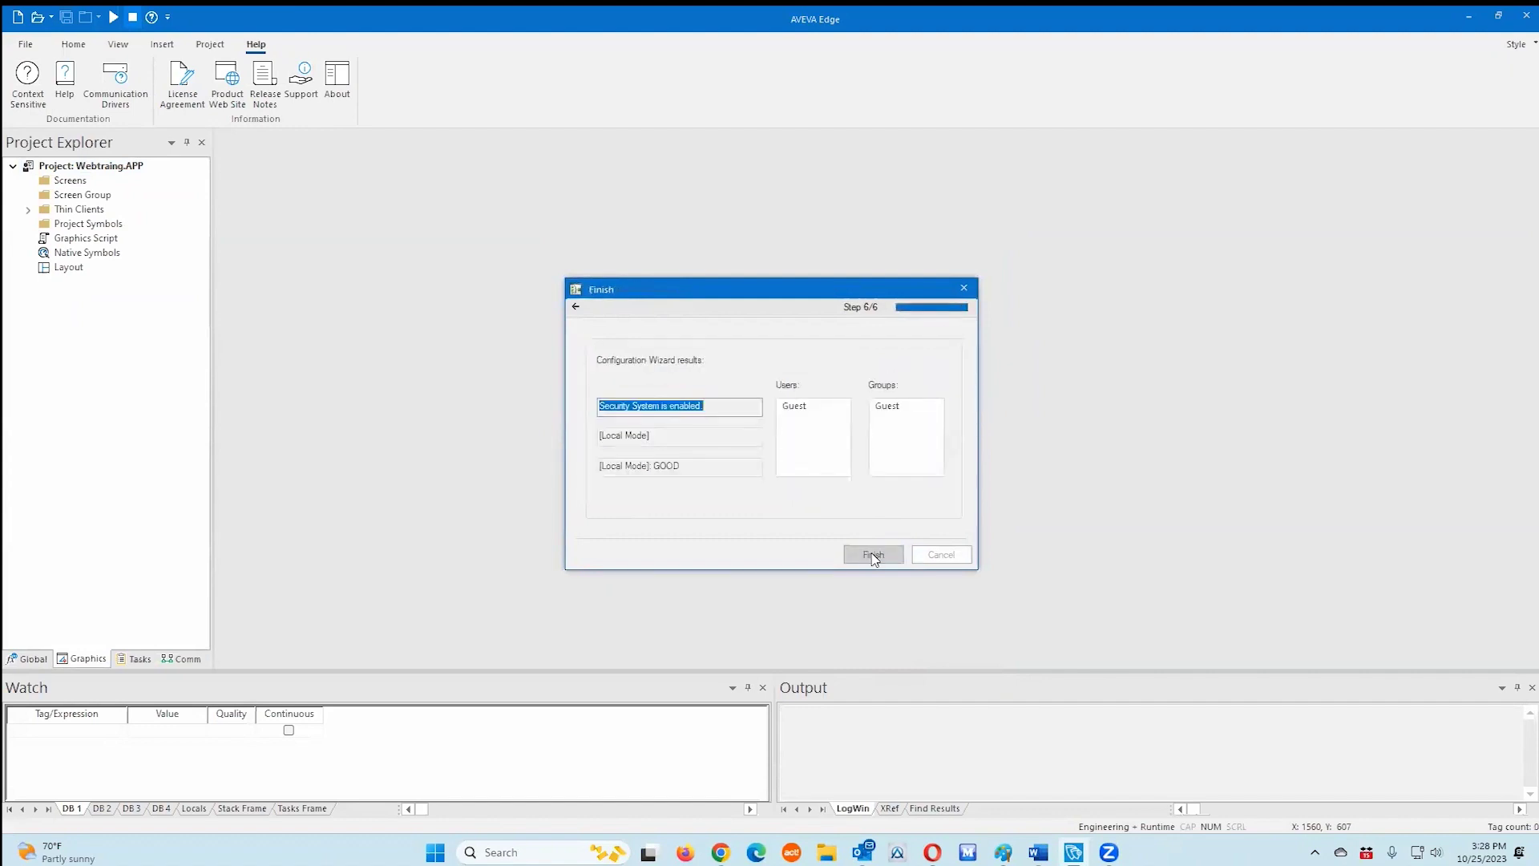
pyautogui.click(873, 555)
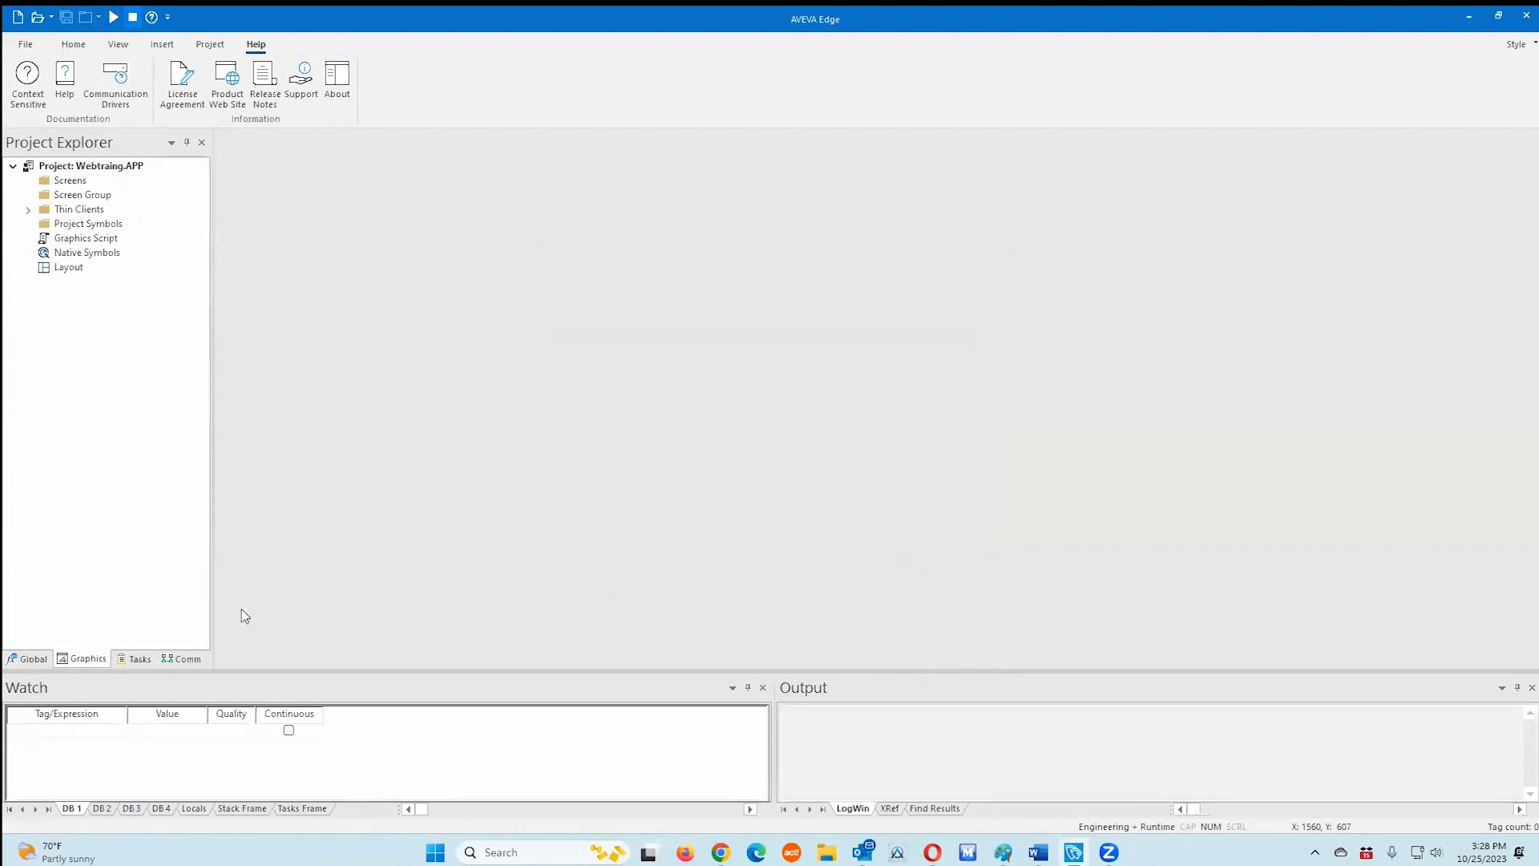
# - Add the MOTCP Modbus TCP/IP driver under Drivers and expand it to reveal its MAIN DRIVER SHEET
pyautogui.click(185, 660)
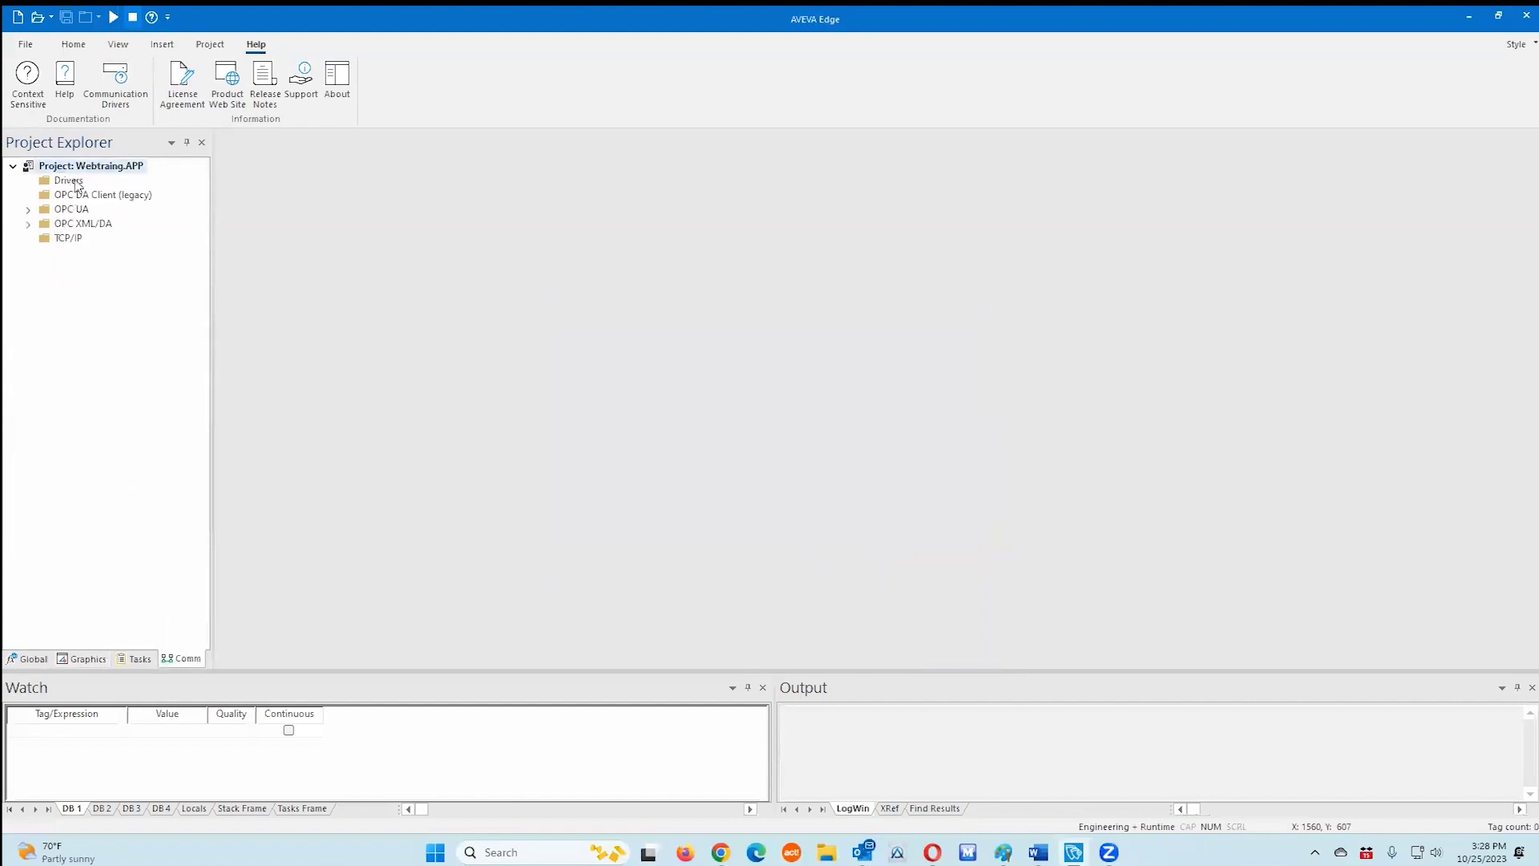
pyautogui.click(77, 182)
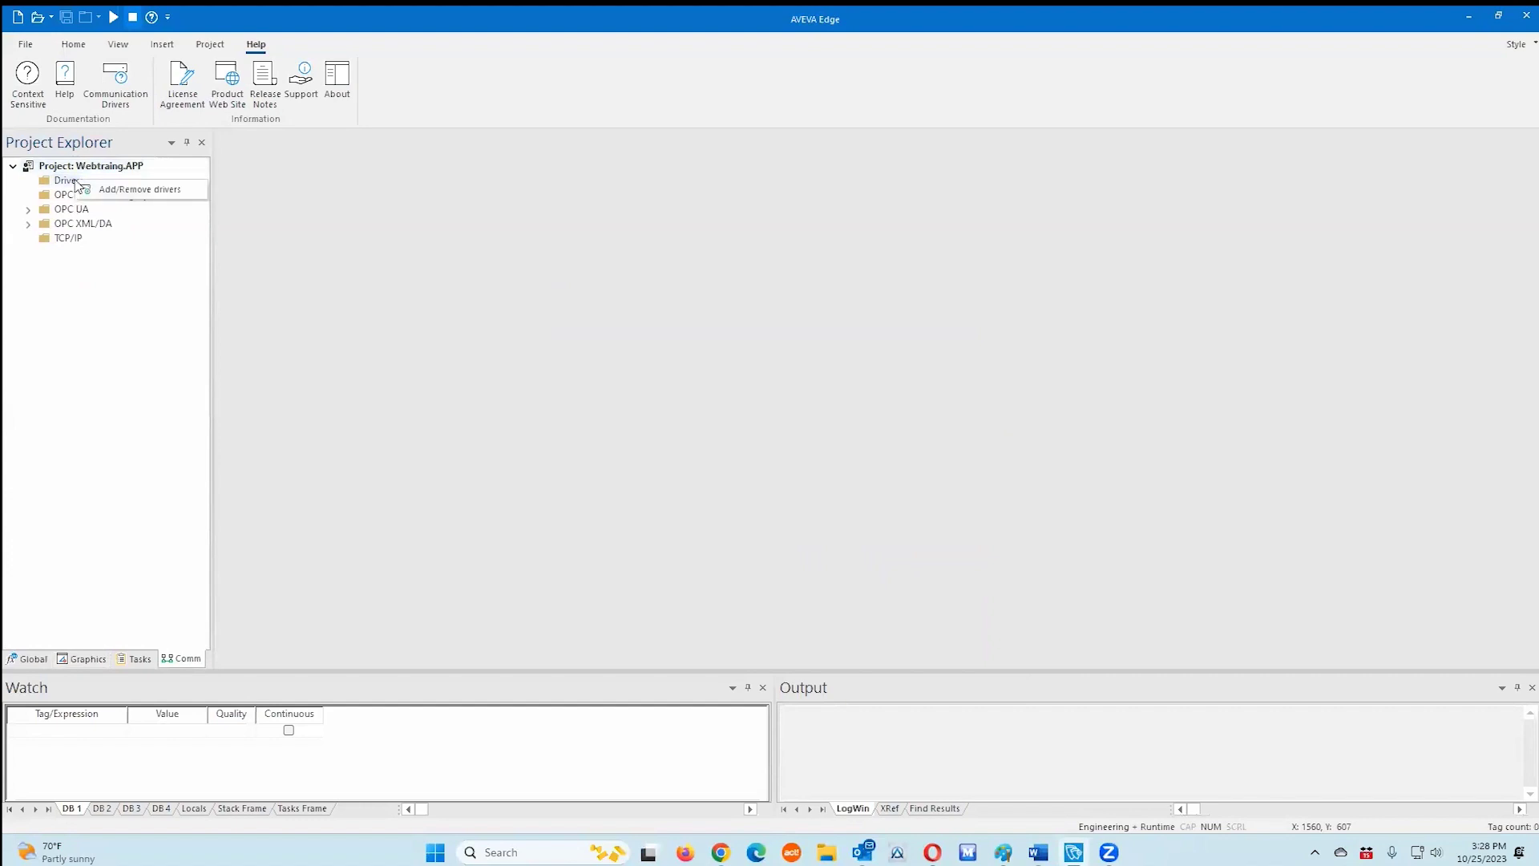
pyautogui.doubleClick(77, 183)
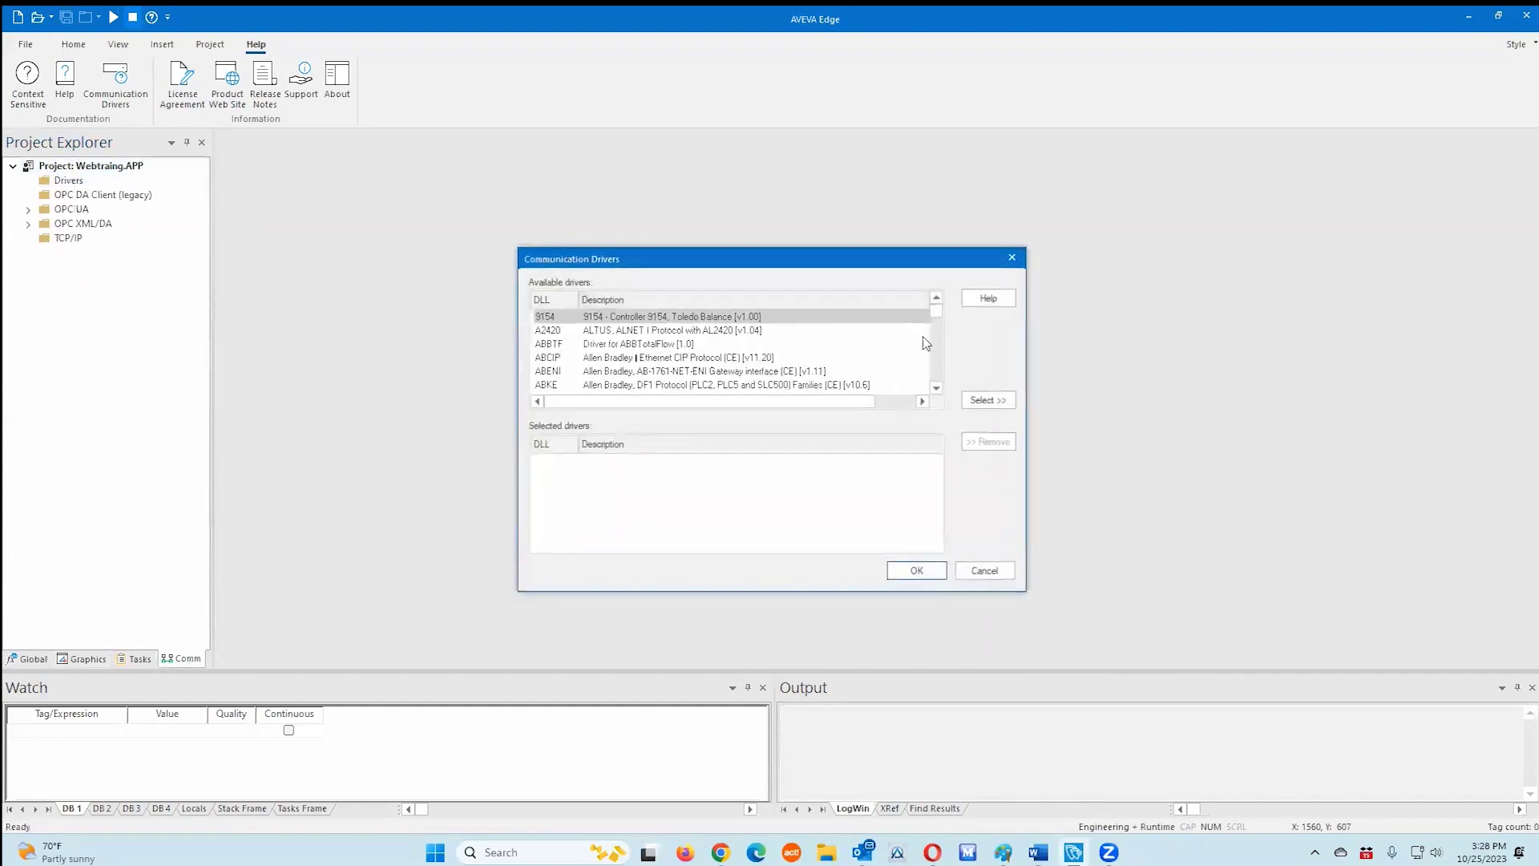
pyautogui.moveTo(938, 319); pyautogui.dragTo(940, 352)
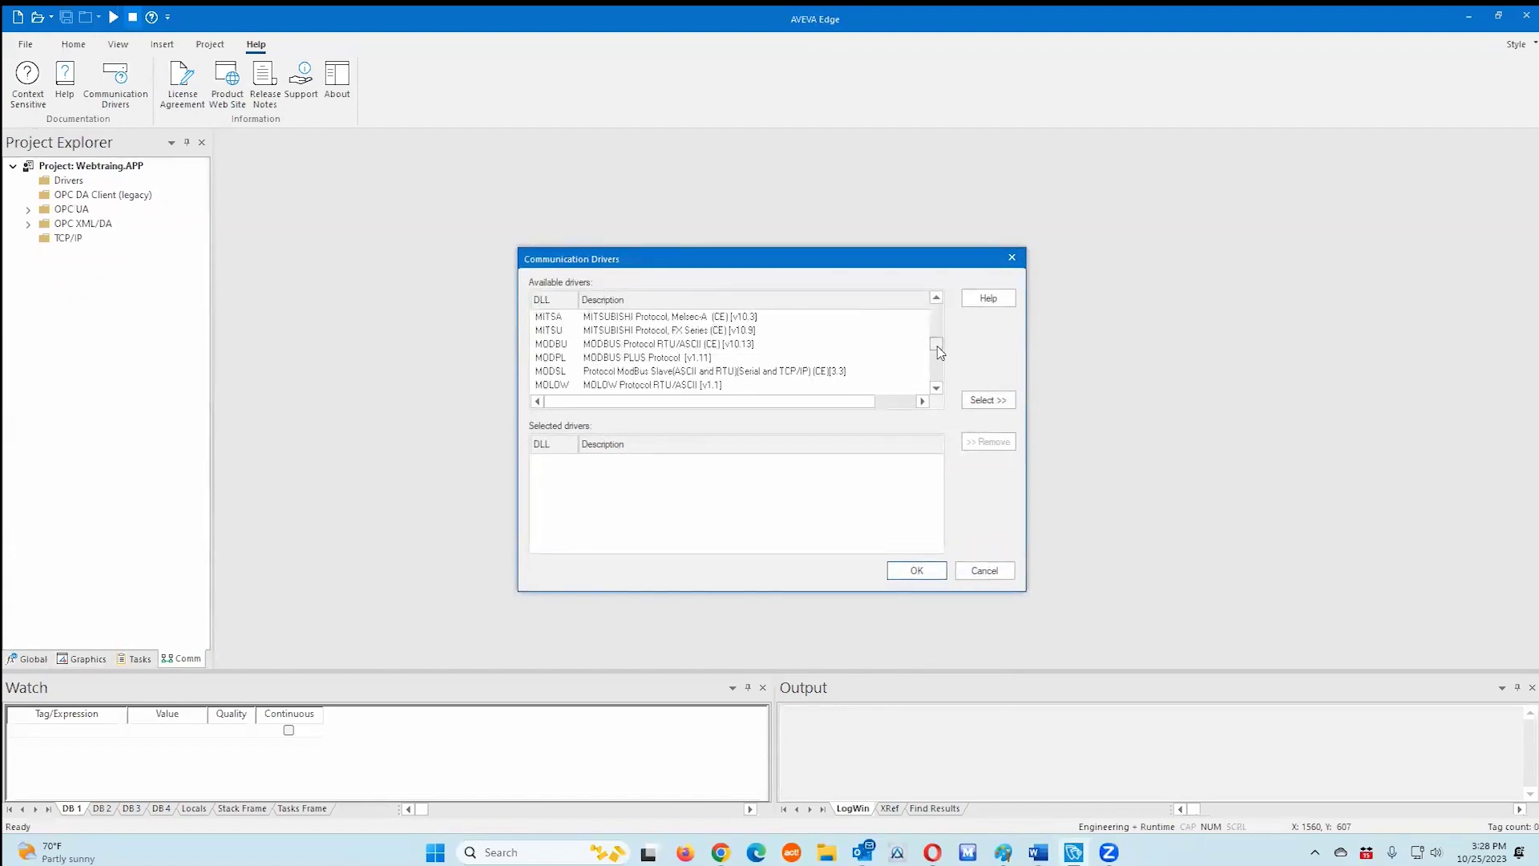
pyautogui.scroll(-2, 805, 389)
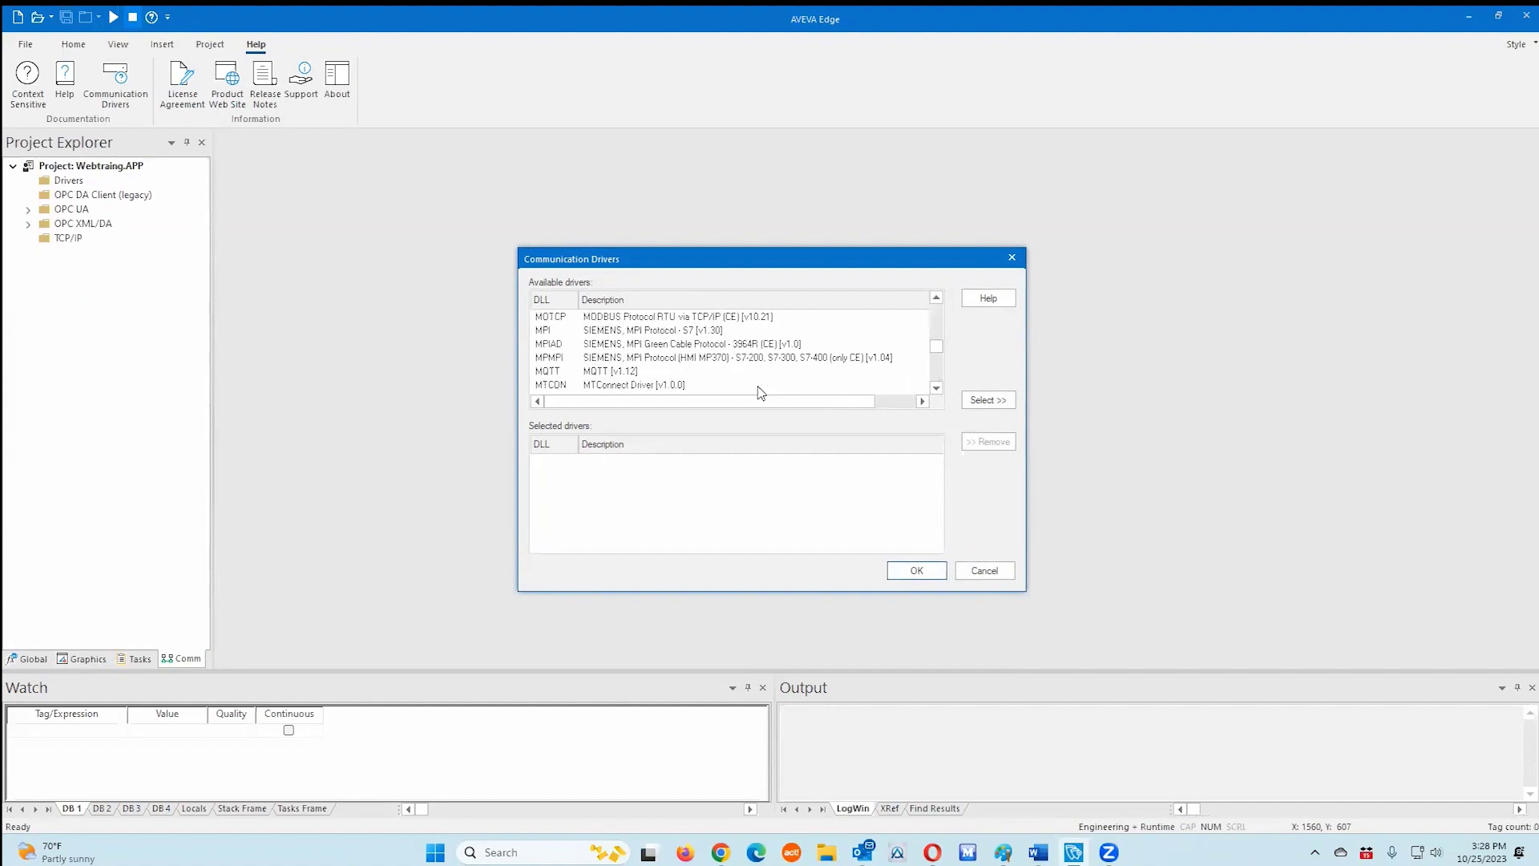
pyautogui.doubleClick(655, 318)
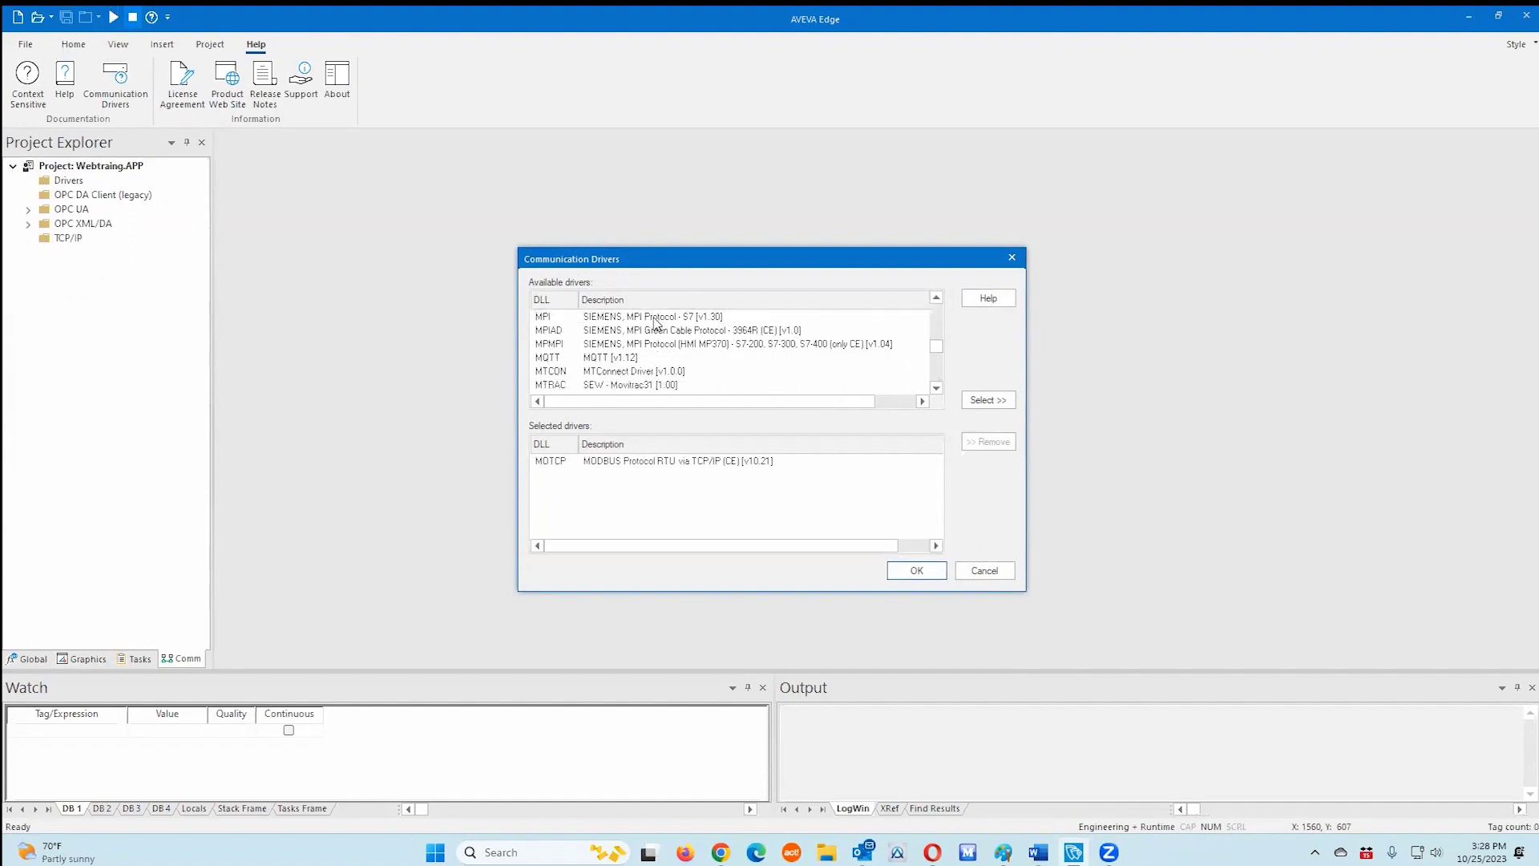
pyautogui.click(924, 572)
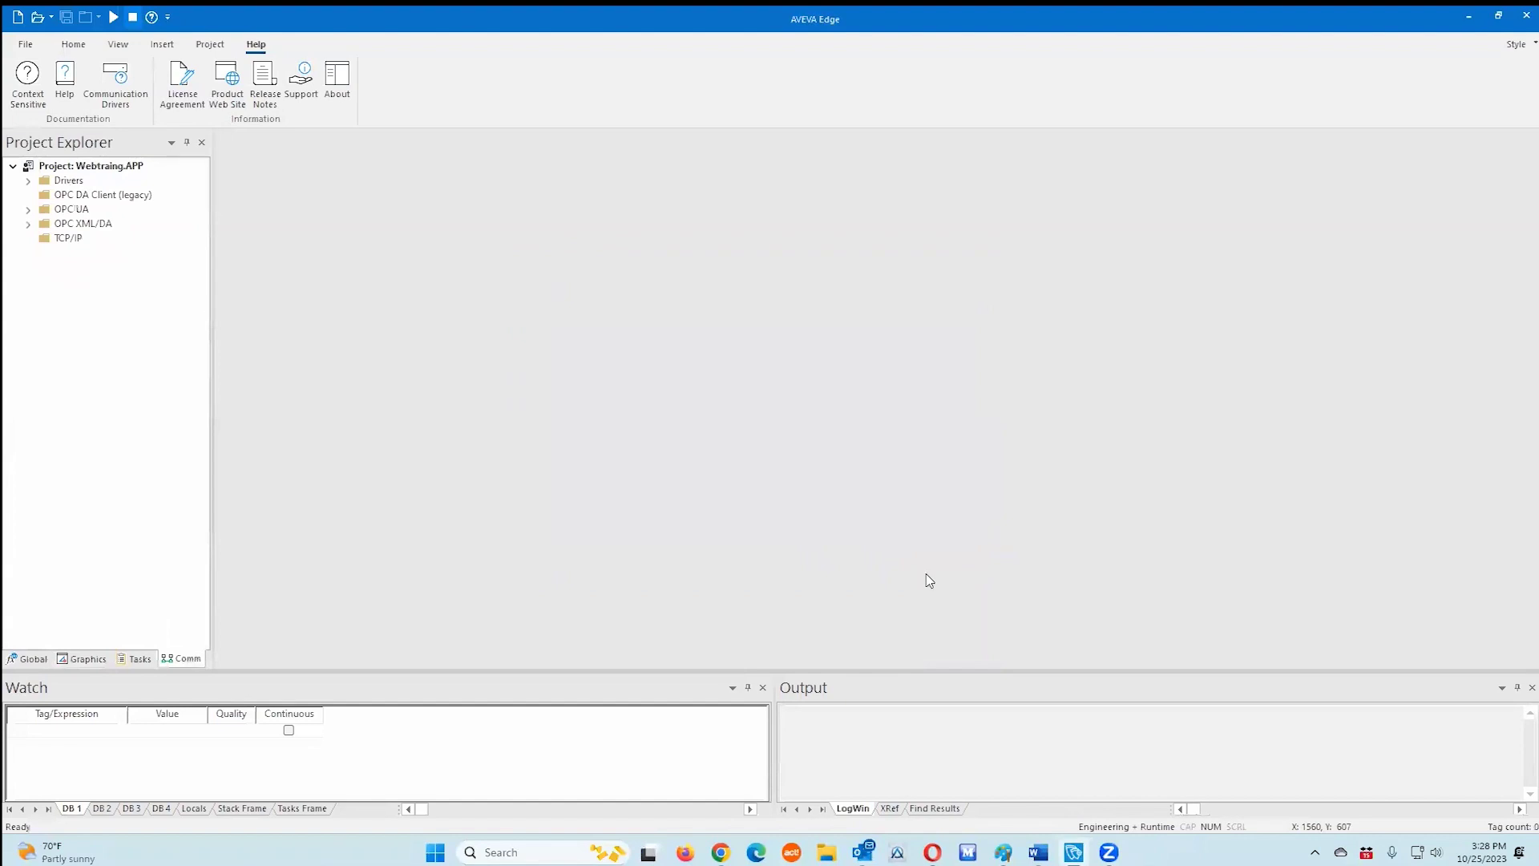
pyautogui.click(29, 182)
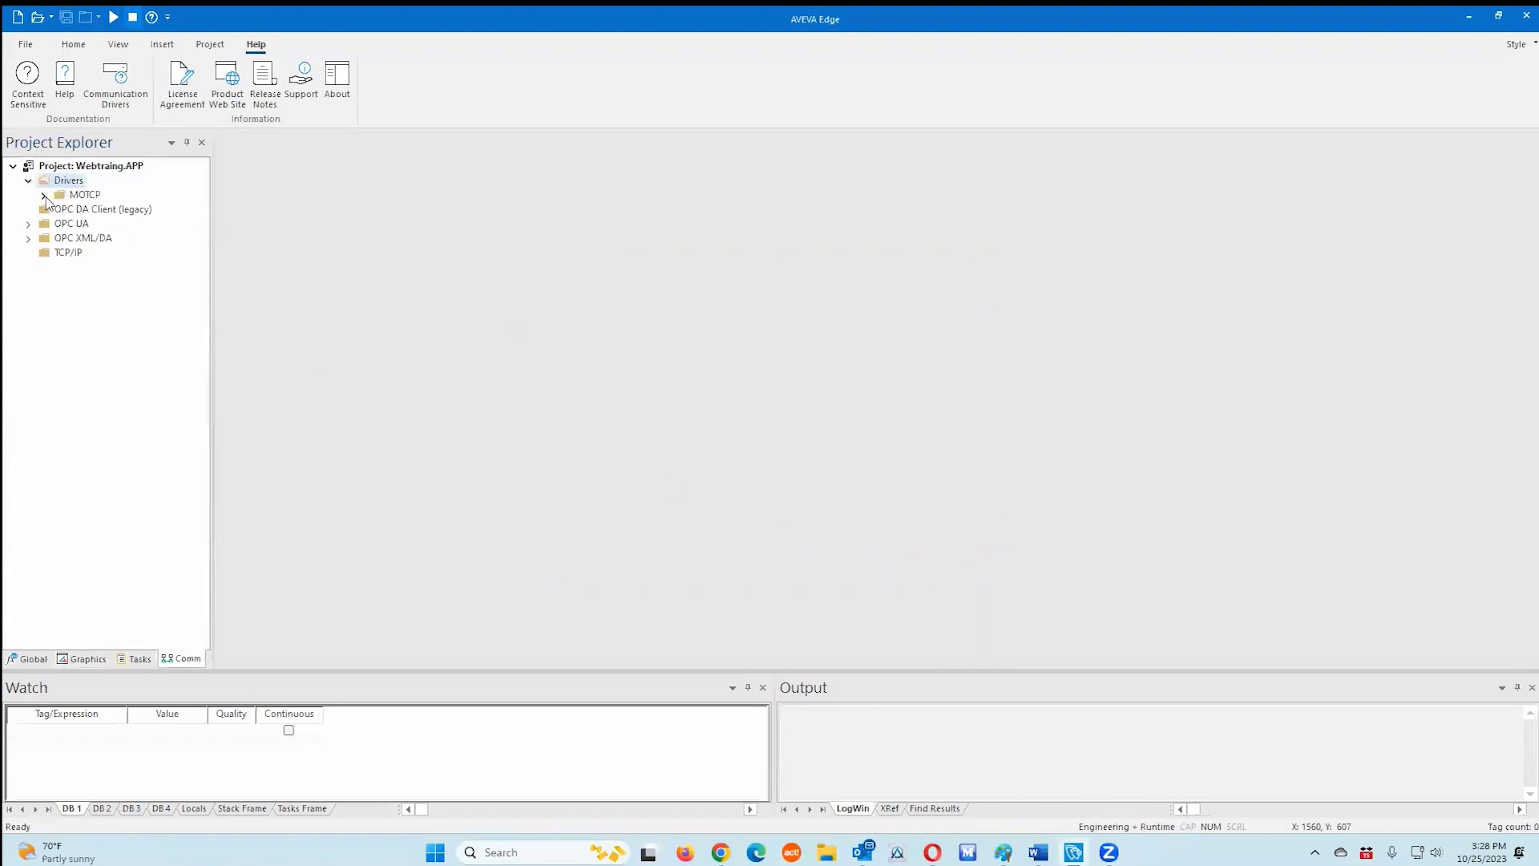
pyautogui.click(44, 195)
# - In the MOTCP MAIN DRIVER SHEET, create tag AI0 in the first row with default settings
pyautogui.doubleClick(122, 210)
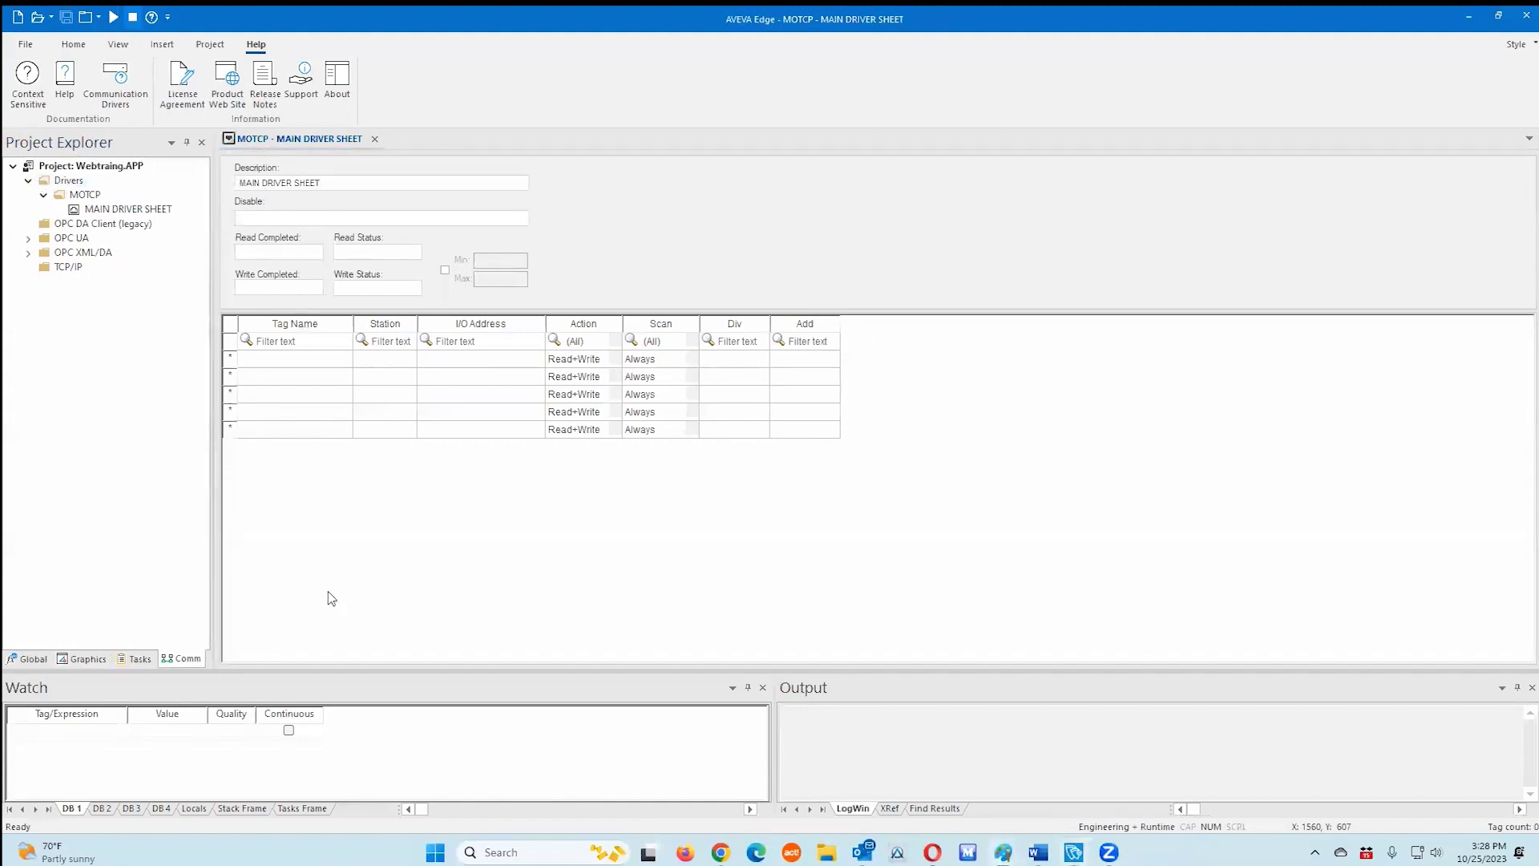
pyautogui.click(258, 361)
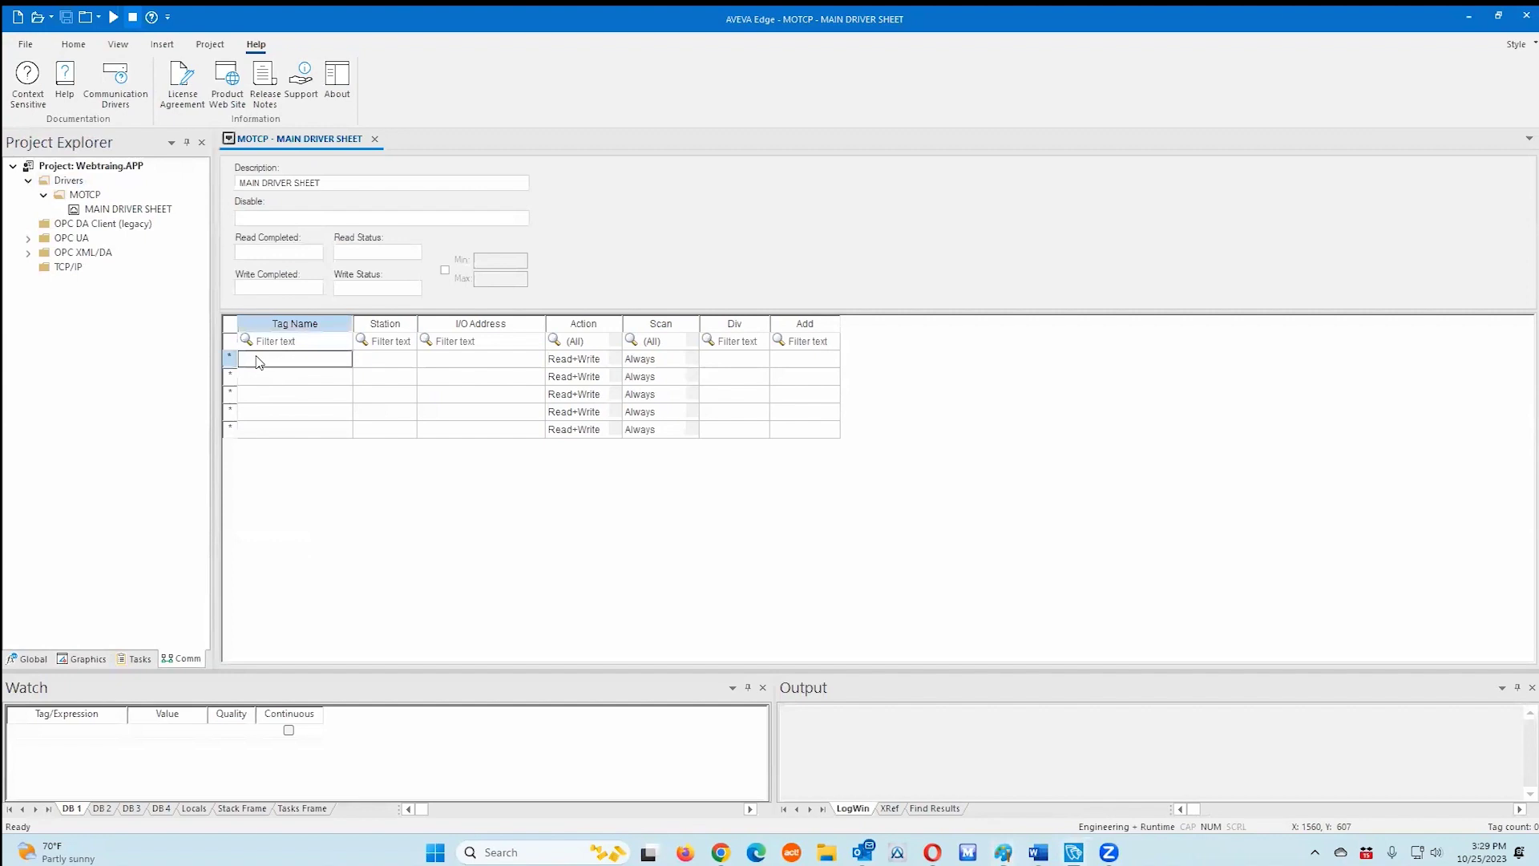
pyautogui.write('AI0')
pyautogui.press('Return')
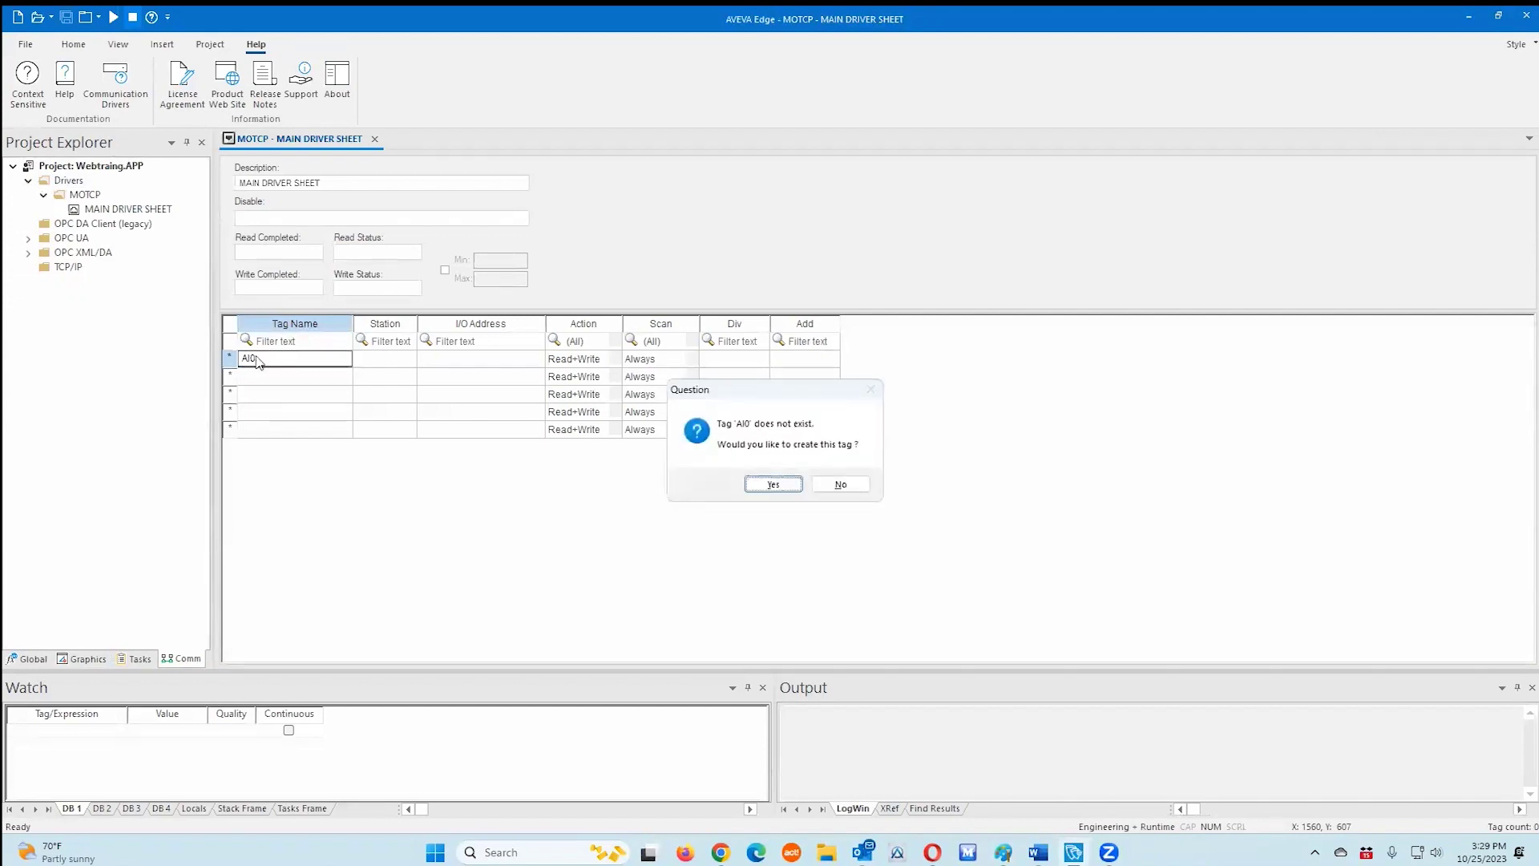
pyautogui.click(771, 484)
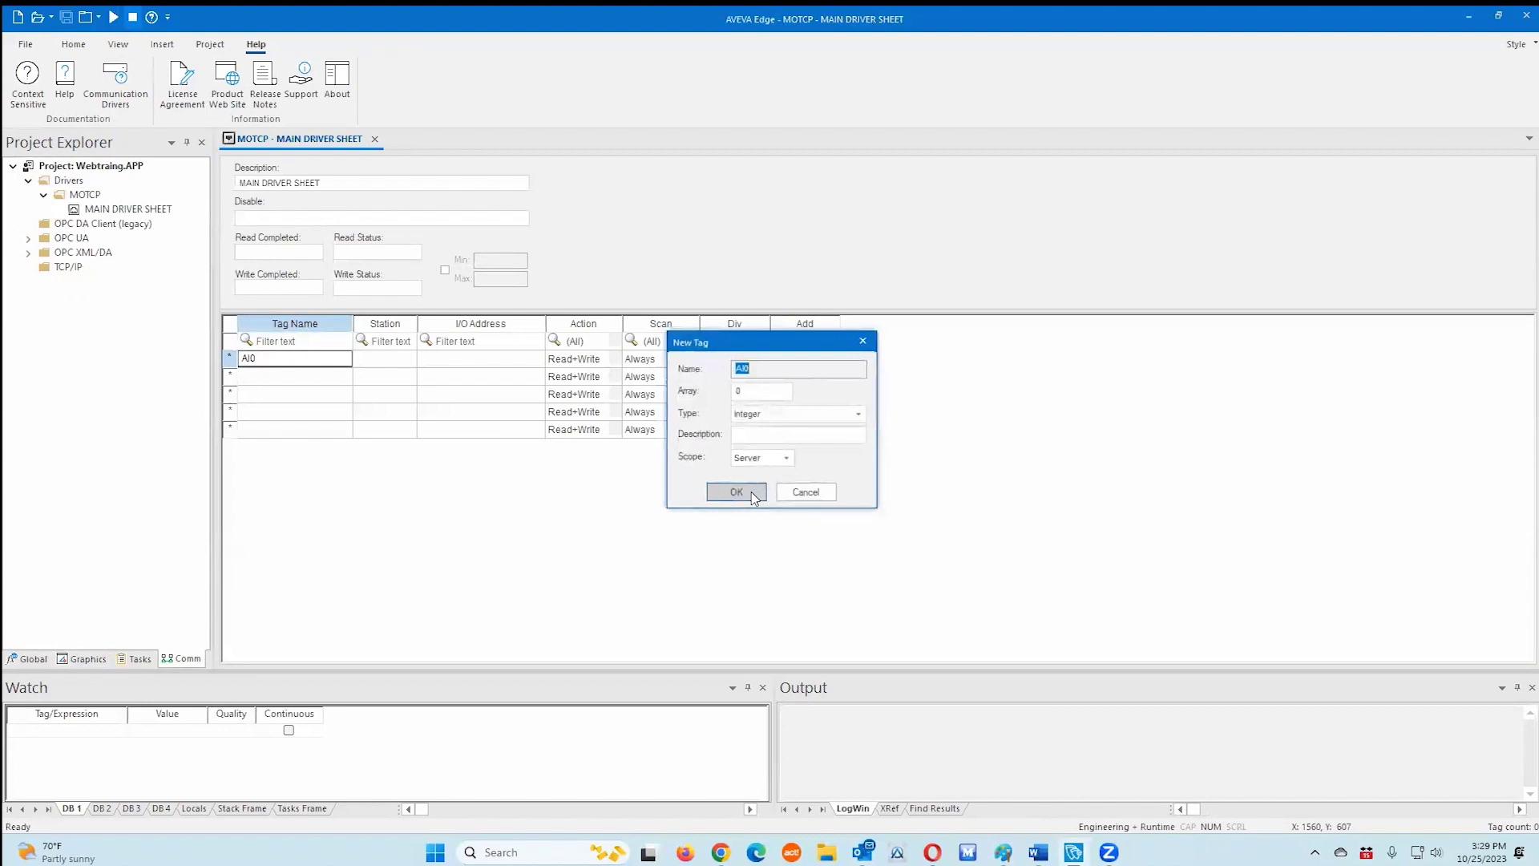
pyautogui.click(751, 494)
# - Give row AI0 station 99.127.198.230:502:1 and I/O address 3X:1
pyautogui.click(373, 367)
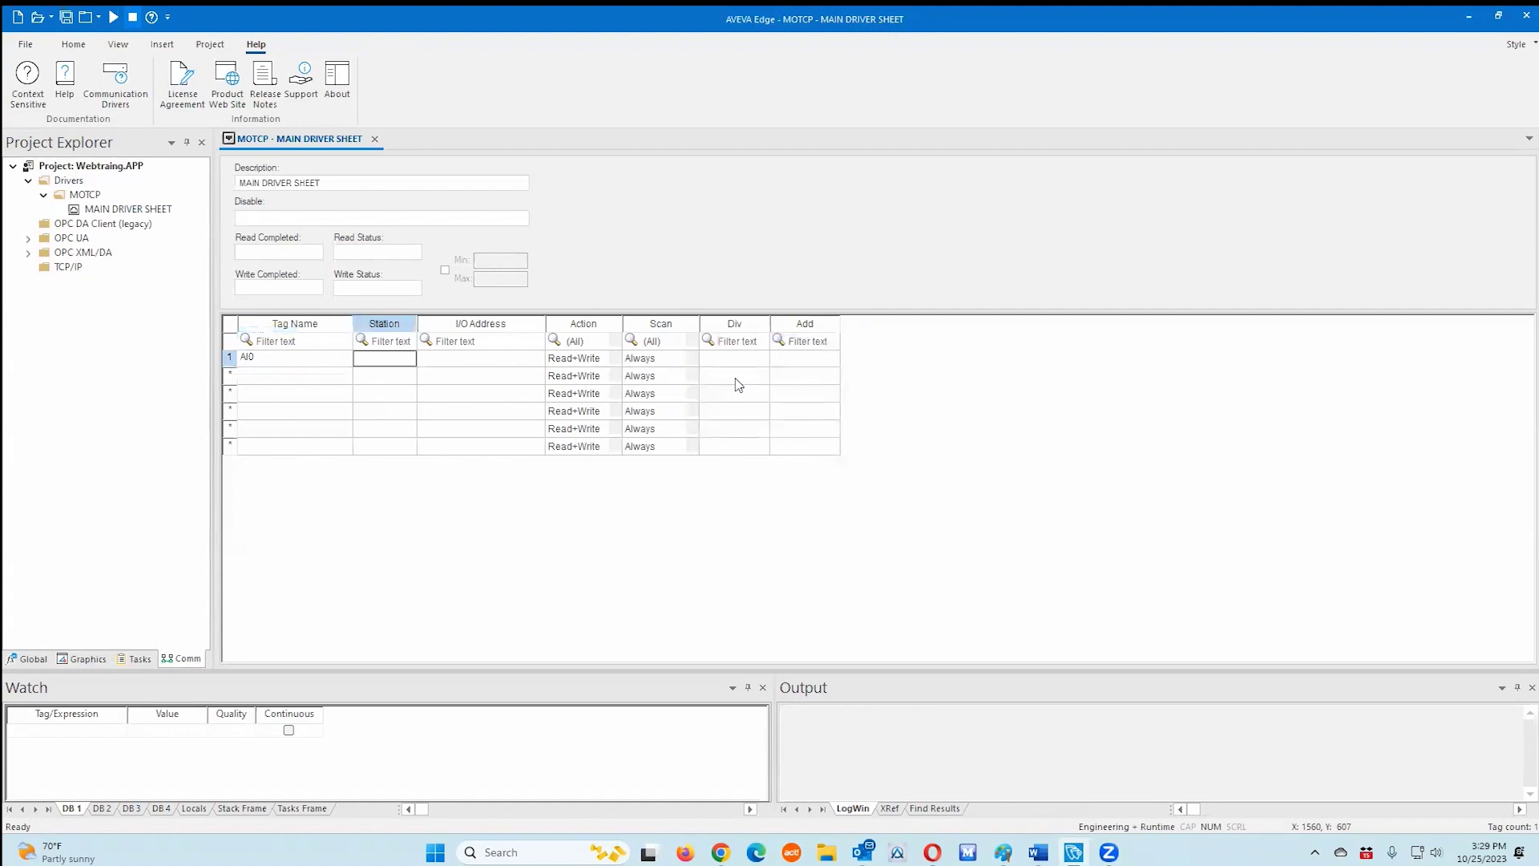
pyautogui.write('99.127.198.230:502:1')
pyautogui.click(522, 367)
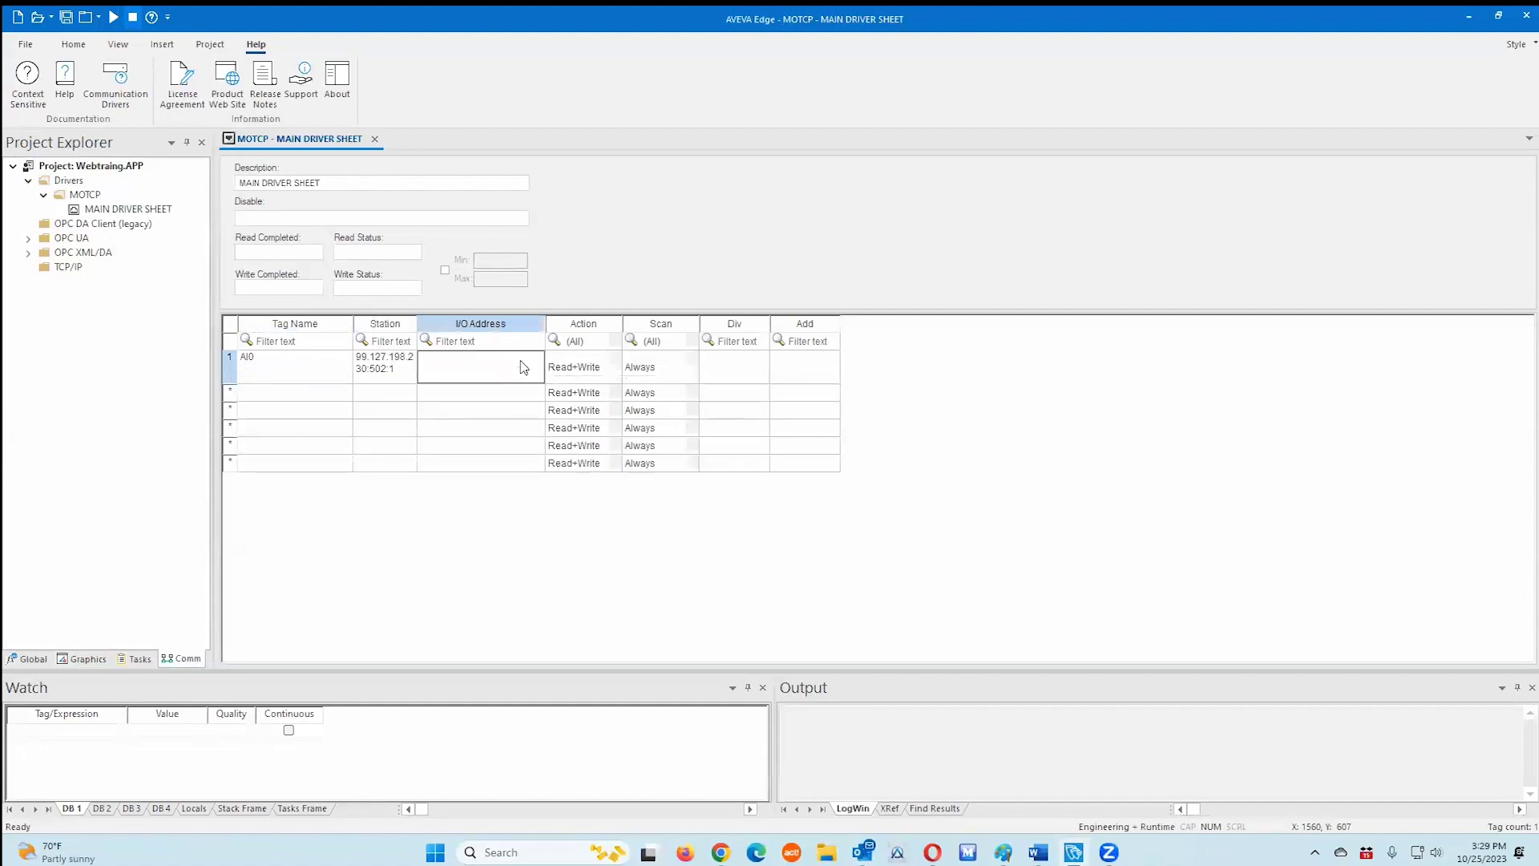
pyautogui.write('3X:1')
pyautogui.click(309, 369)
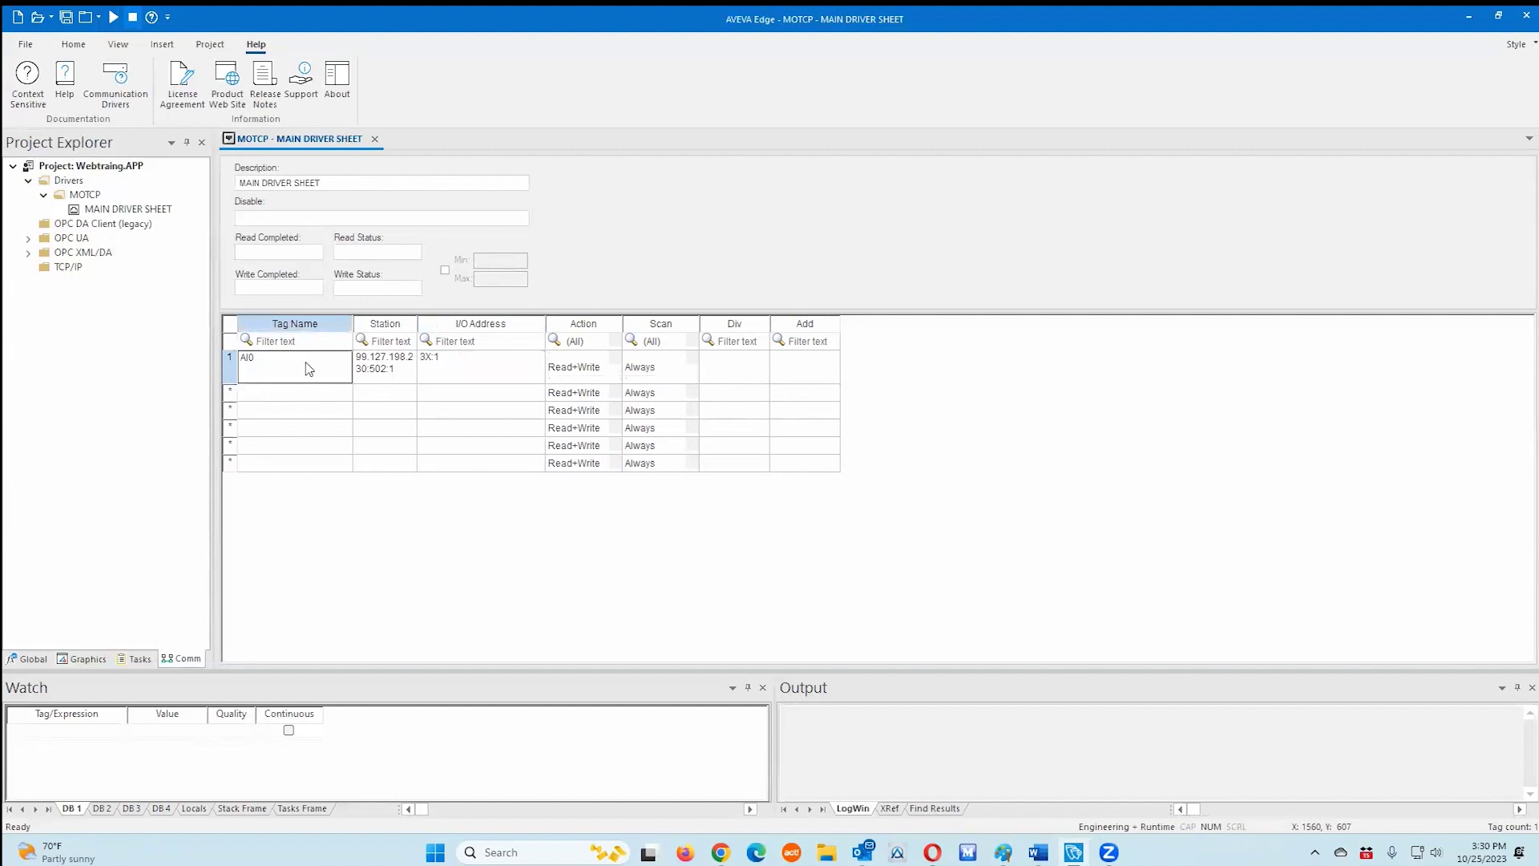
pyautogui.click(284, 395)
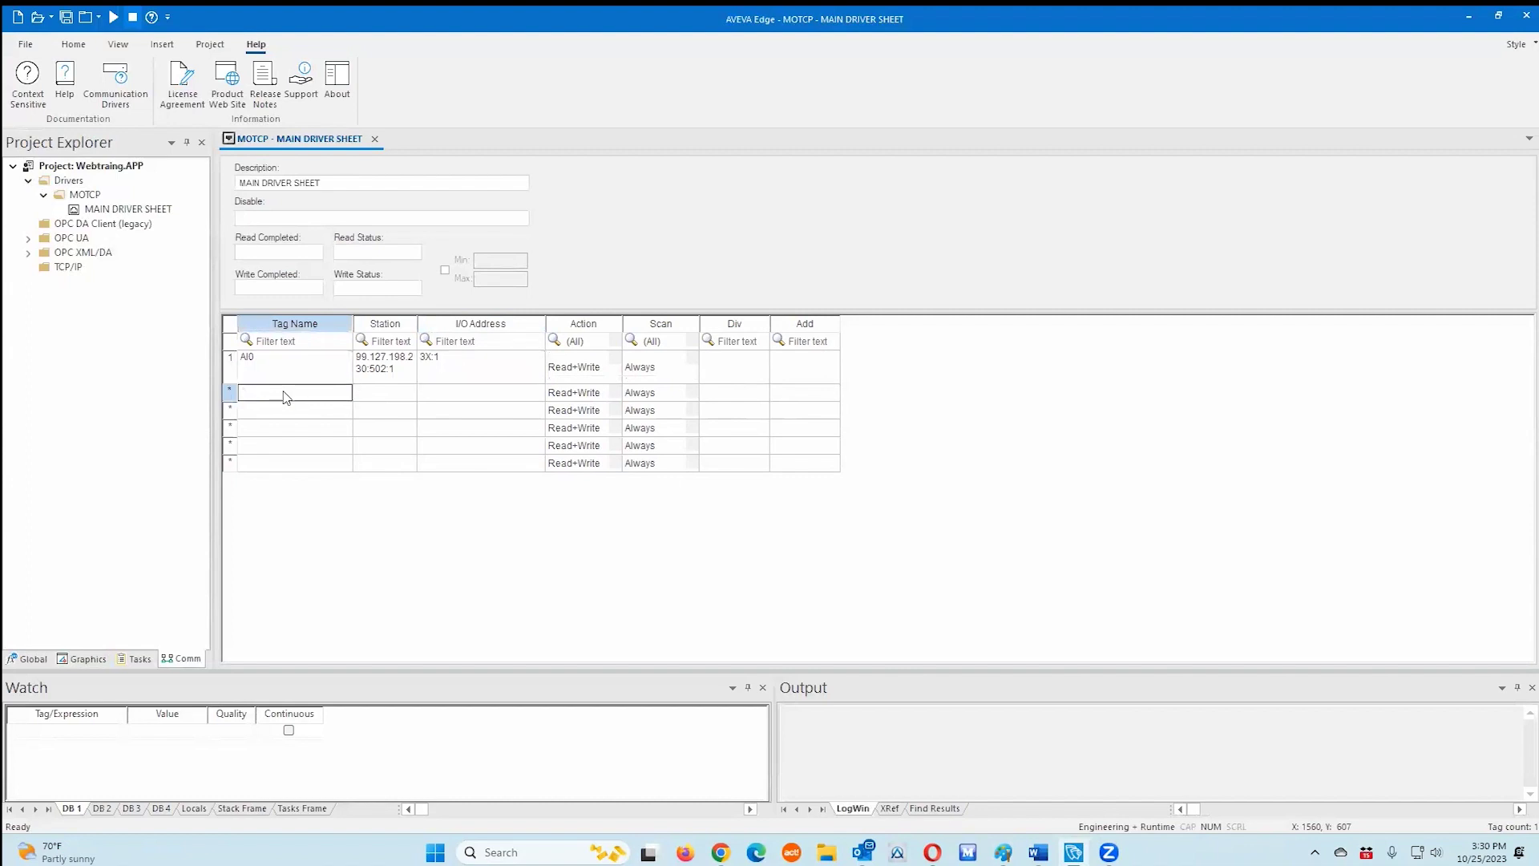
# - Create new tags AI1 and AI2 in rows 2 and 3, correcting the miscased Ai2
pyautogui.write('AI1')
pyautogui.press('Return')
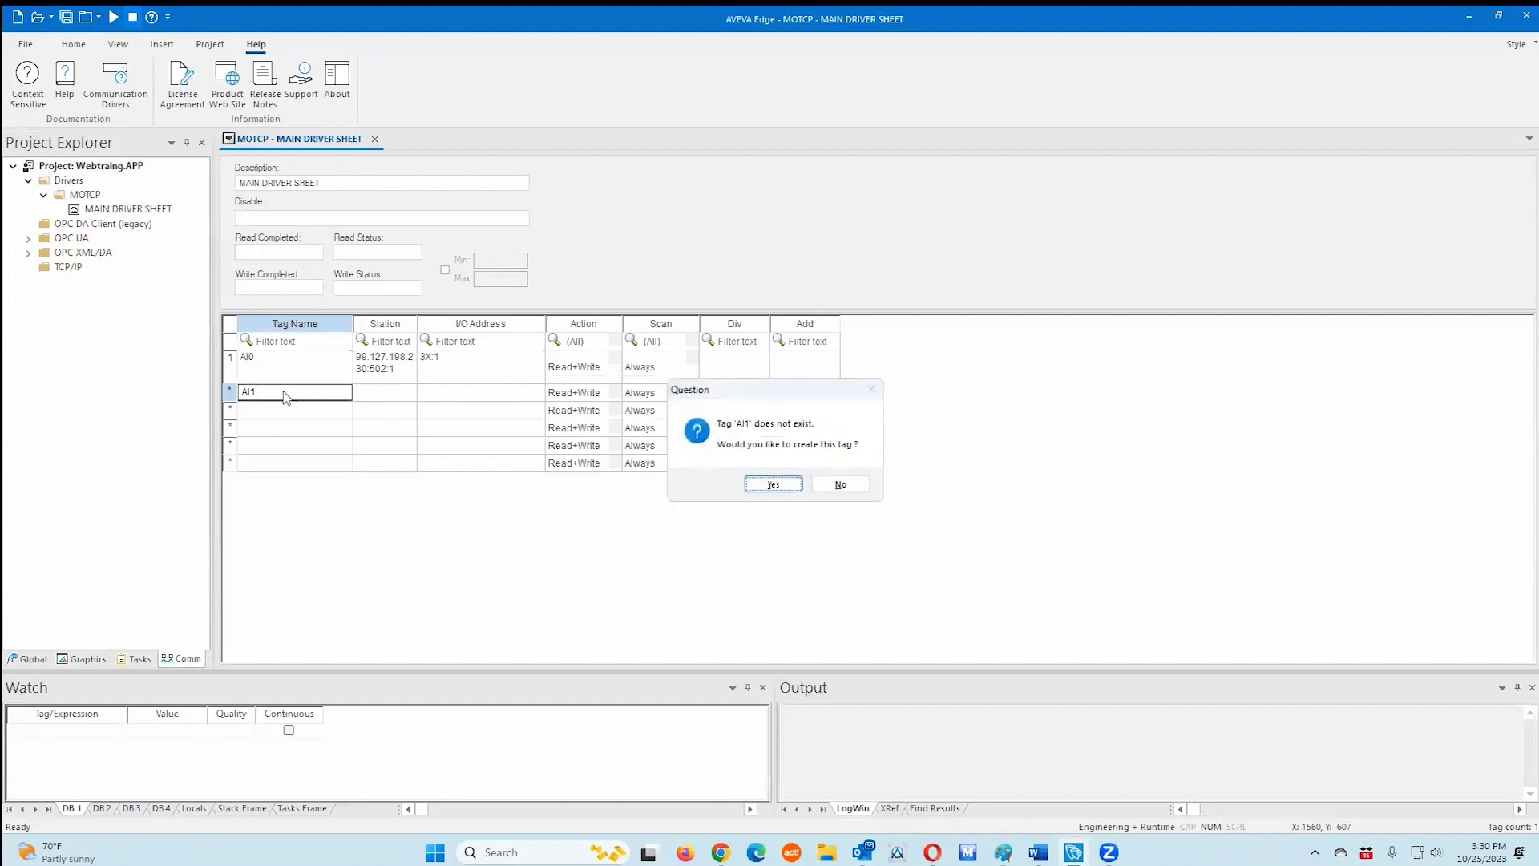
pyautogui.click(773, 484)
pyautogui.click(742, 492)
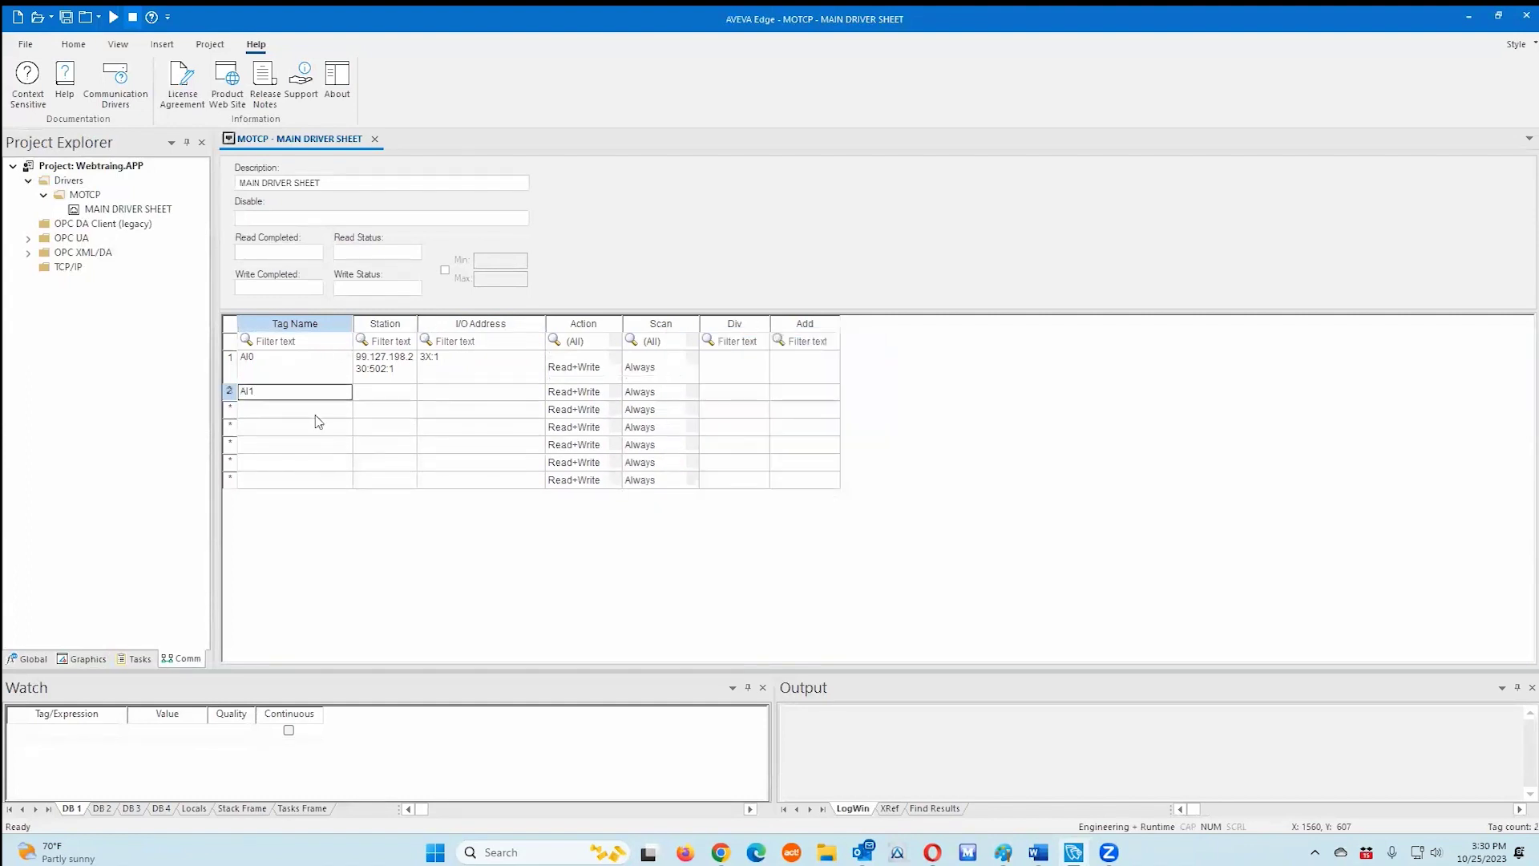
pyautogui.click(300, 413)
pyautogui.write('Ai2')
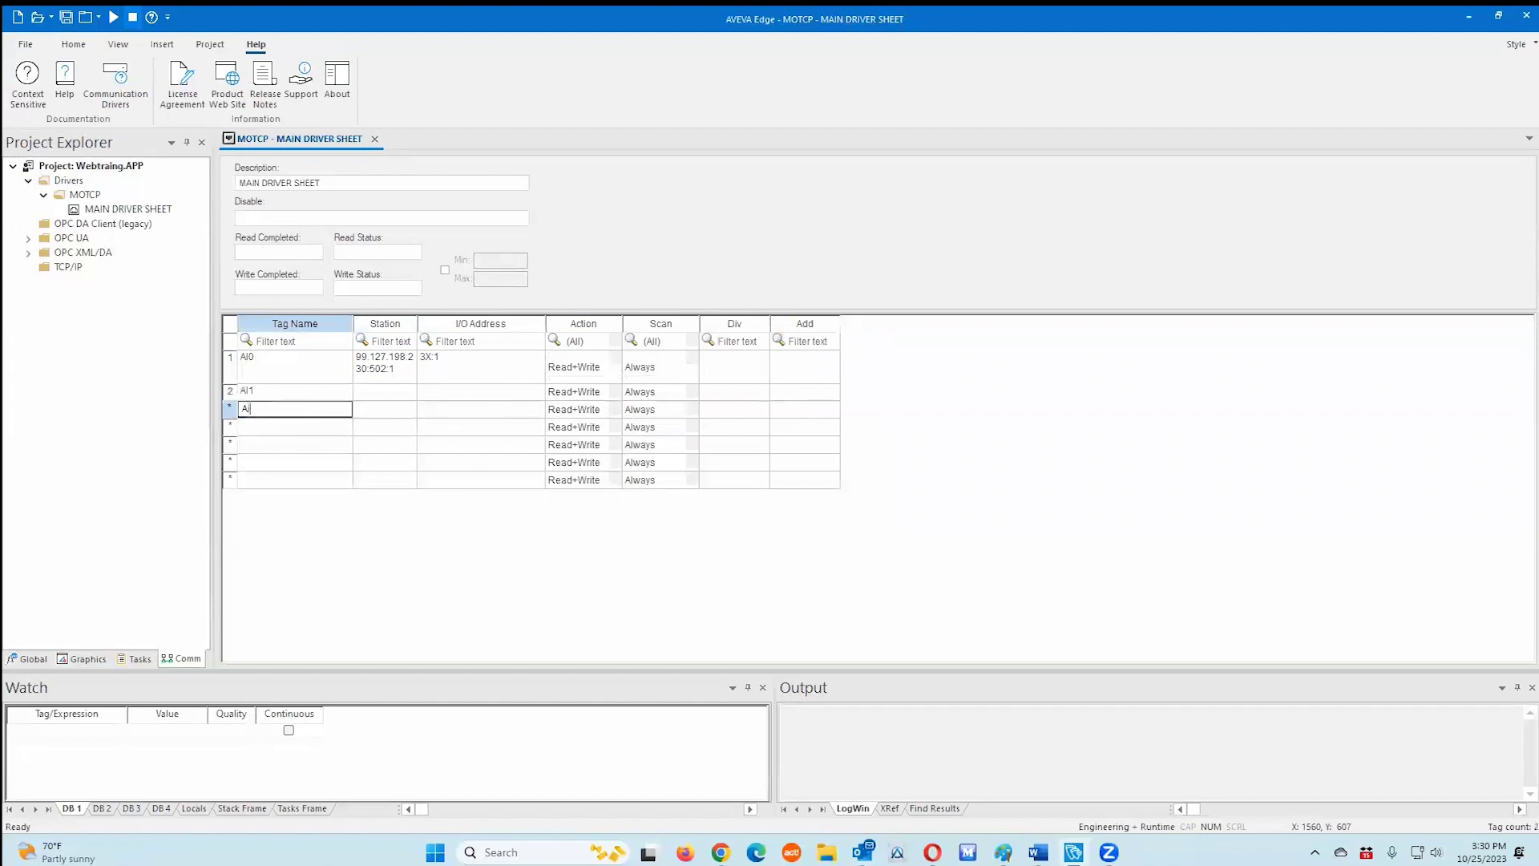
pyautogui.press('Return')
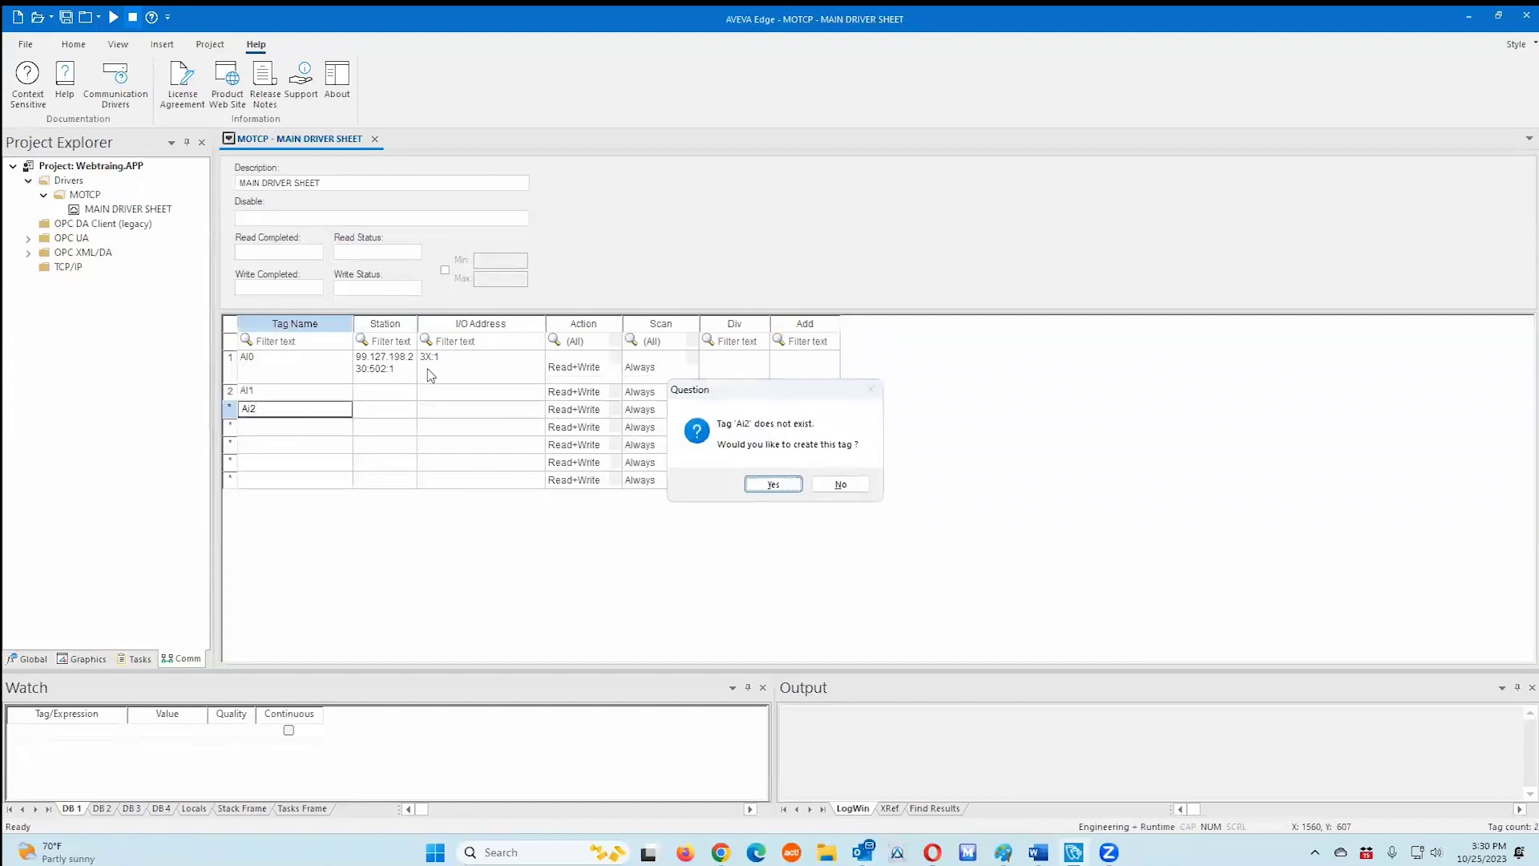
pyautogui.click(841, 484)
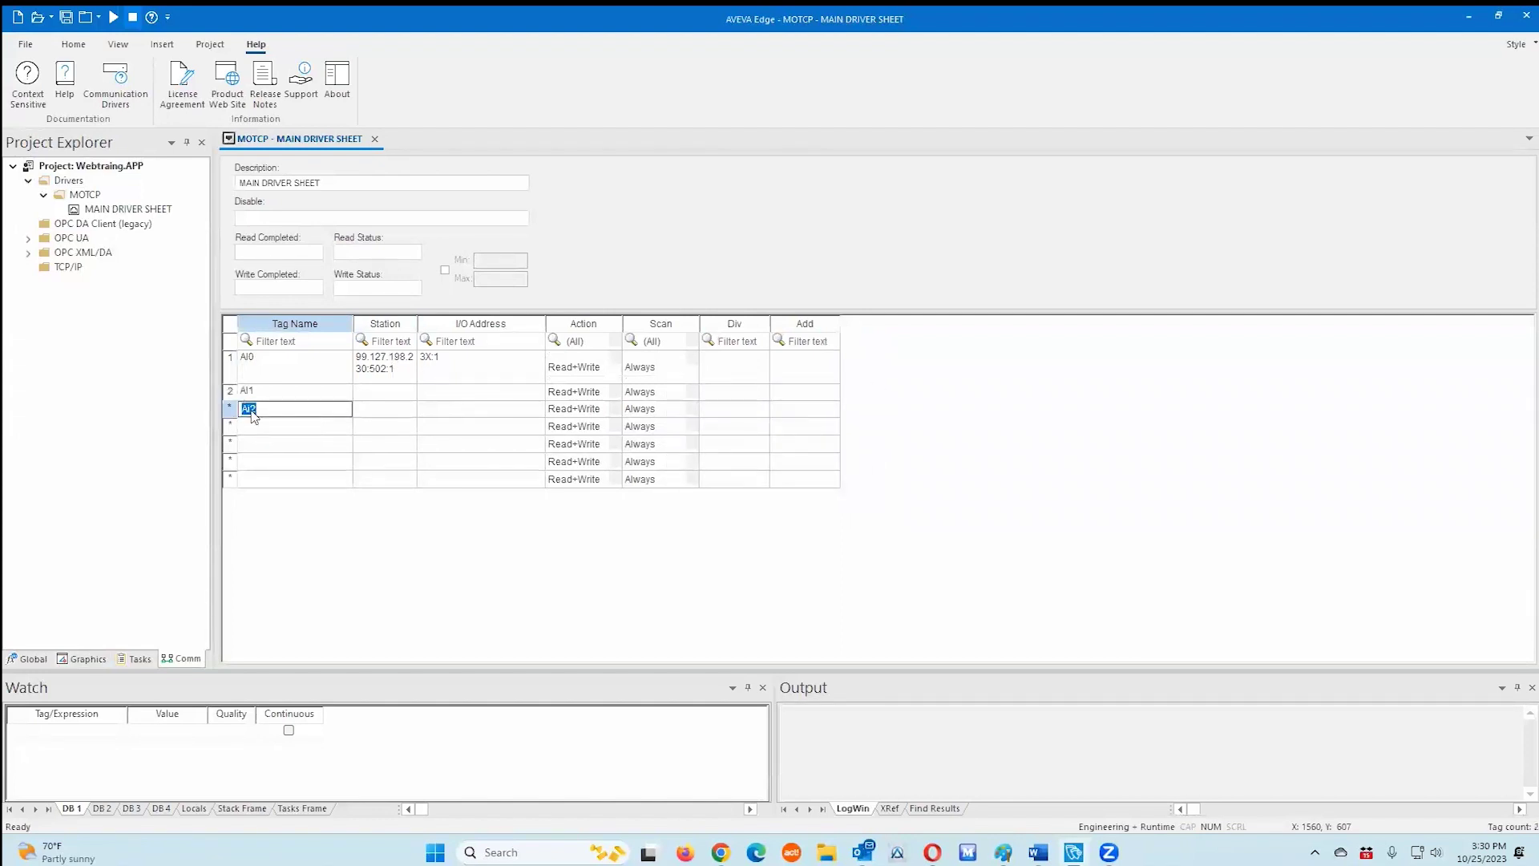
pyautogui.write('AI2I')
pyautogui.click(366, 407)
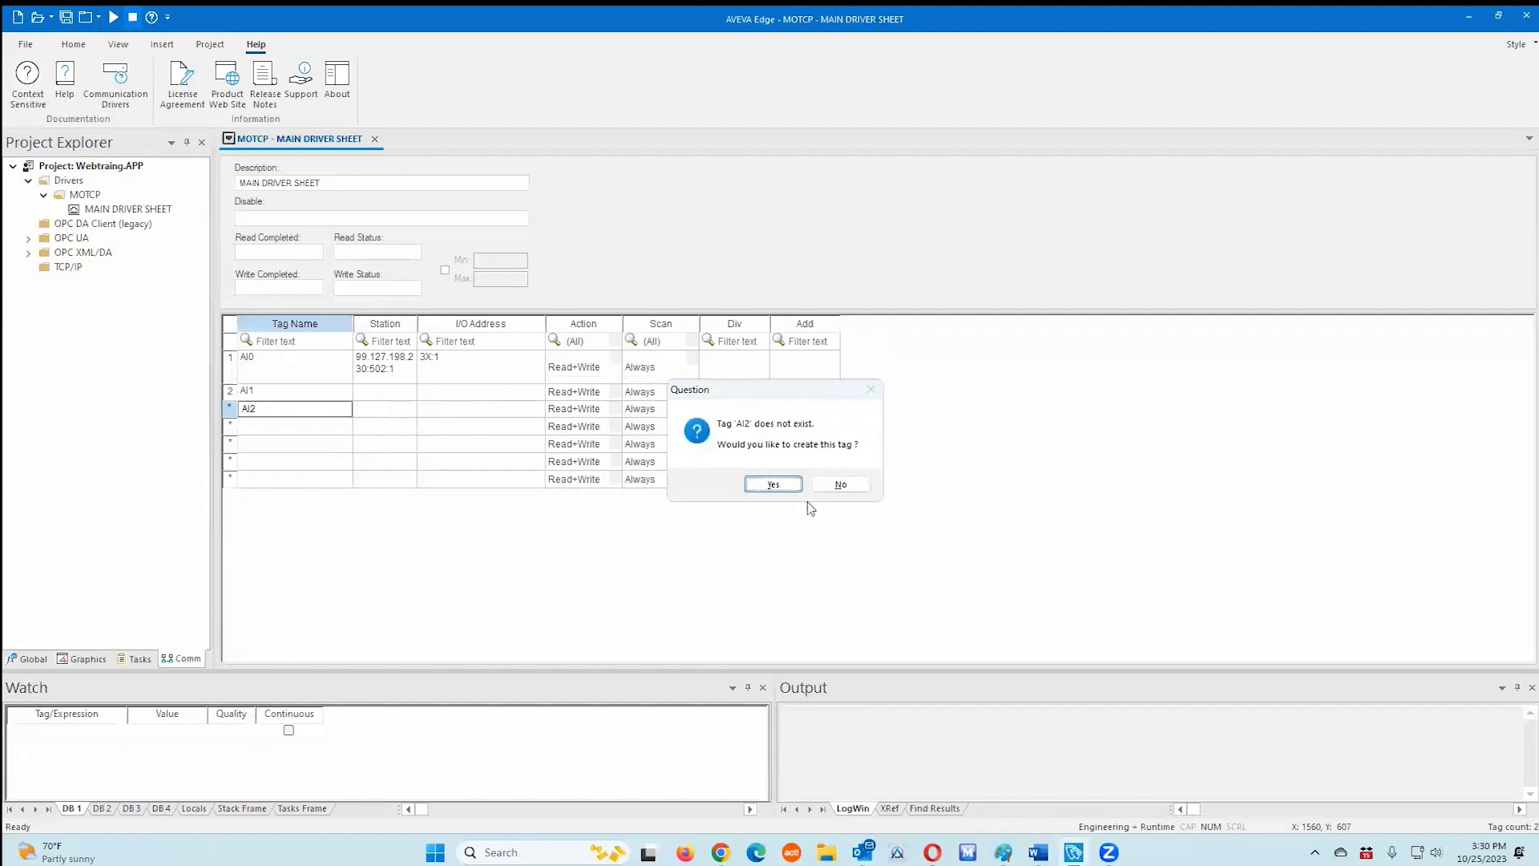
pyautogui.click(775, 485)
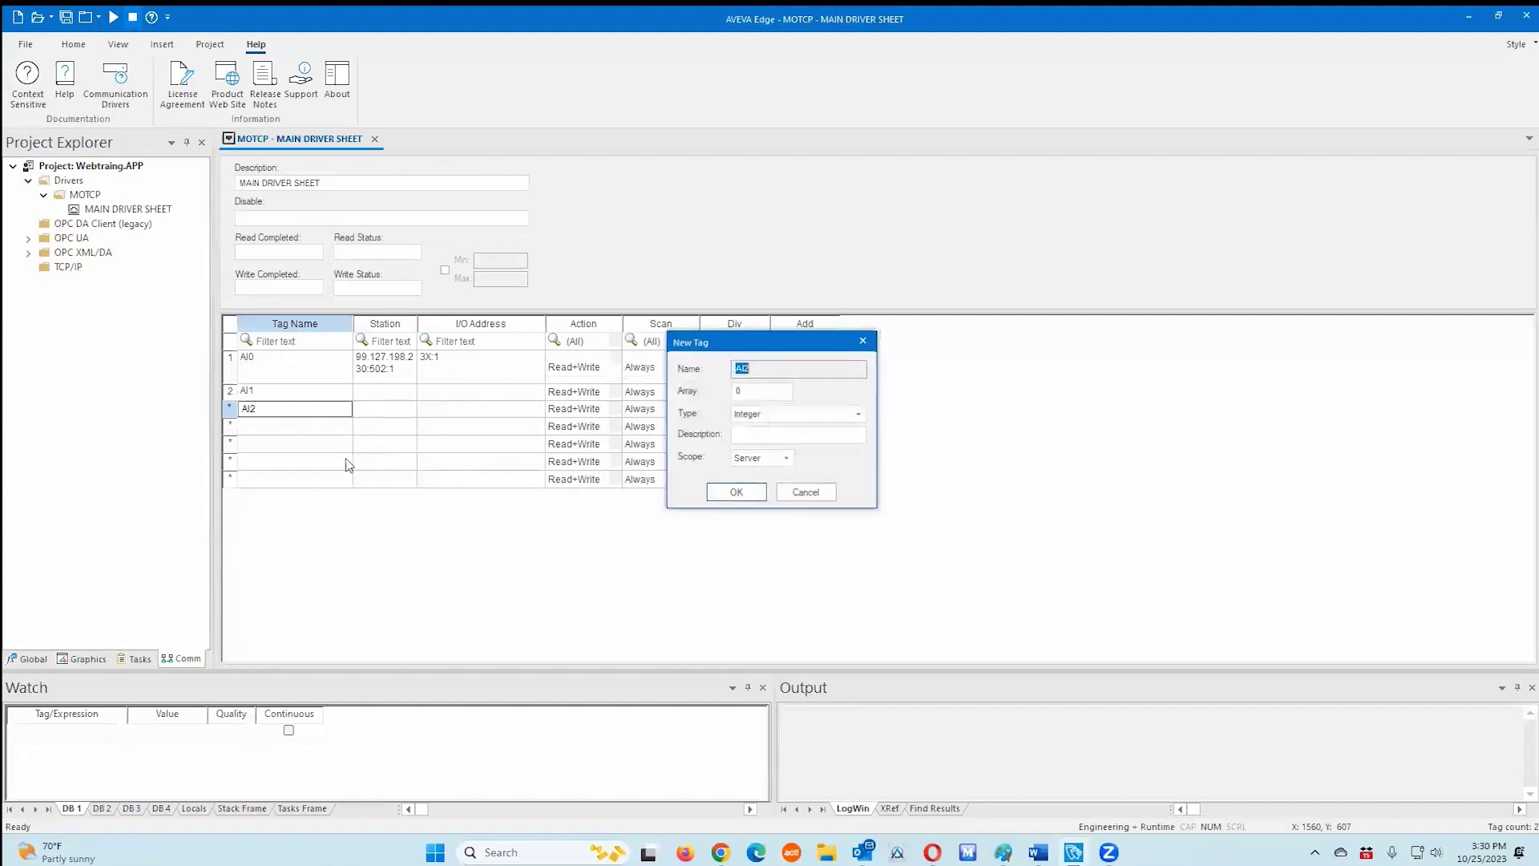
pyautogui.click(749, 495)
# - Create new tags AI3 and AI4 in rows 4 and 5 with default settings
pyautogui.click(295, 429)
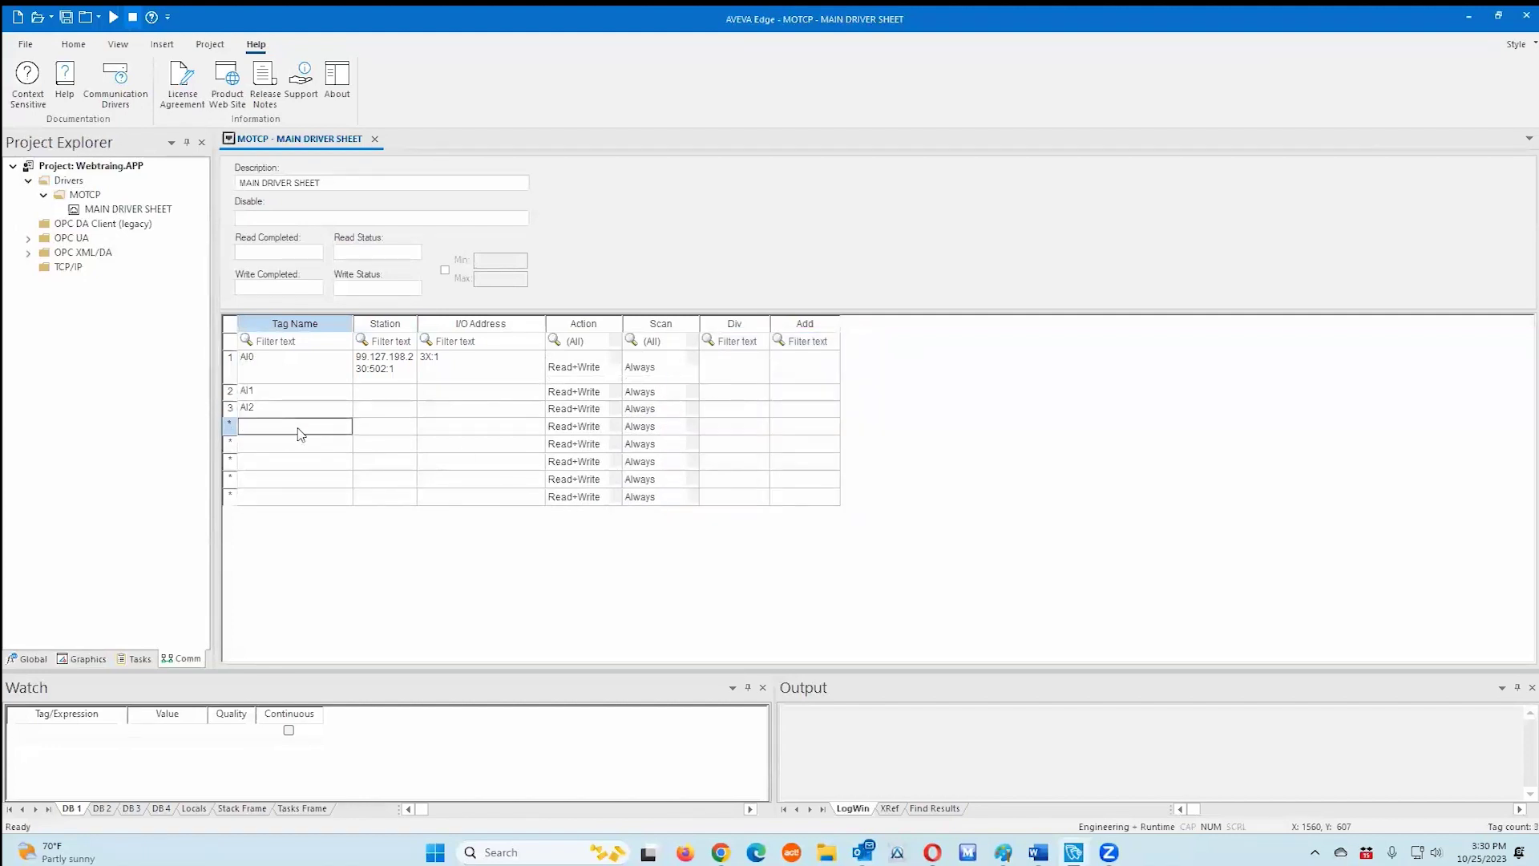
pyautogui.write('AI3')
pyautogui.press('Return')
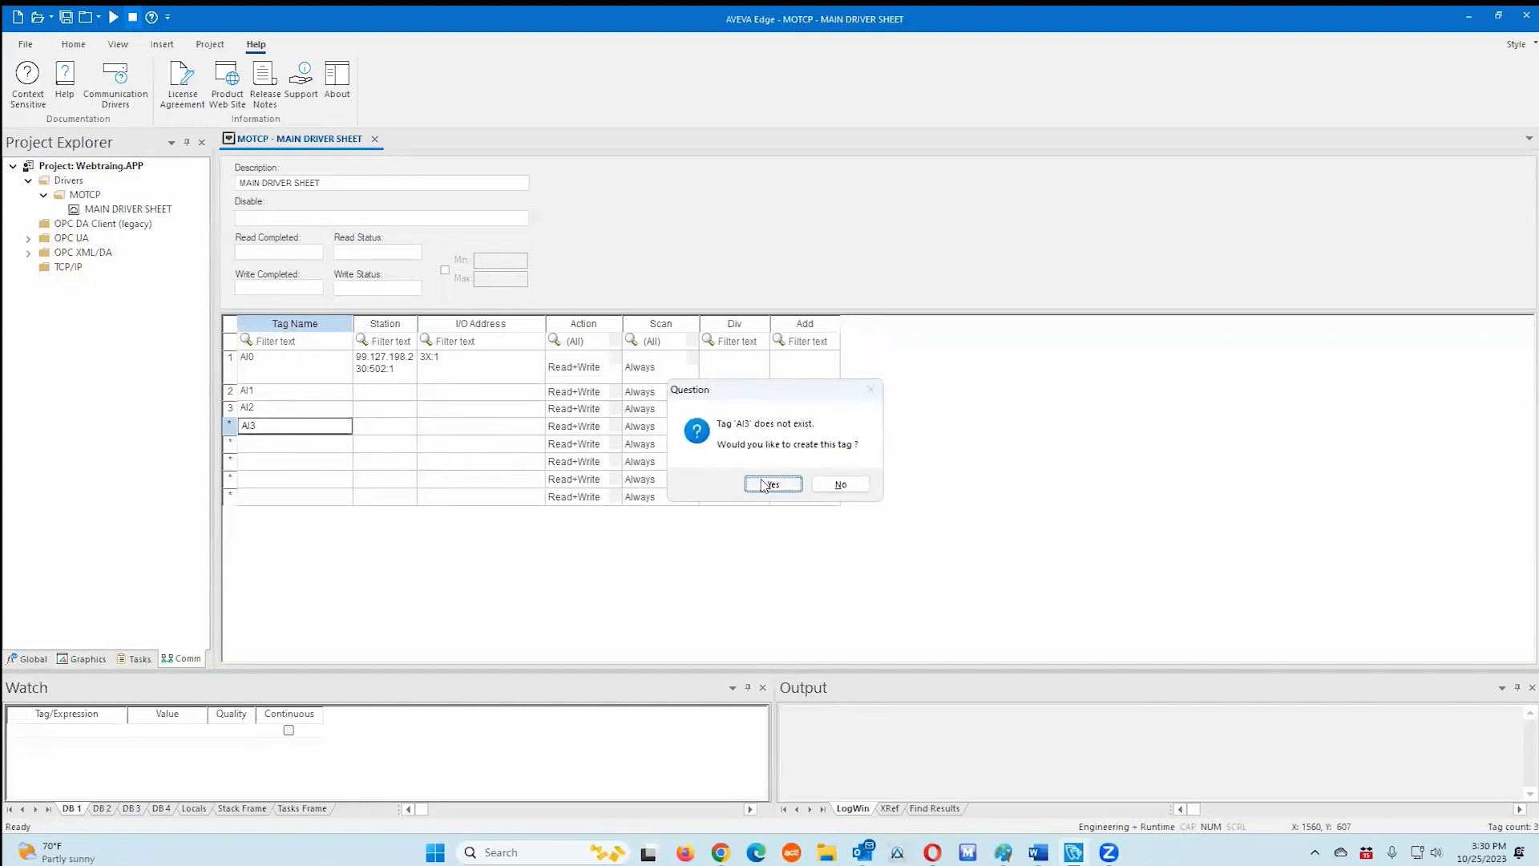
pyautogui.click(765, 485)
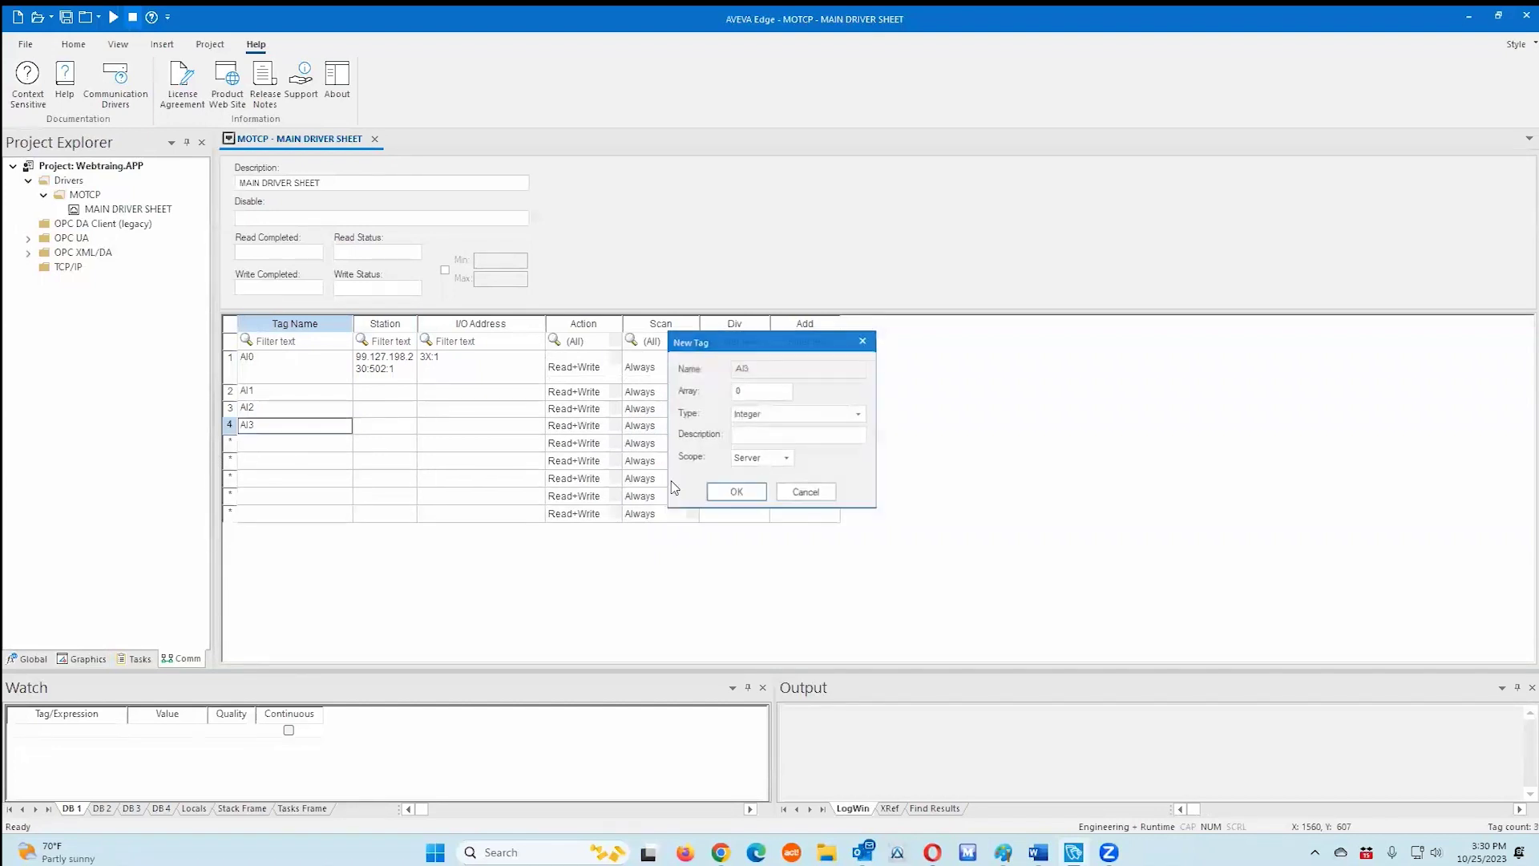
pyautogui.press('Return')
pyautogui.click(262, 446)
pyautogui.write('AI')
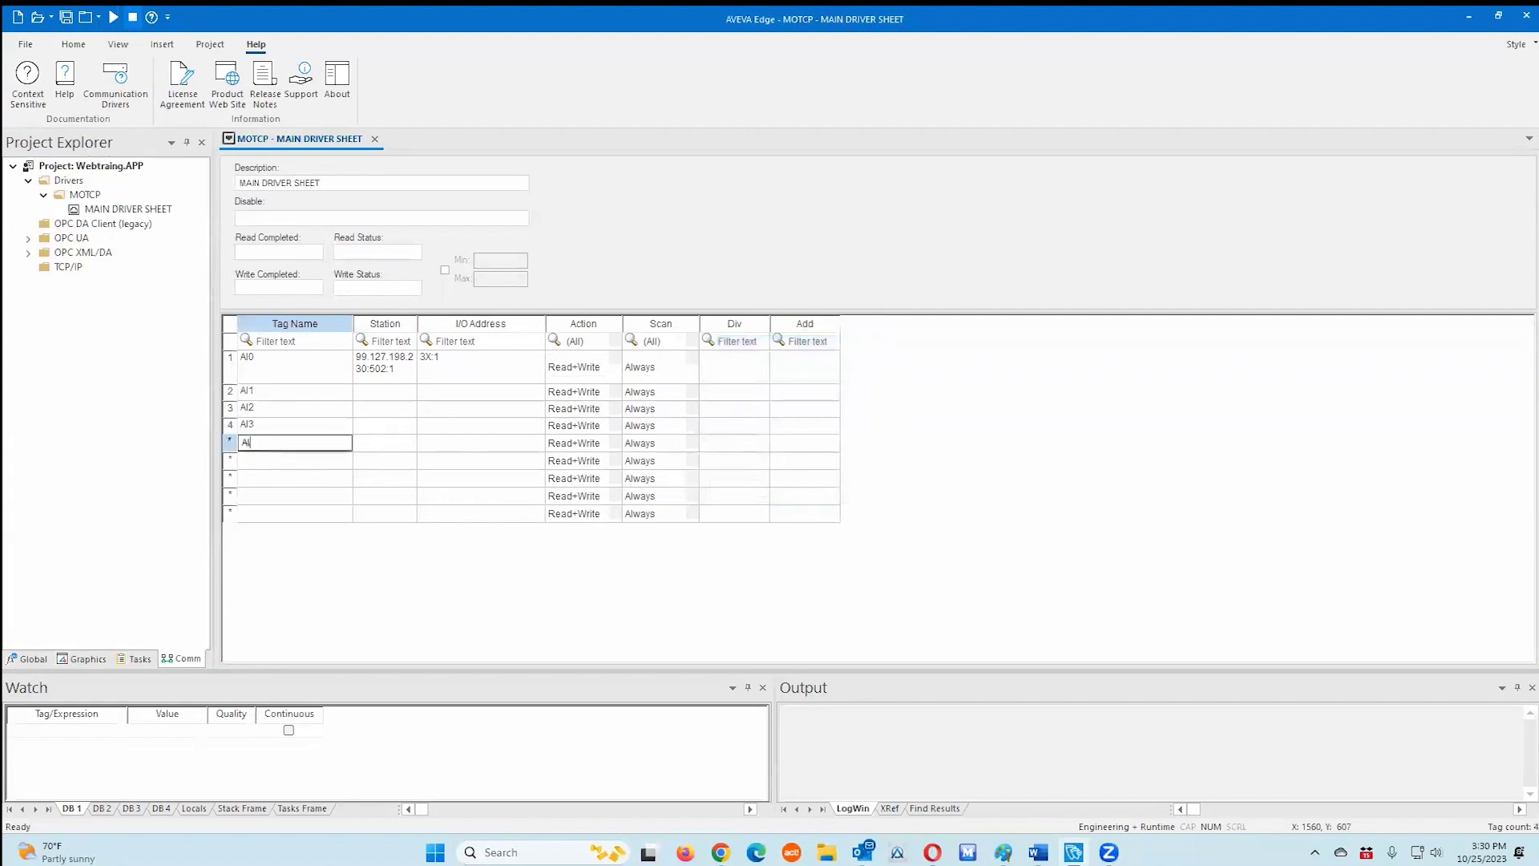
pyautogui.write('4')
pyautogui.press('Return')
pyautogui.press('Return')
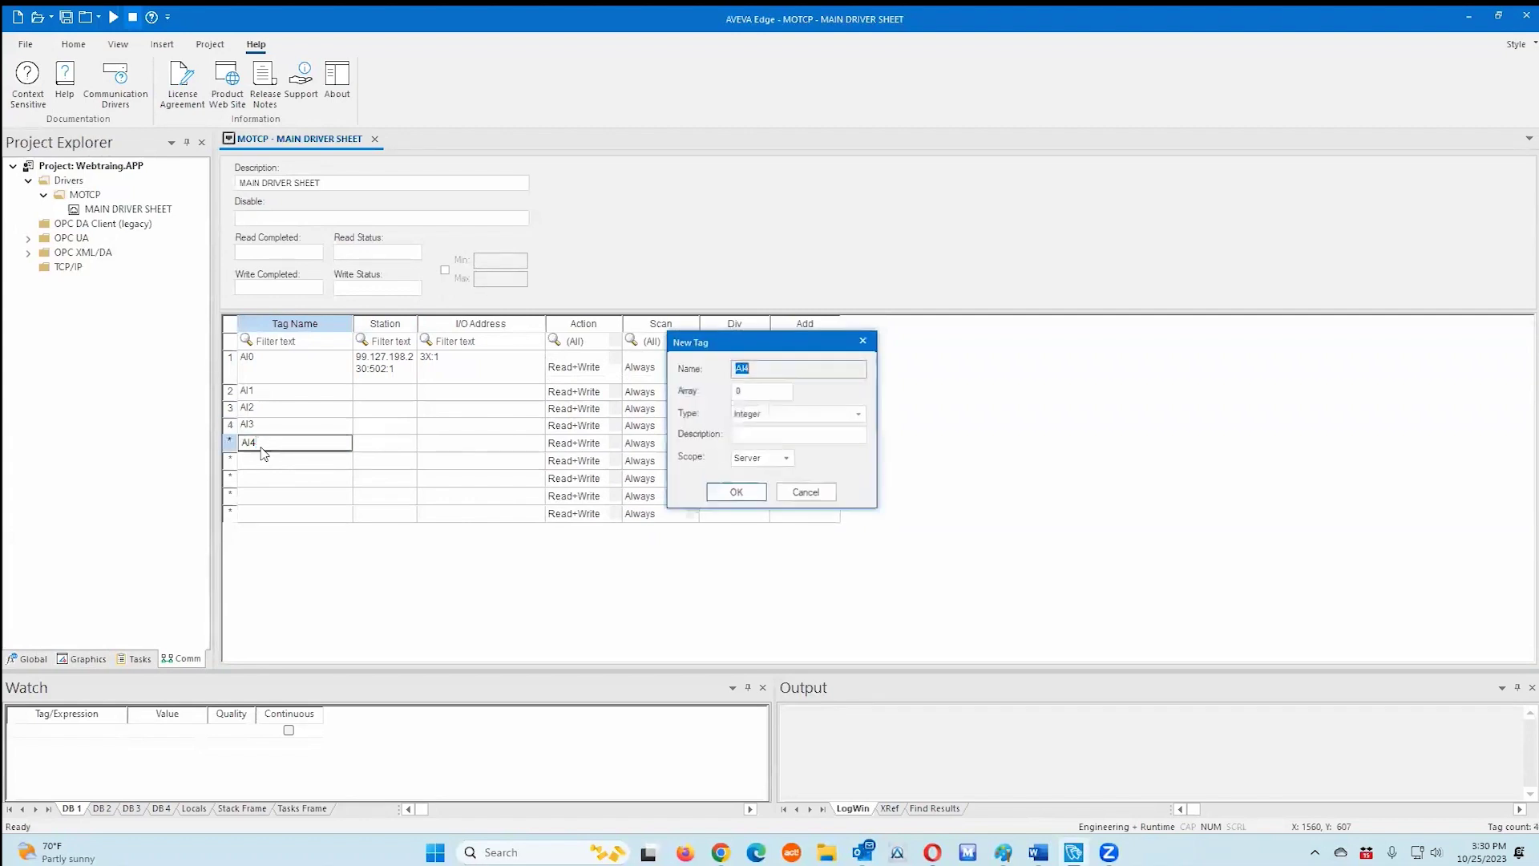
pyautogui.press('Return')
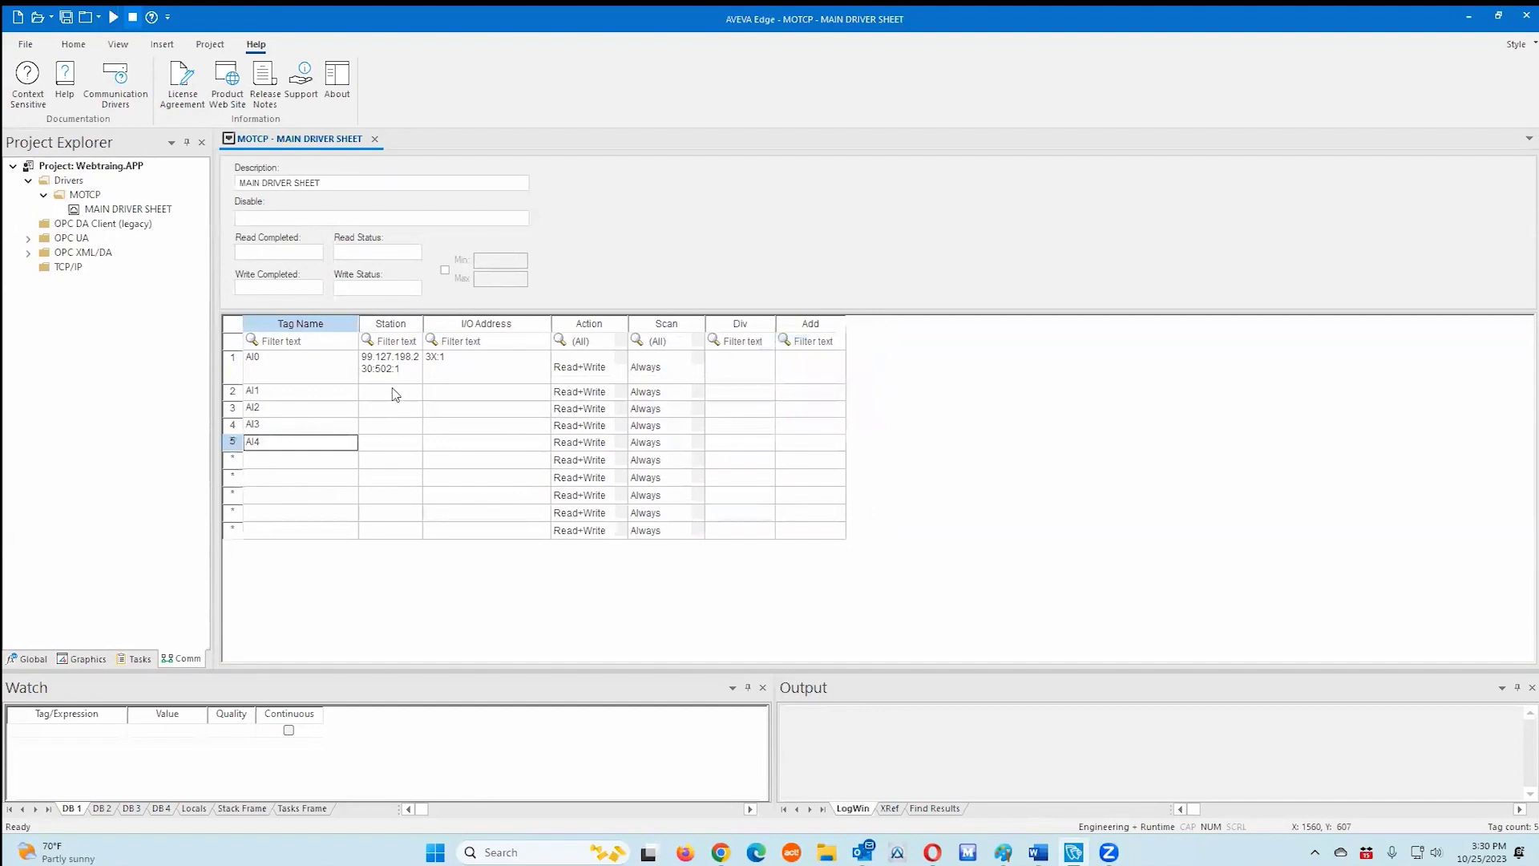
pyautogui.click(398, 368)
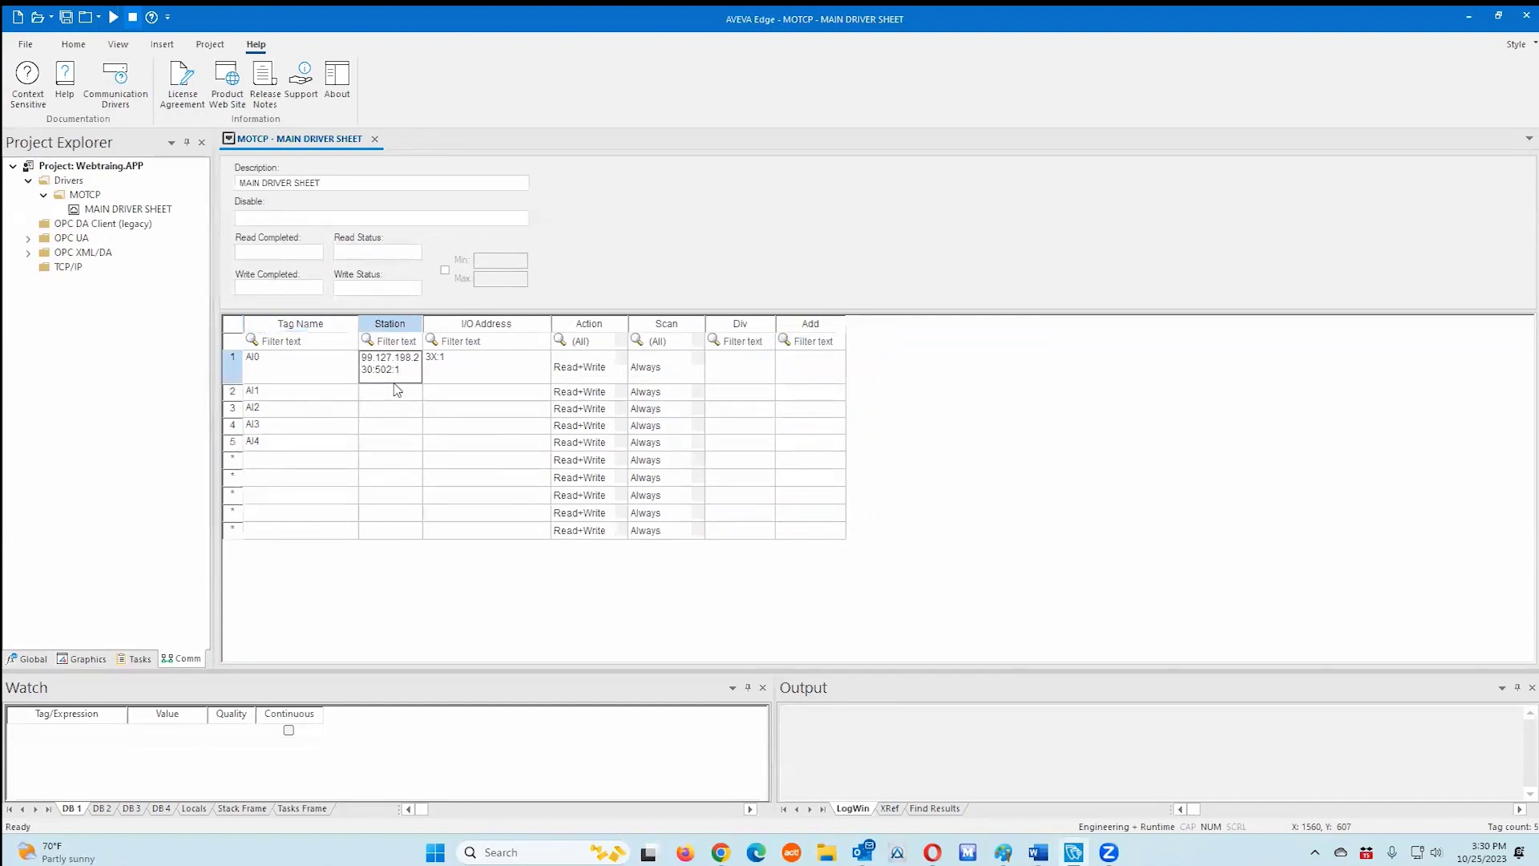
# - Paste station 99.127.198.230:502:1 into rows 2–5 for tags AI1–AI4
pyautogui.click(395, 397)
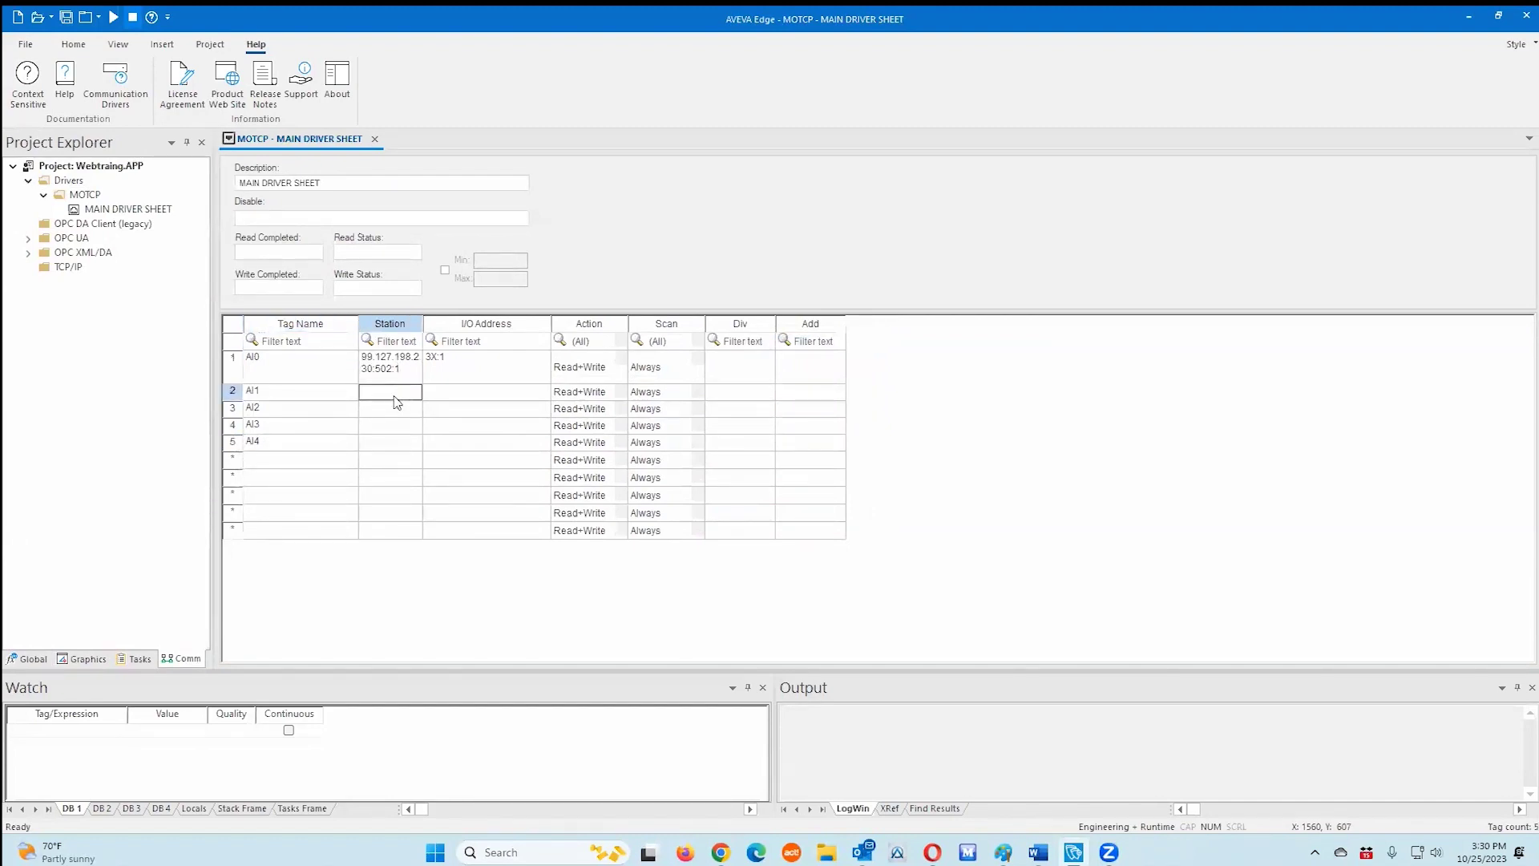
pyautogui.write('99.127.198.230:502:1')
pyautogui.click(389, 428)
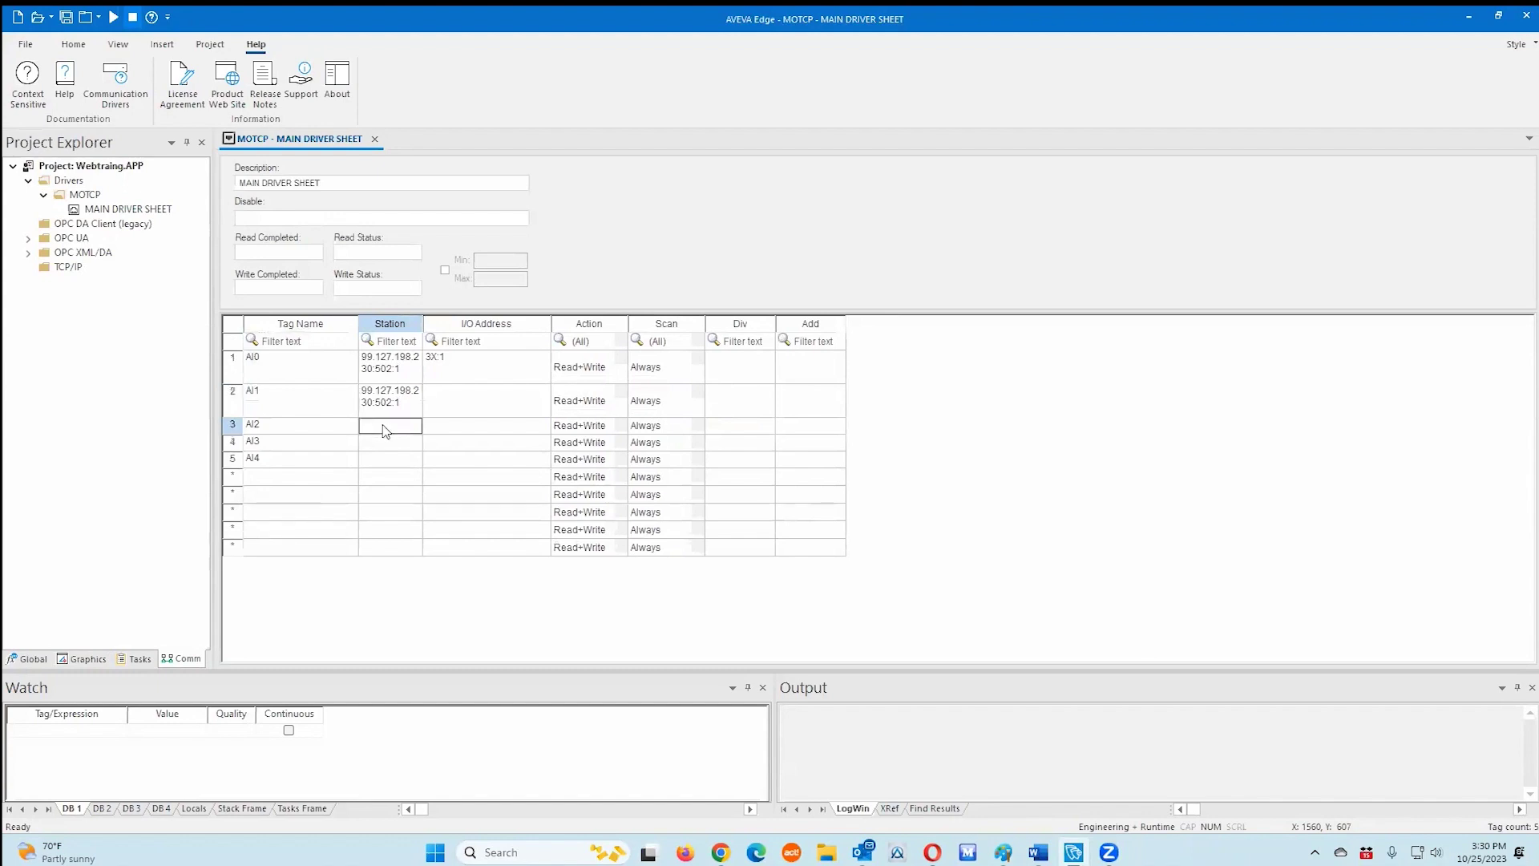
pyautogui.write('99.127.198.230:502:1')
pyautogui.click(395, 465)
pyautogui.write('99.127.198.230:502:1')
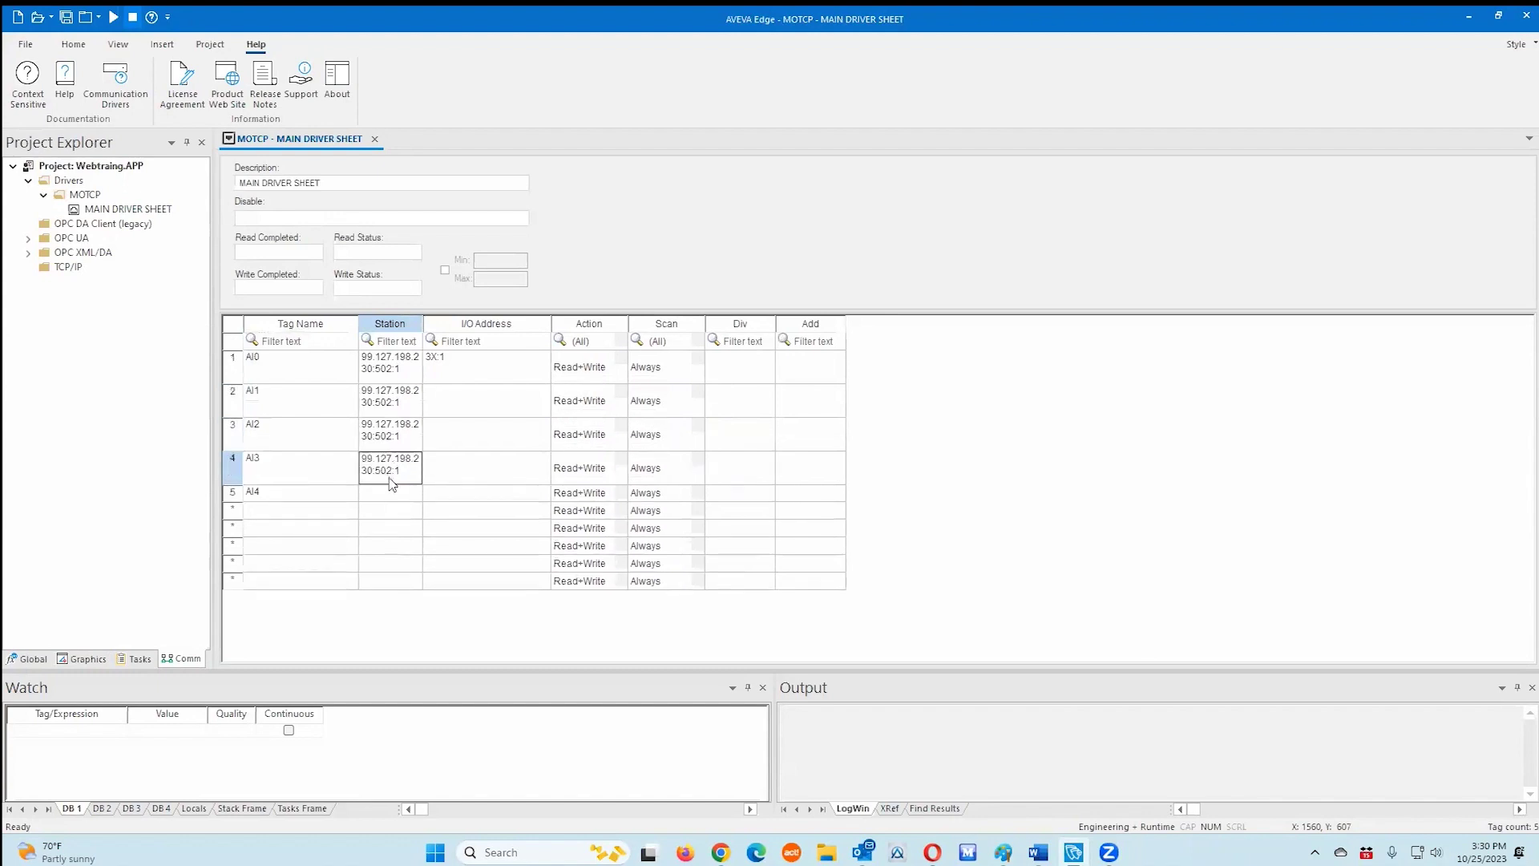
pyautogui.click(392, 495)
pyautogui.write('99.127.198.230:502:1')
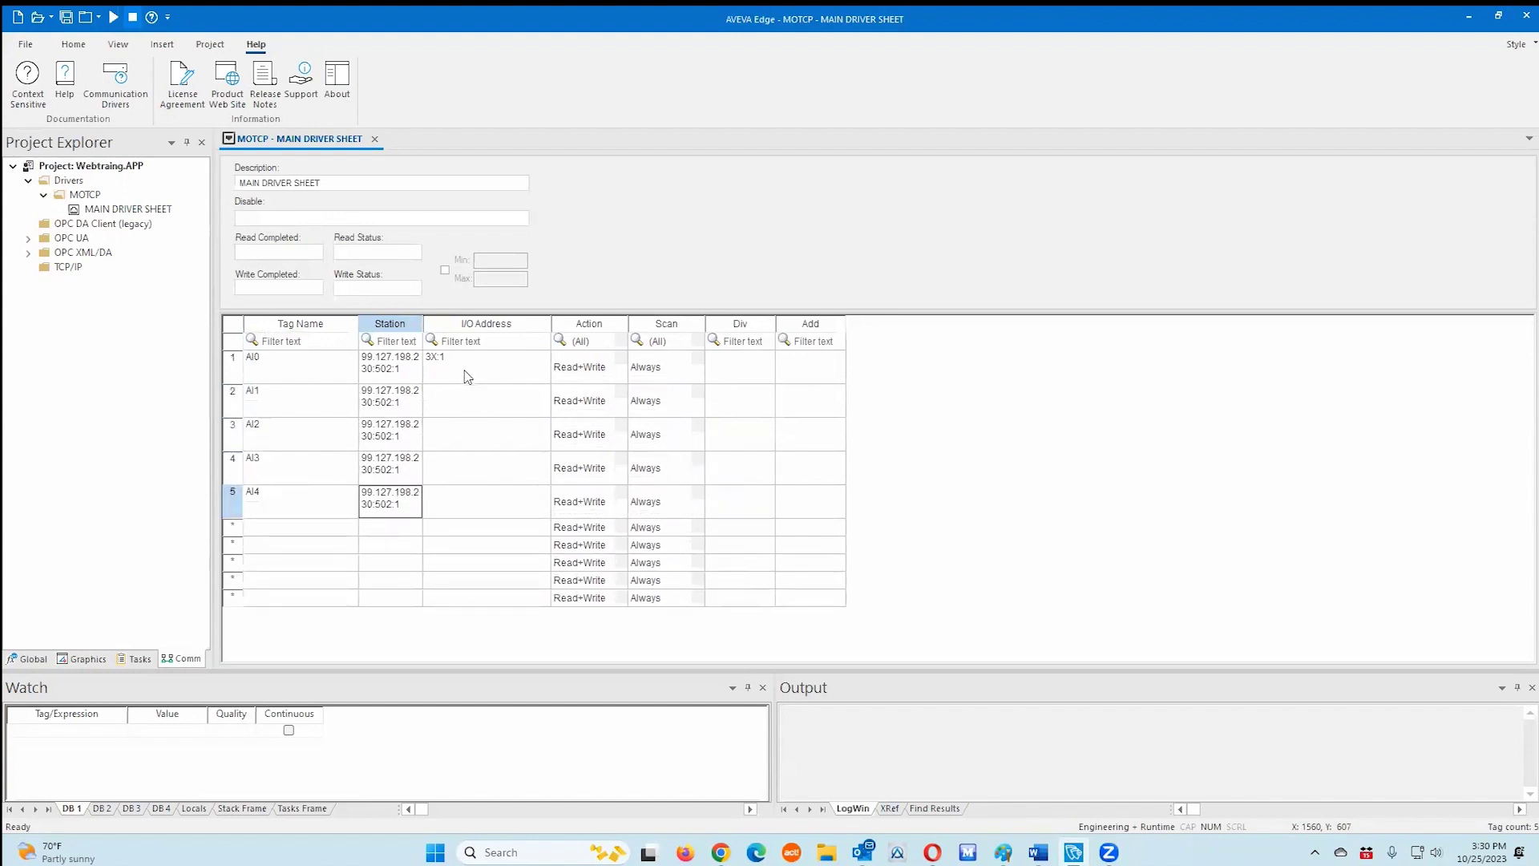
# - Enter I/O addresses 3X:2, 3X:3, 3X:4 and 3X:5 for tags AI1–AI4
pyautogui.click(451, 403)
pyautogui.press('Down')
pyautogui.press('Down')
pyautogui.press('Down')
pyautogui.press('Down')
pyautogui.press('Down')
pyautogui.press('Down')
pyautogui.press('Down')
pyautogui.press('Down')
pyautogui.write('X')
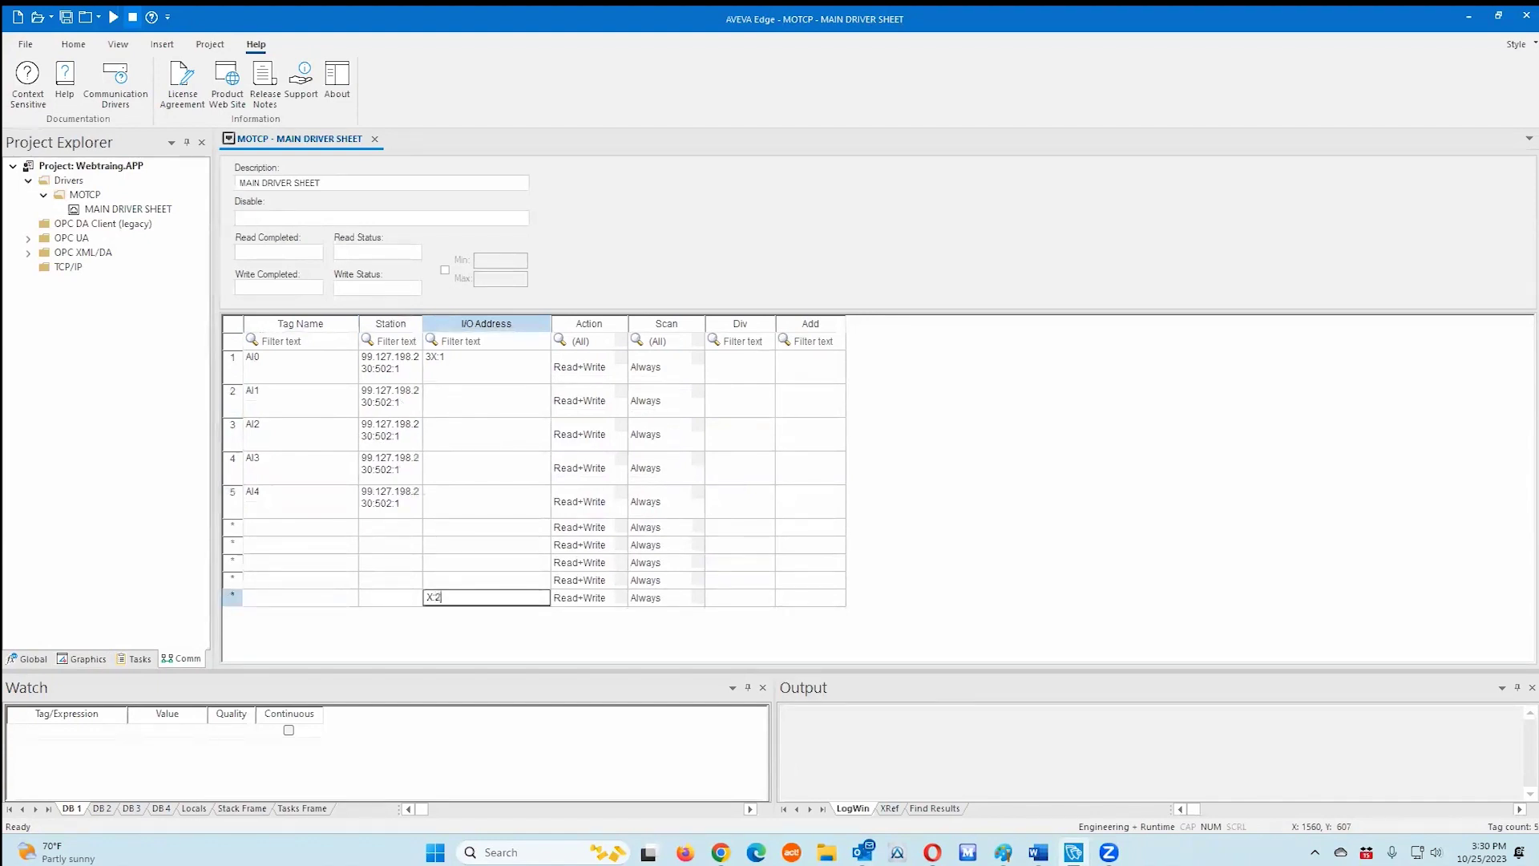
pyautogui.click(473, 407)
pyautogui.write('3X:2')
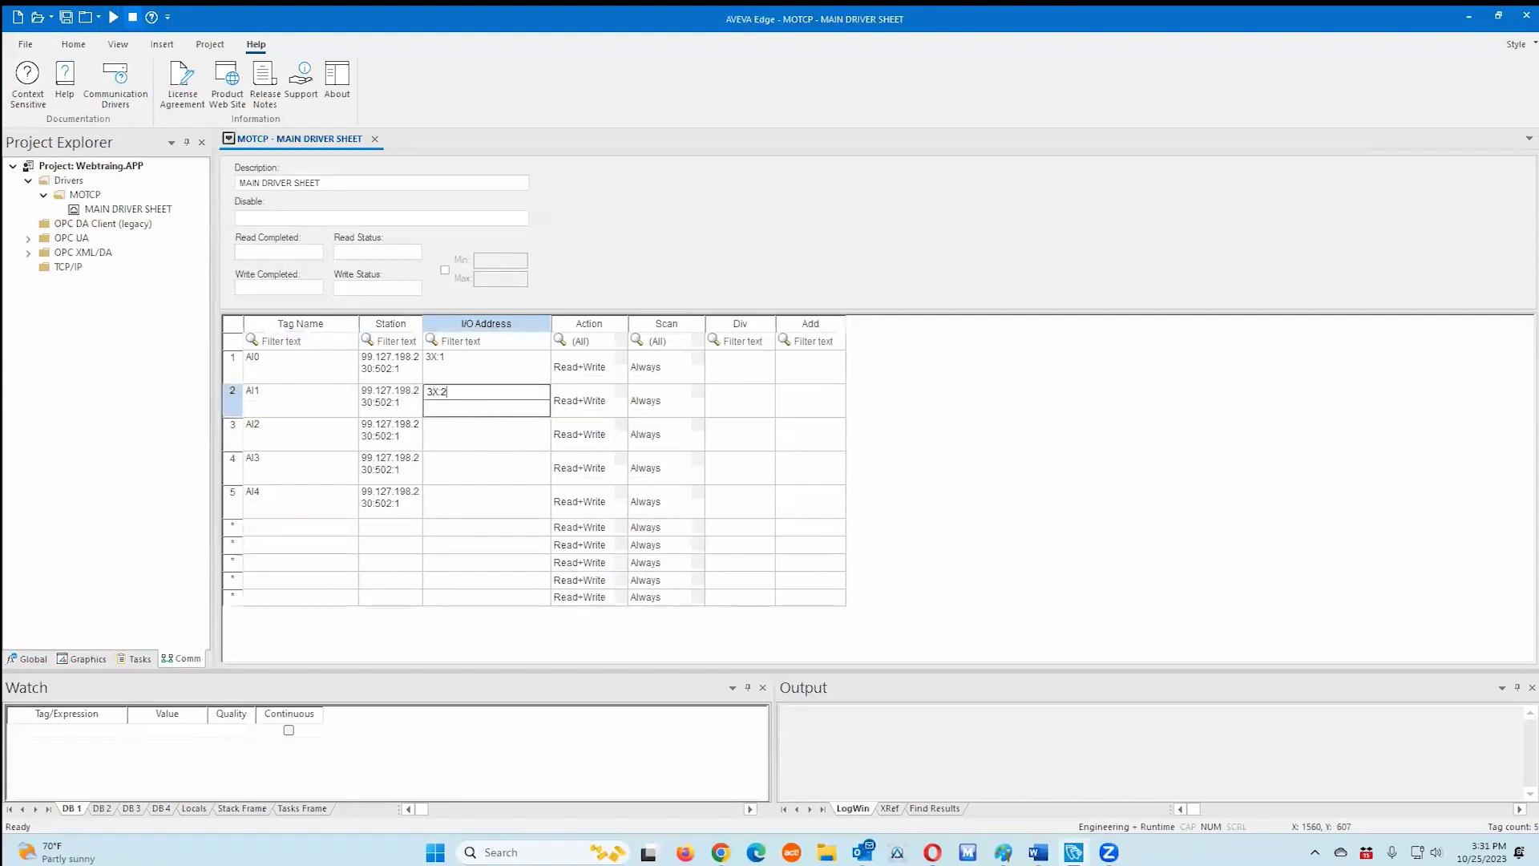
pyautogui.click(474, 444)
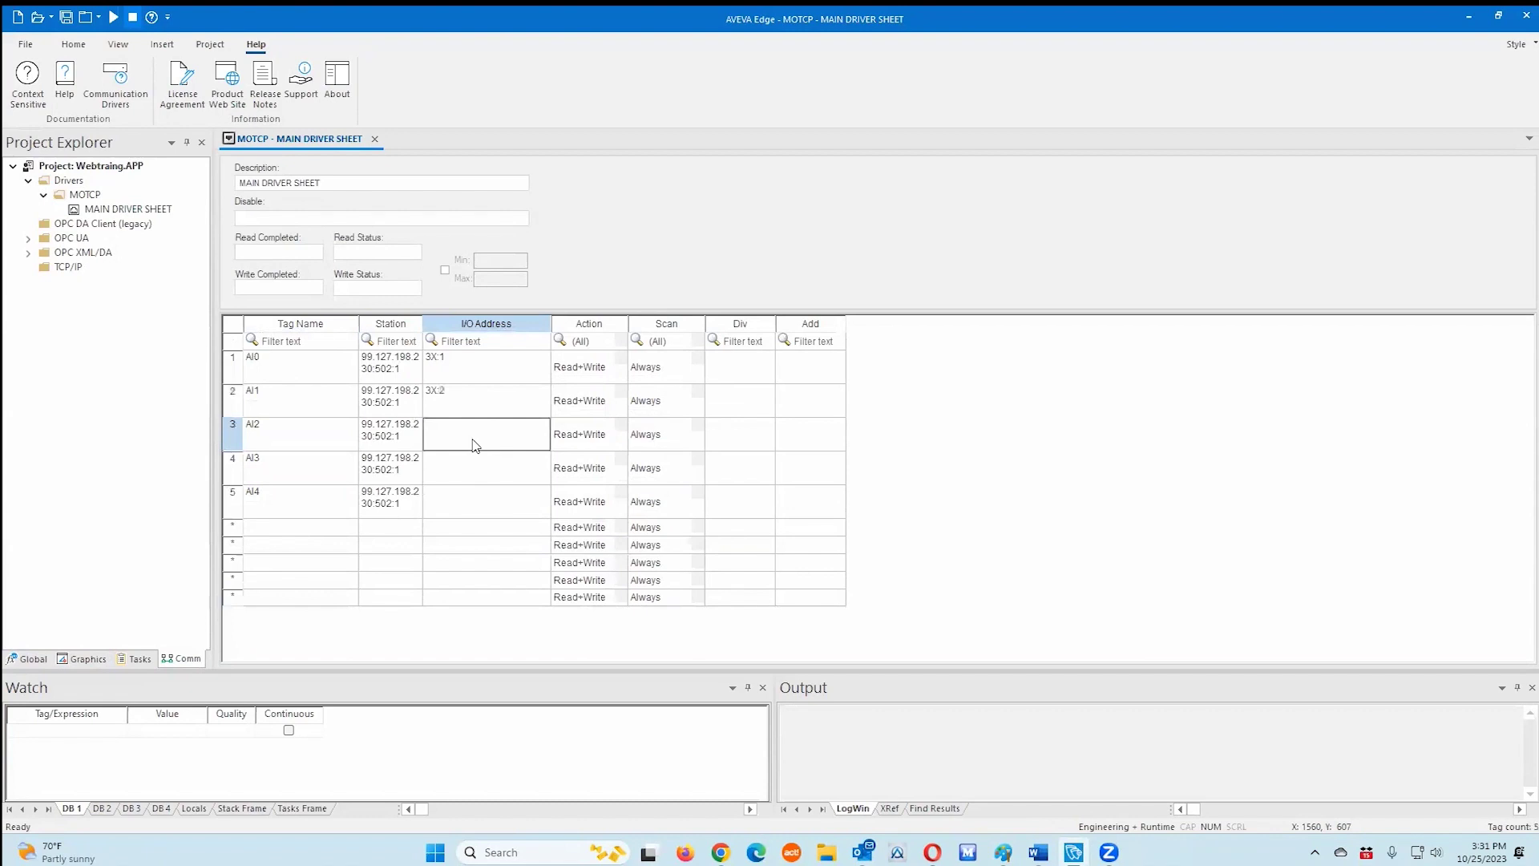
pyautogui.write('3X:3')
pyautogui.click(463, 472)
pyautogui.write('3X')
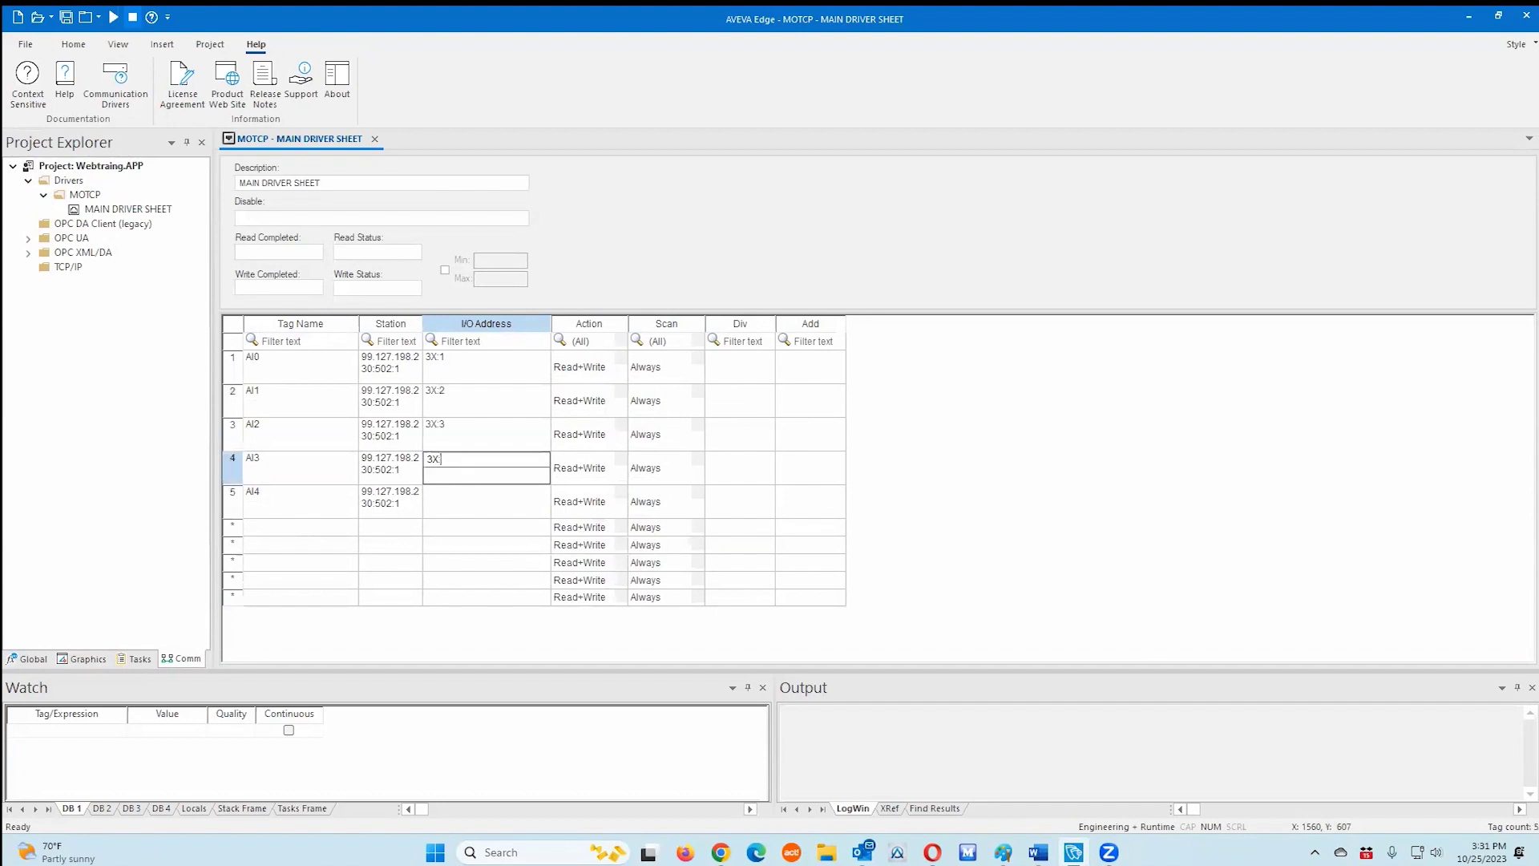
pyautogui.click(448, 506)
pyautogui.write('3X:5')
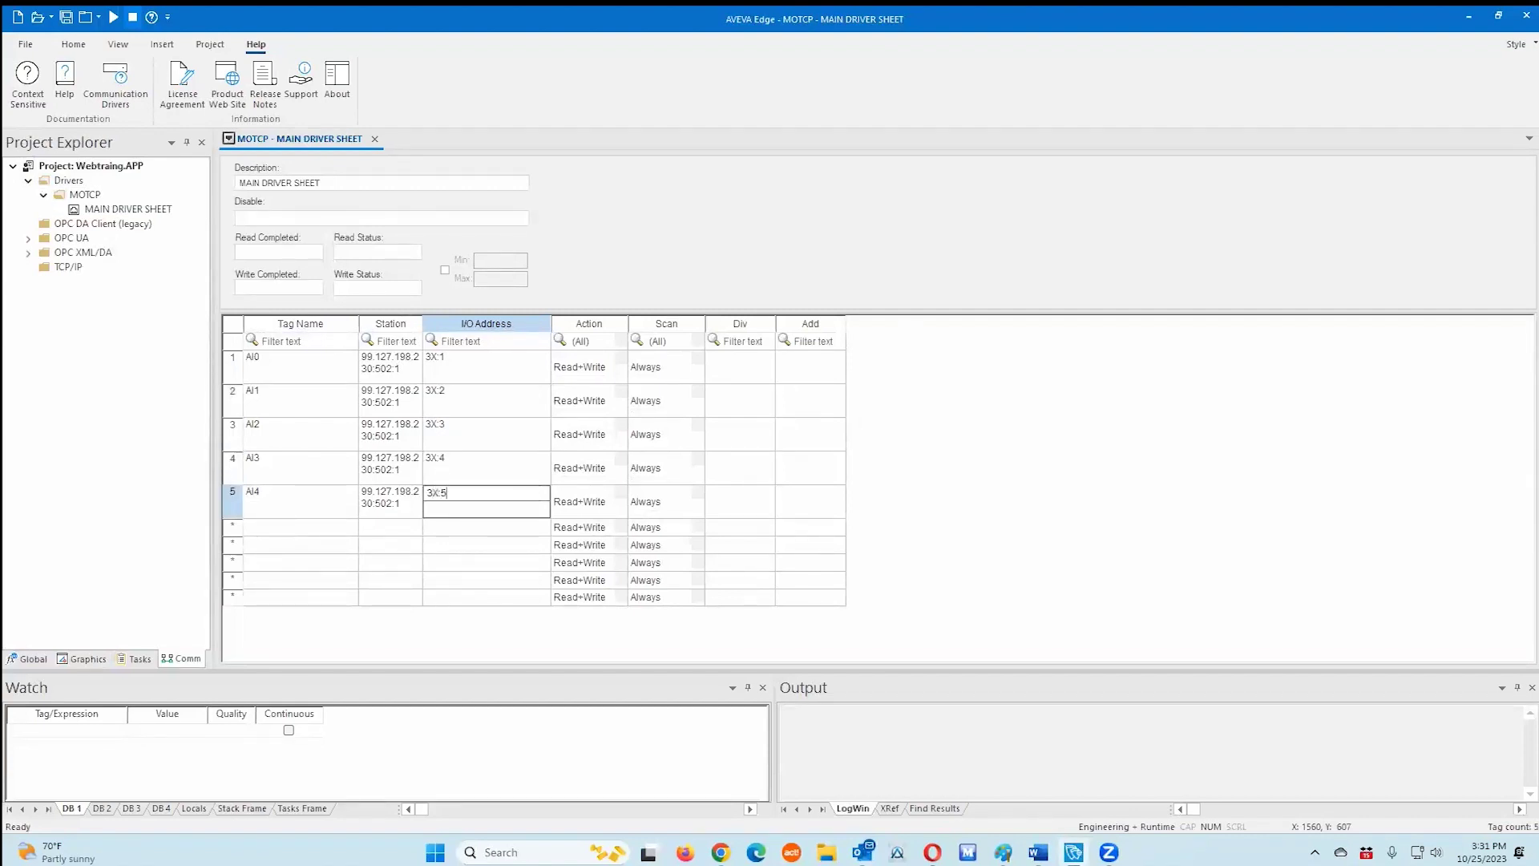
pyautogui.press('Return')
pyautogui.click(82, 659)
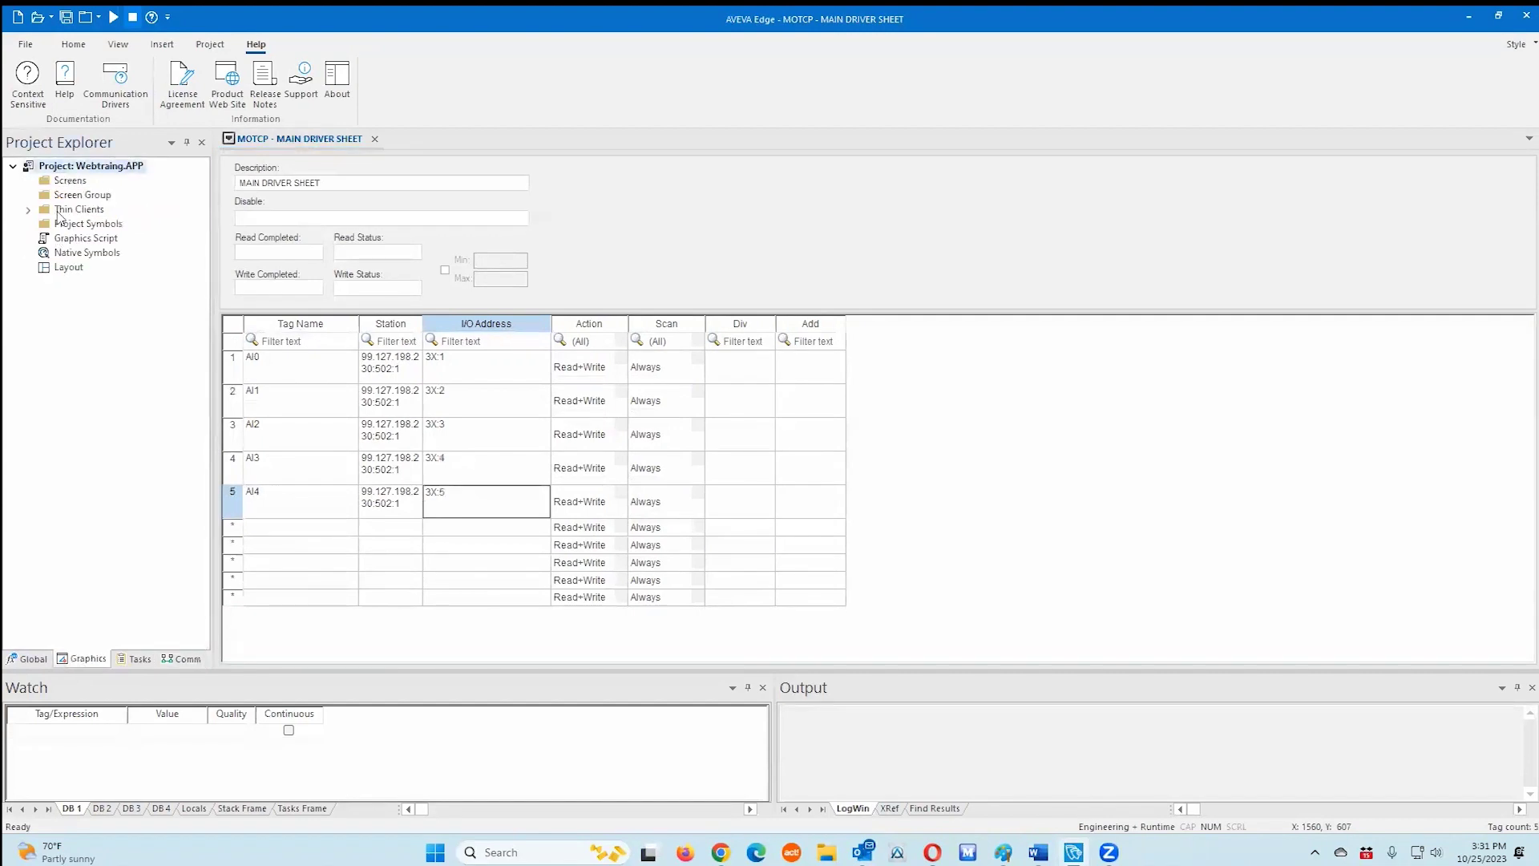
# - Insert a new screen from the Screens folder with description 'Main' at 1920×1080
pyautogui.click(69, 182)
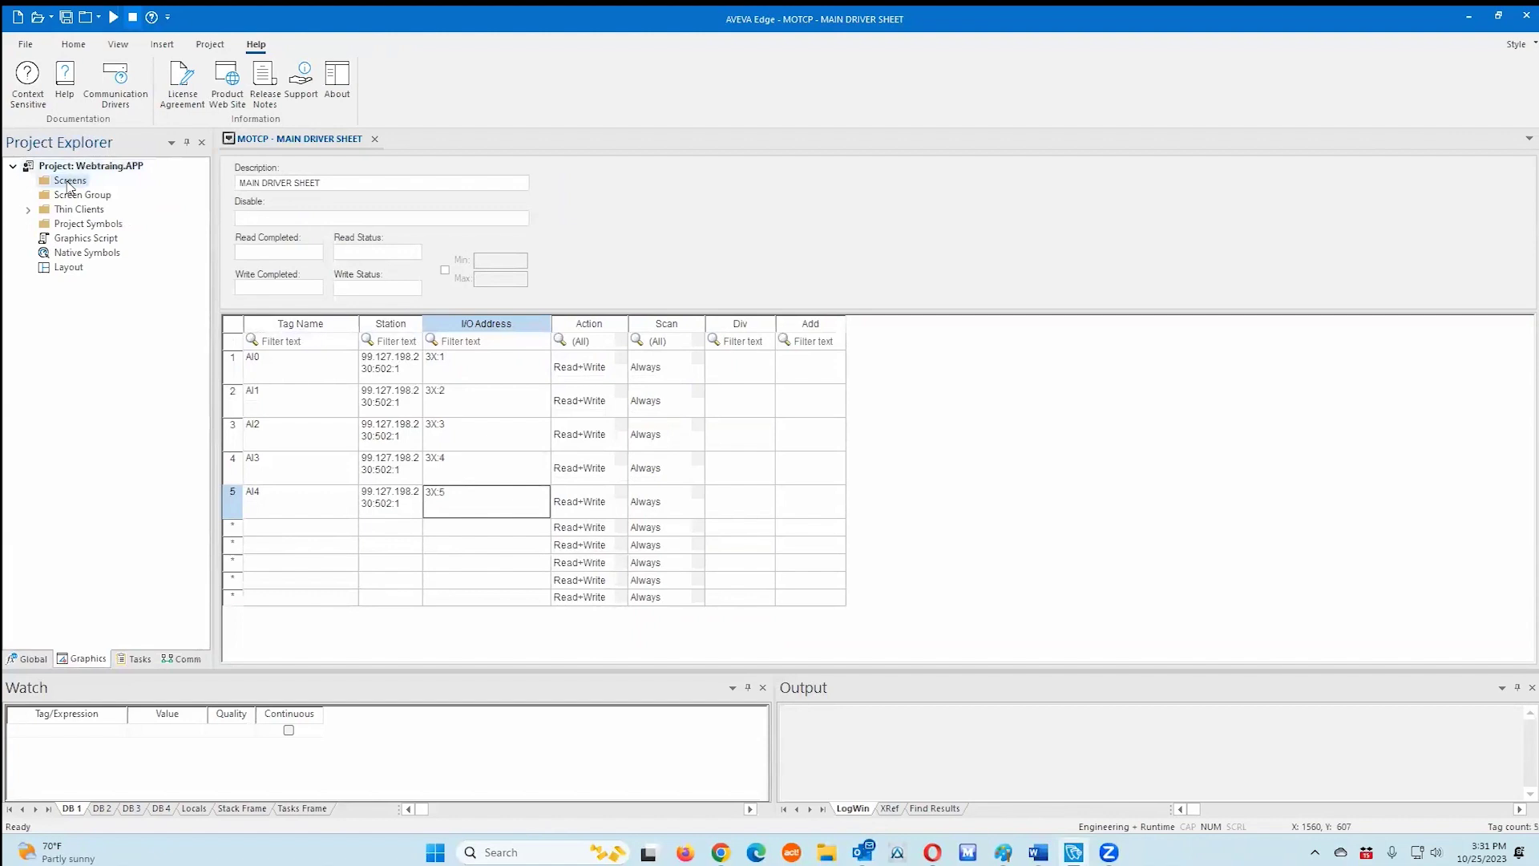
pyautogui.rightClick(69, 184)
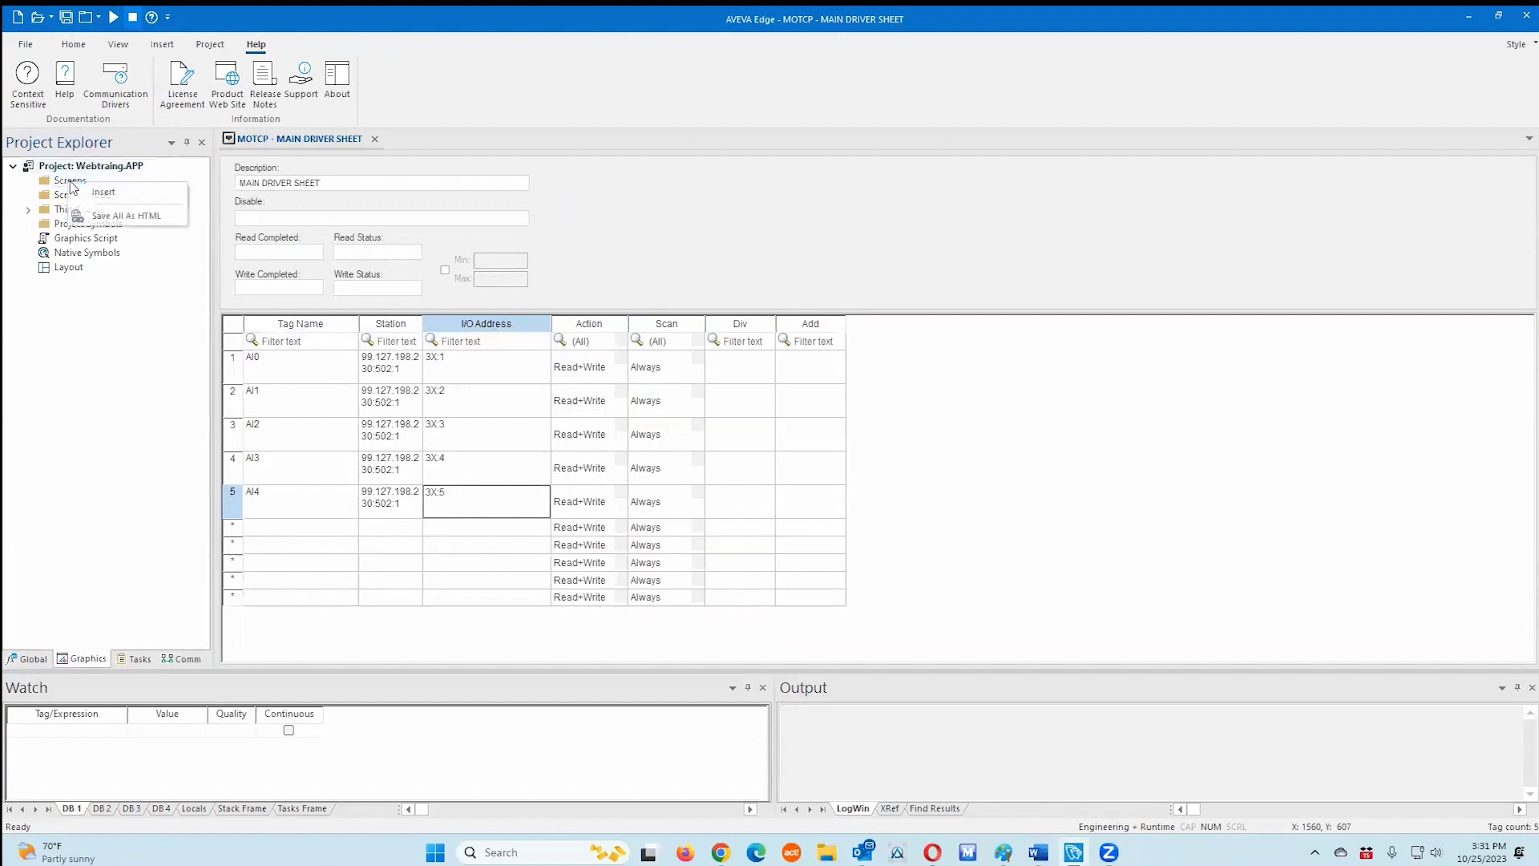
pyautogui.click(102, 193)
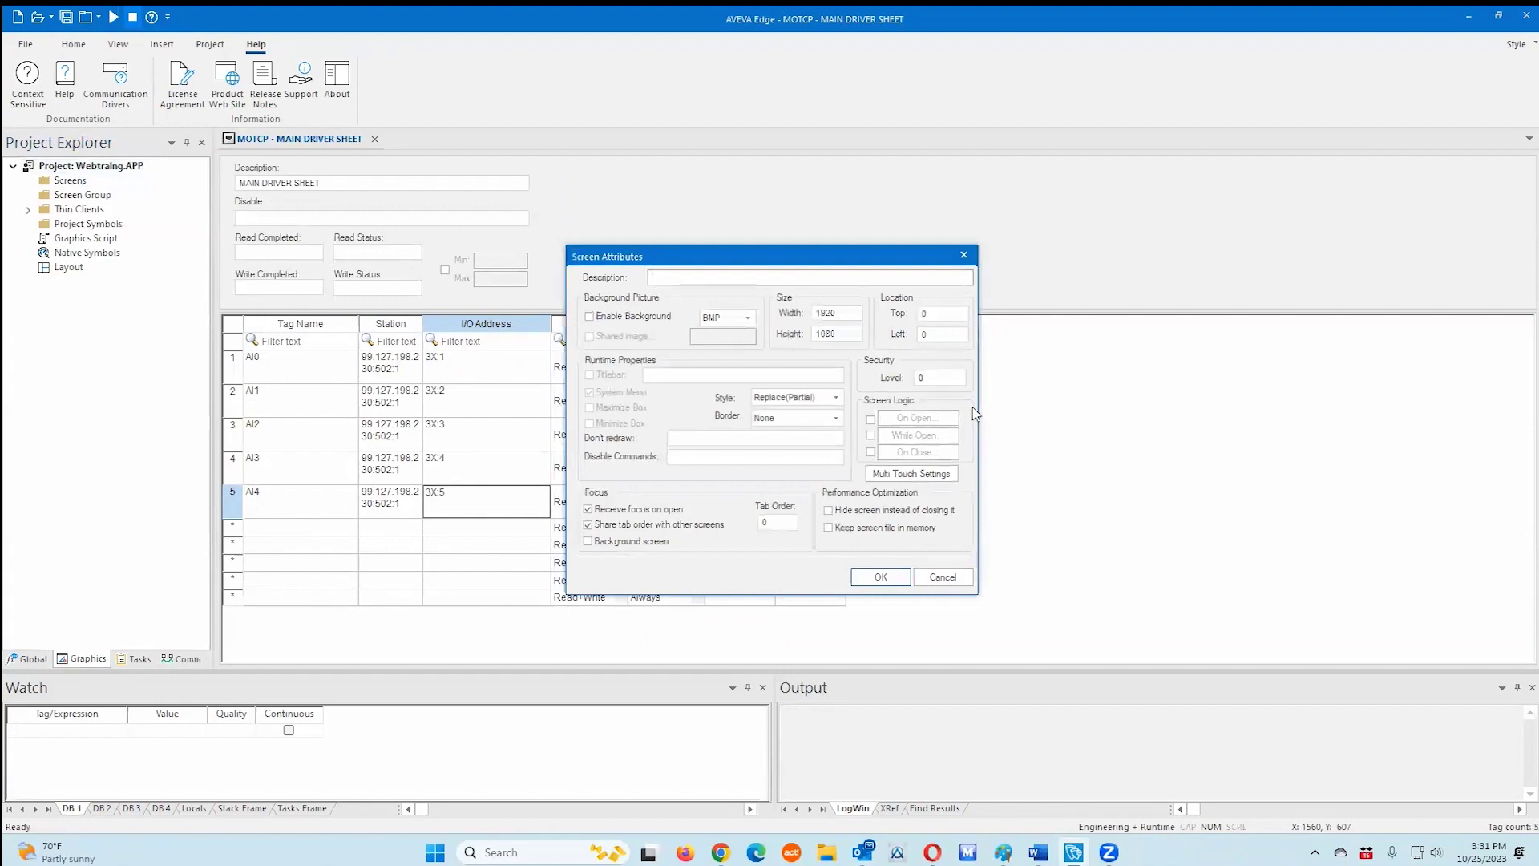
pyautogui.write('Main')
pyautogui.click(879, 577)
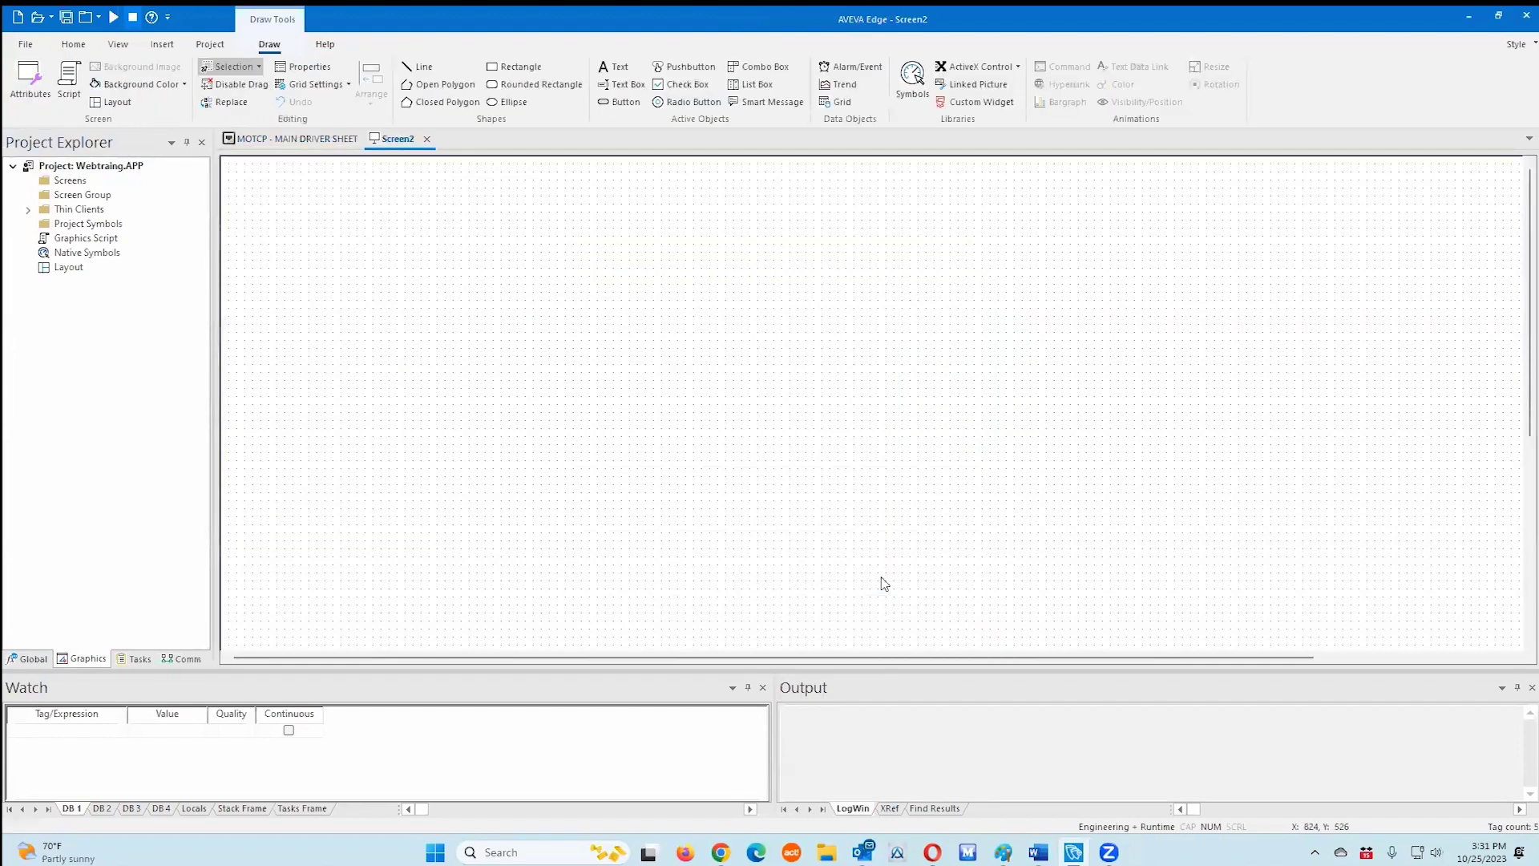
# - Place an 'AI0' text label near the top-left of Screen2
pyautogui.click(615, 67)
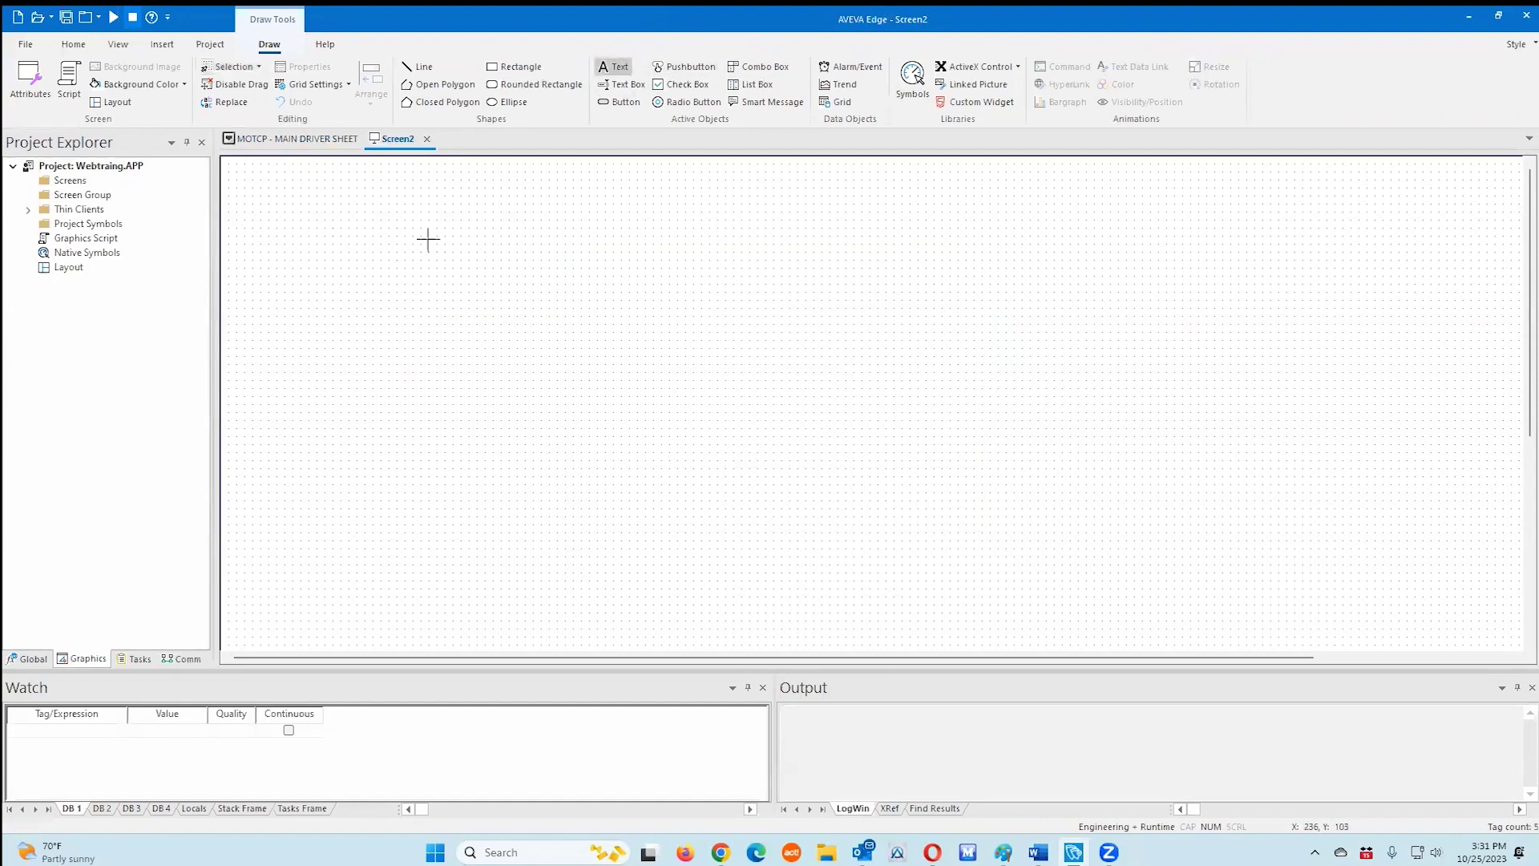
pyautogui.write('Ai')
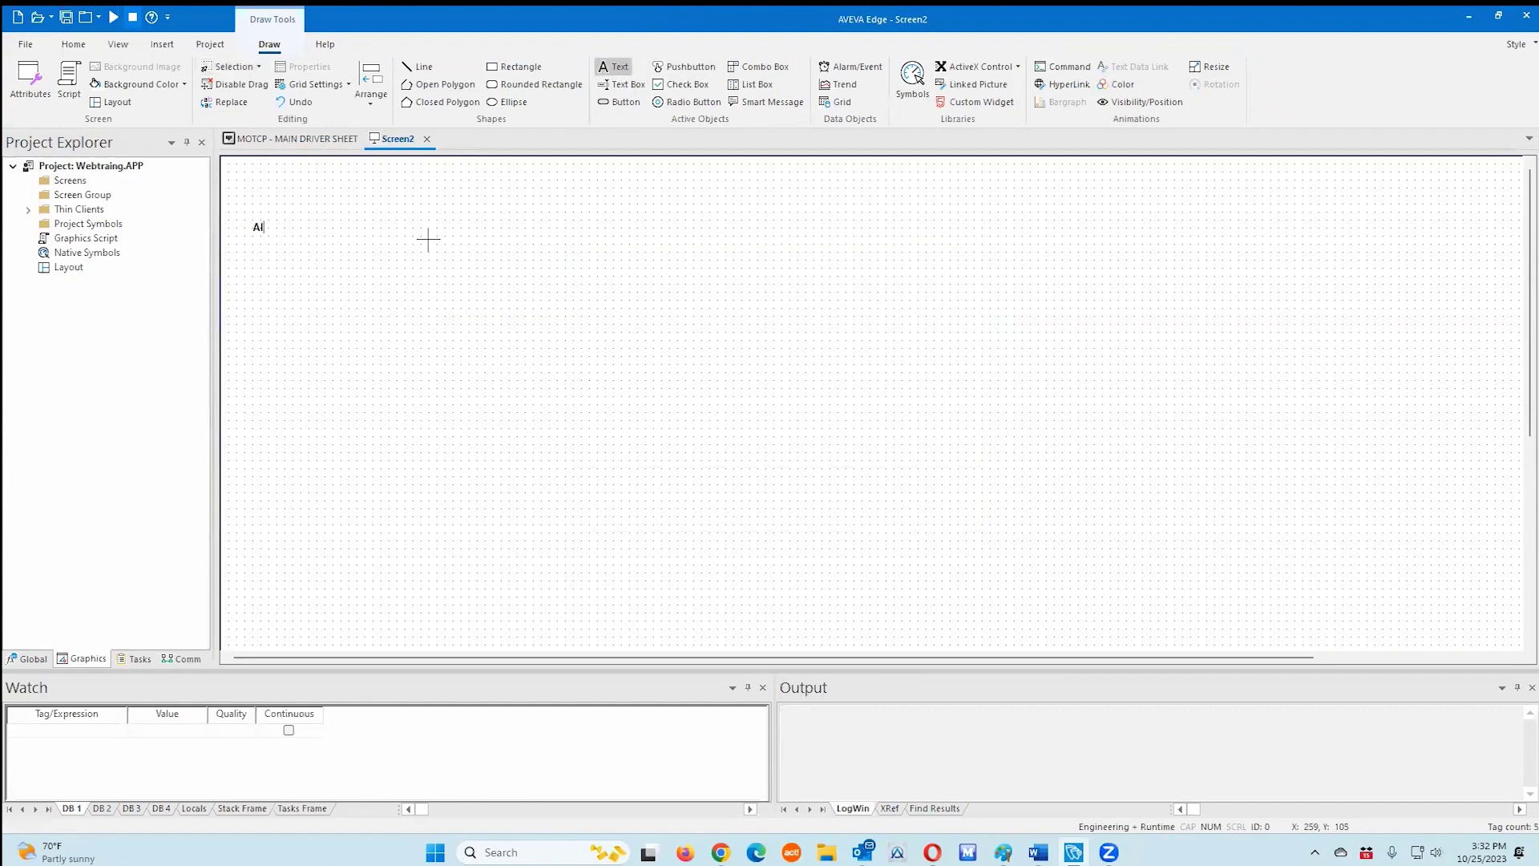
pyautogui.press('Escape')
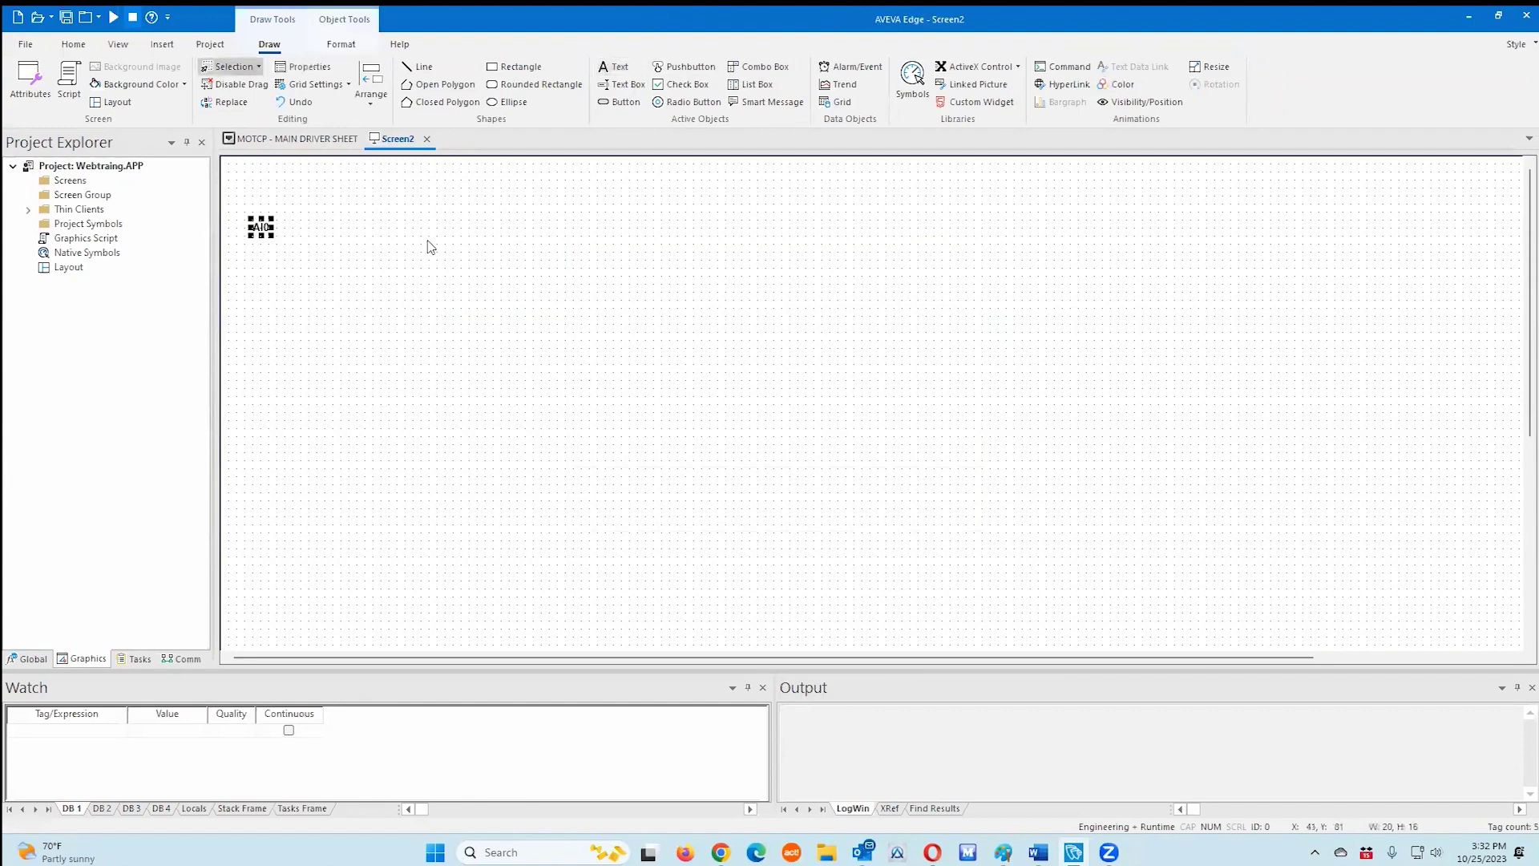
pyautogui.click(270, 235)
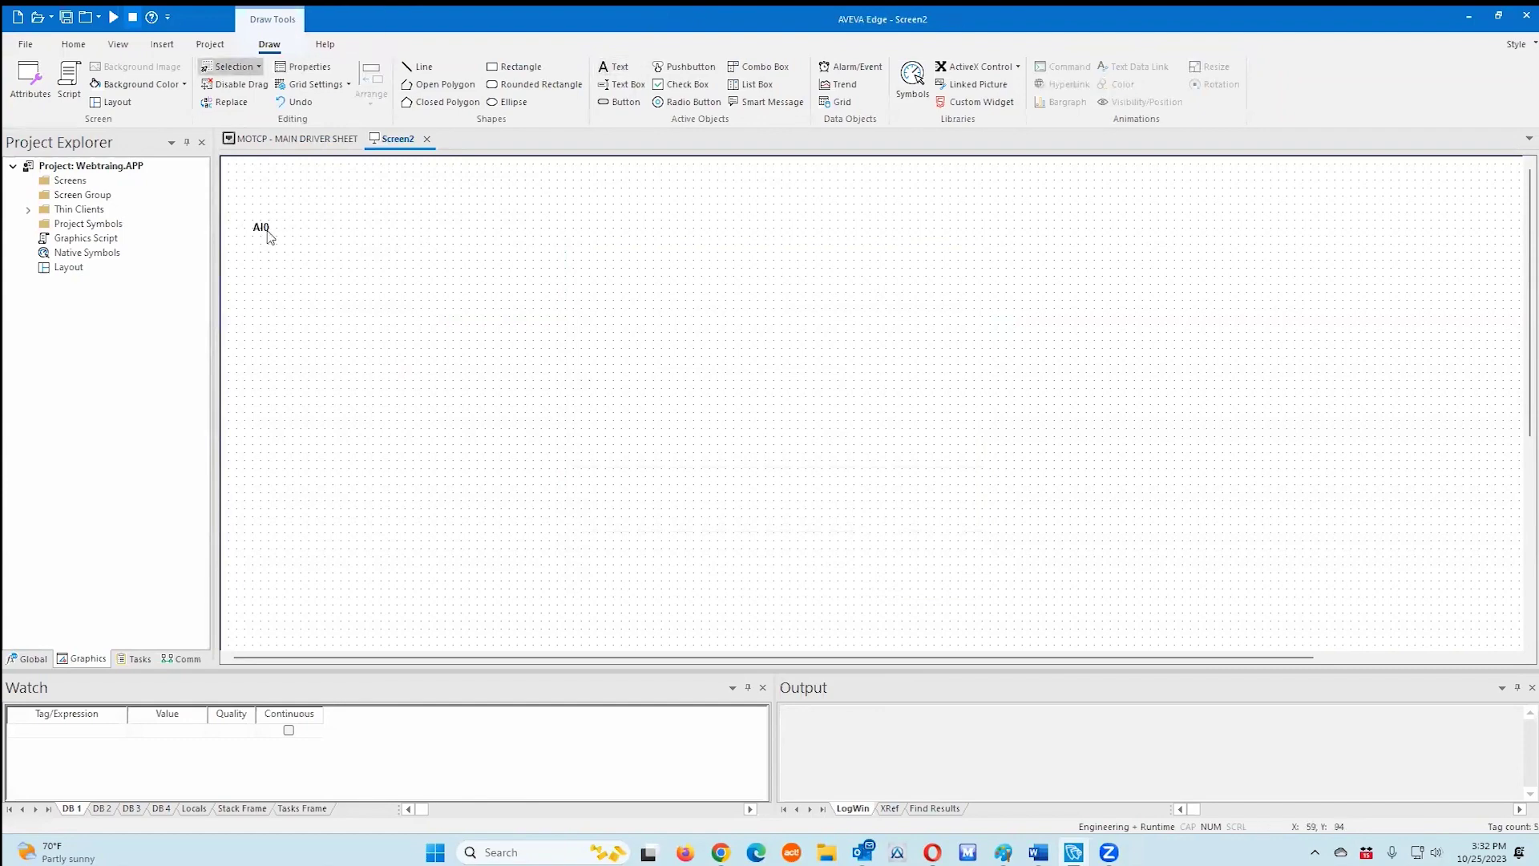
# - Duplicate the AI0 label below the original and change its caption to 'AI'
pyautogui.click(266, 231)
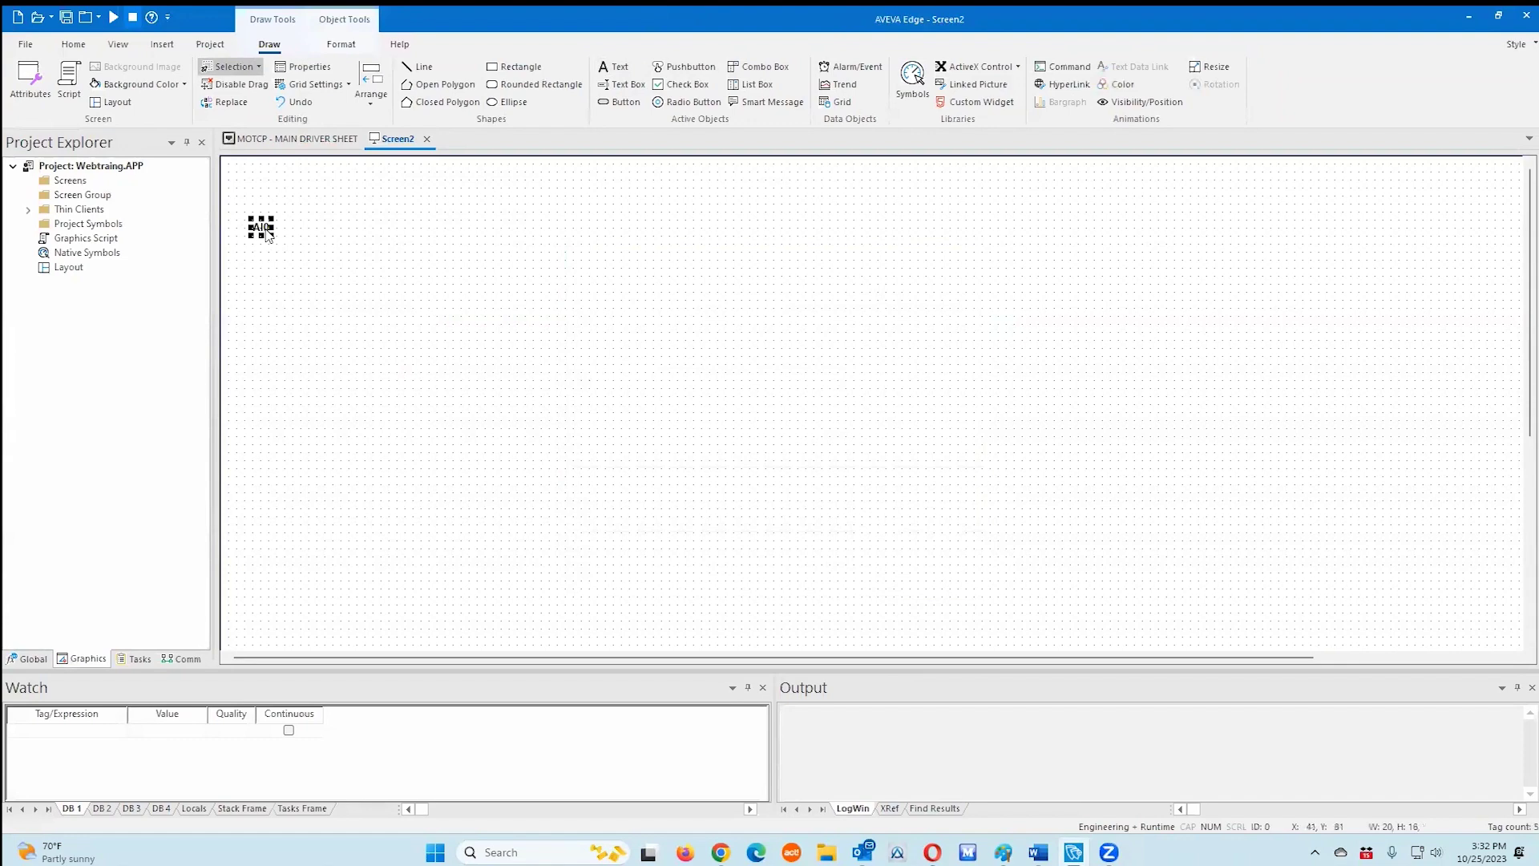
pyautogui.hotkey('ctrl', 'c')
pyautogui.hotkey('ctrl', 'v')
pyautogui.moveTo(232, 170); pyautogui.dragTo(269, 298)
pyautogui.click(267, 297)
pyautogui.doubleClick(266, 287)
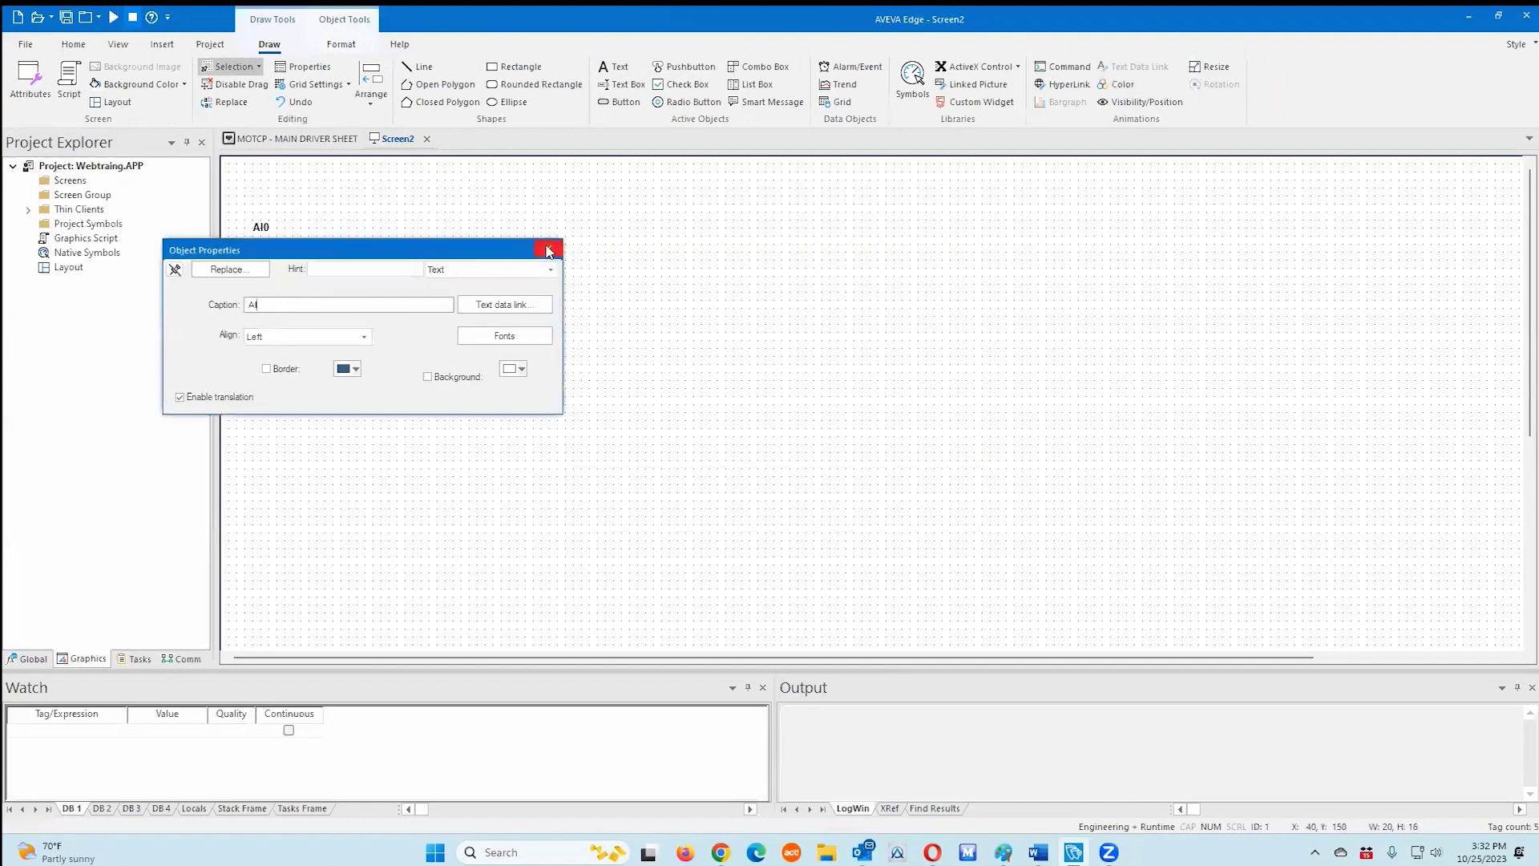
pyautogui.click(653, 321)
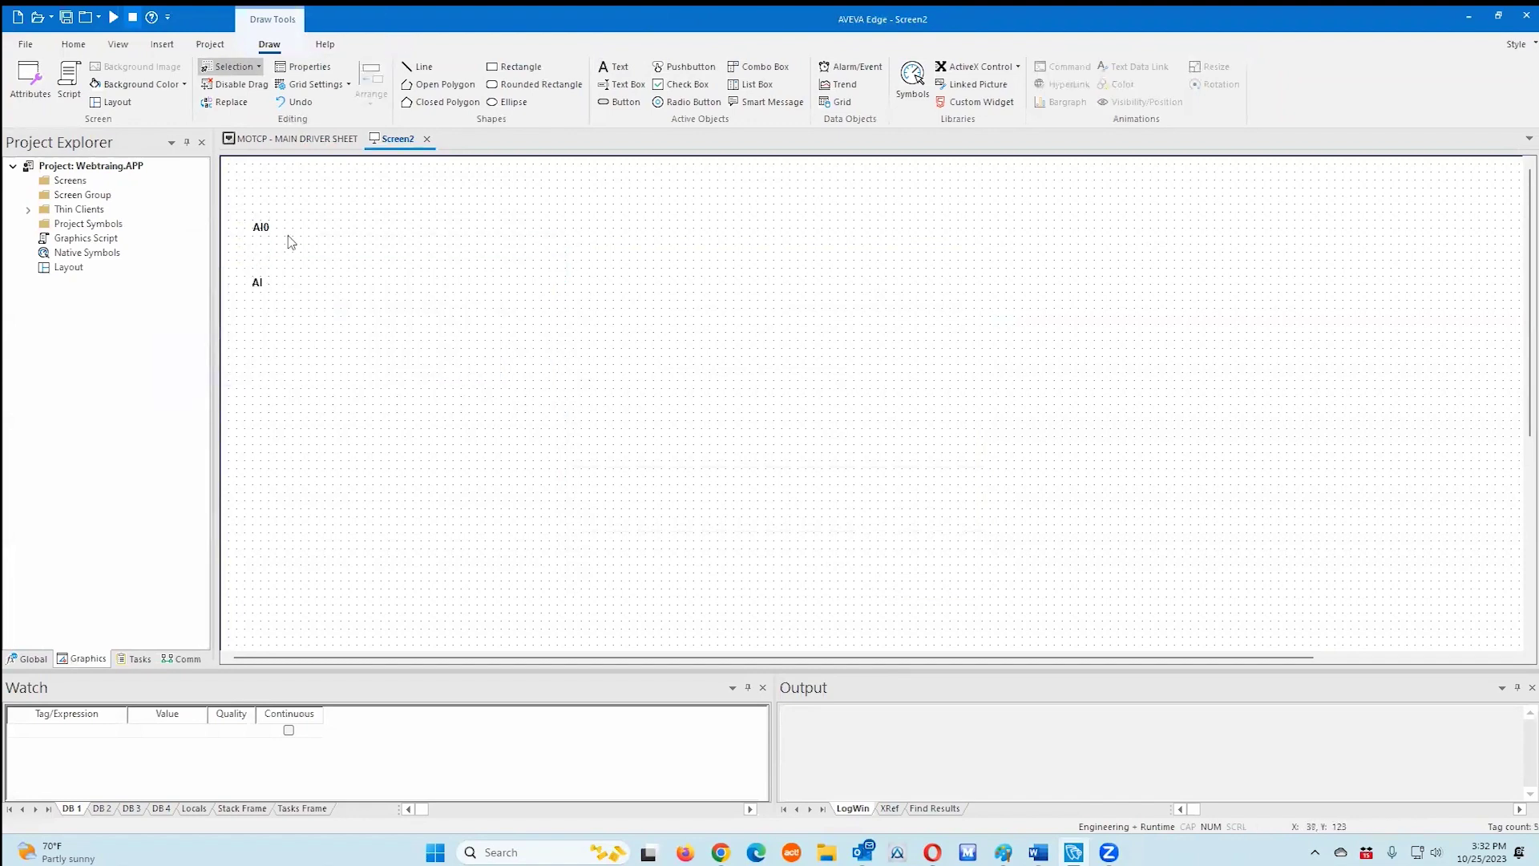
# - Draw a text box right of the AI0 label and link it to tag AI0 via Object Finder
pyautogui.click(621, 85)
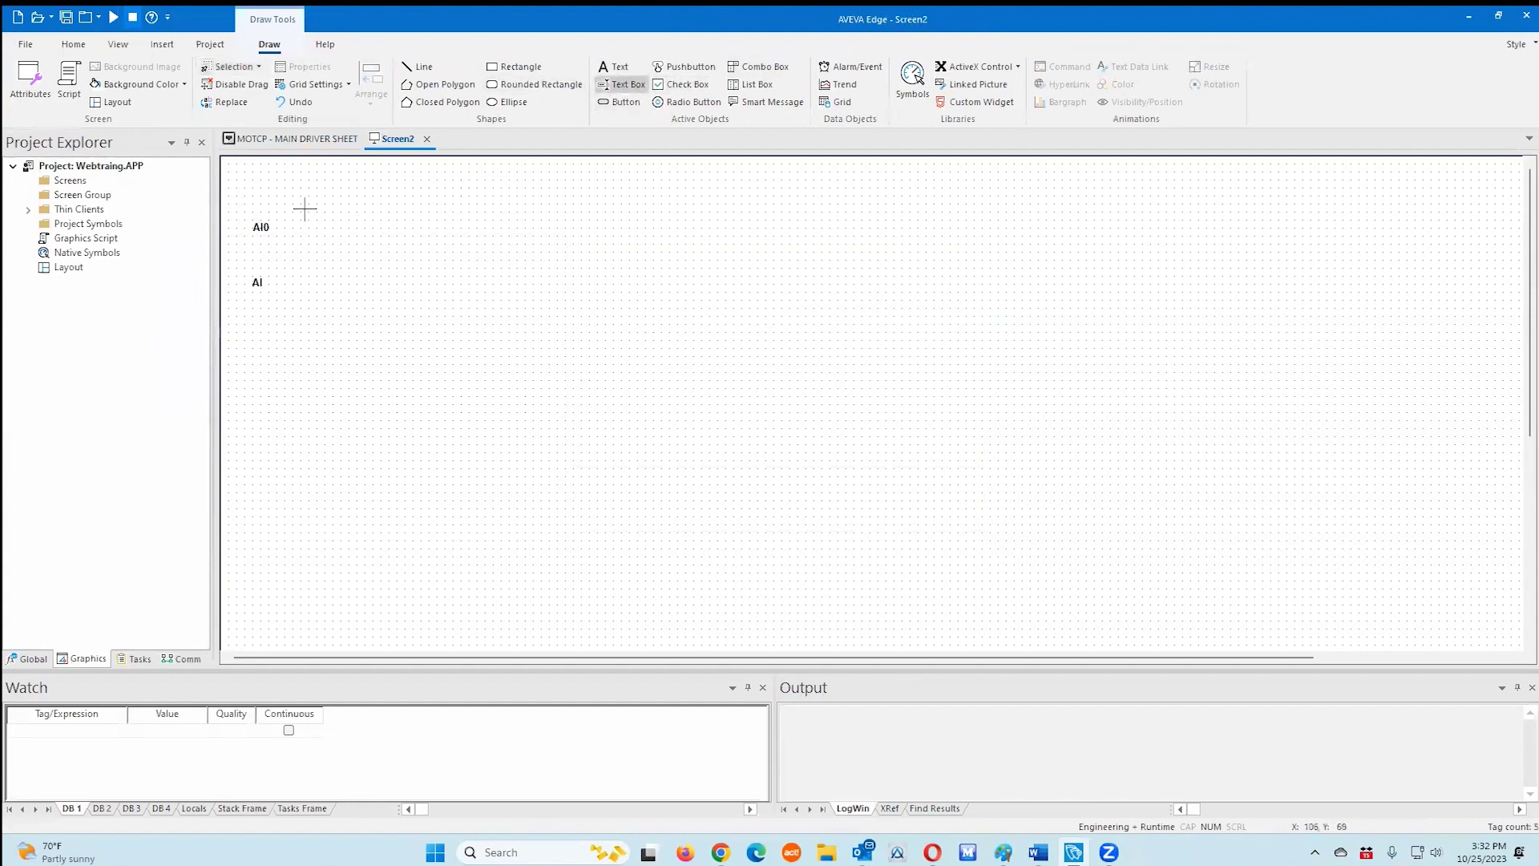
pyautogui.moveTo(304, 208); pyautogui.dragTo(407, 249)
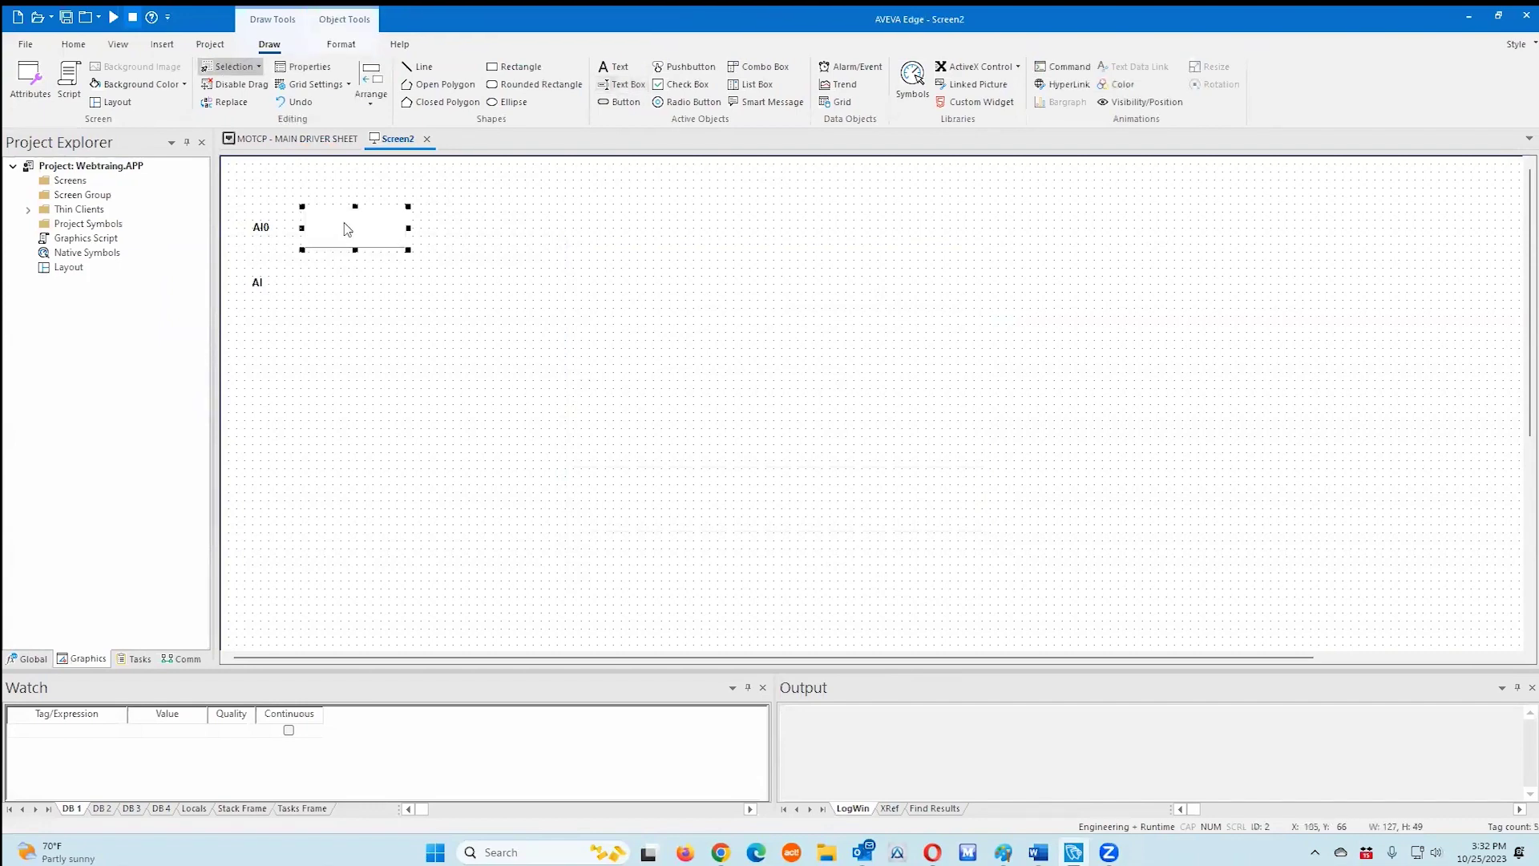
pyautogui.doubleClick(347, 233)
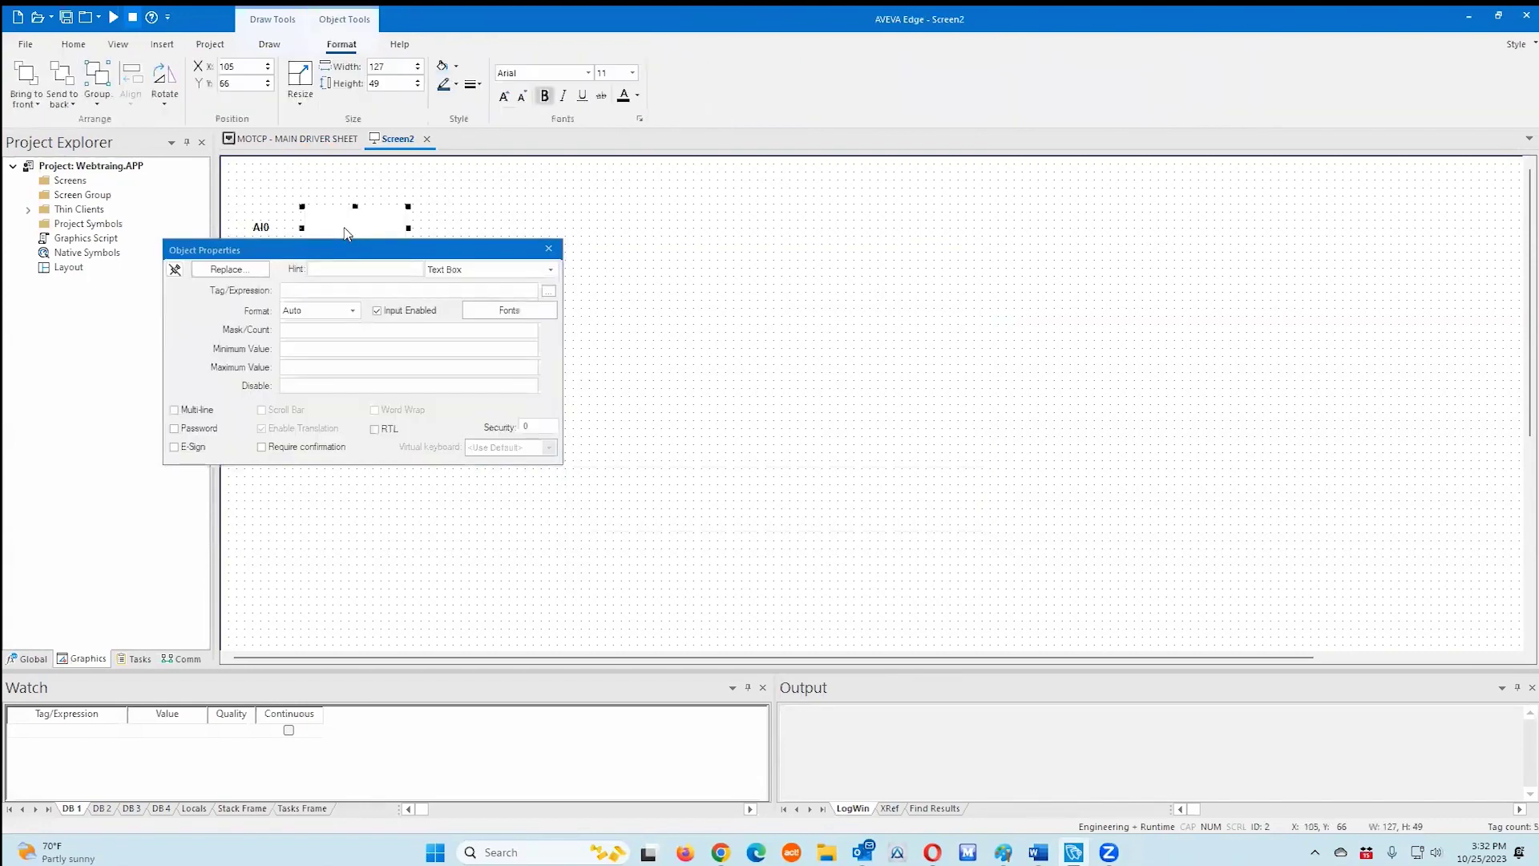
pyautogui.click(549, 294)
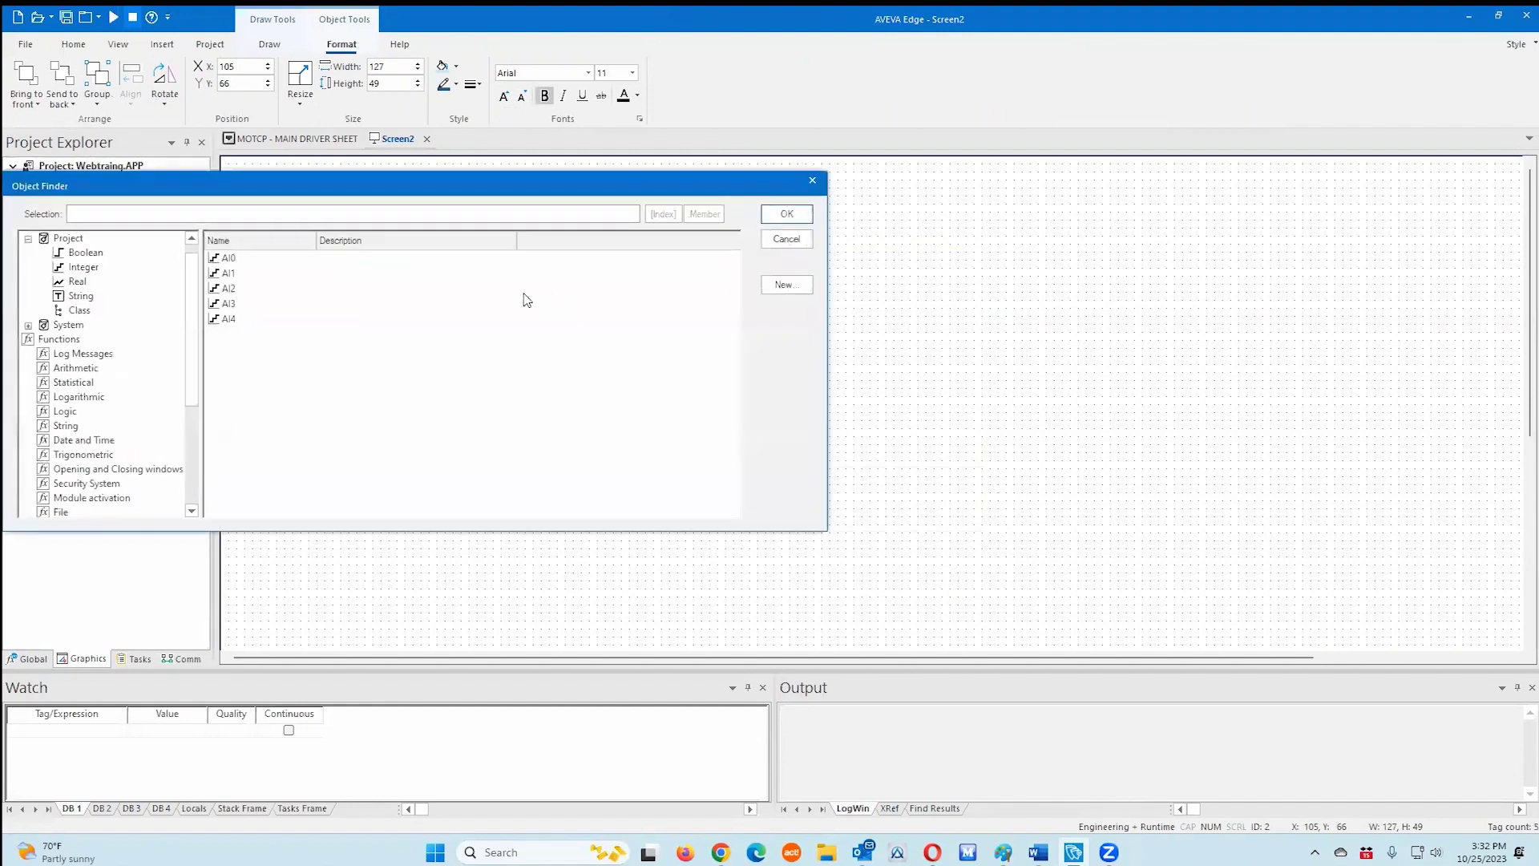
pyautogui.doubleClick(229, 259)
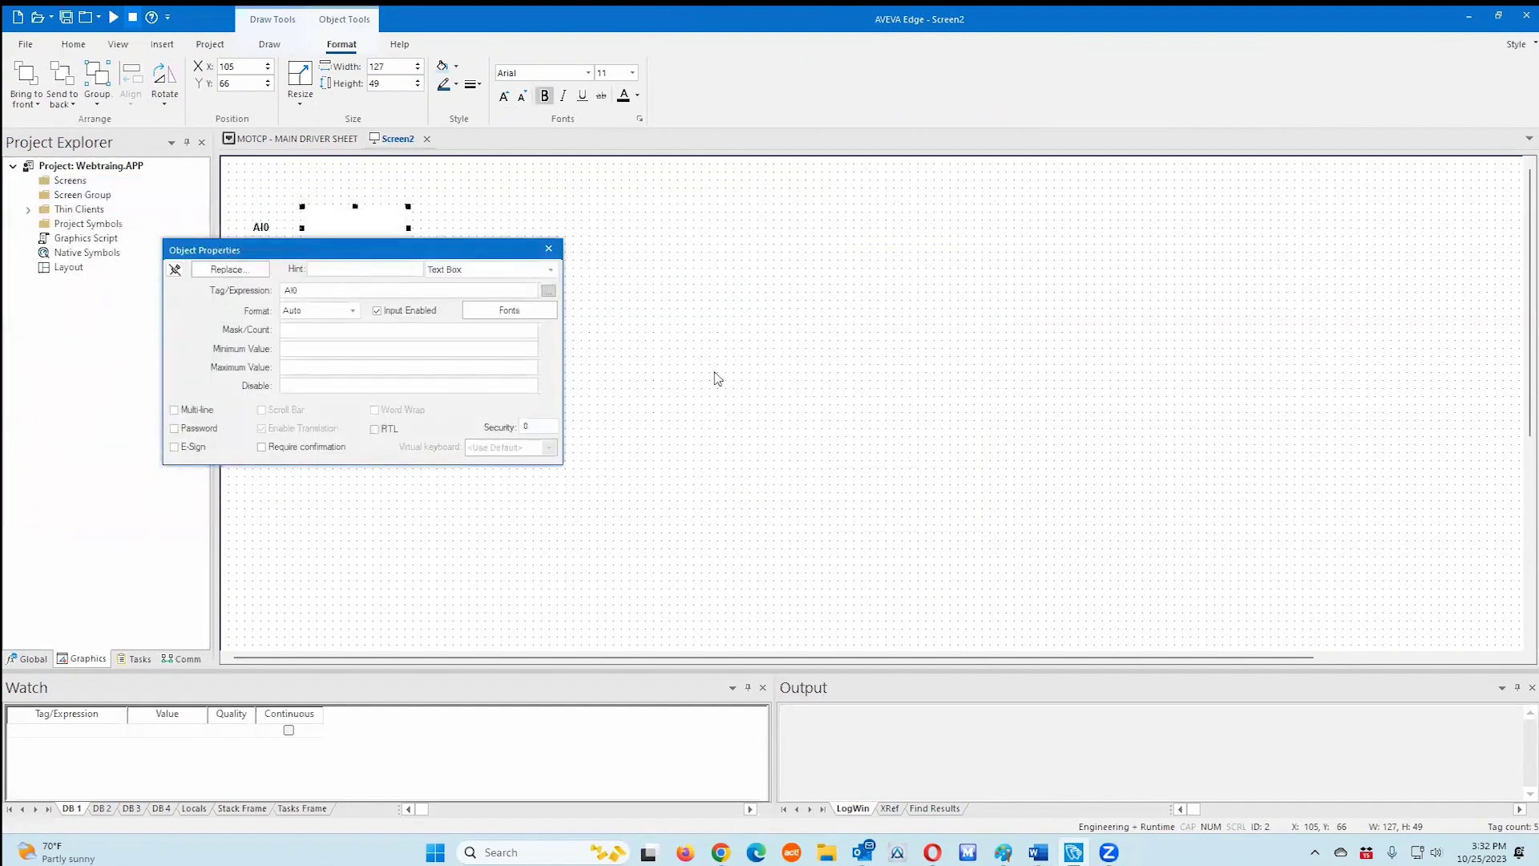
pyautogui.click(546, 249)
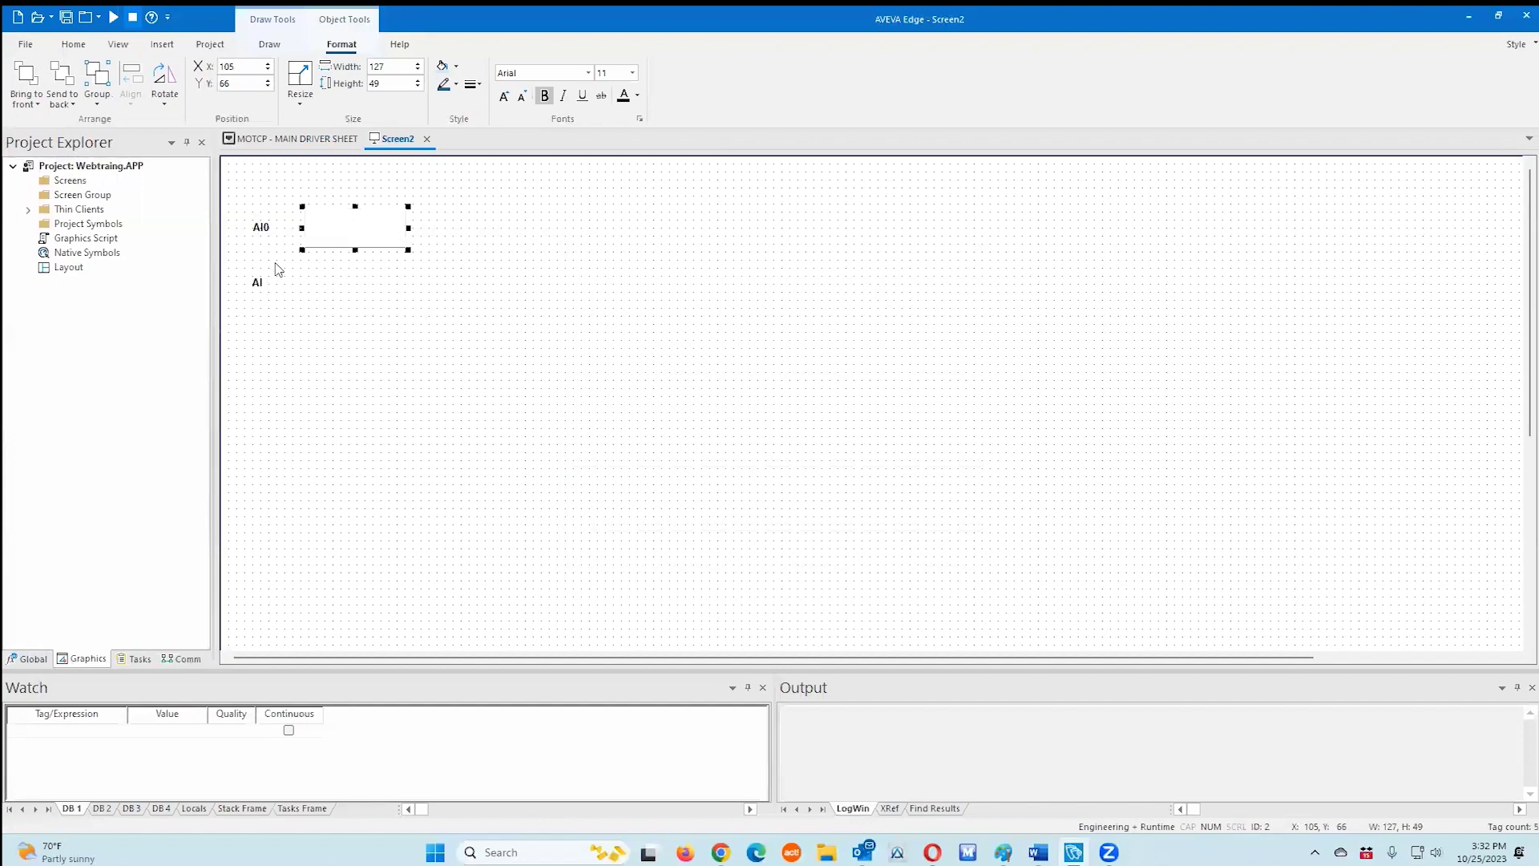
# - Discard a stray AI0 label paste and place a copy of the AI0 text box beside the AI label
pyautogui.click(358, 241)
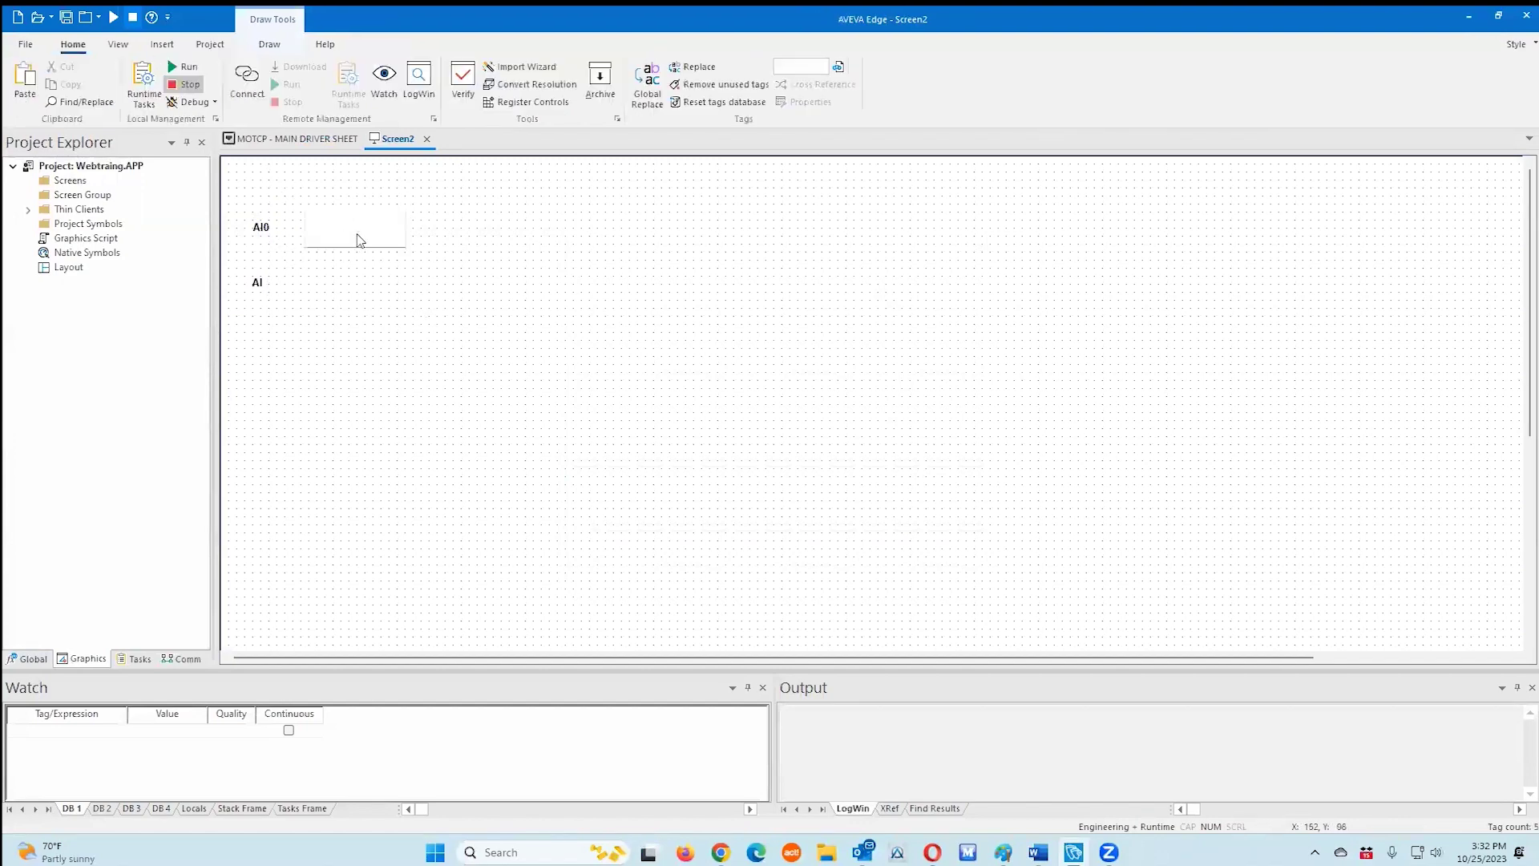
pyautogui.hotkey('ctrl', 'v')
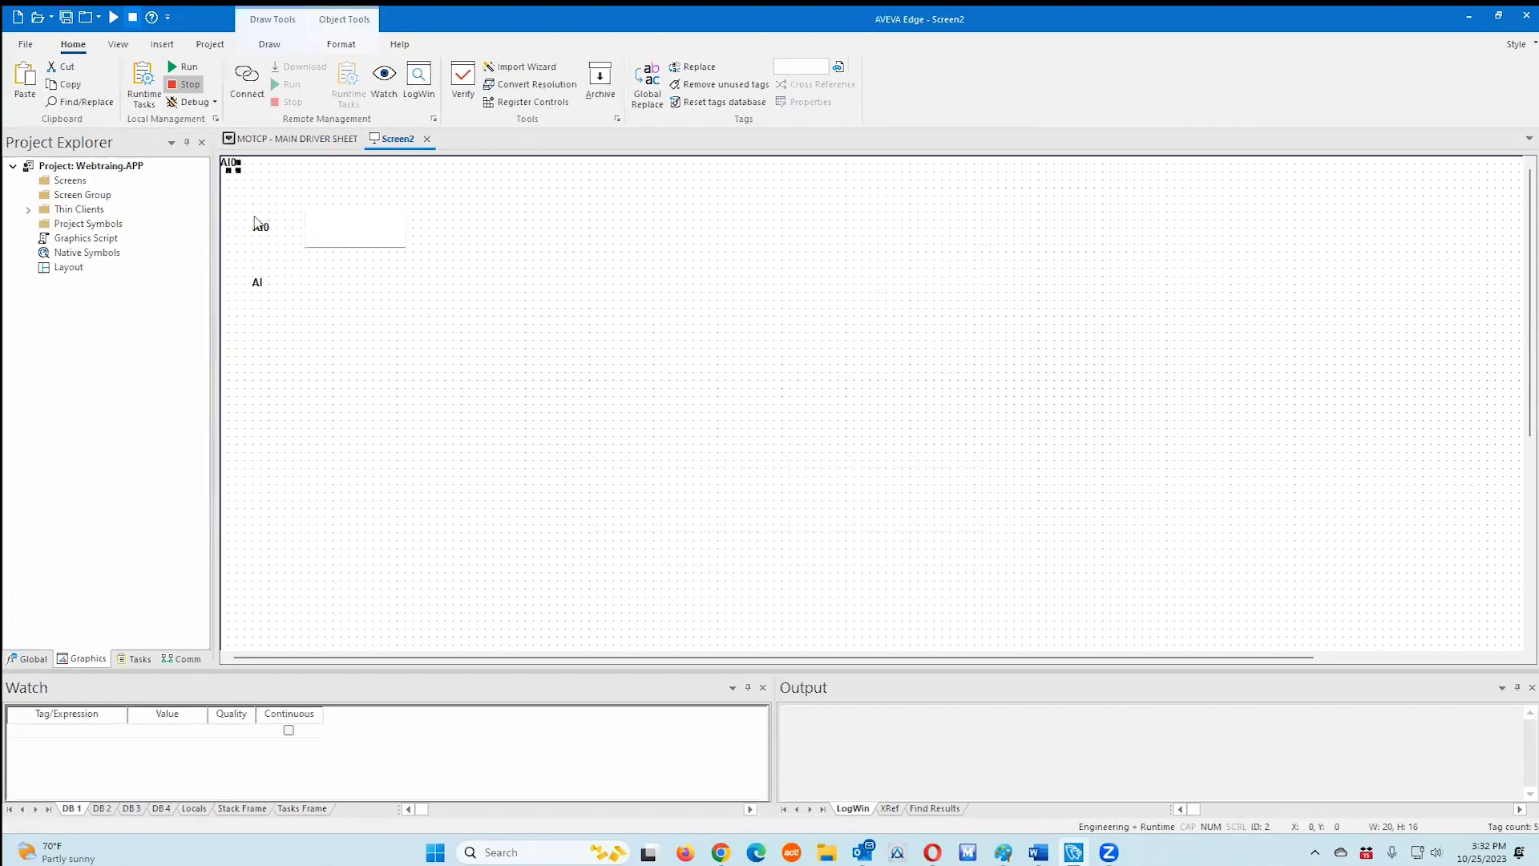
pyautogui.press('Delete')
pyautogui.click(384, 242)
pyautogui.hotkey('ctrl', 'c')
pyautogui.hotkey('ctrl', 'v')
pyautogui.moveTo(228, 179); pyautogui.dragTo(326, 294)
# - Paste three more text box copies below it to complete a column of five
pyautogui.click(329, 293)
pyautogui.hotkey('ctrl', 'v')
pyautogui.moveTo(261, 176); pyautogui.dragTo(343, 330)
pyautogui.hotkey('ctrl', 'v')
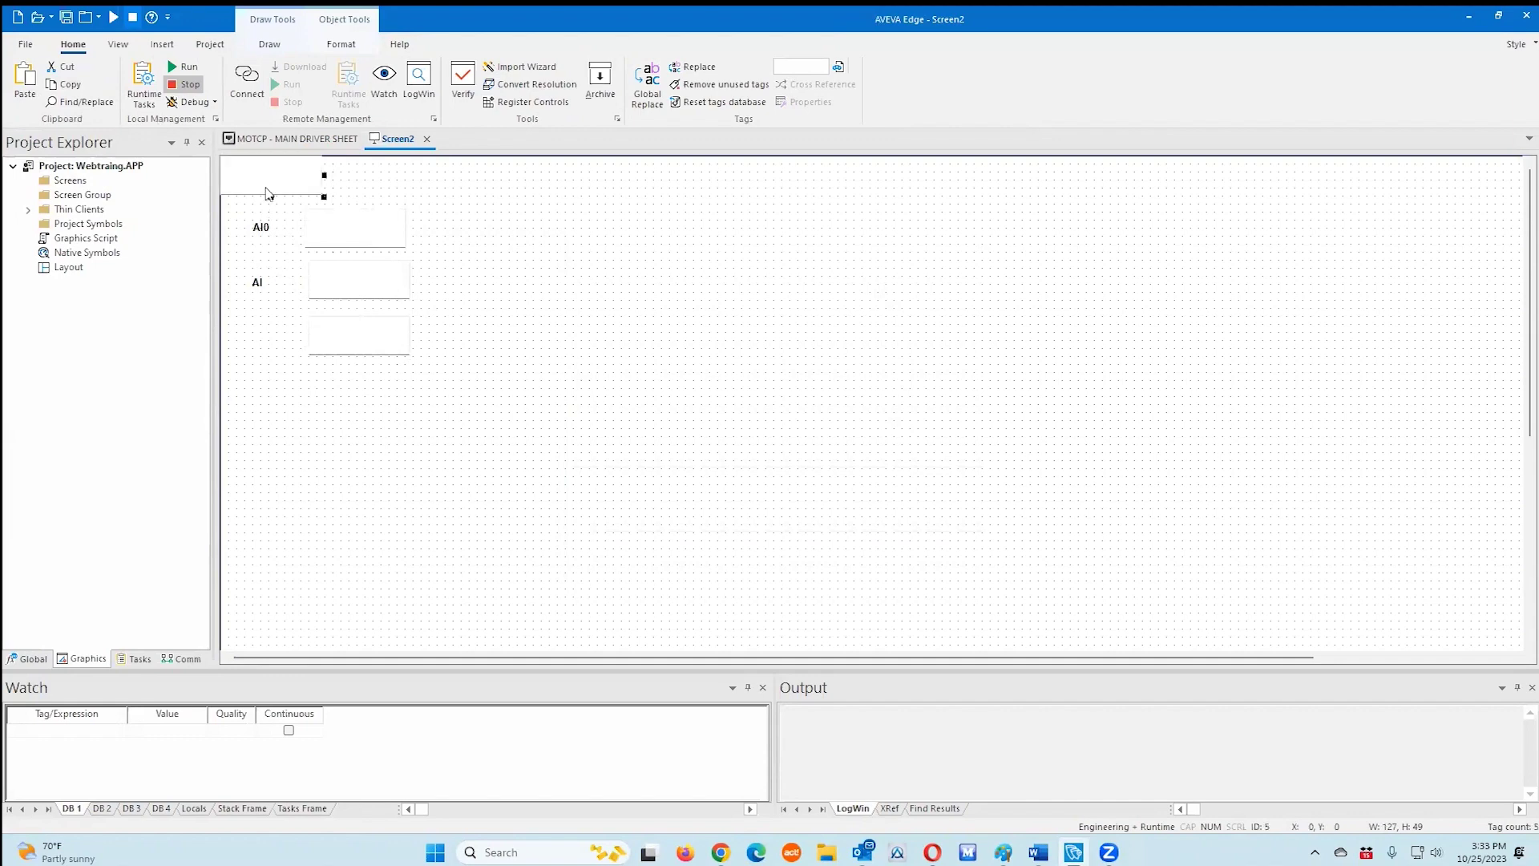
pyautogui.moveTo(267, 172); pyautogui.dragTo(350, 398)
pyautogui.hotkey('ctrl', 'v')
pyautogui.moveTo(275, 187); pyautogui.dragTo(349, 439)
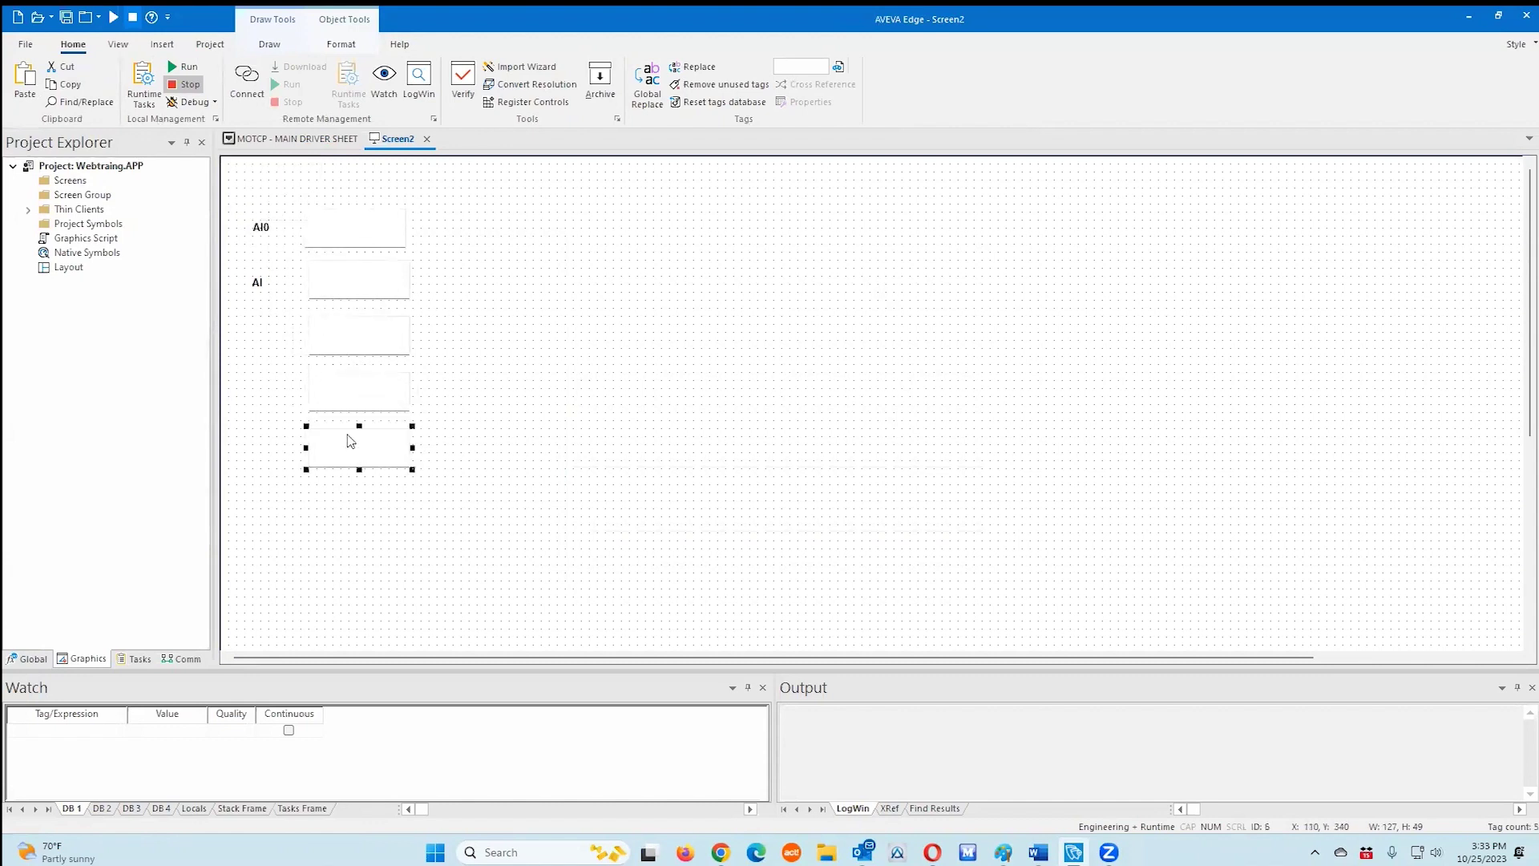
# - Delete the extra AI label
pyautogui.click(252, 332)
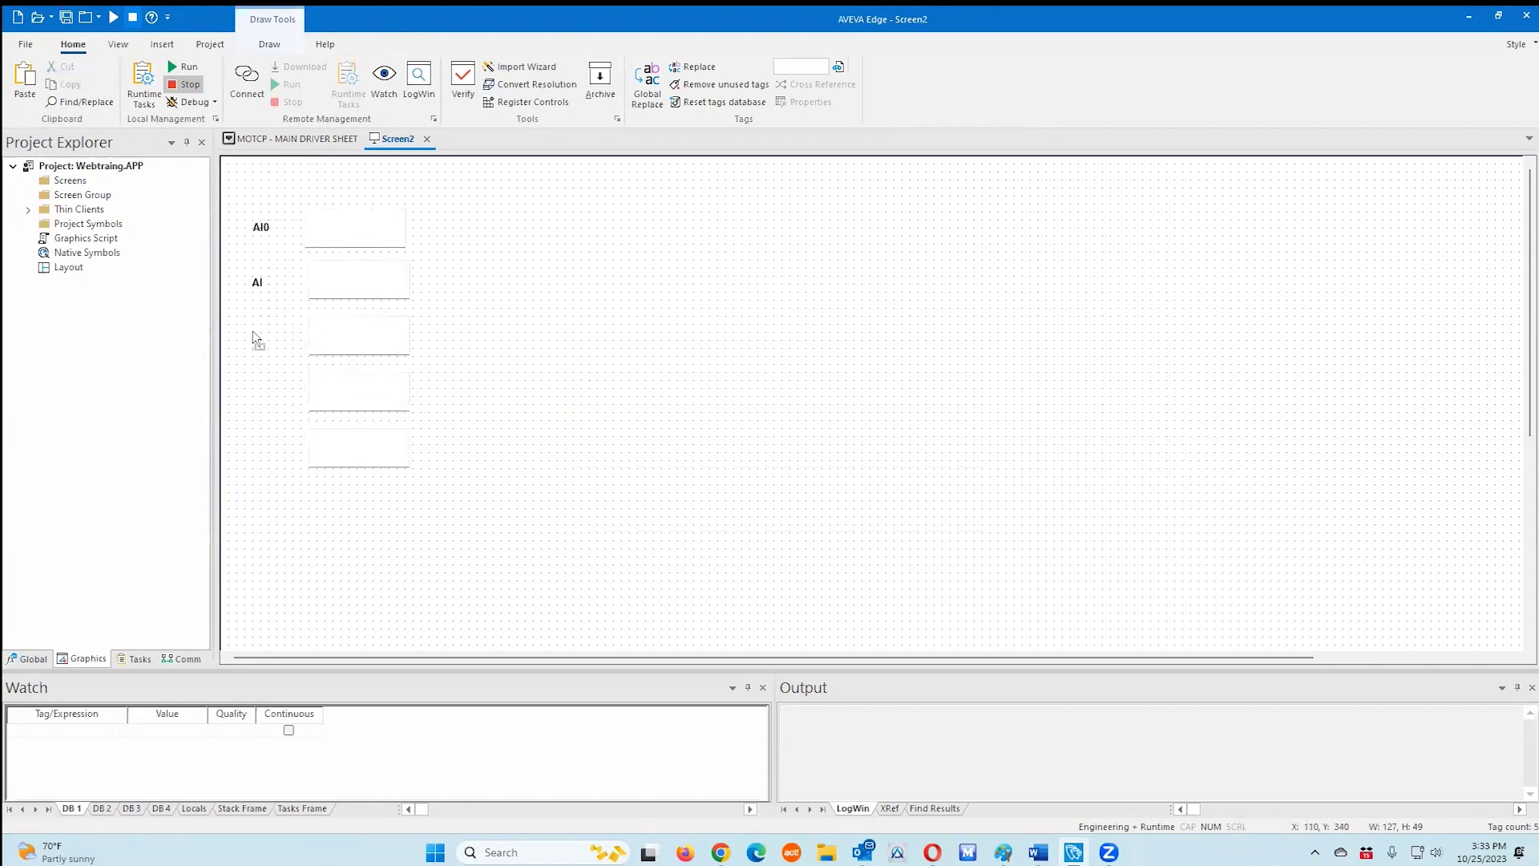
pyautogui.click(255, 285)
pyautogui.press('Delete')
# - Add text labels AI1 and AI2 beside the second and third text boxes
pyautogui.click(271, 44)
pyautogui.click(614, 66)
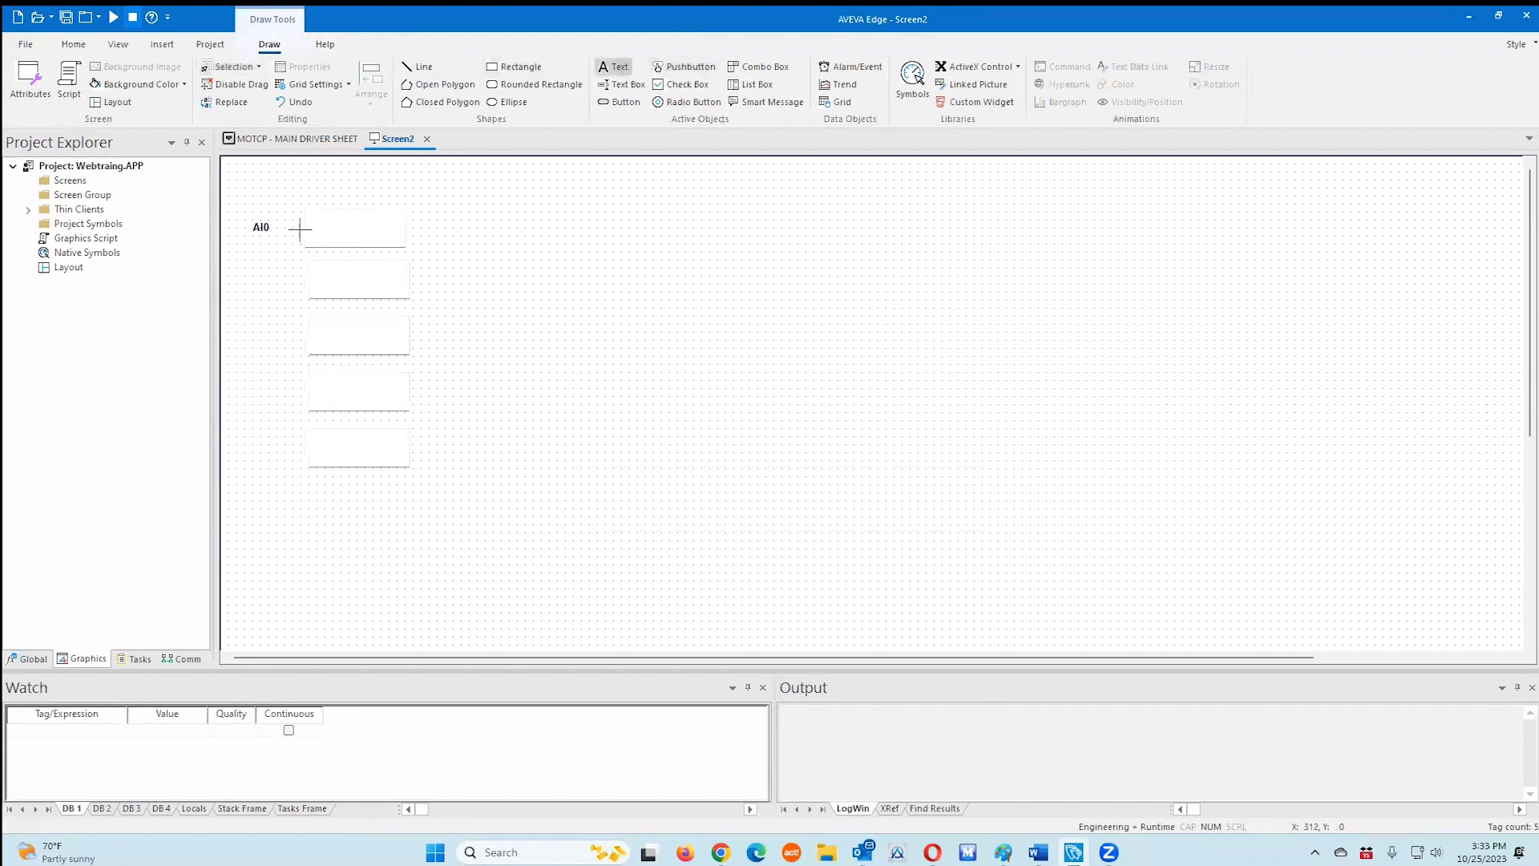
pyautogui.click(252, 283)
pyautogui.write('AI1')
pyautogui.press('Return')
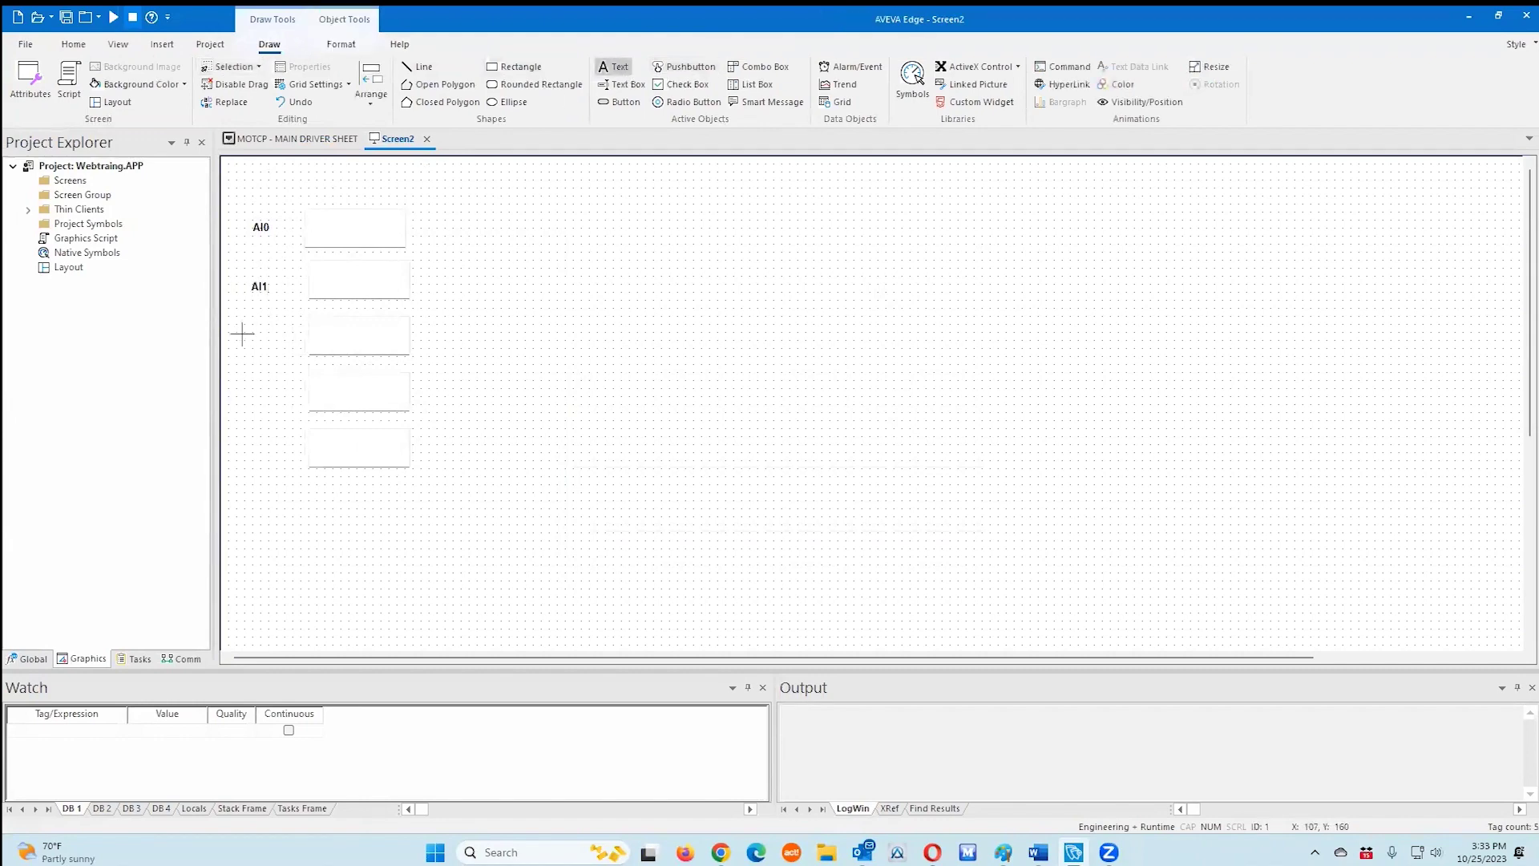
pyautogui.press('Escape')
pyautogui.click(254, 347)
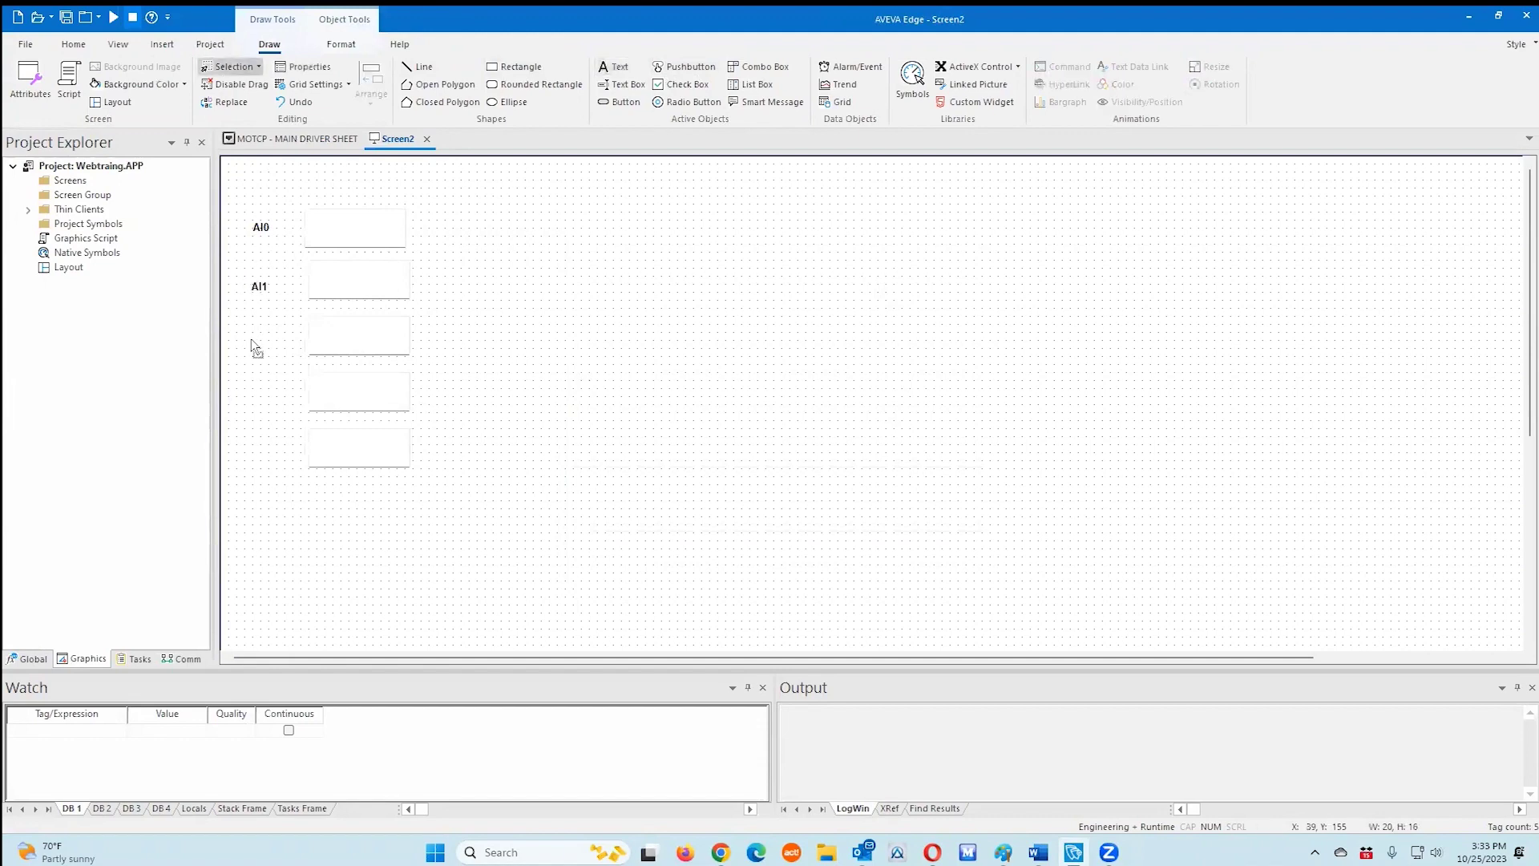
pyautogui.click(614, 68)
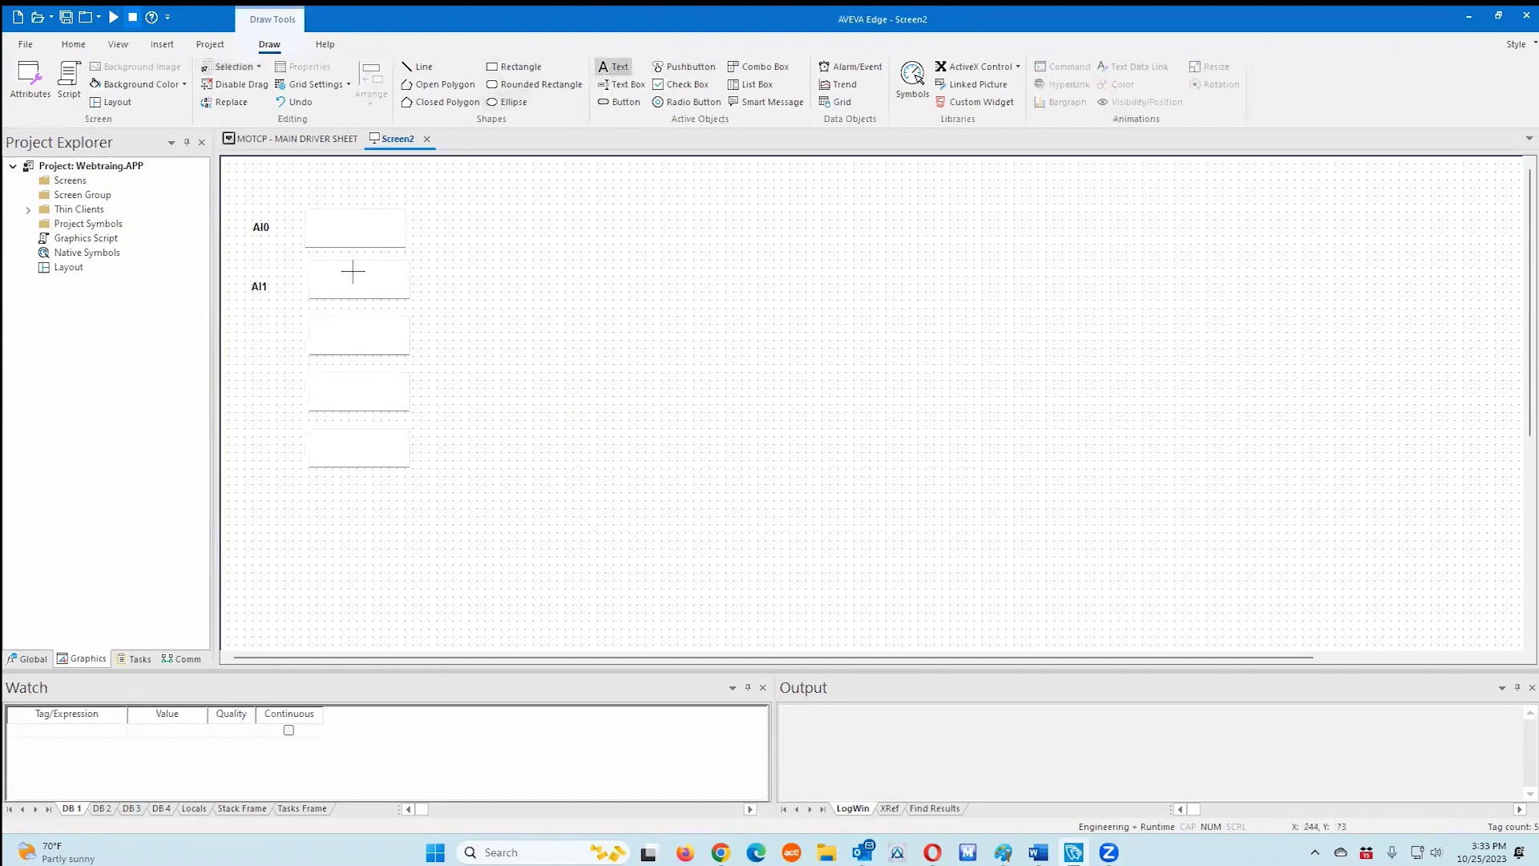
pyautogui.click(244, 342)
pyautogui.write('AI2')
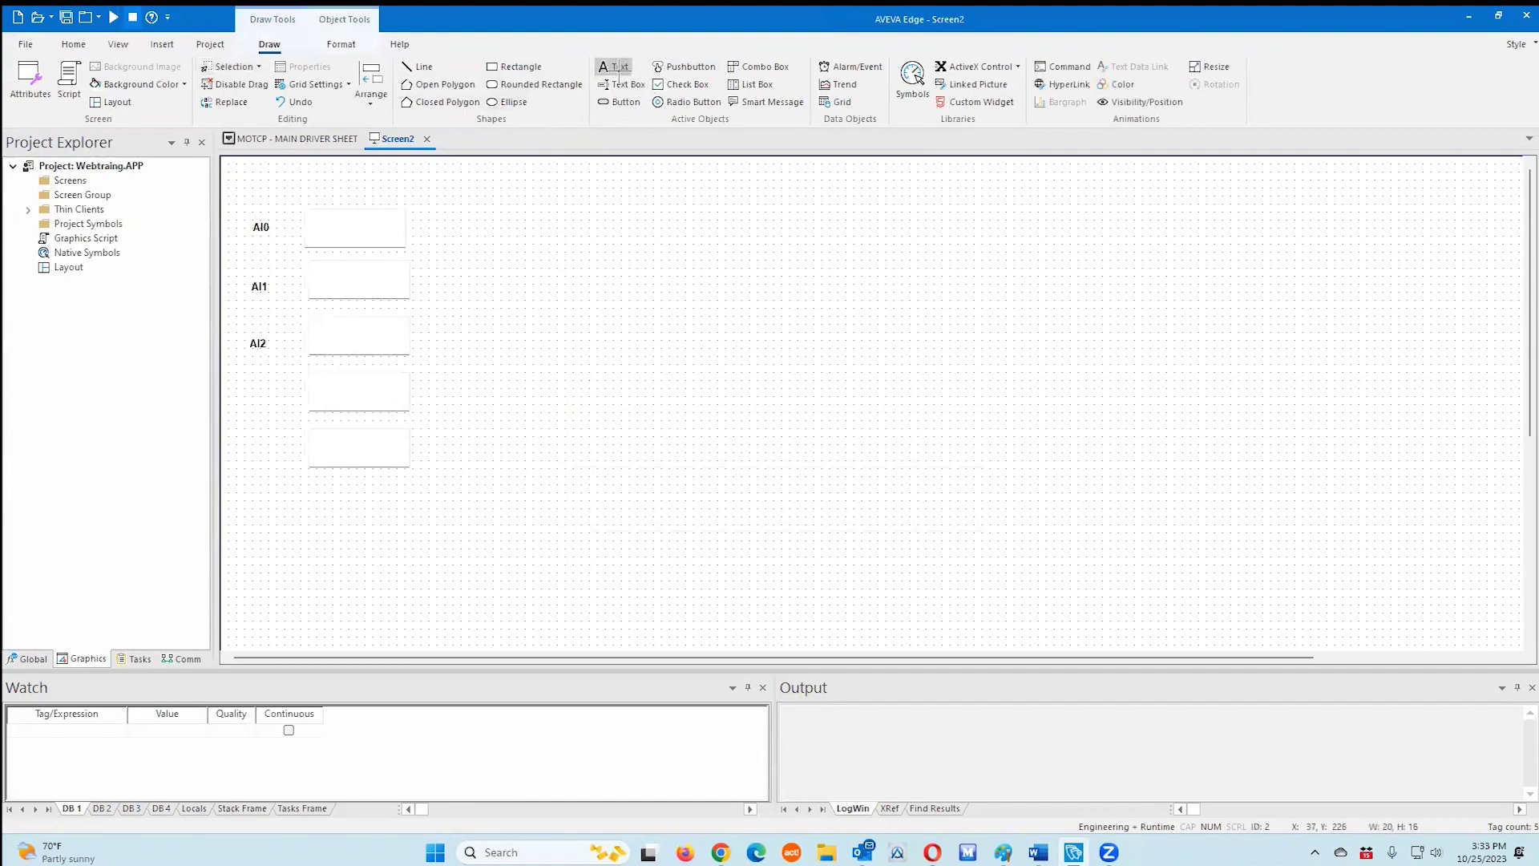
pyautogui.press('Escape')
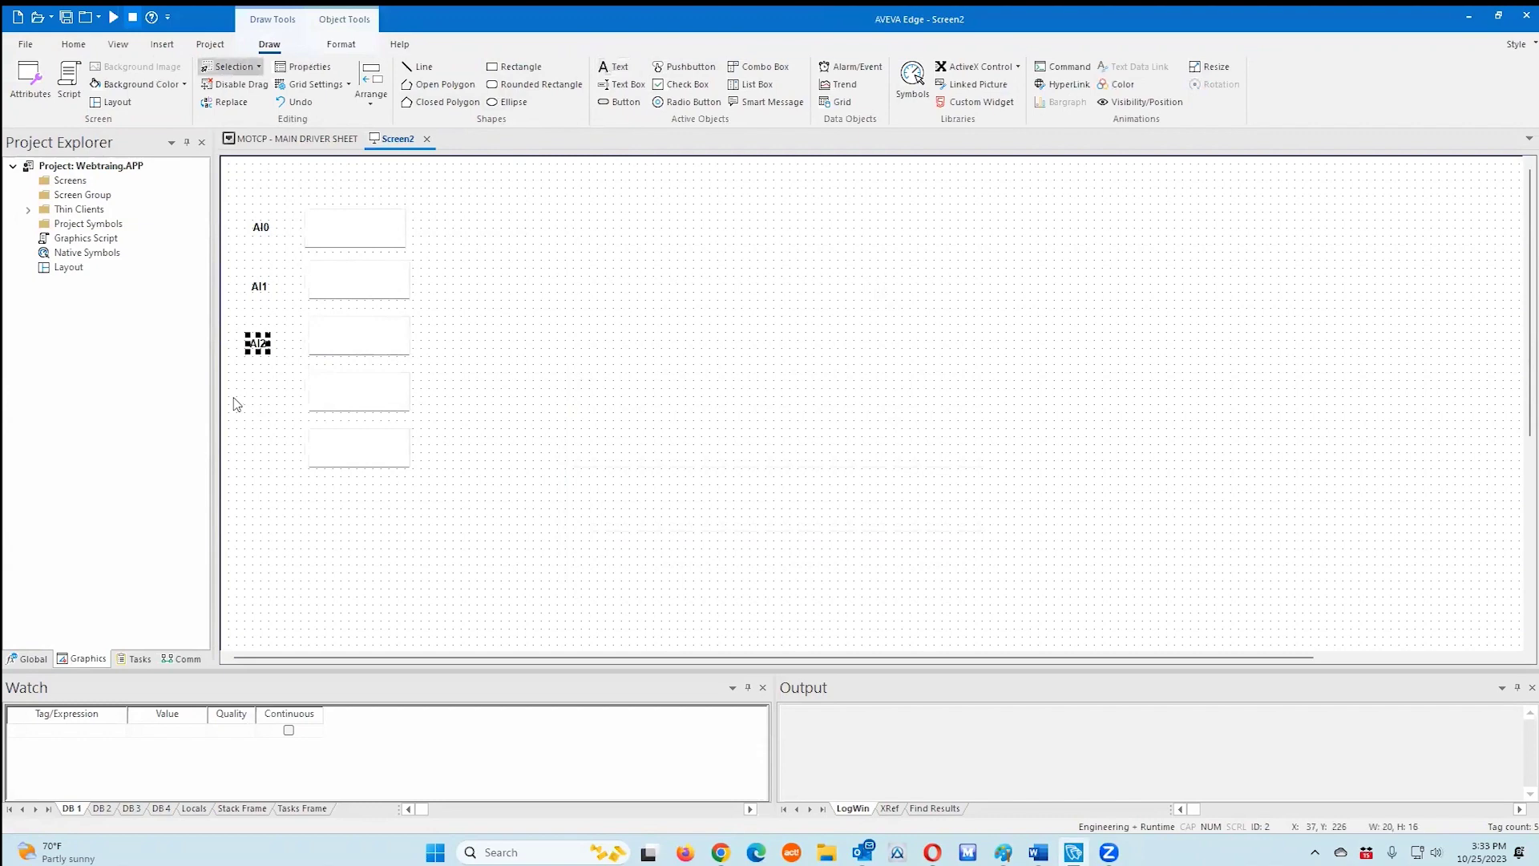
pyautogui.click(245, 406)
# - Label the fourth and fifth boxes Temperature1 and Temp2
pyautogui.click(613, 66)
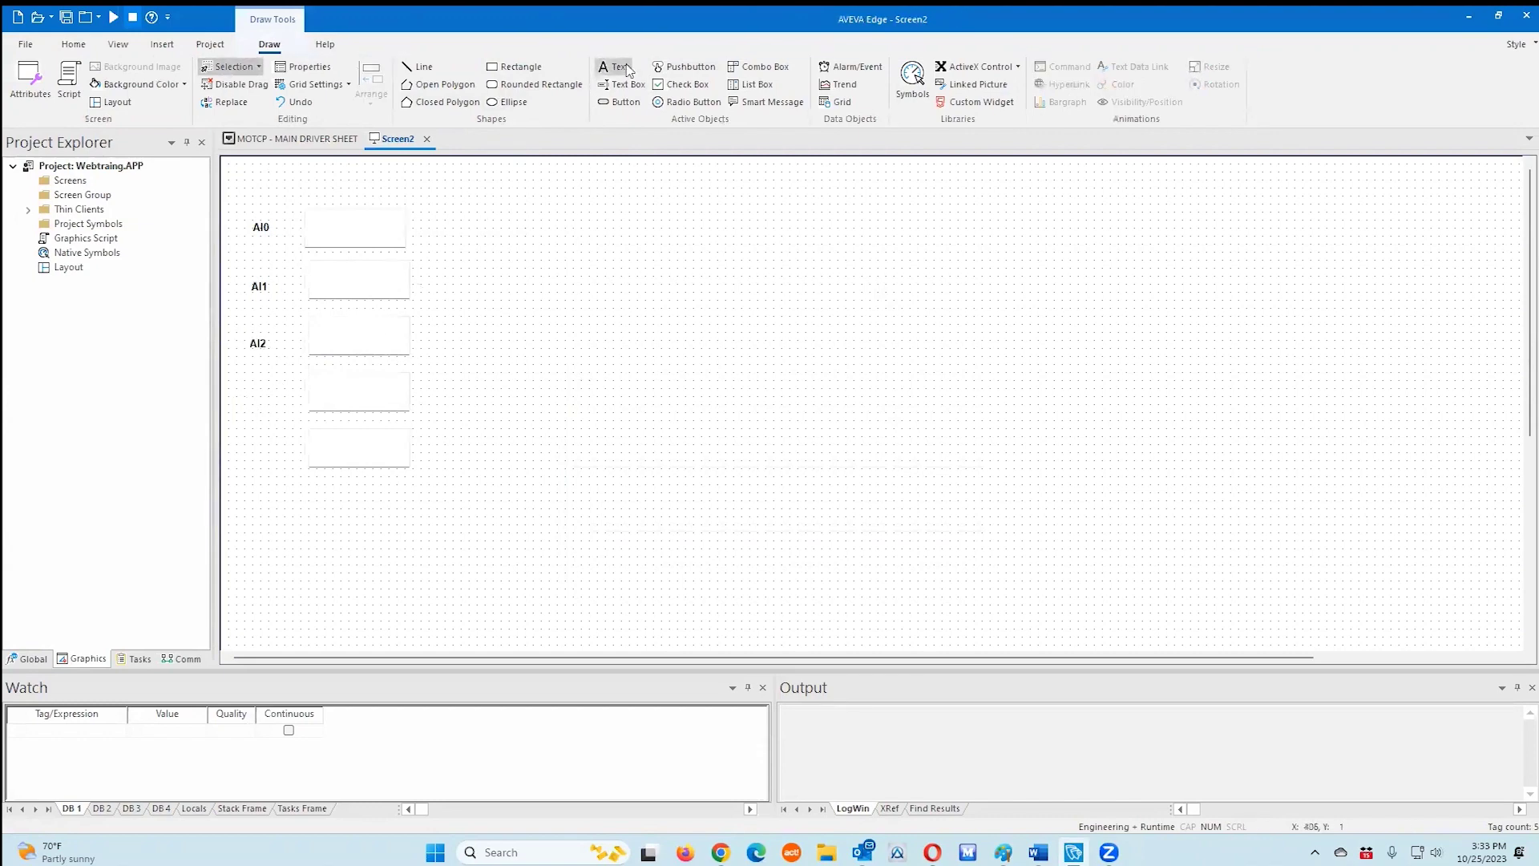
pyautogui.click(241, 393)
pyautogui.write('Tem')
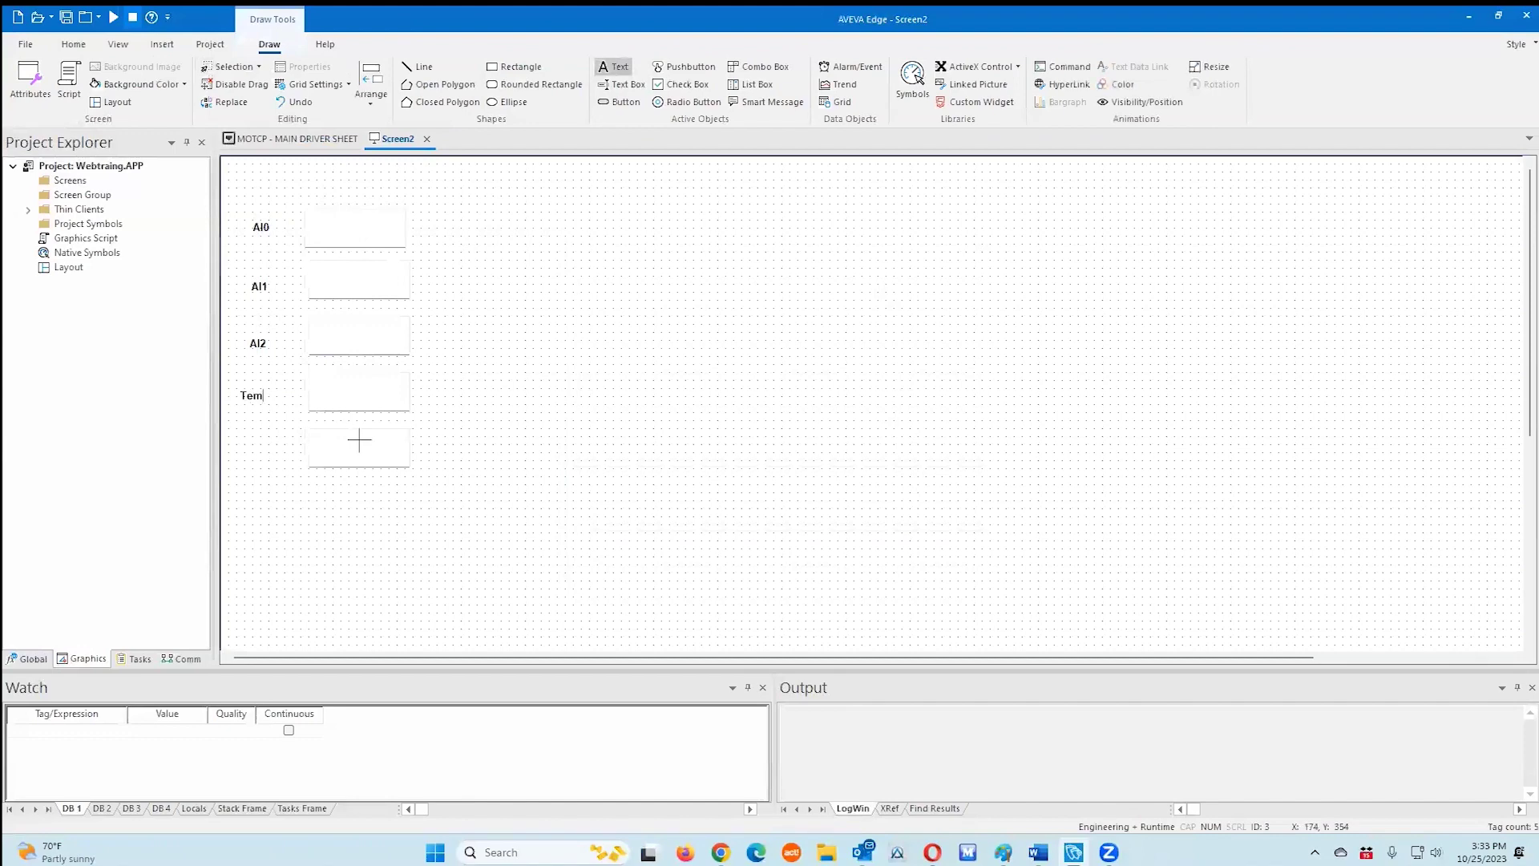
pyautogui.write('perature')
pyautogui.press('Return')
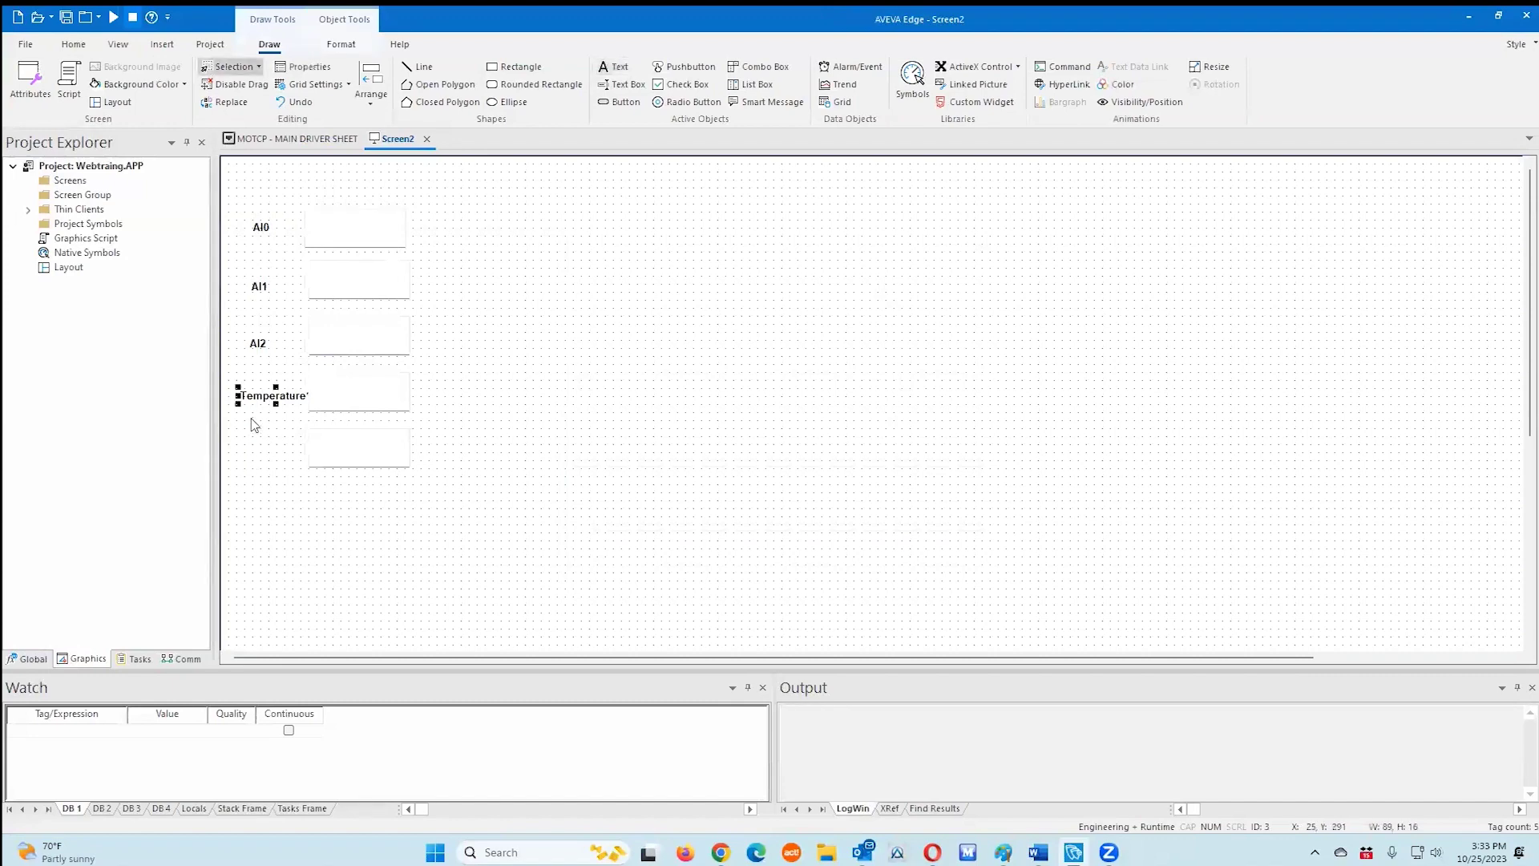
pyautogui.moveTo(257, 397); pyautogui.dragTo(247, 398)
pyautogui.click(613, 68)
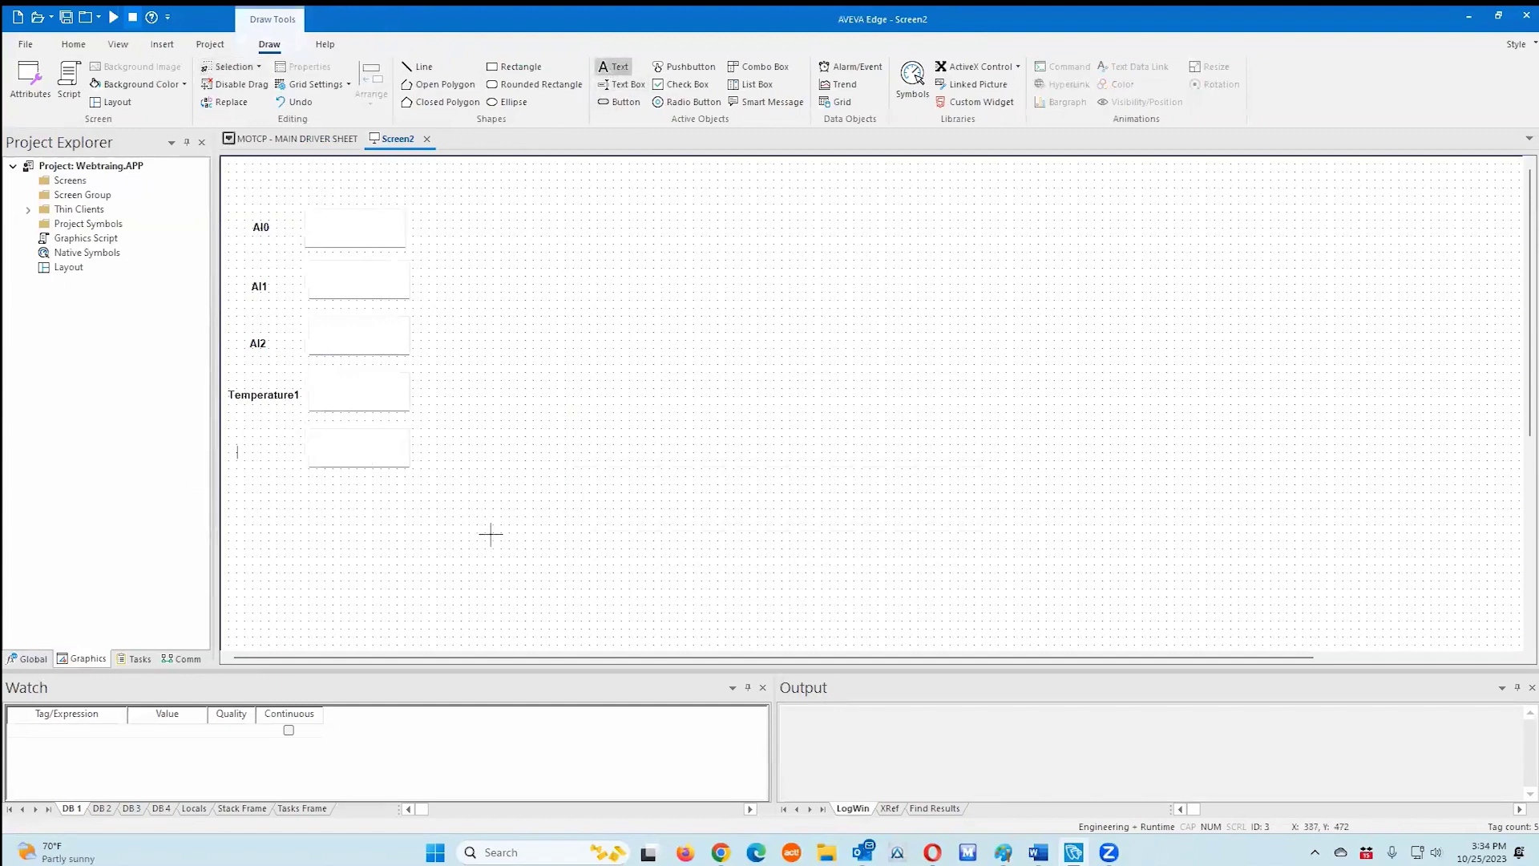
pyautogui.write('Temp2')
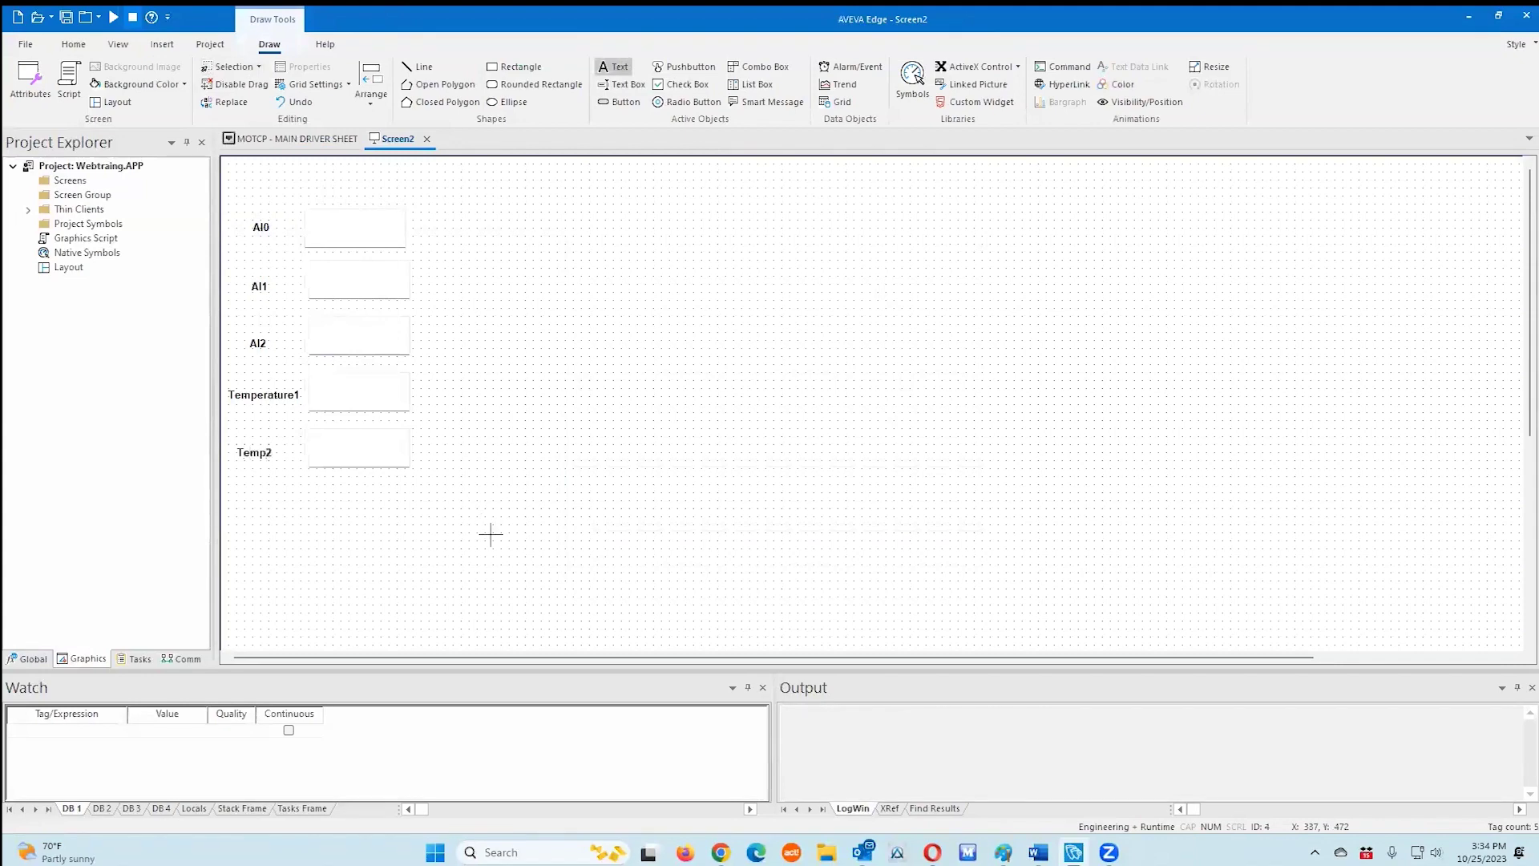
pyautogui.press('Escape')
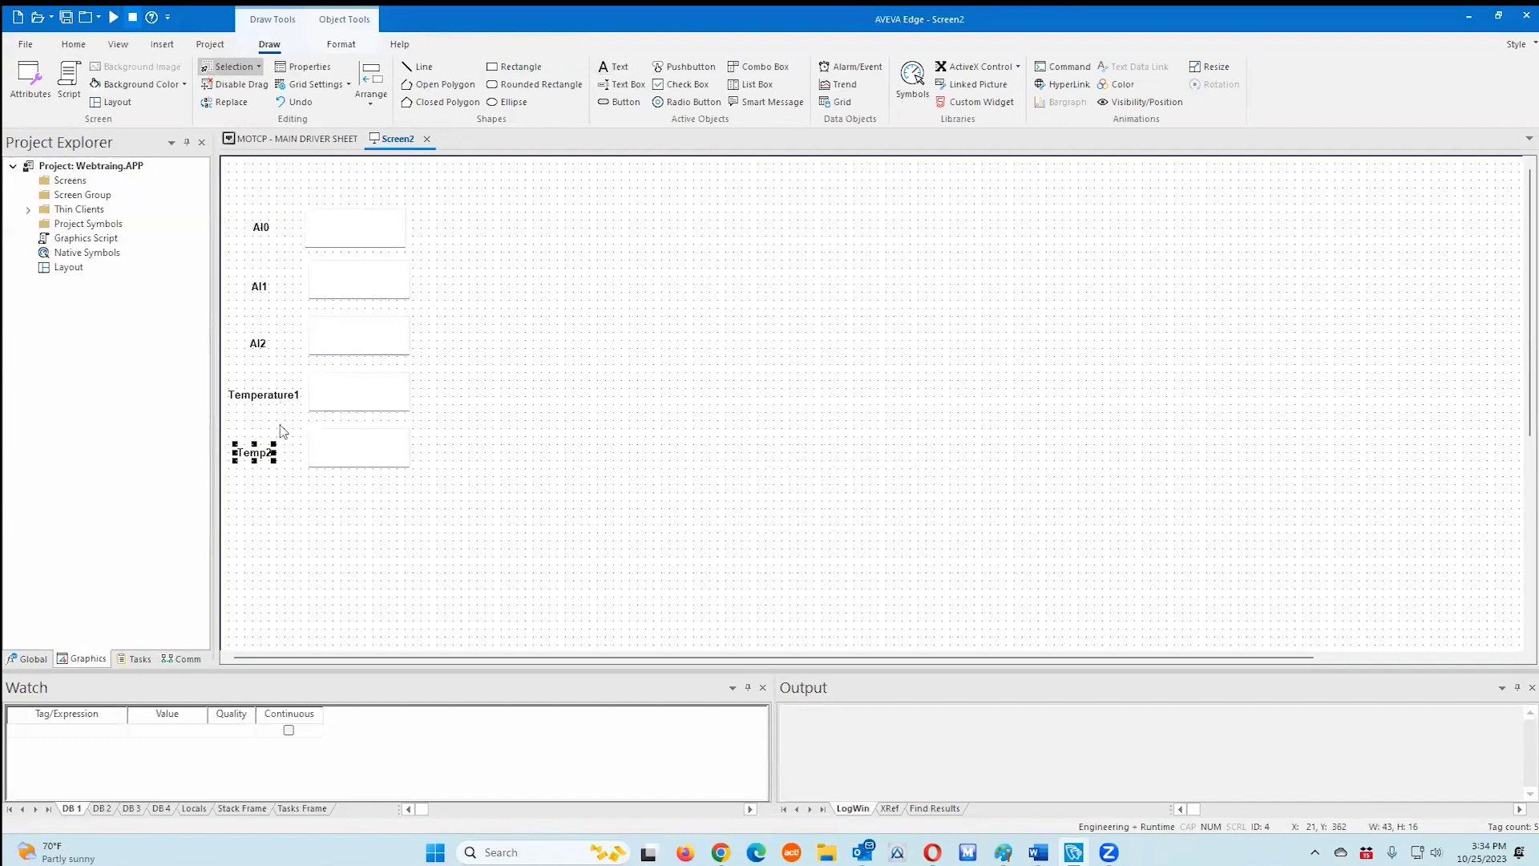
# - Draw a trend chart area to the right of the labels
pyautogui.click(457, 410)
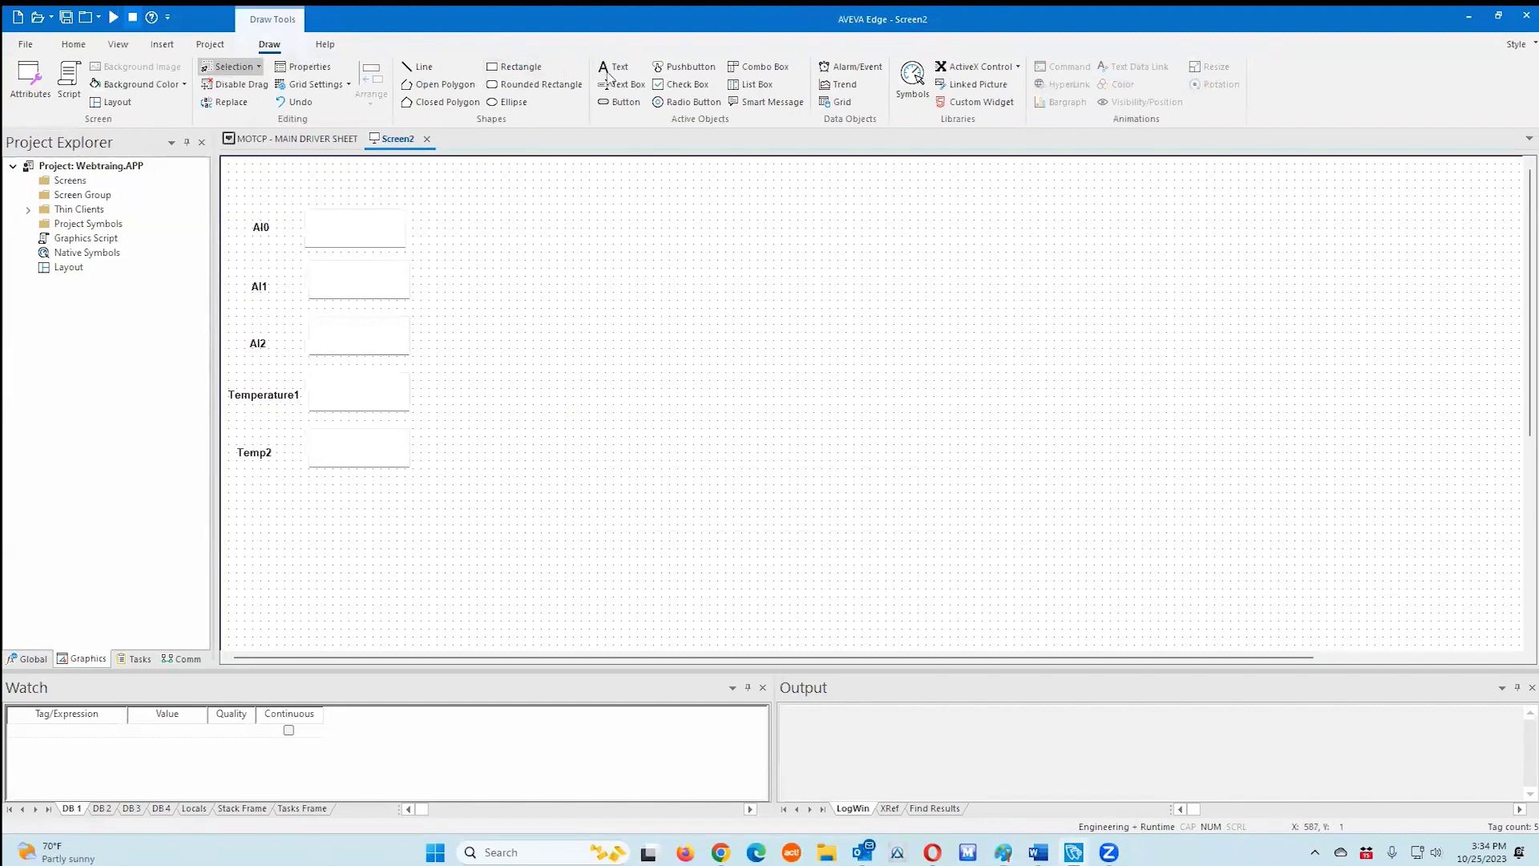
pyautogui.click(838, 87)
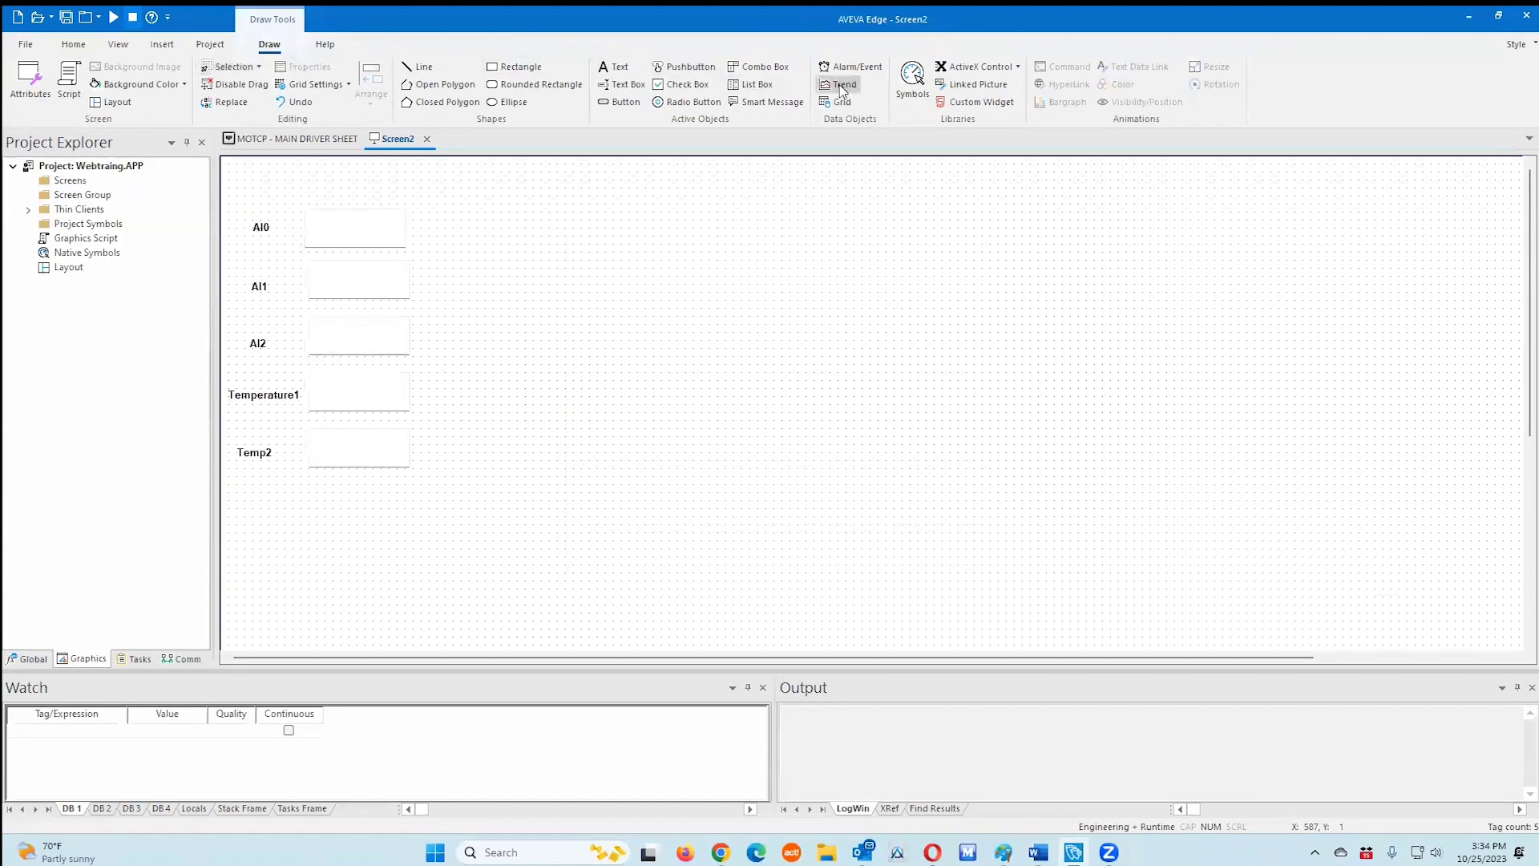
pyautogui.moveTo(516, 207); pyautogui.dragTo(929, 477)
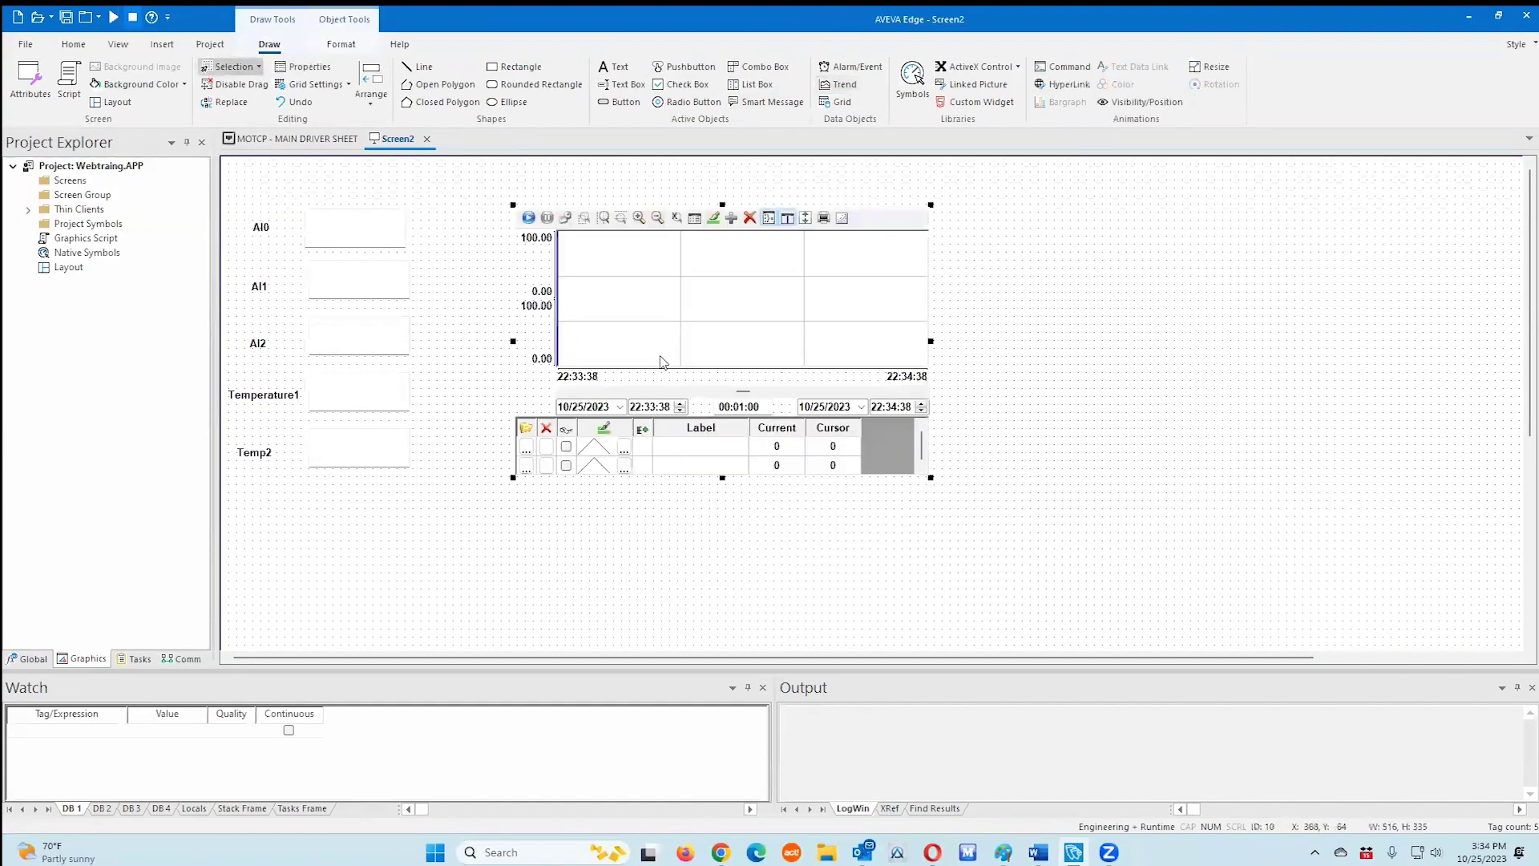
# - Open the trend's Points list and enter AI0 as pen 1's tag
pyautogui.doubleClick(695, 297)
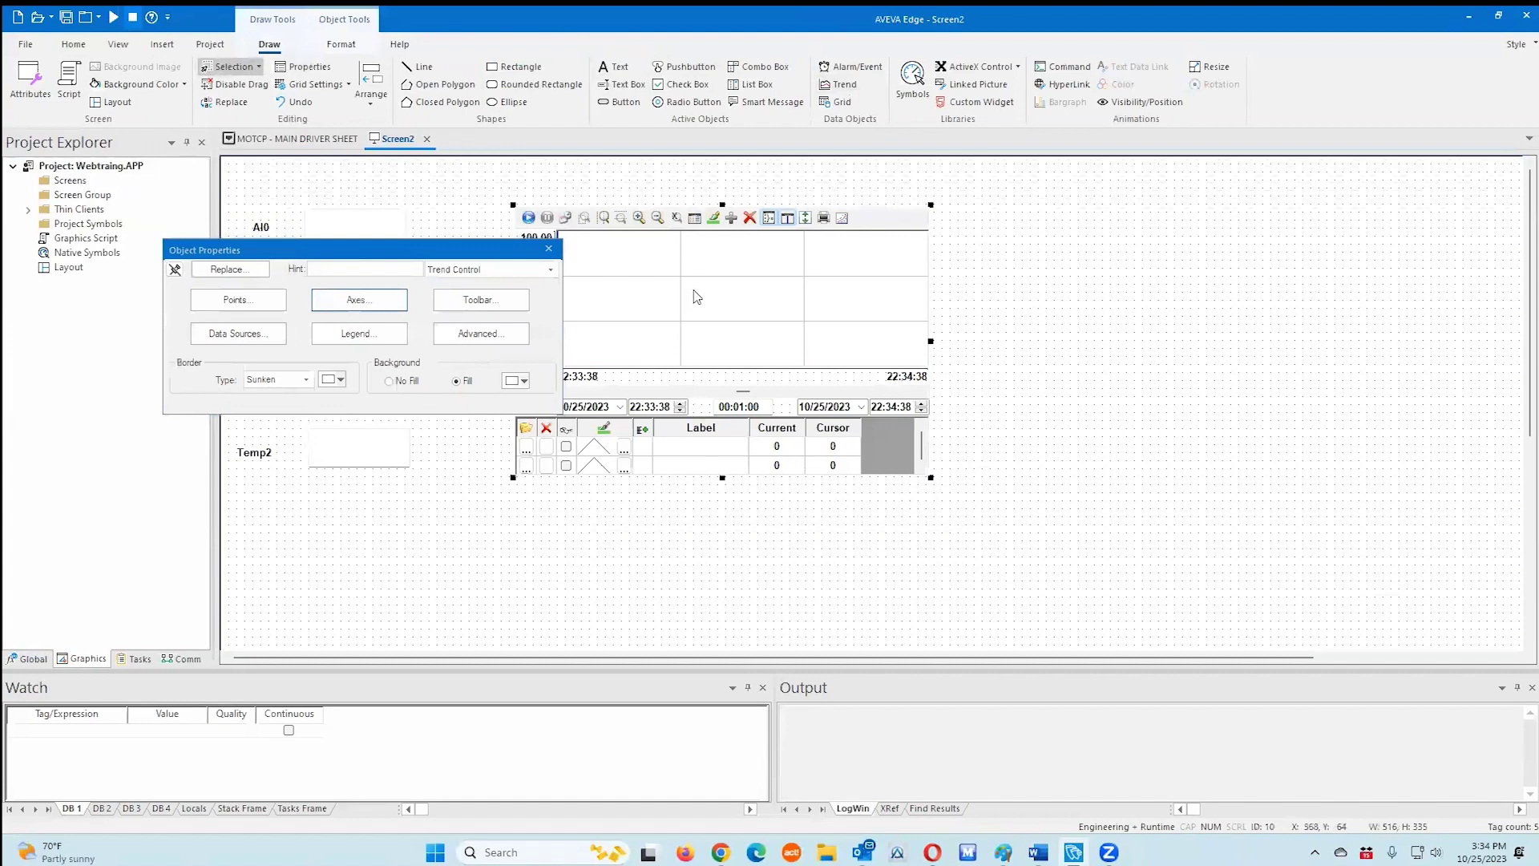
pyautogui.press('Return')
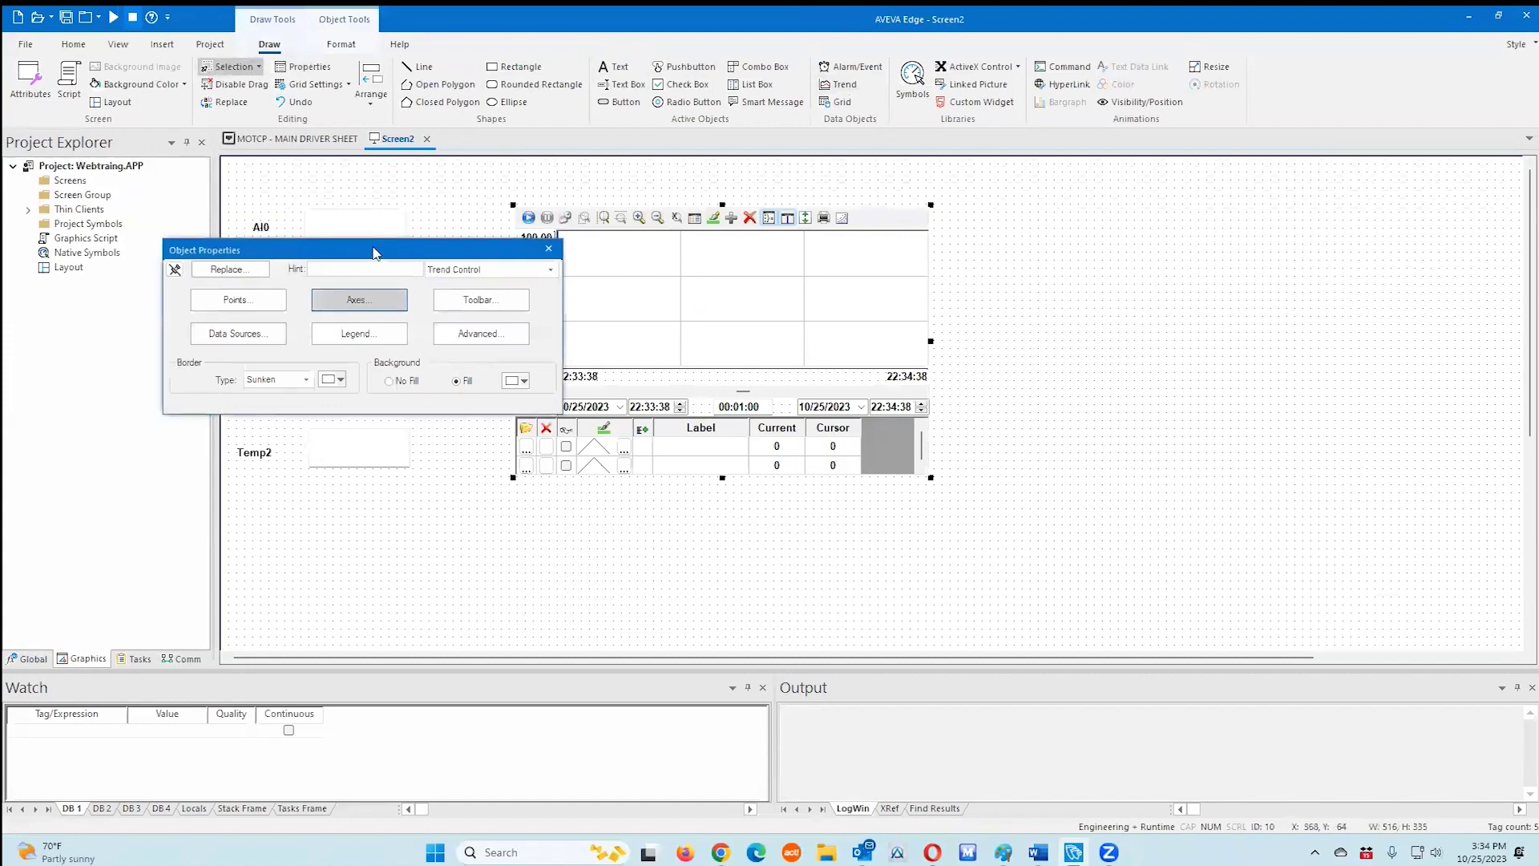
pyautogui.moveTo(375, 254); pyautogui.dragTo(702, 258)
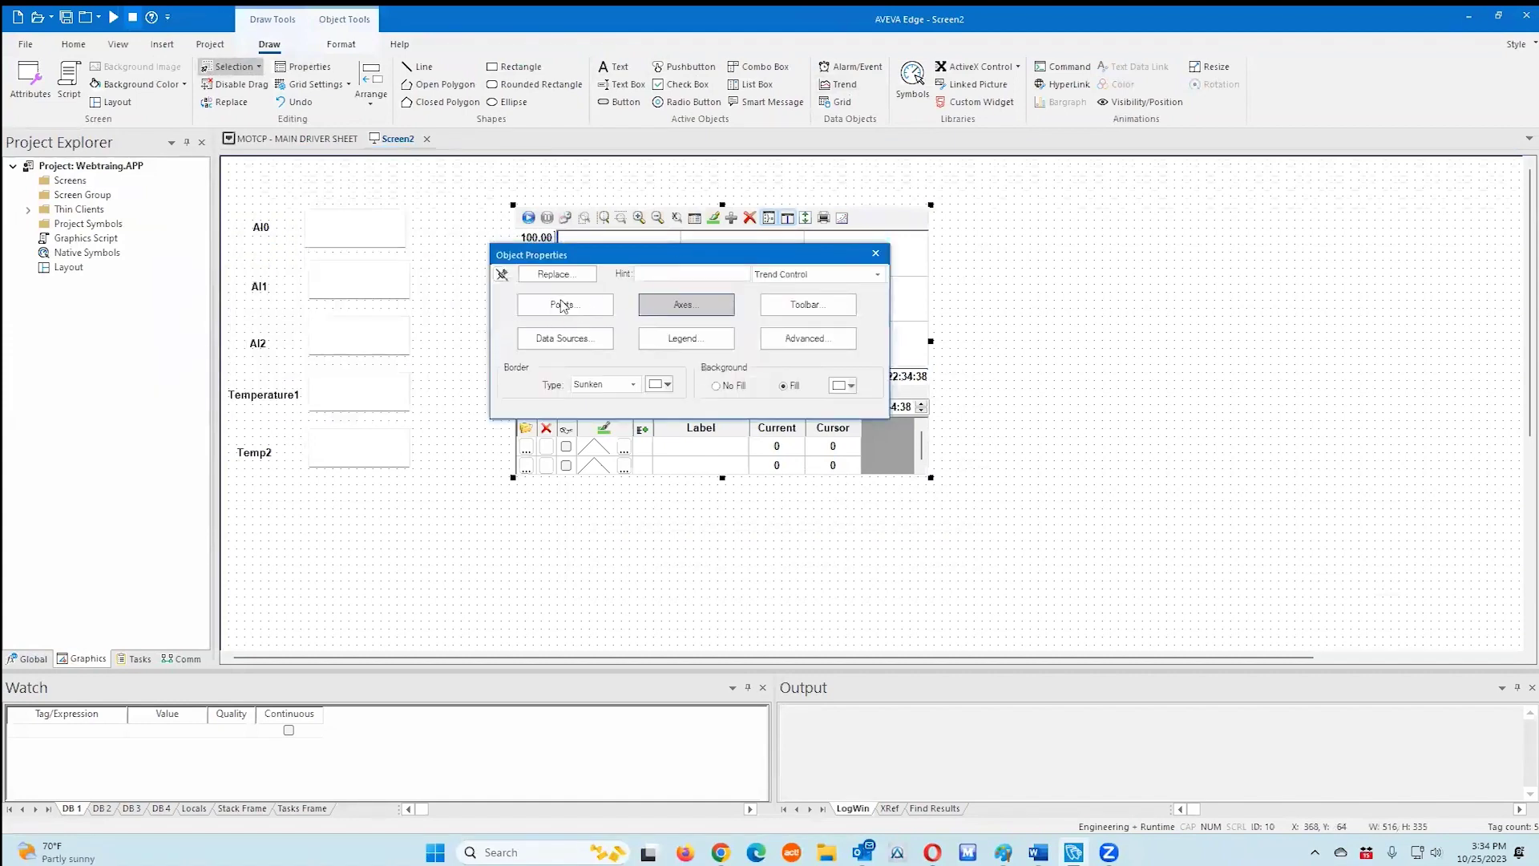
pyautogui.click(571, 312)
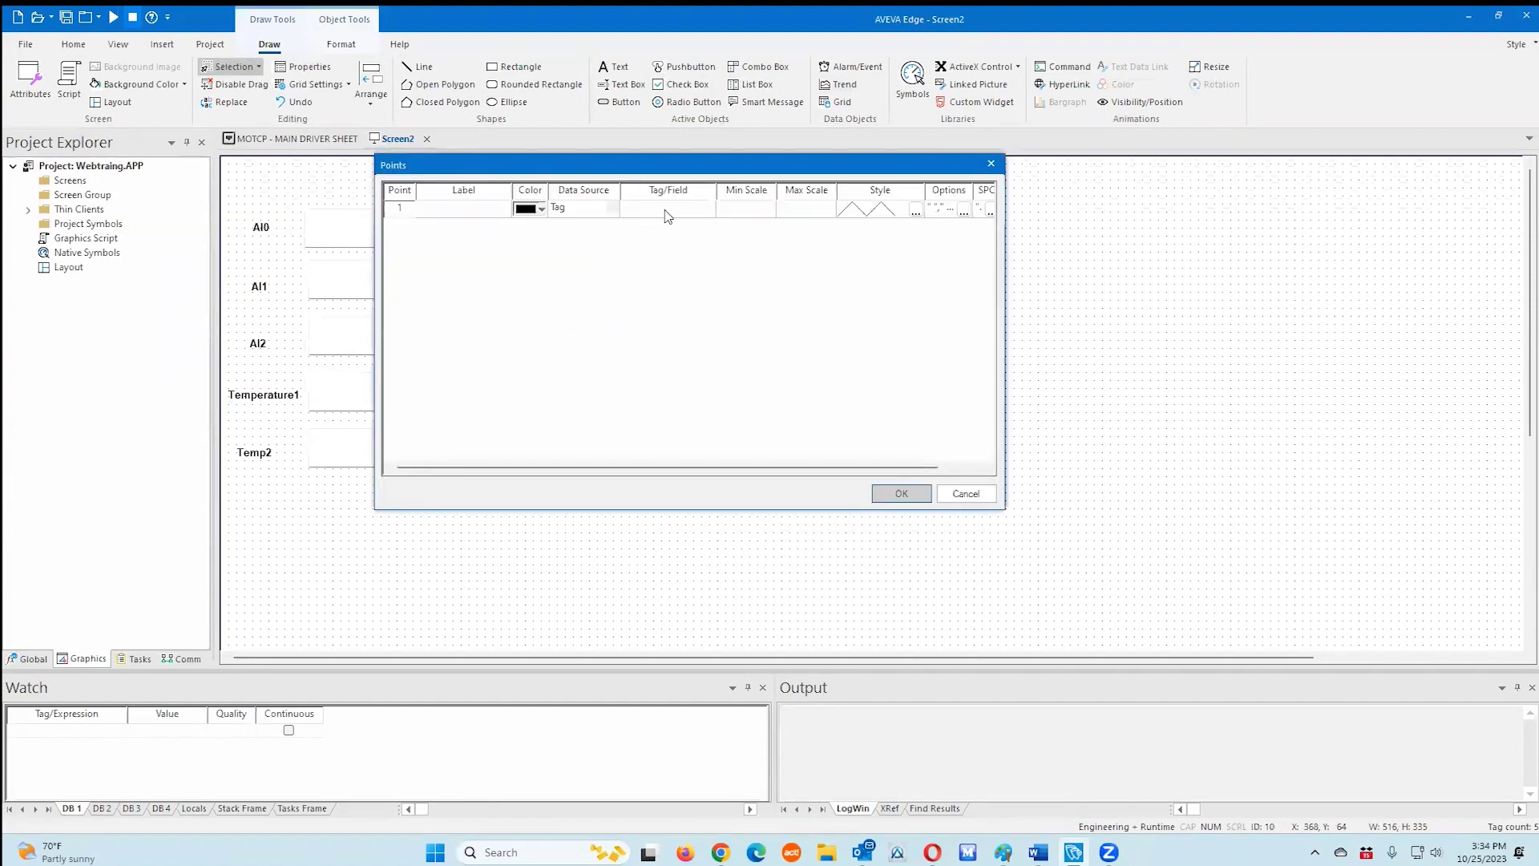
pyautogui.click(670, 215)
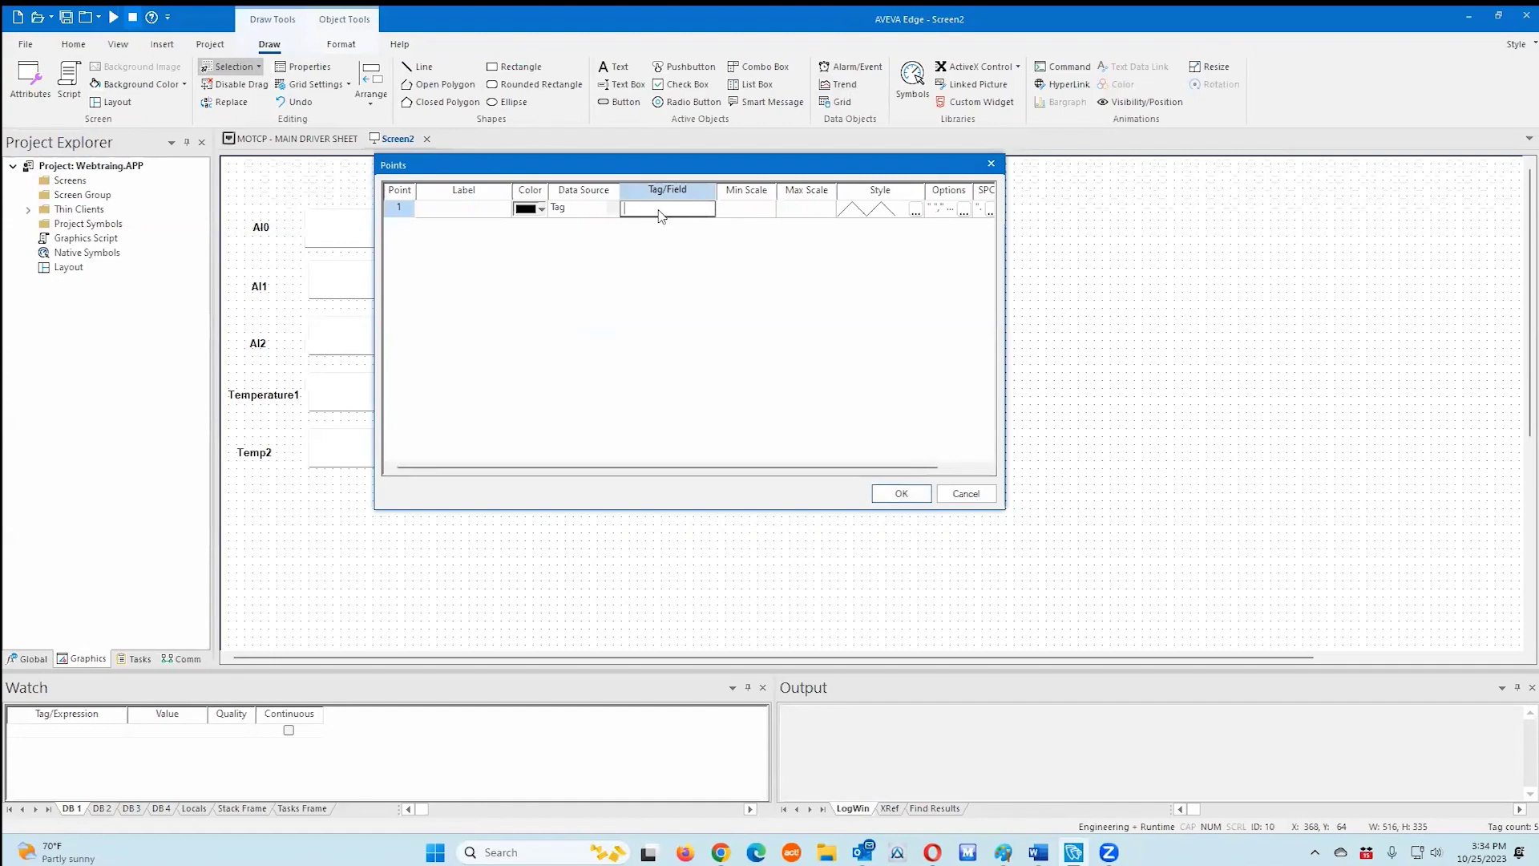
pyautogui.write('AI0')
pyautogui.press('Return')
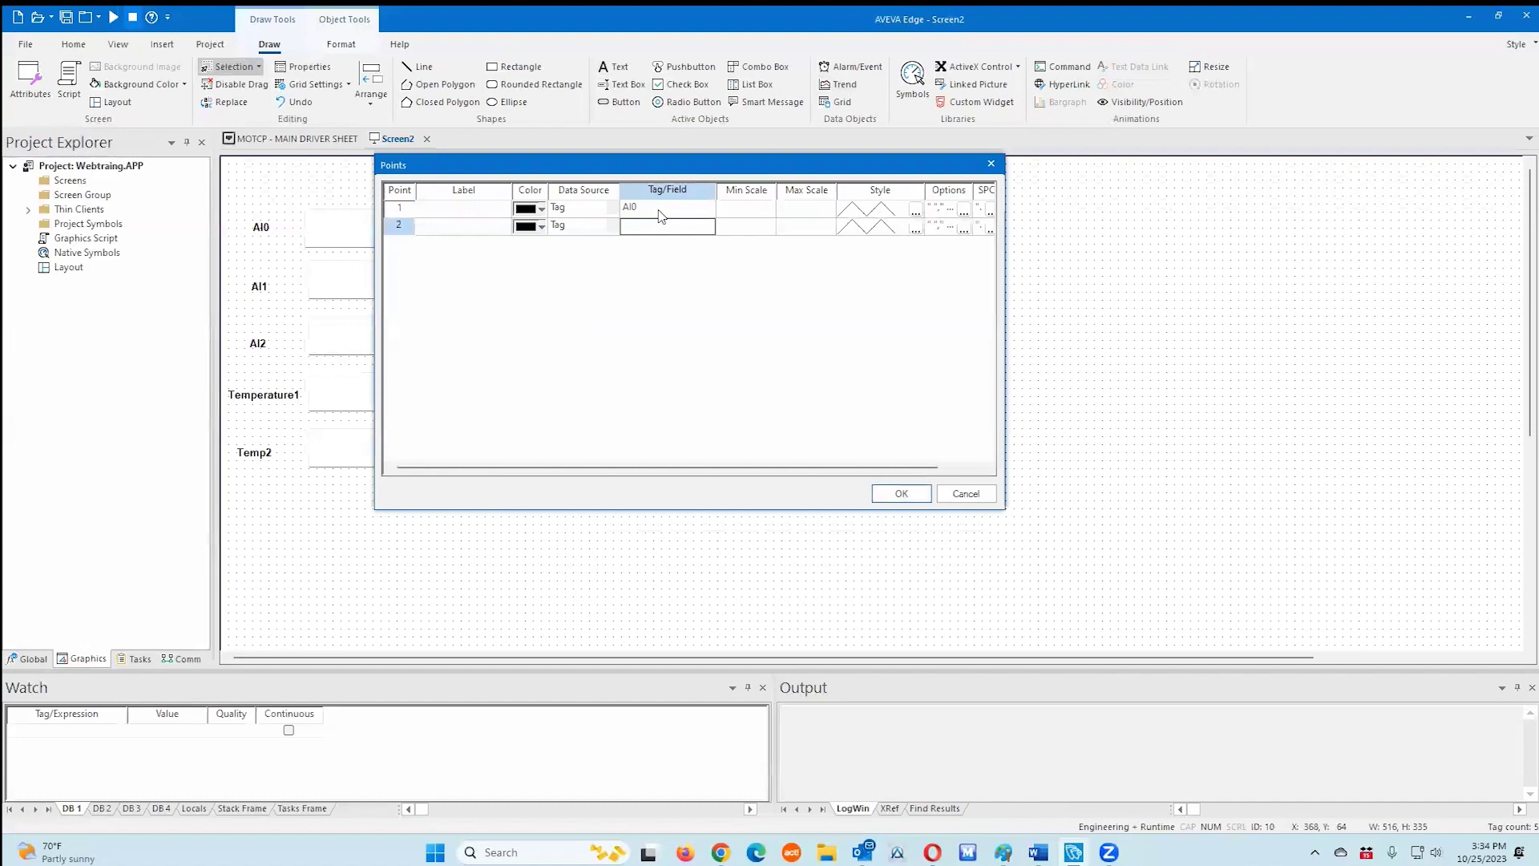
# - Add AI1, AI2, AI3 and AI4 as the tags for pens 2 through 5
pyautogui.click(630, 227)
pyautogui.write('A')
pyautogui.press('Return')
pyautogui.write('AI')
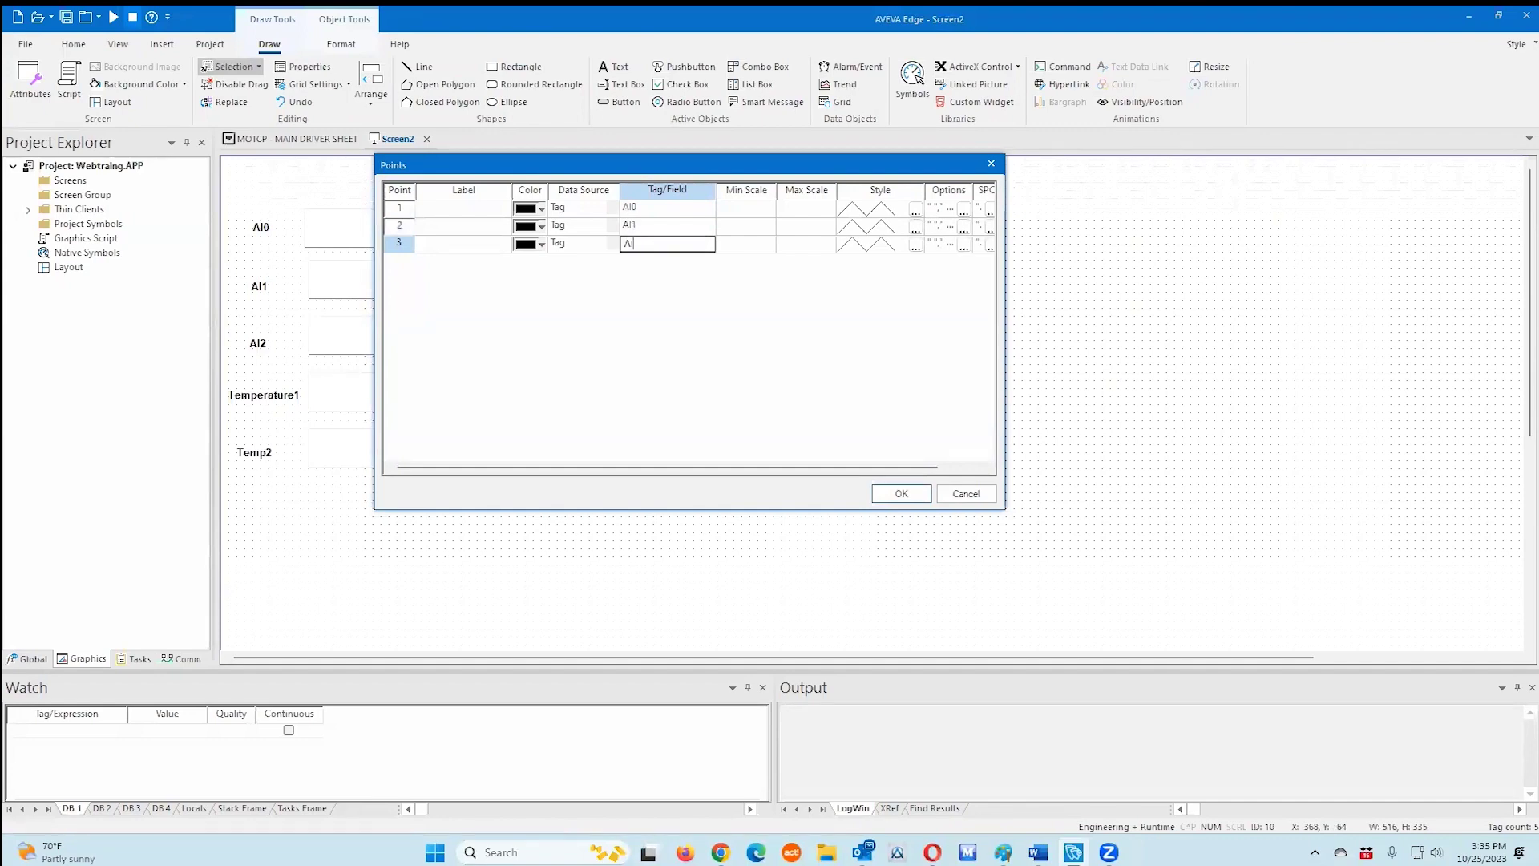
pyautogui.press('Return')
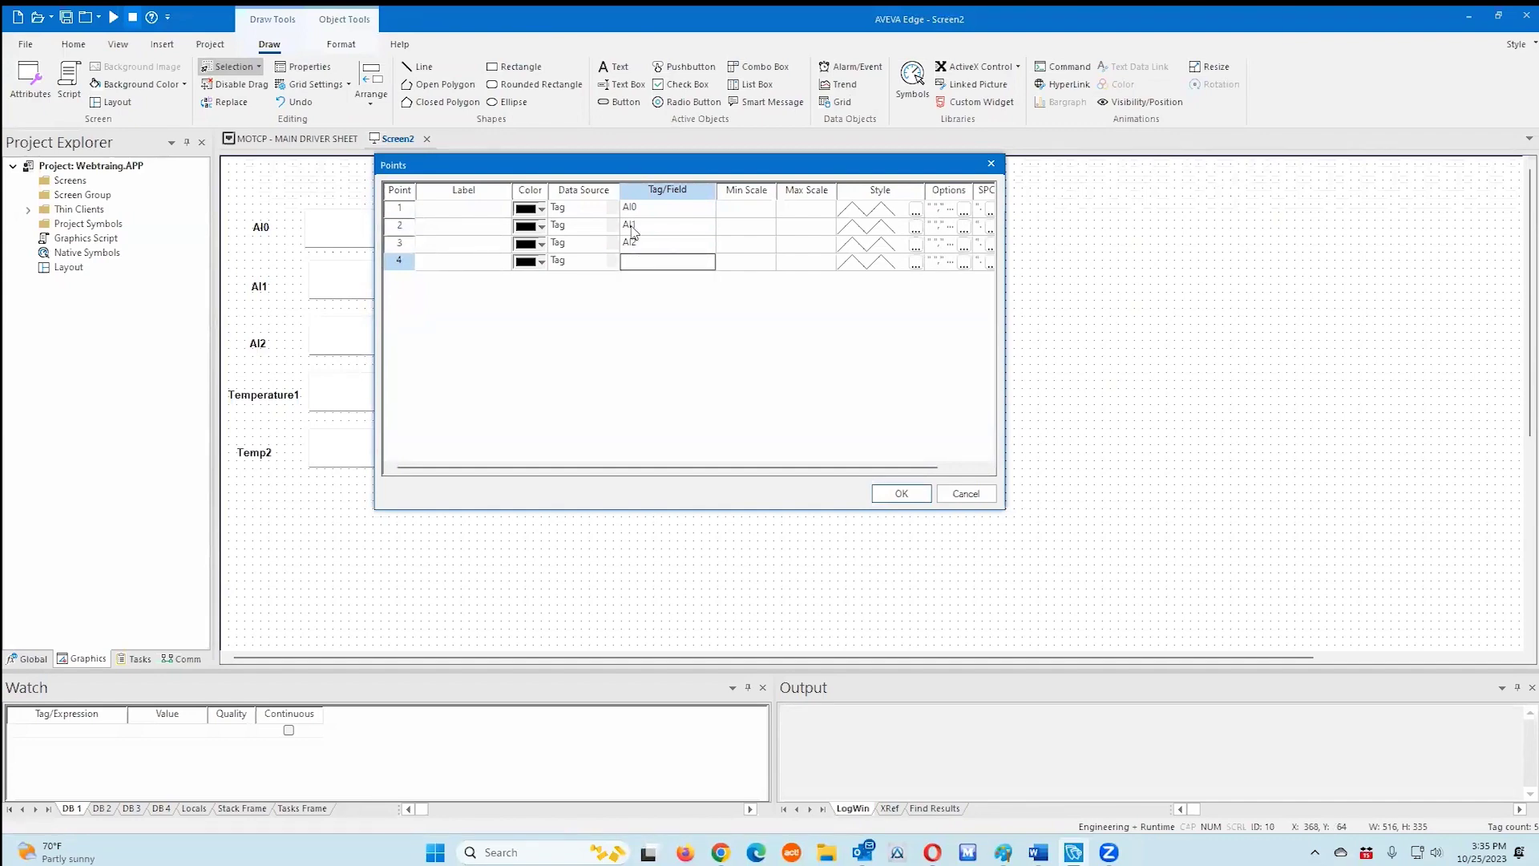
pyautogui.write('A')
pyautogui.press('Return')
pyautogui.write('A')
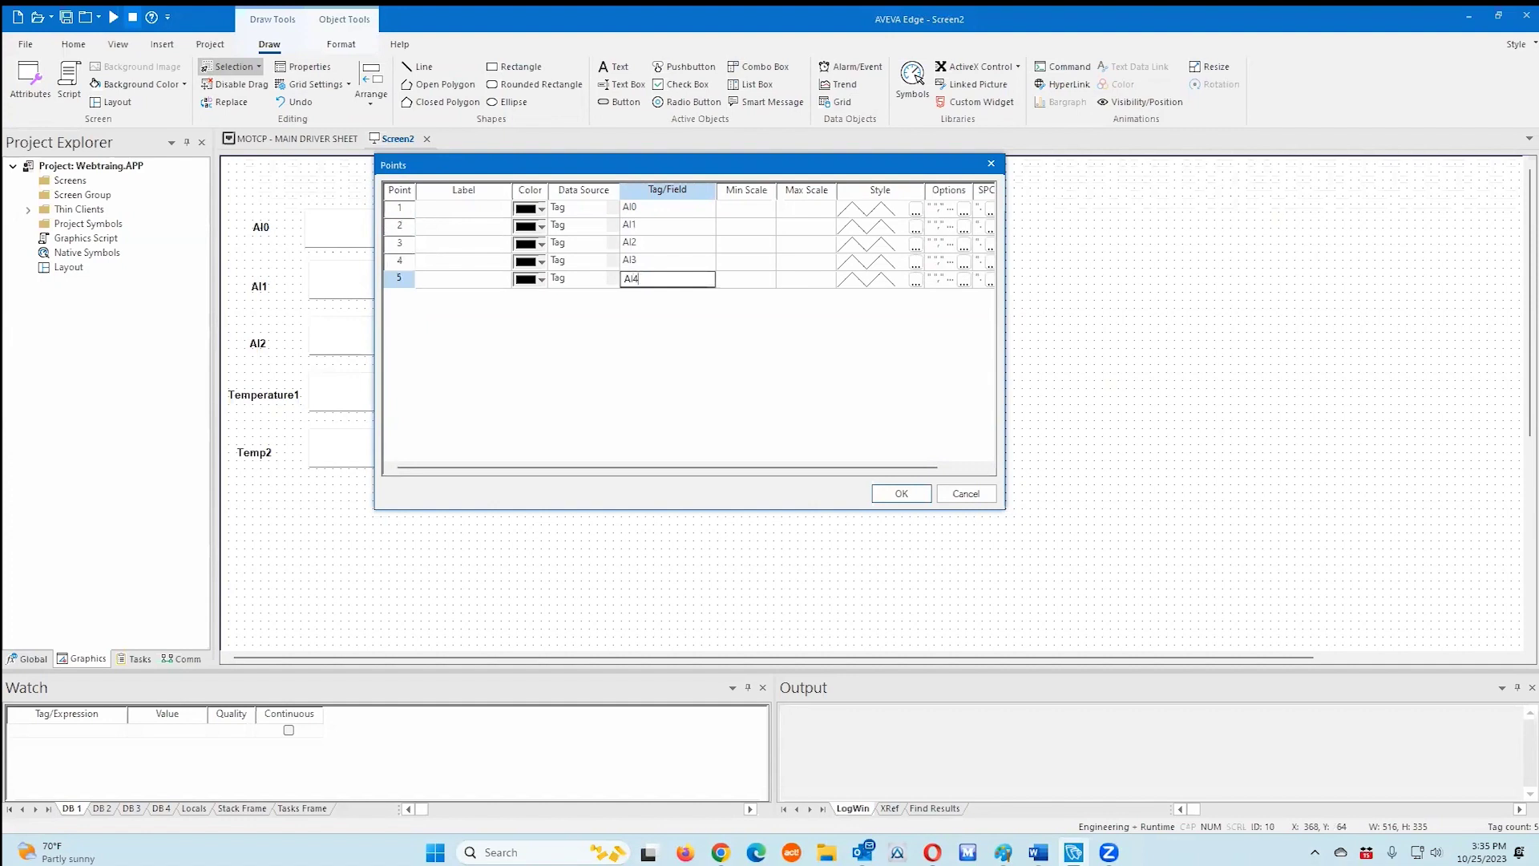
pyautogui.write('I4')
pyautogui.press('Return')
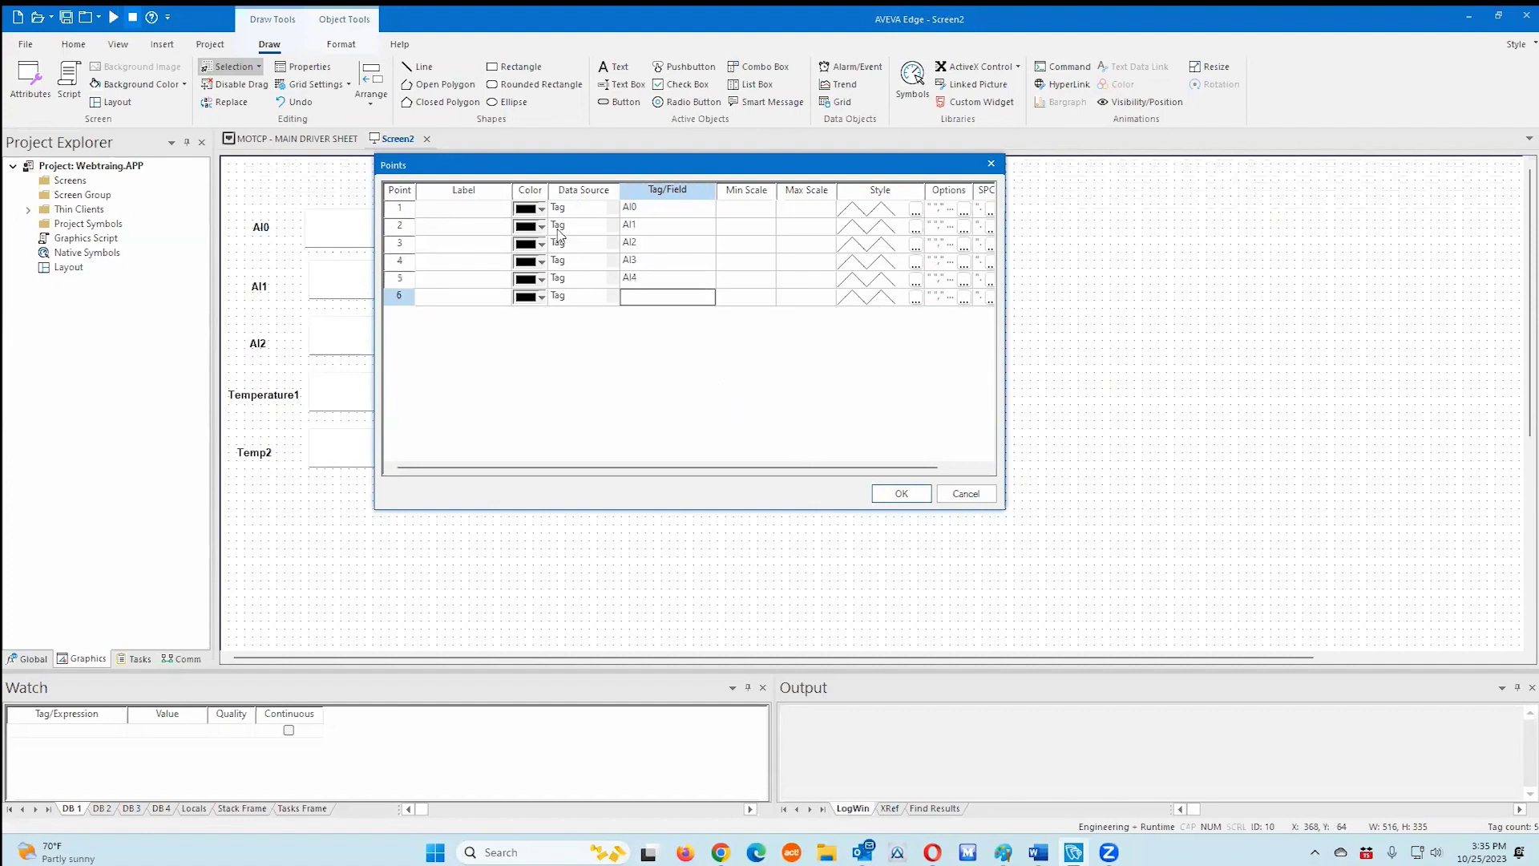
pyautogui.click(543, 226)
# - Colour pens 2–5 red, yellow, green and blue, accept, and close the trend properties
pyautogui.click(542, 227)
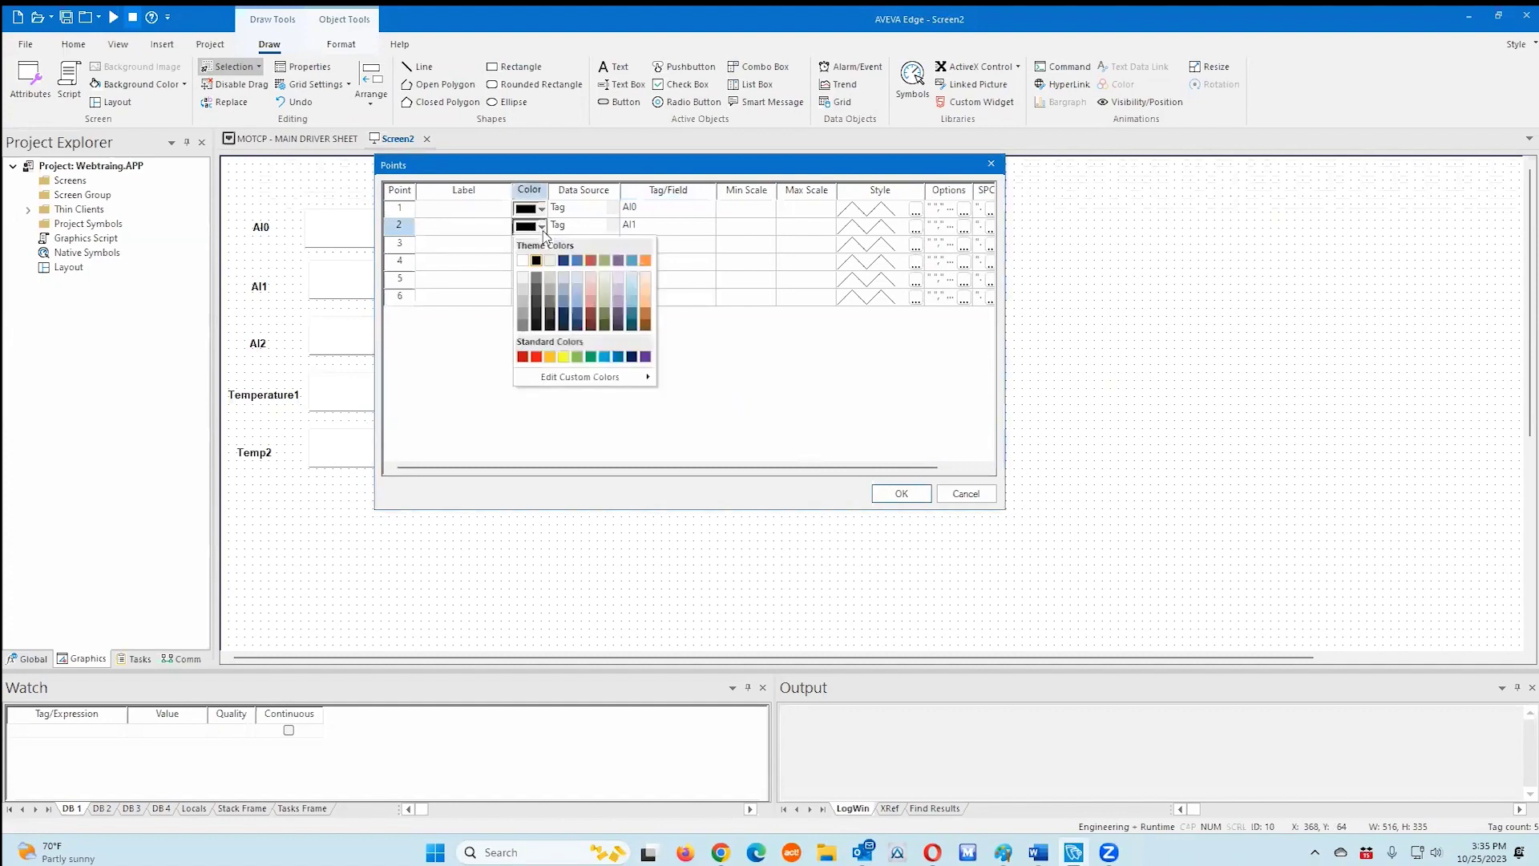
pyautogui.click(522, 356)
pyautogui.click(544, 245)
pyautogui.click(544, 245)
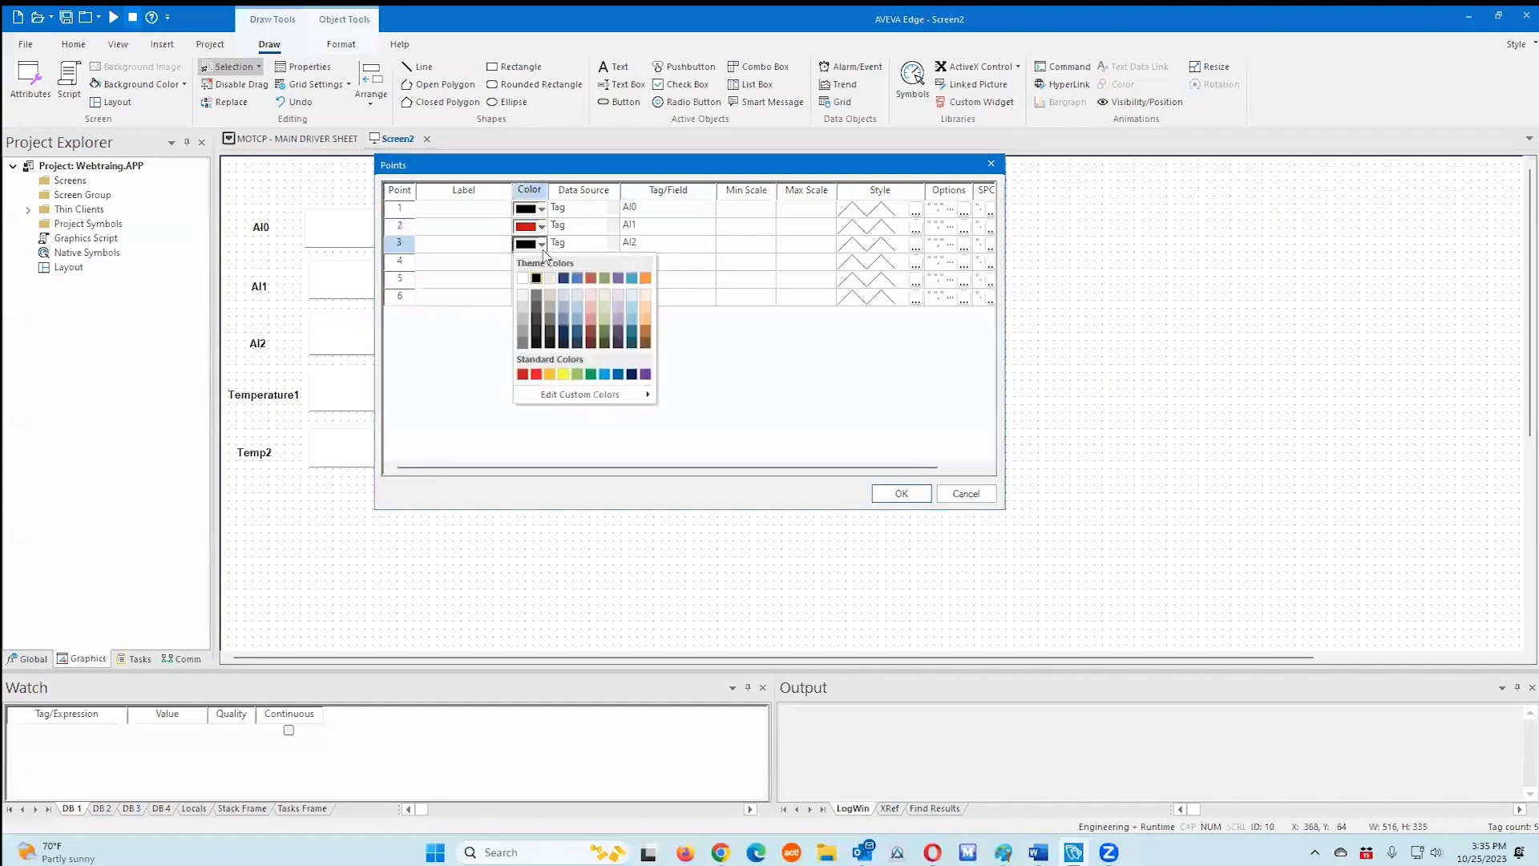
pyautogui.click(551, 374)
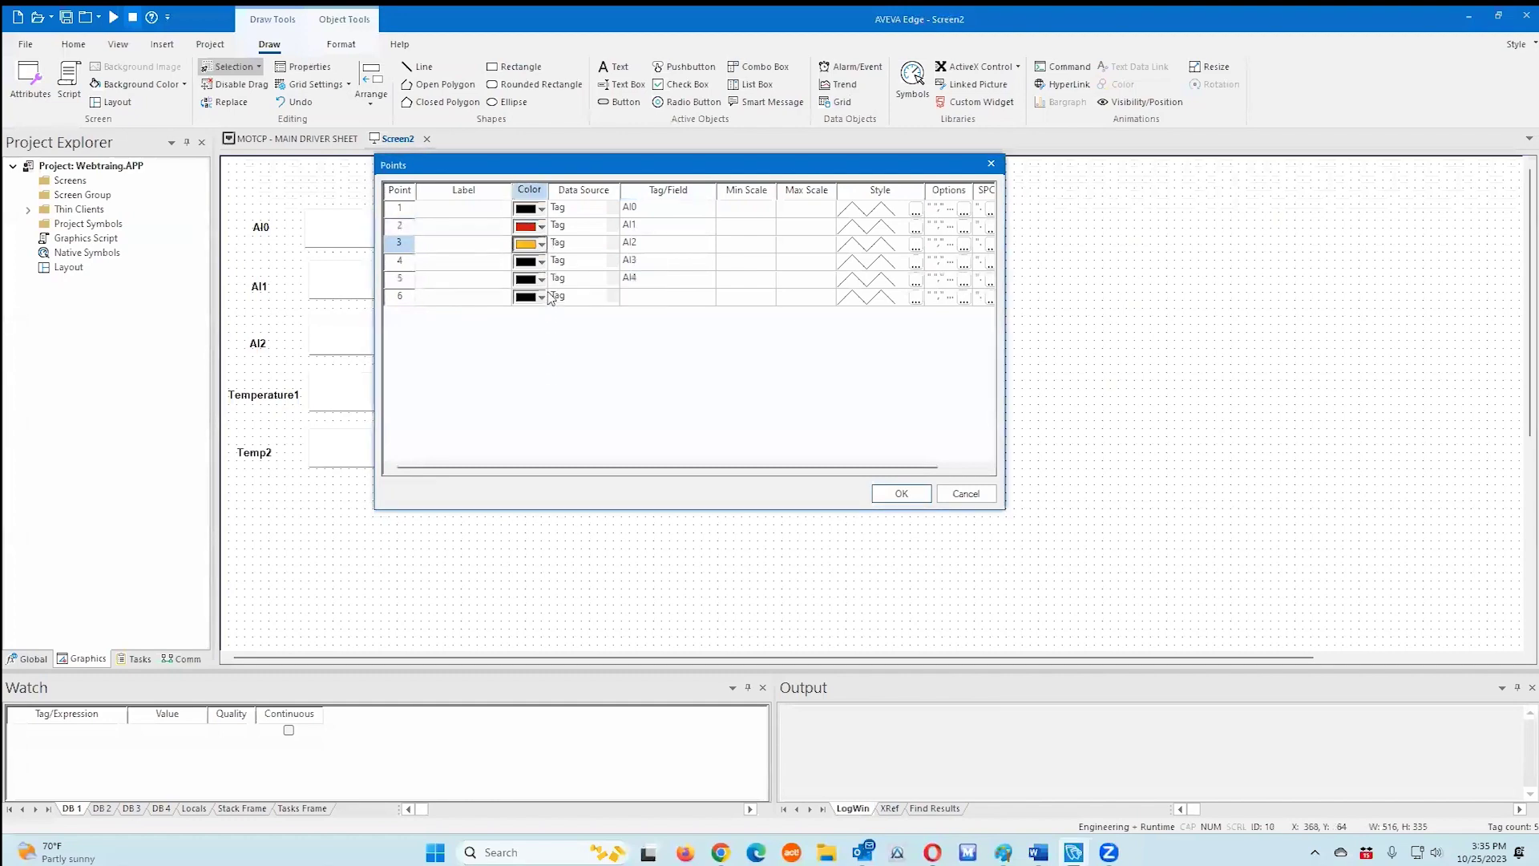
pyautogui.click(544, 263)
pyautogui.click(544, 263)
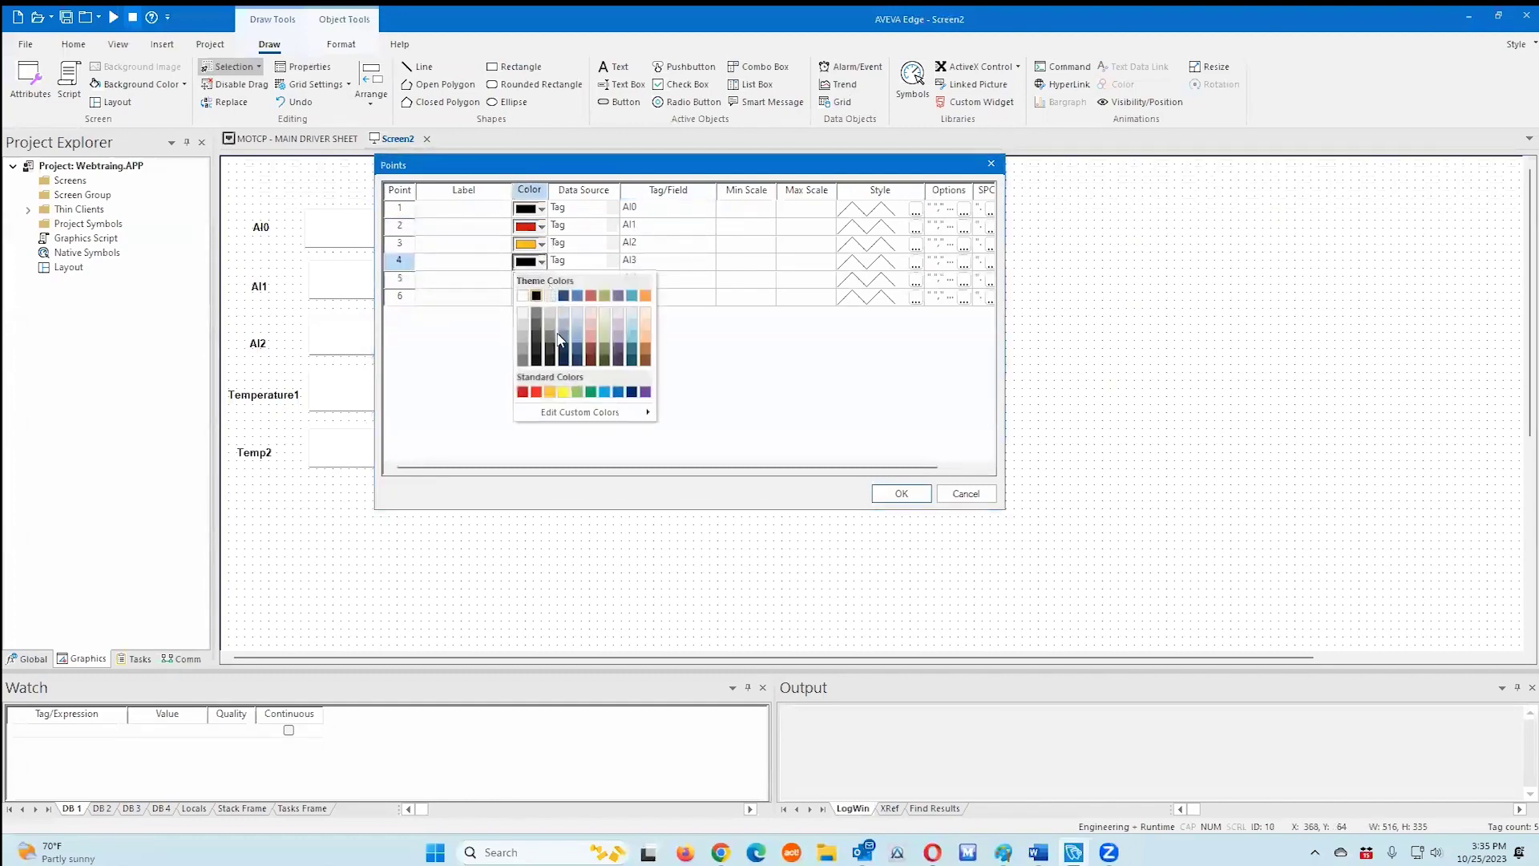
pyautogui.click(580, 398)
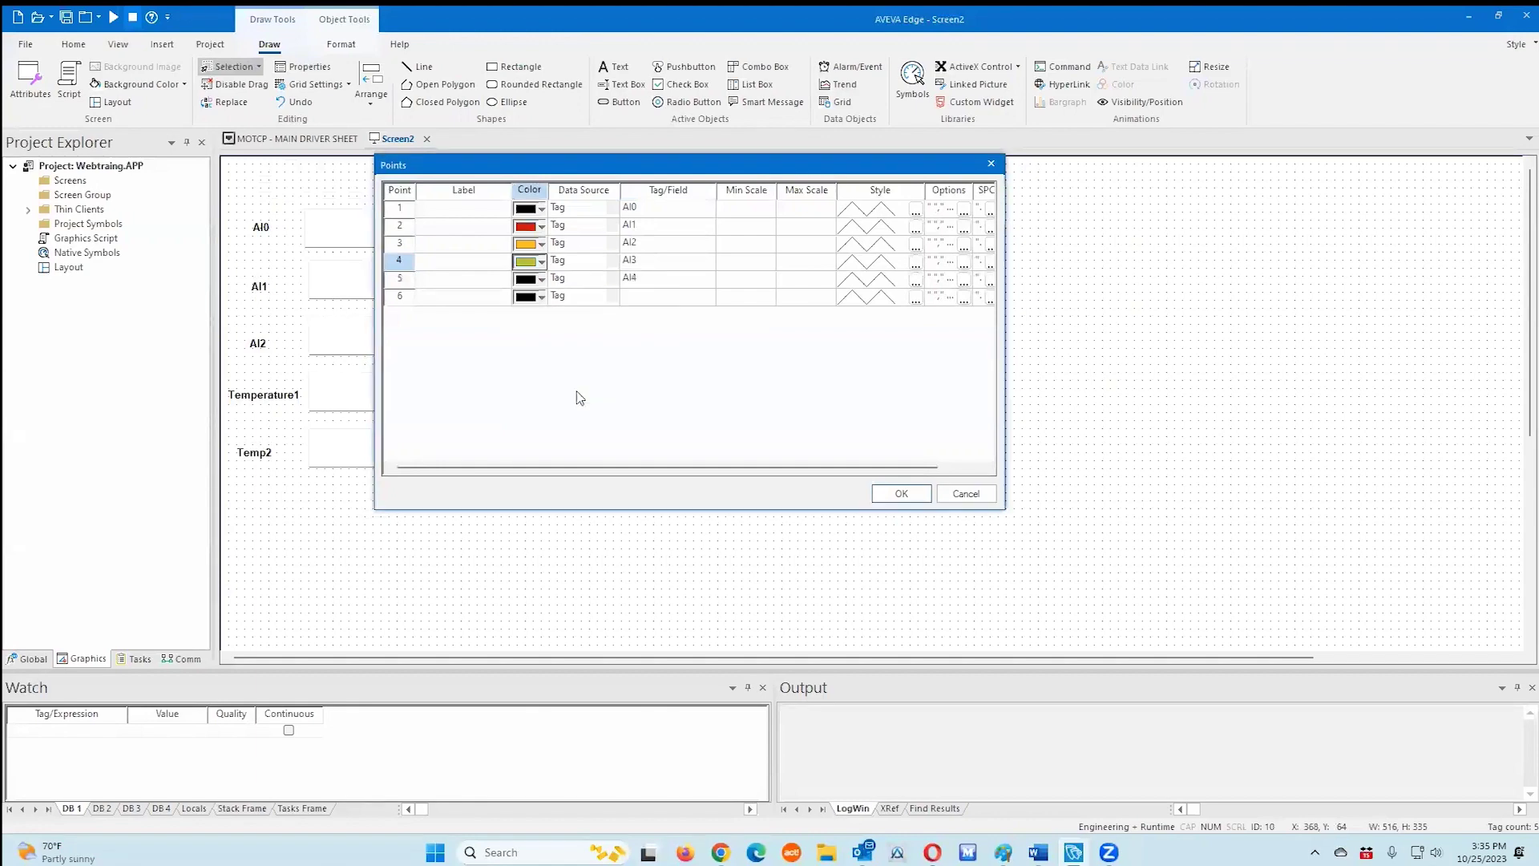
pyautogui.click(545, 281)
pyautogui.click(545, 280)
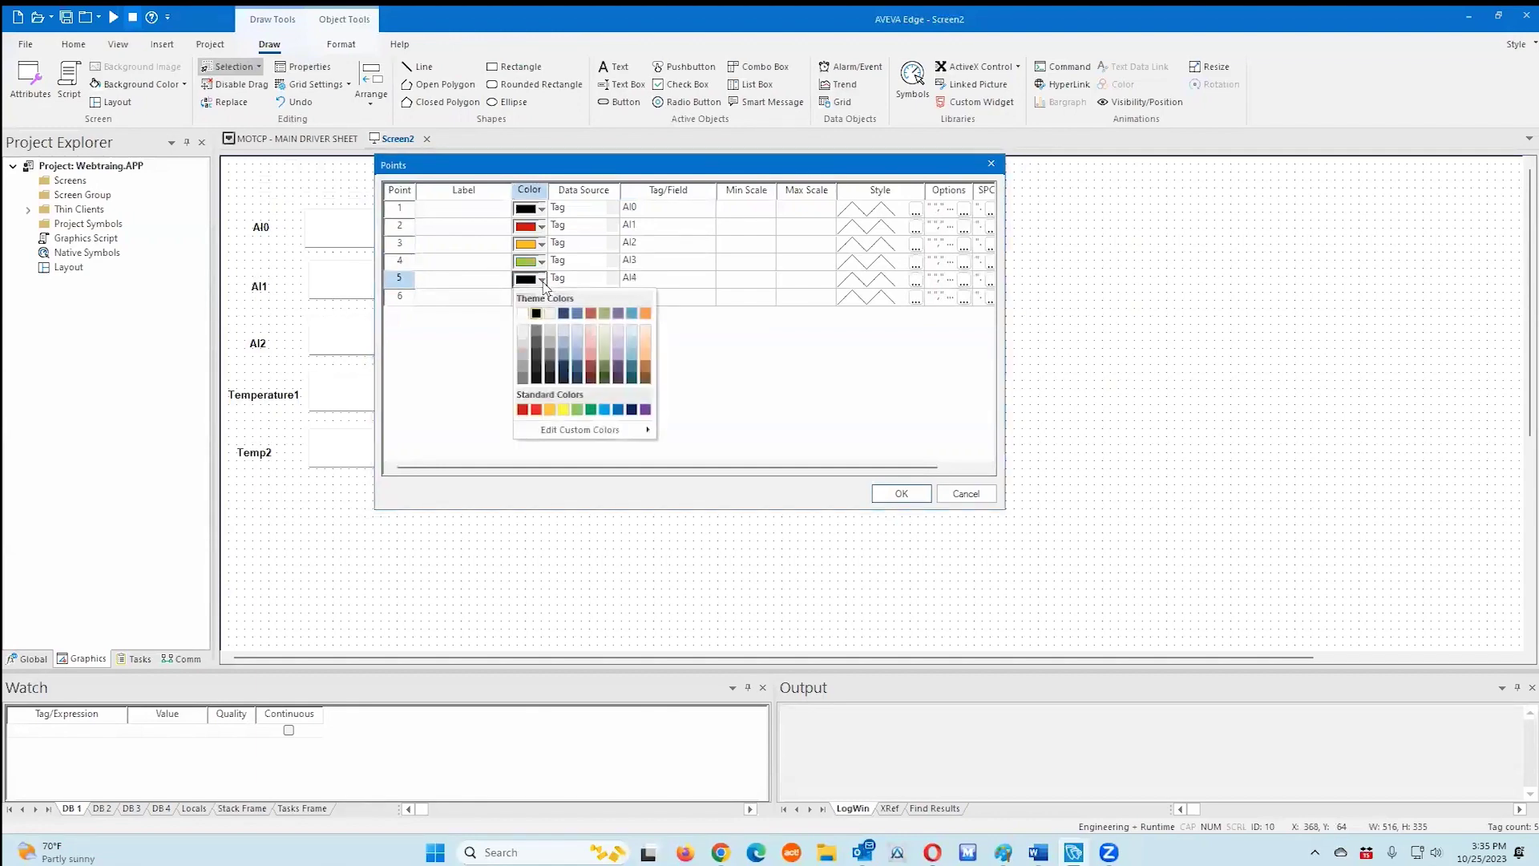
pyautogui.click(617, 411)
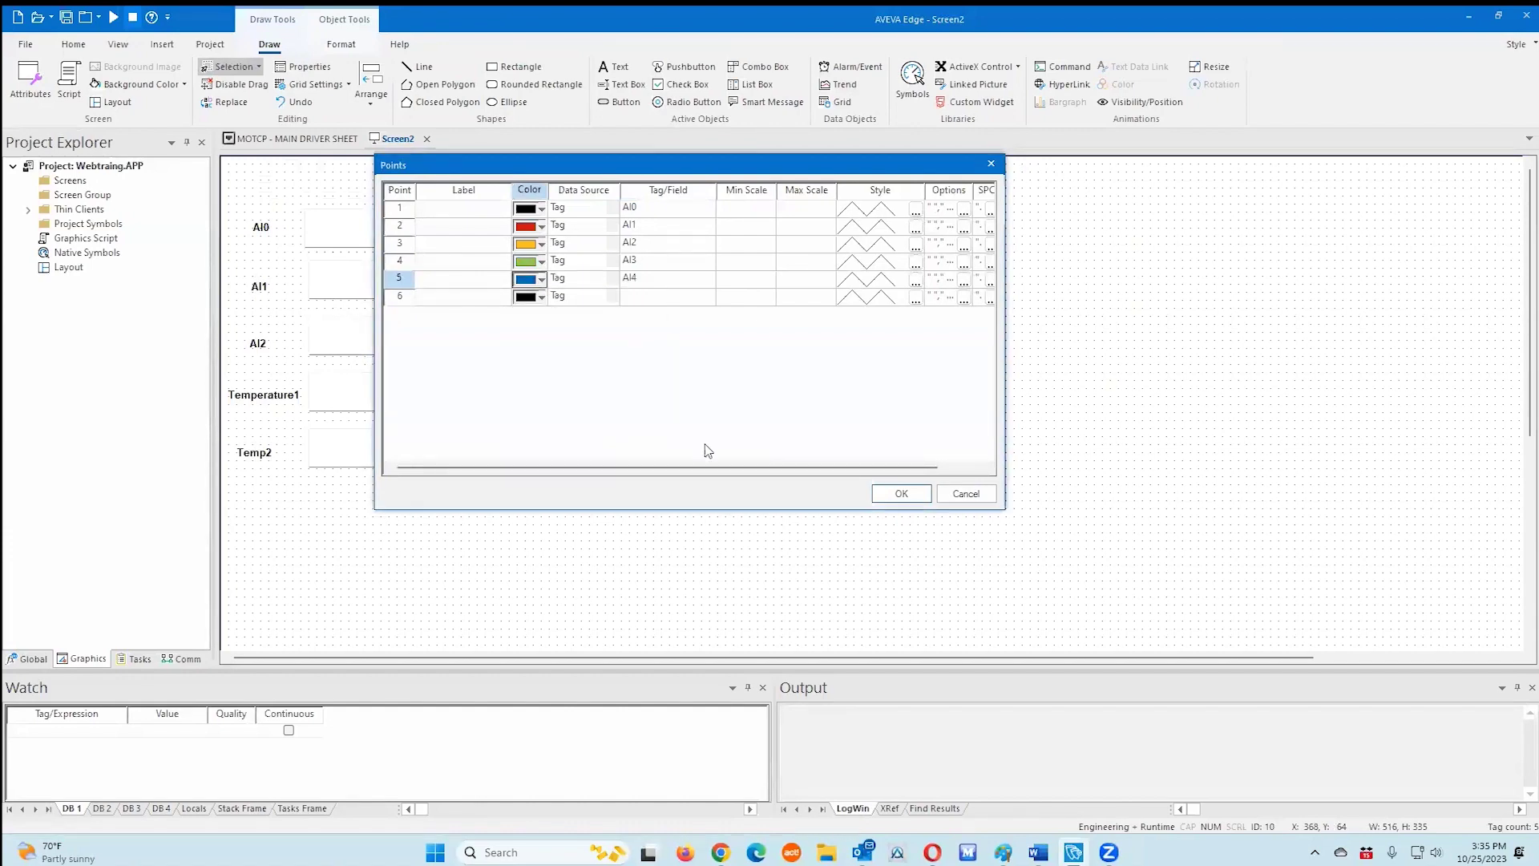
pyautogui.click(918, 493)
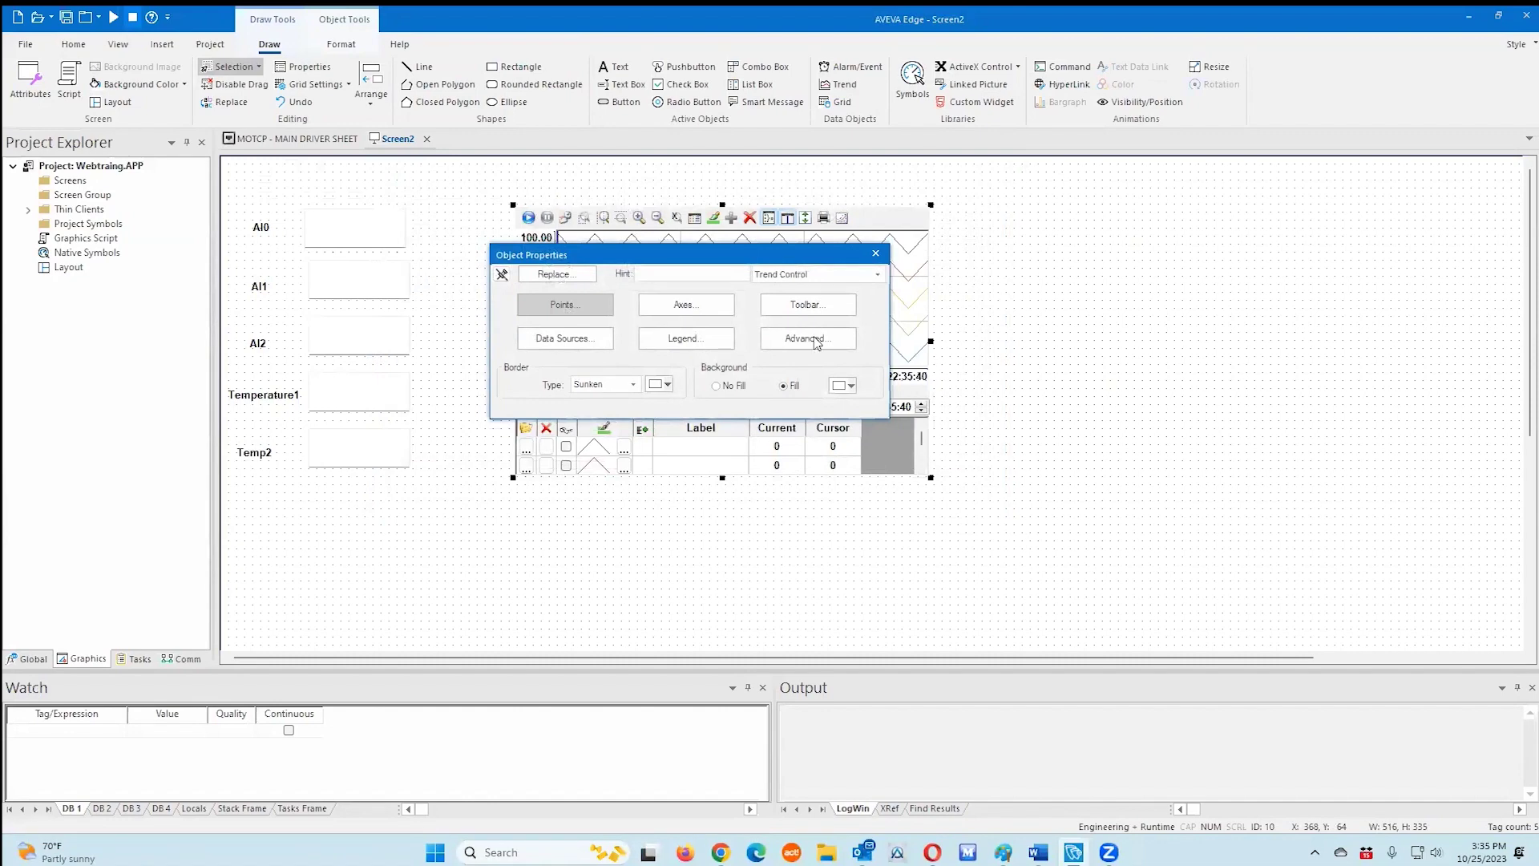
pyautogui.click(876, 254)
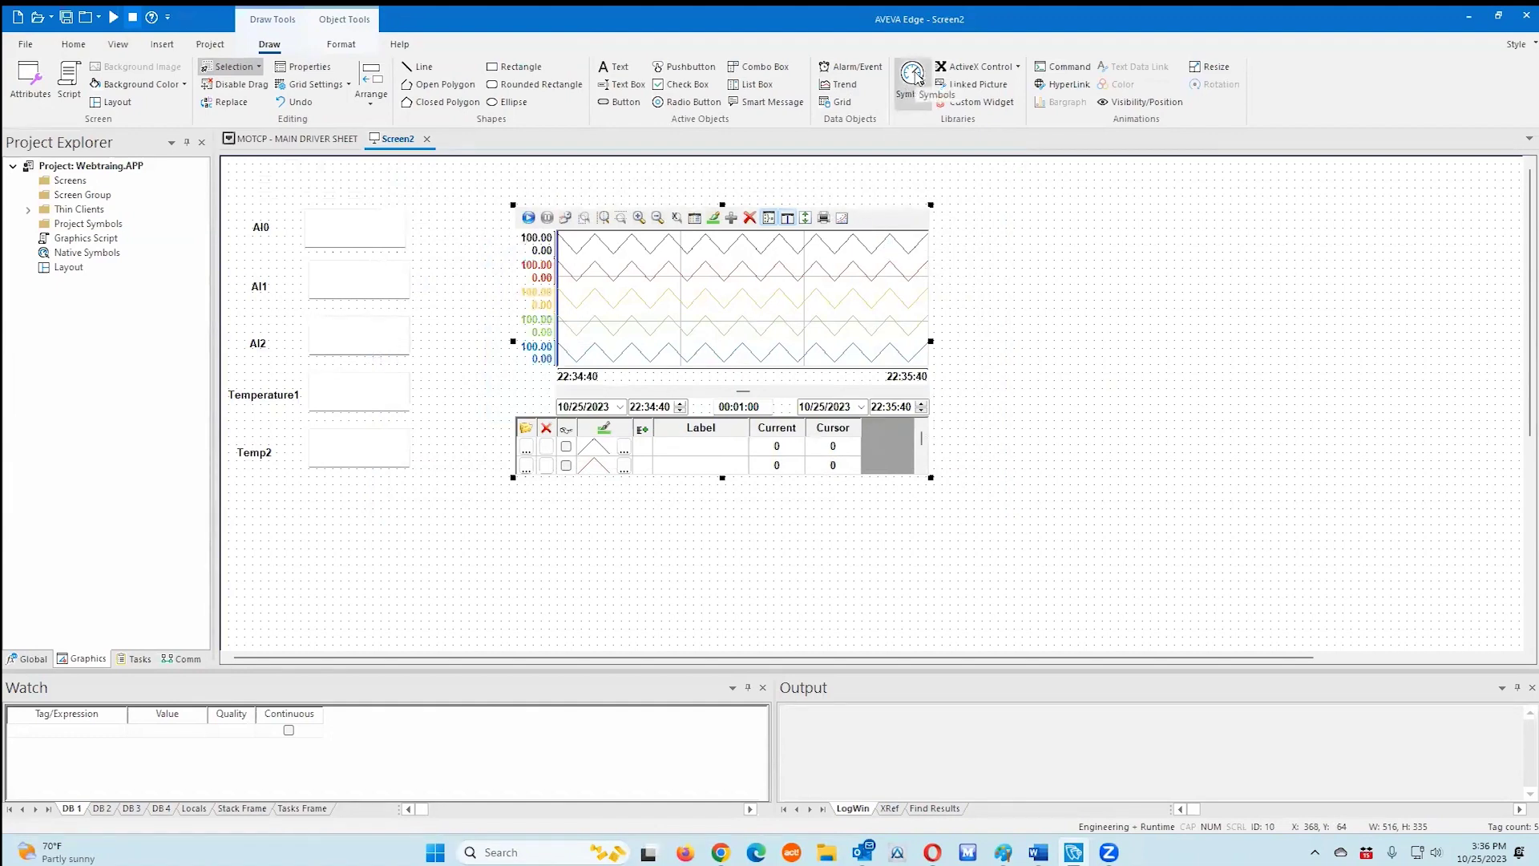
# - Place the button_exit symbol from the system Buttons library below the Temp2 field
pyautogui.click(913, 76)
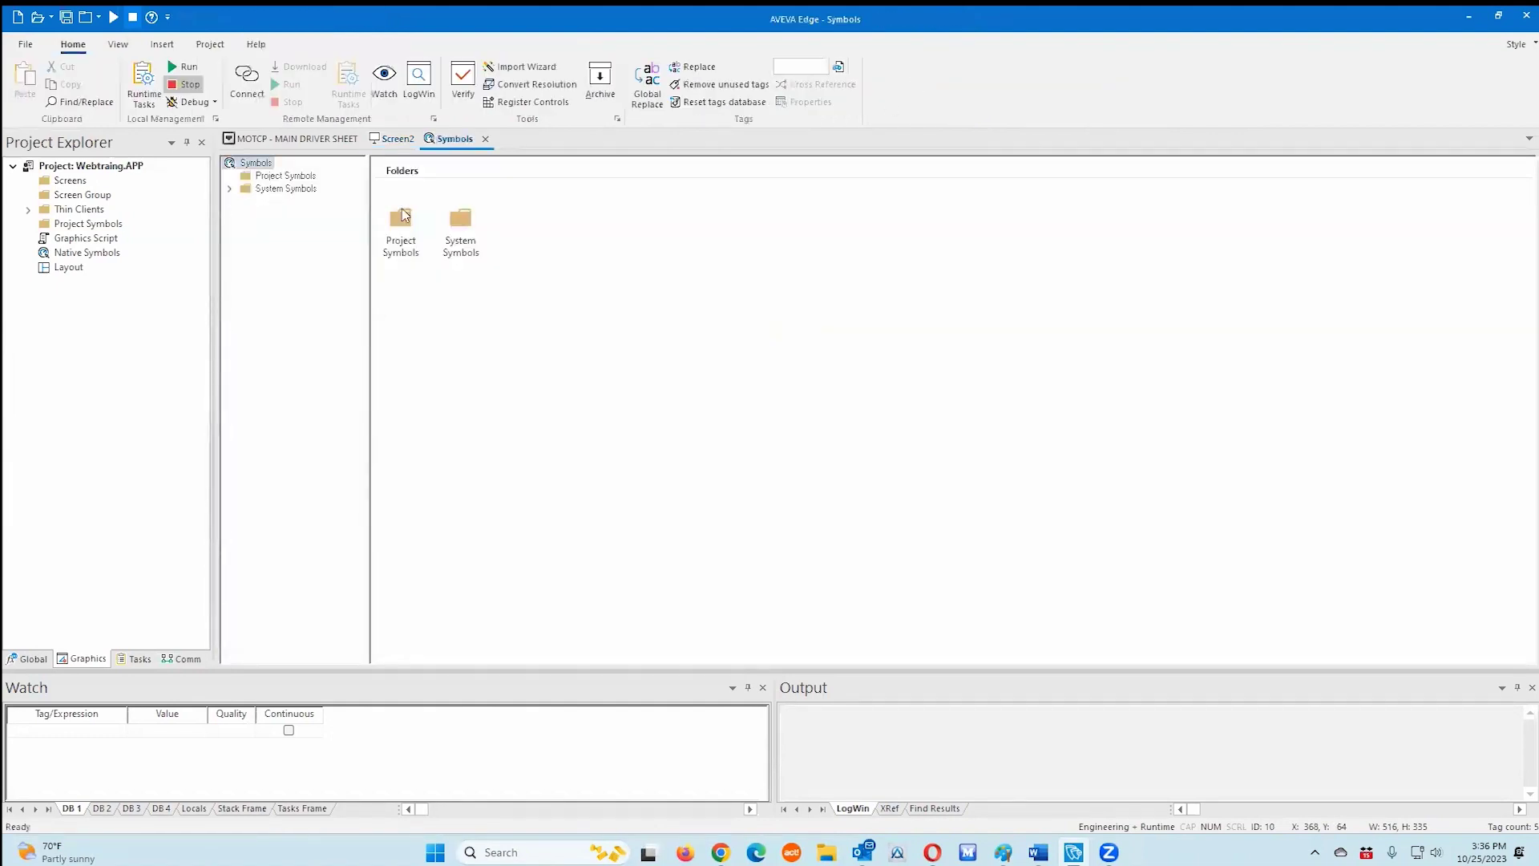
pyautogui.doubleClick(270, 191)
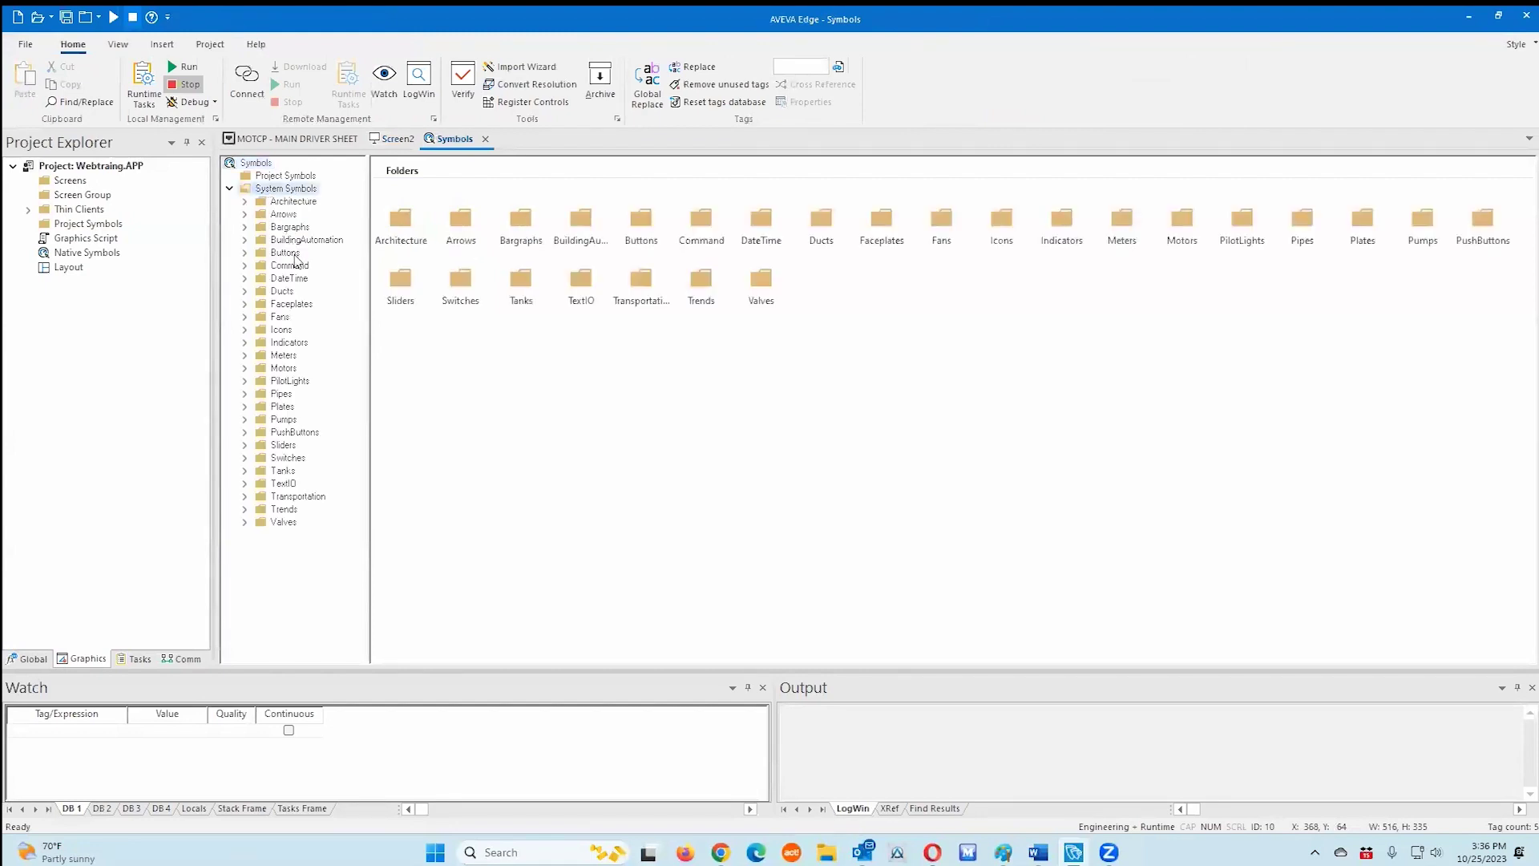
pyautogui.click(282, 215)
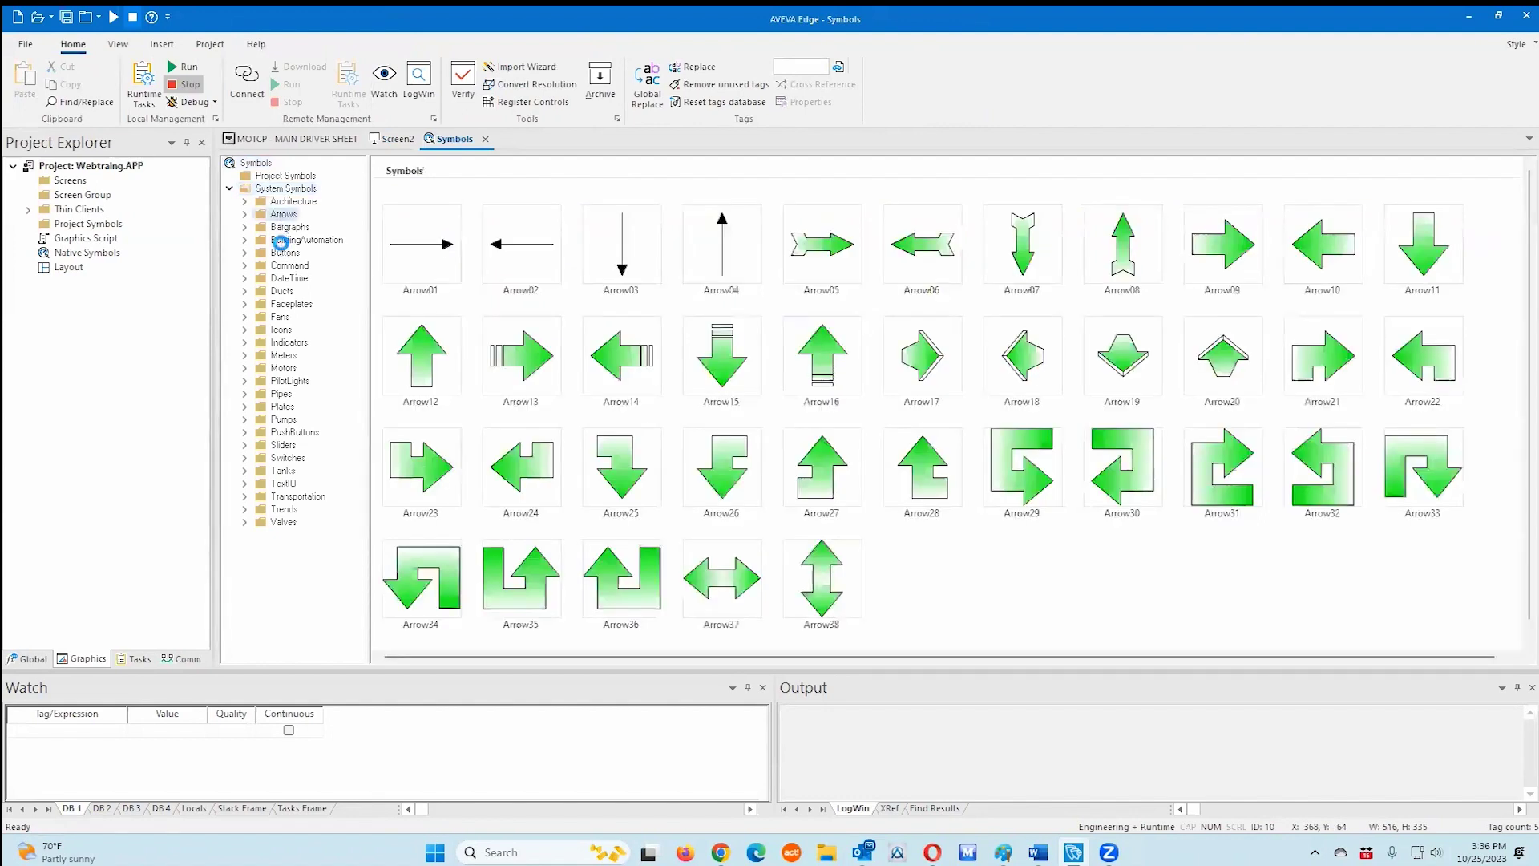
pyautogui.click(280, 241)
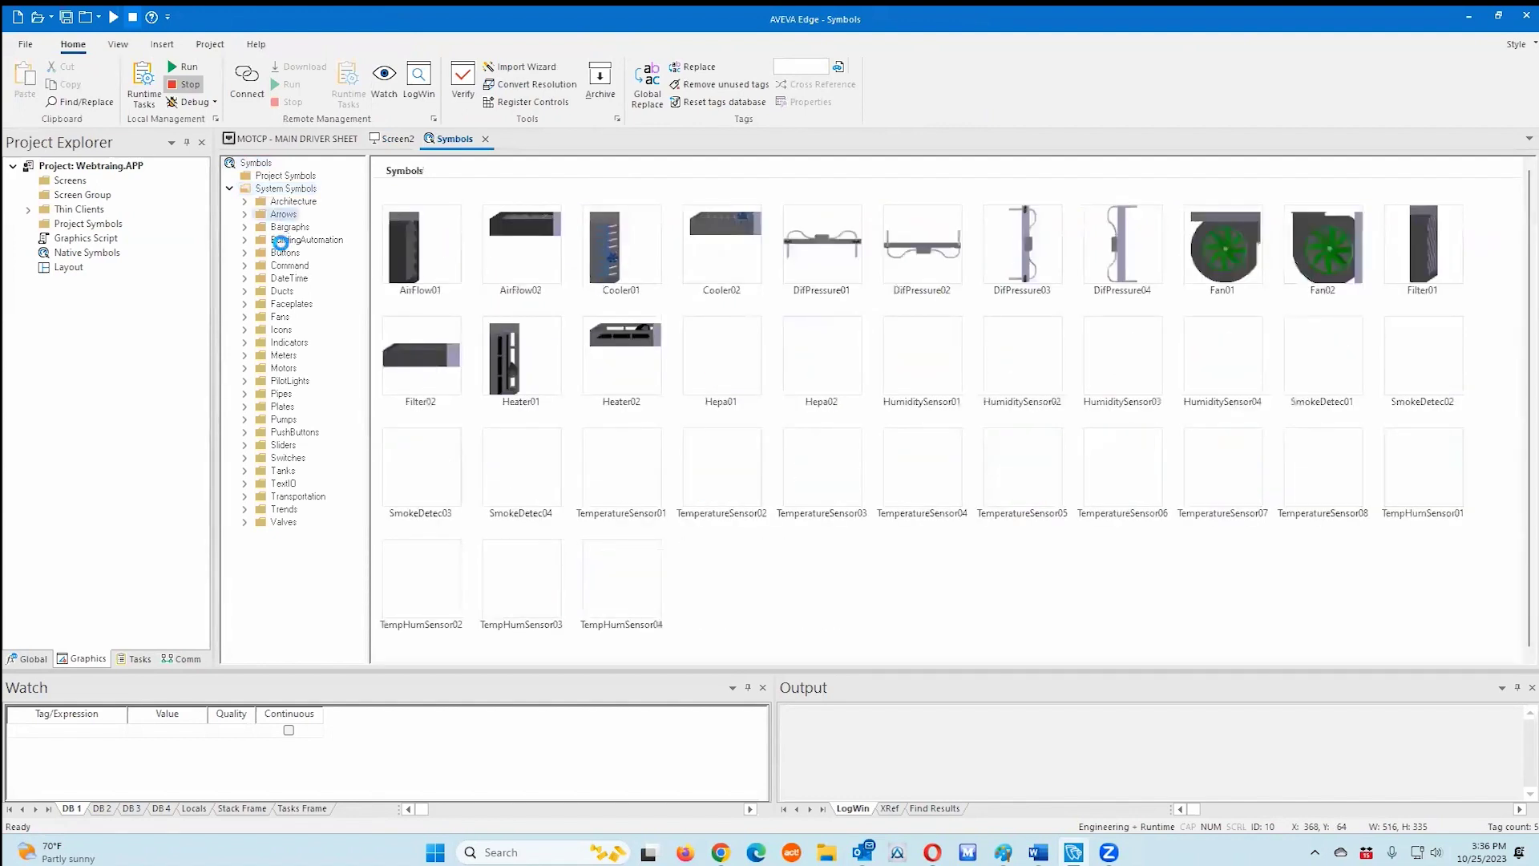
pyautogui.click(292, 306)
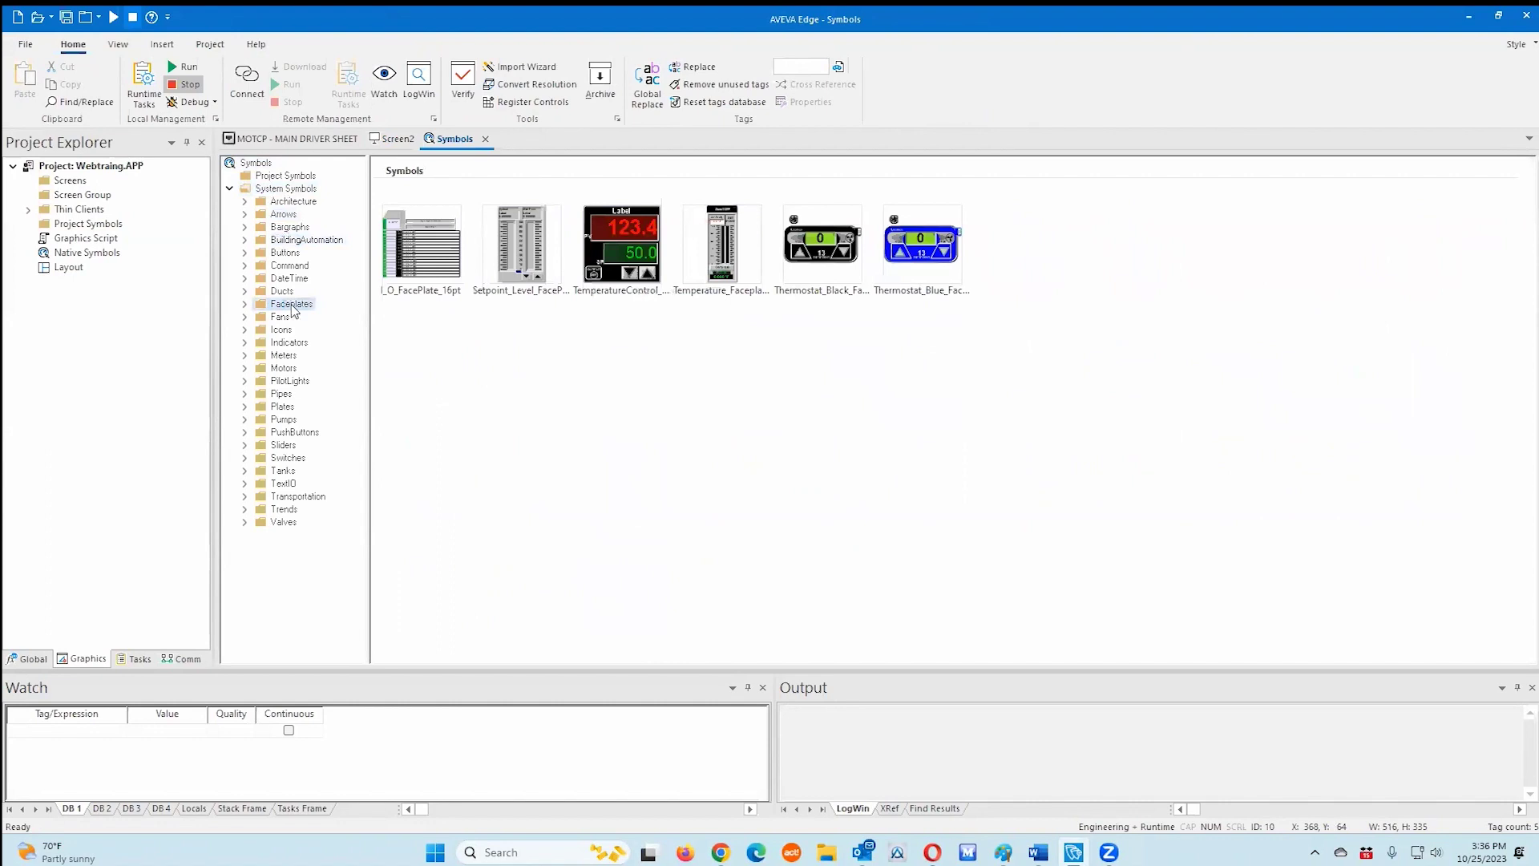
pyautogui.click(278, 254)
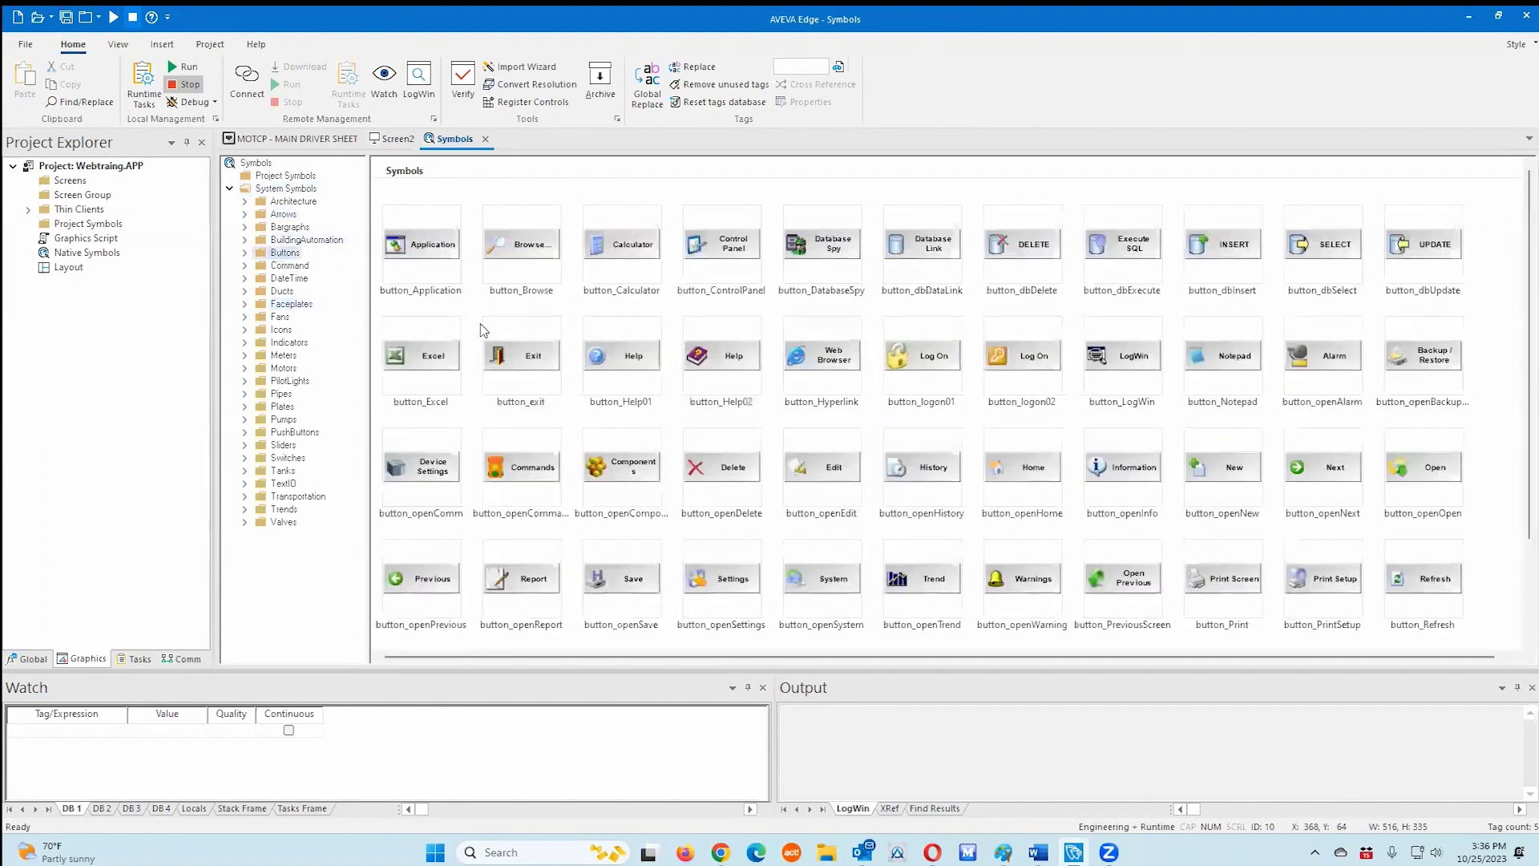
pyautogui.doubleClick(515, 359)
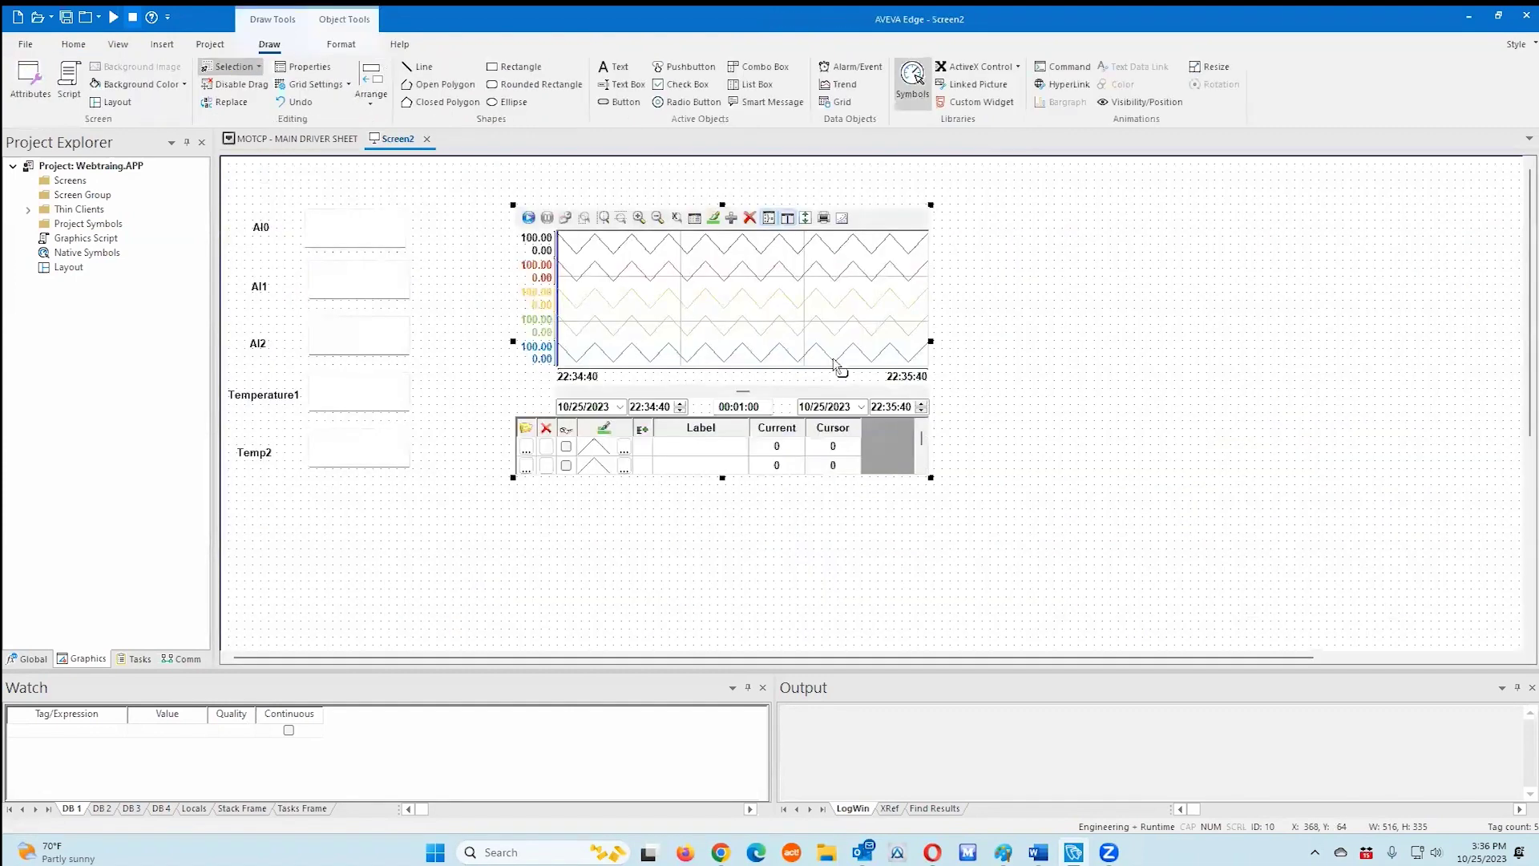
pyautogui.click(496, 544)
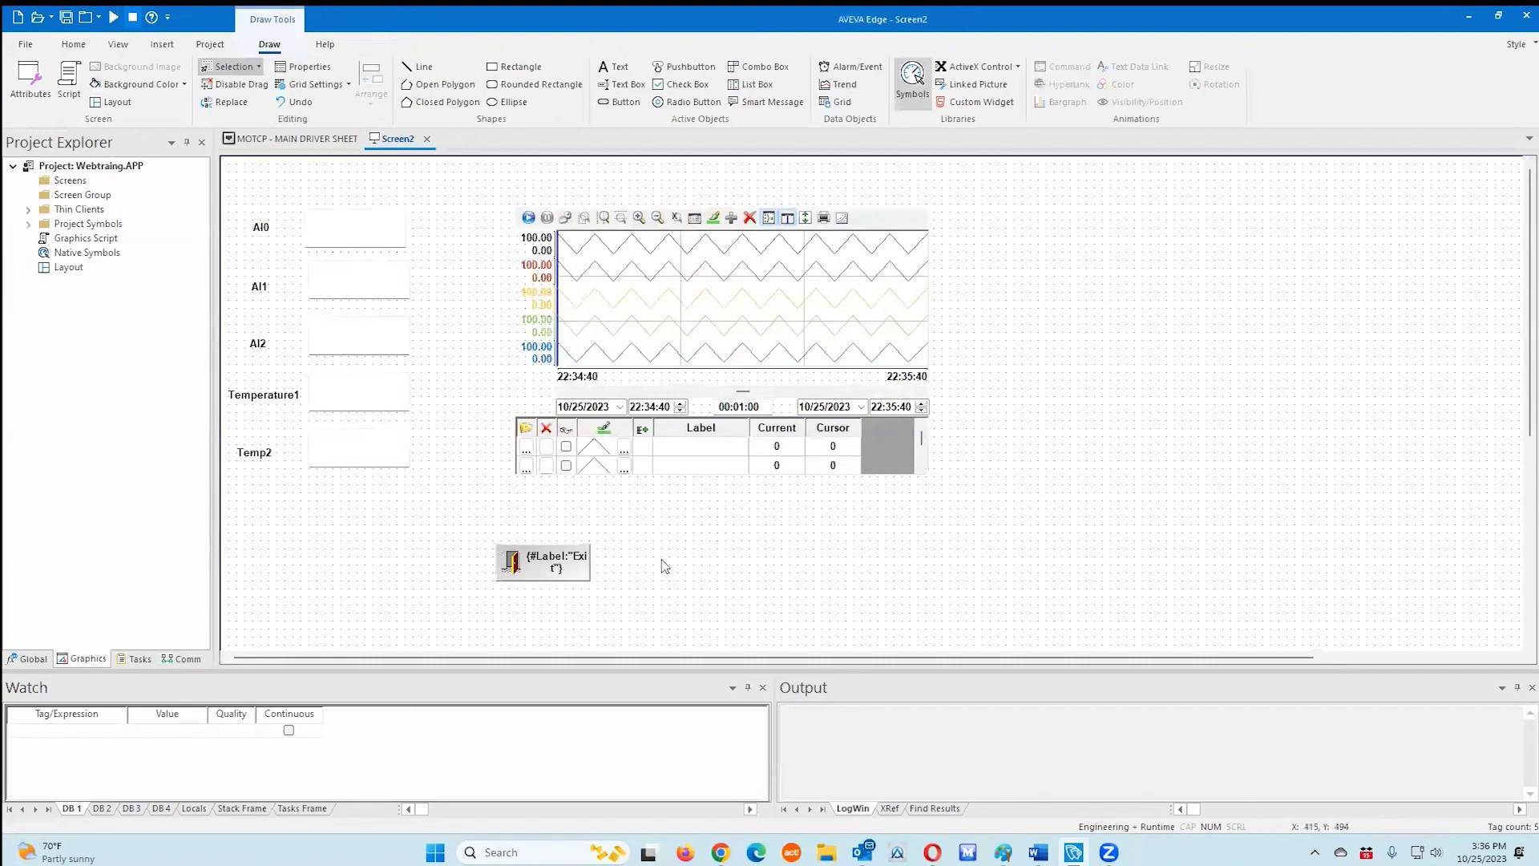
pyautogui.moveTo(573, 571); pyautogui.dragTo(326, 541)
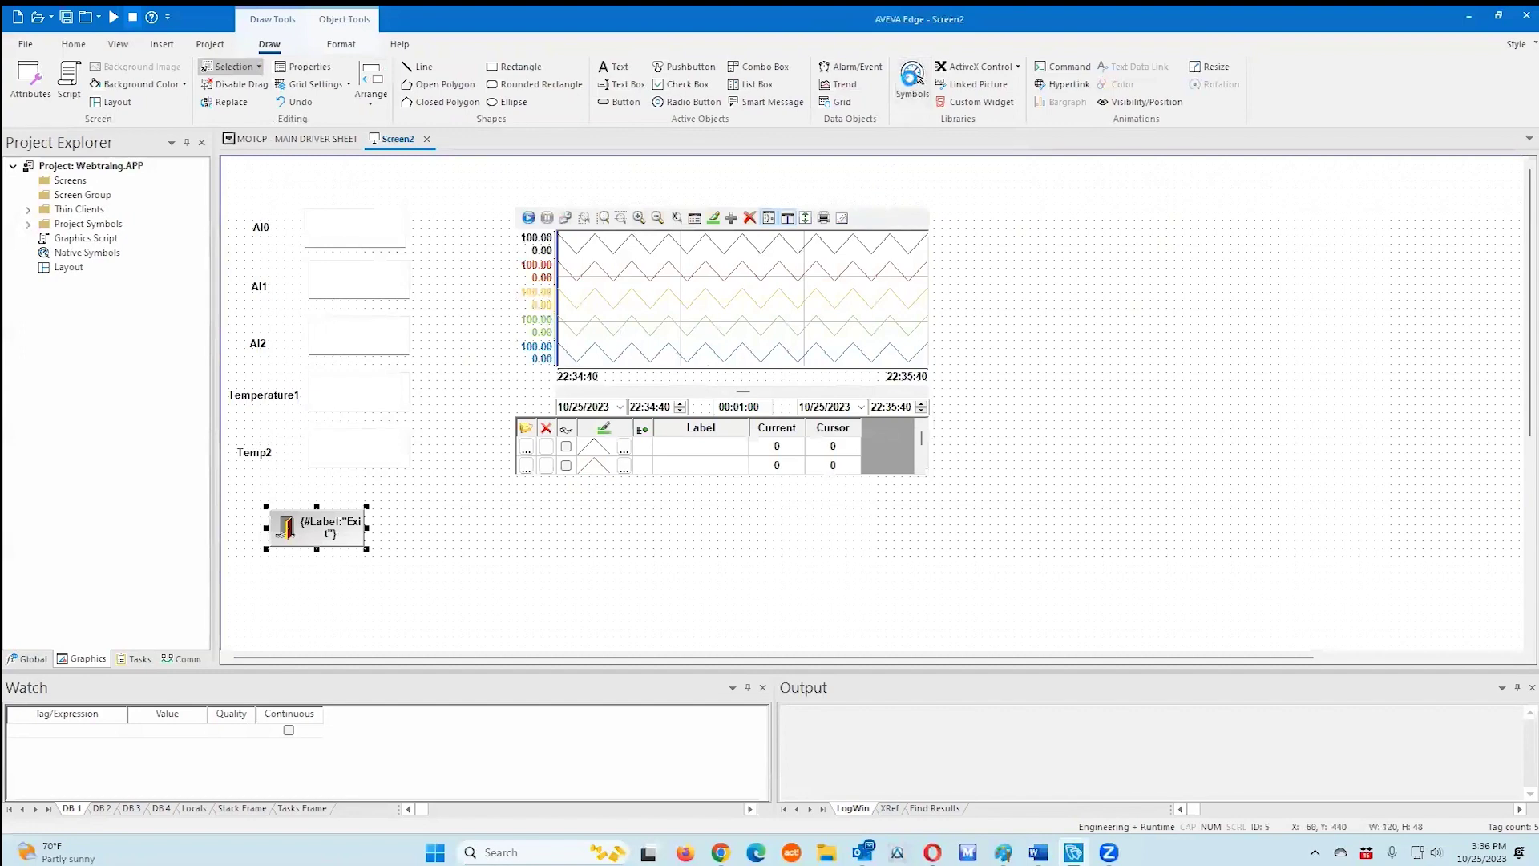
# - Browse the Valves and Trends symbol folders, then return to Screen2
pyautogui.click(912, 76)
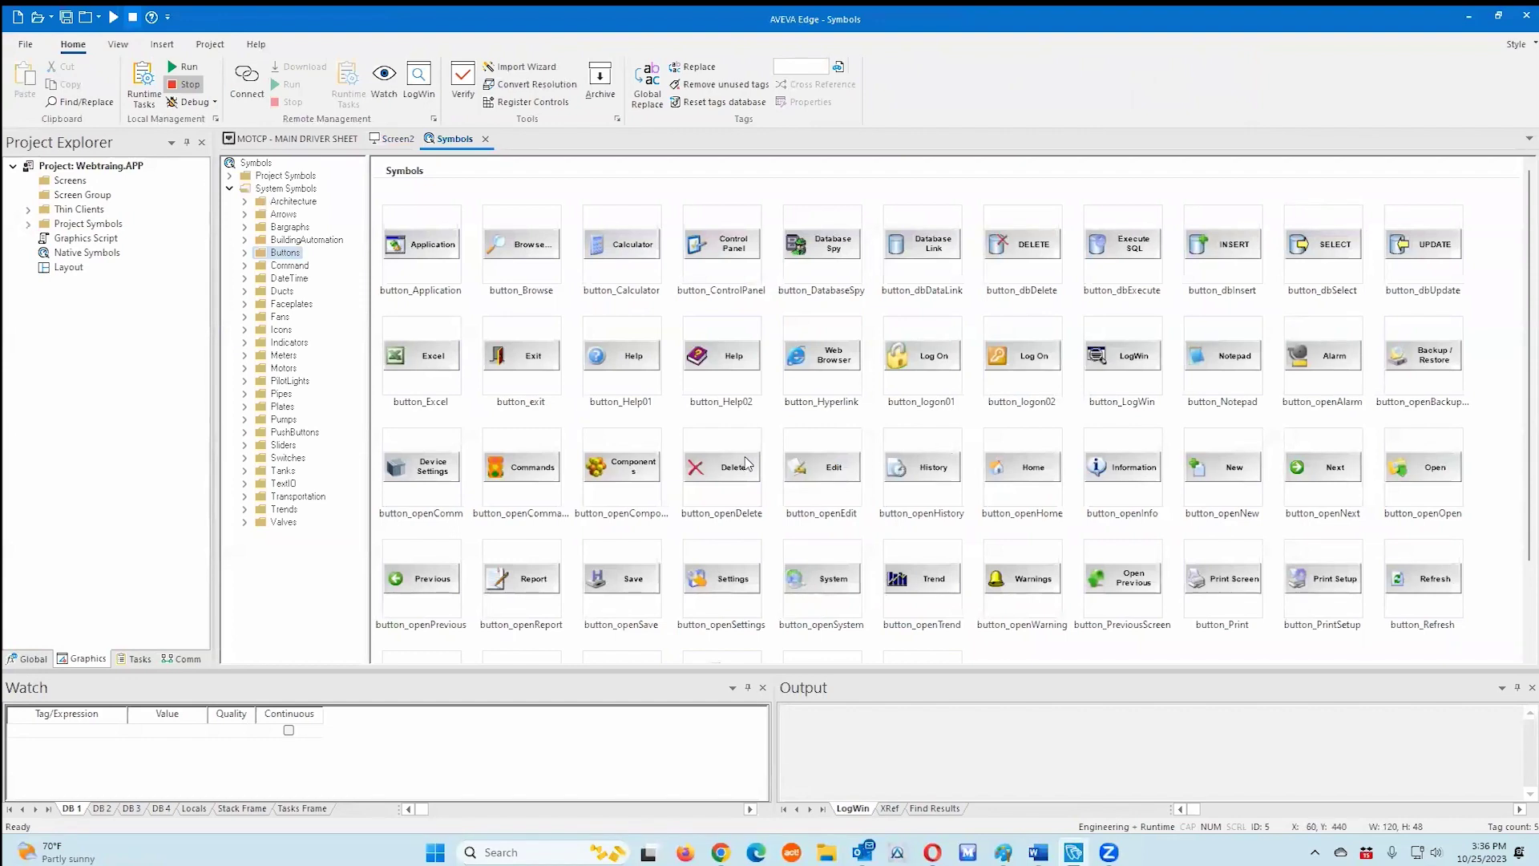
pyautogui.scroll(-1, 1156, 446)
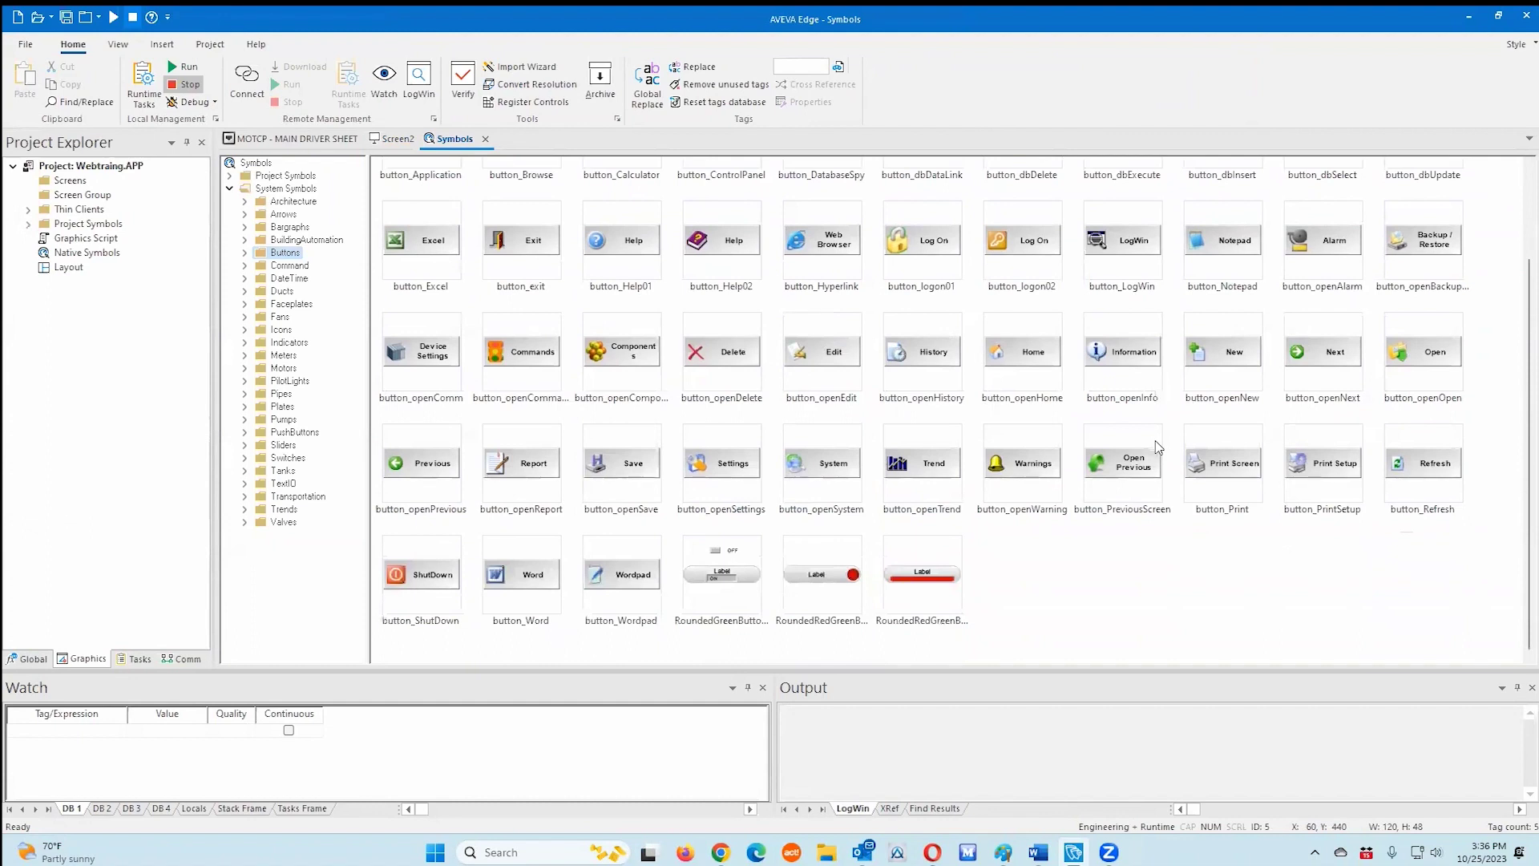
pyautogui.click(285, 521)
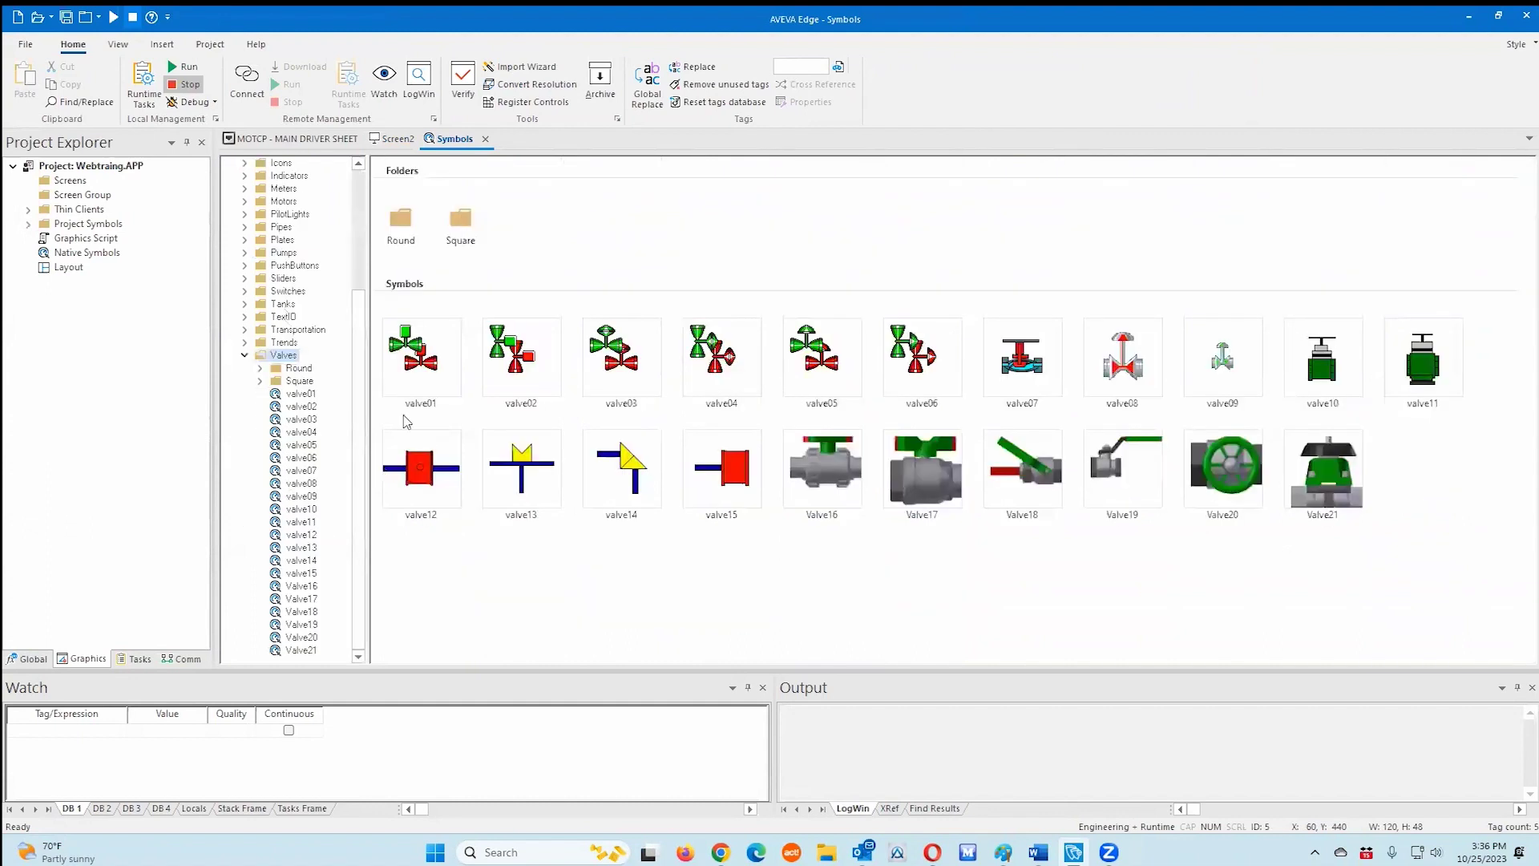
pyautogui.click(298, 535)
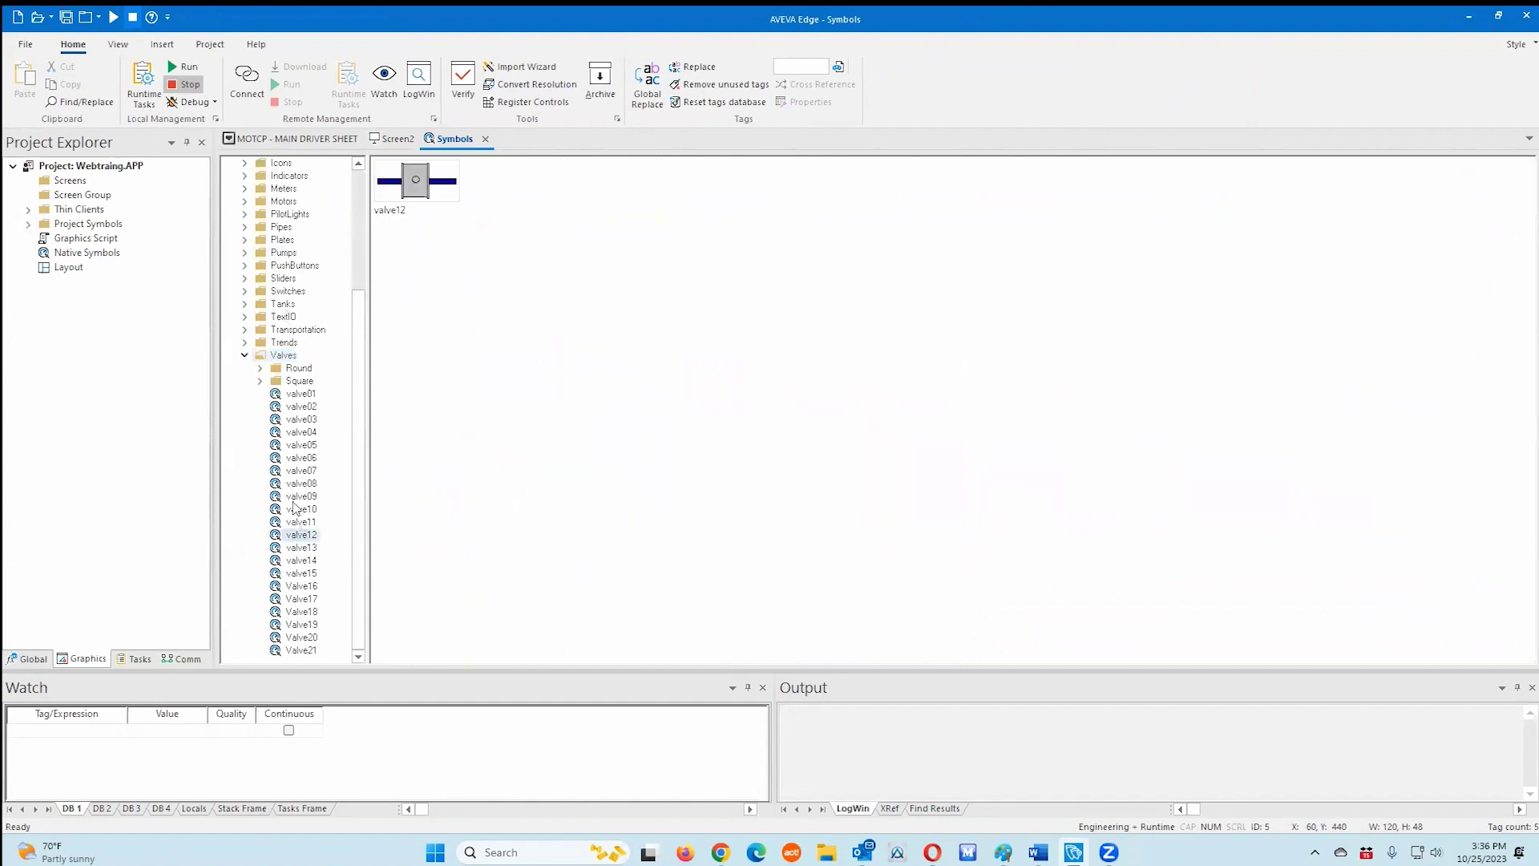
pyautogui.click(282, 343)
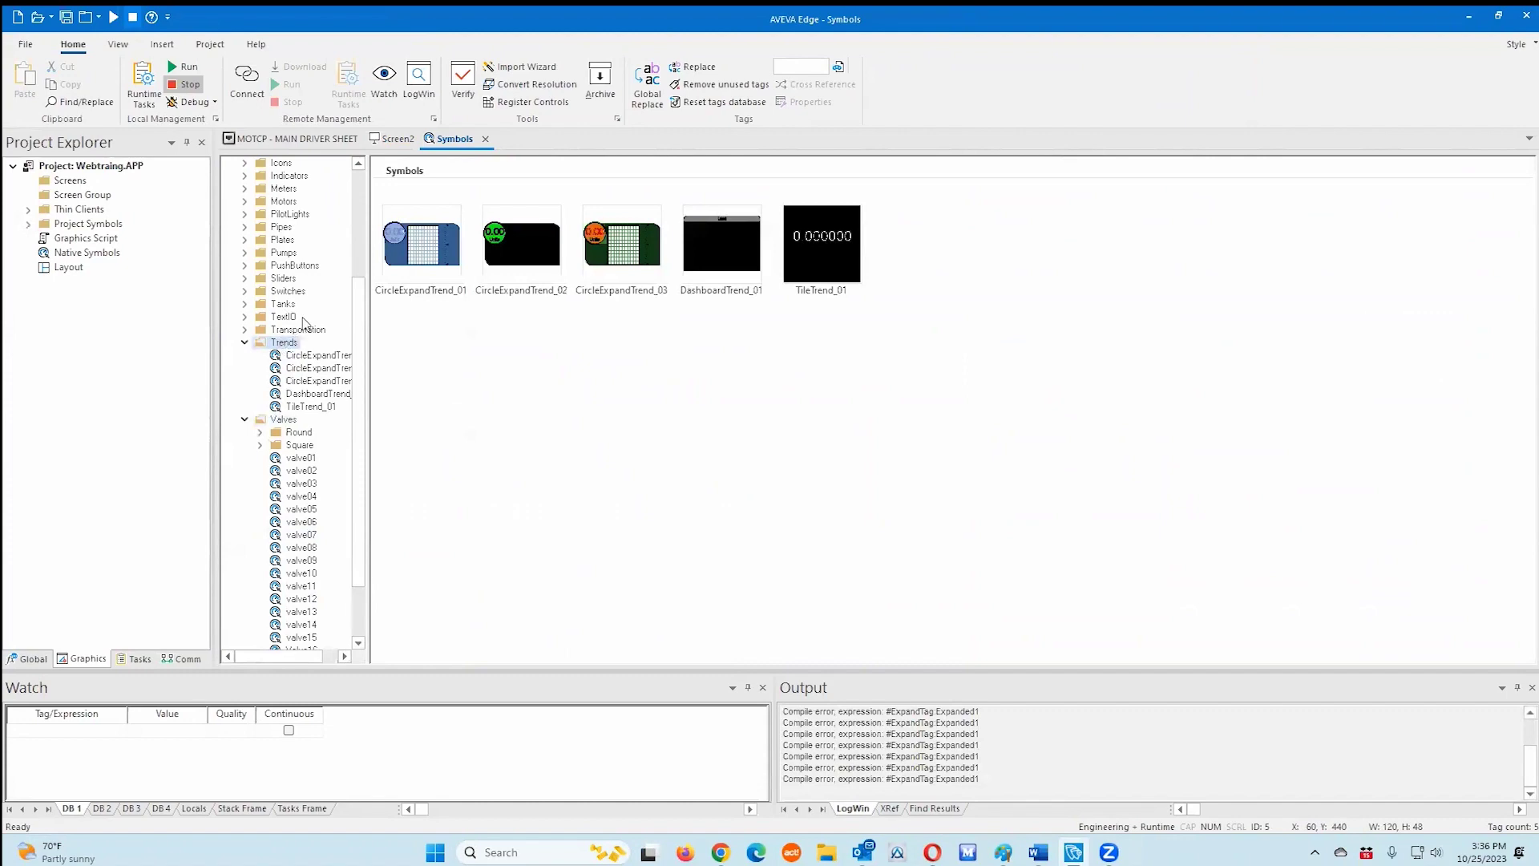
pyautogui.click(392, 141)
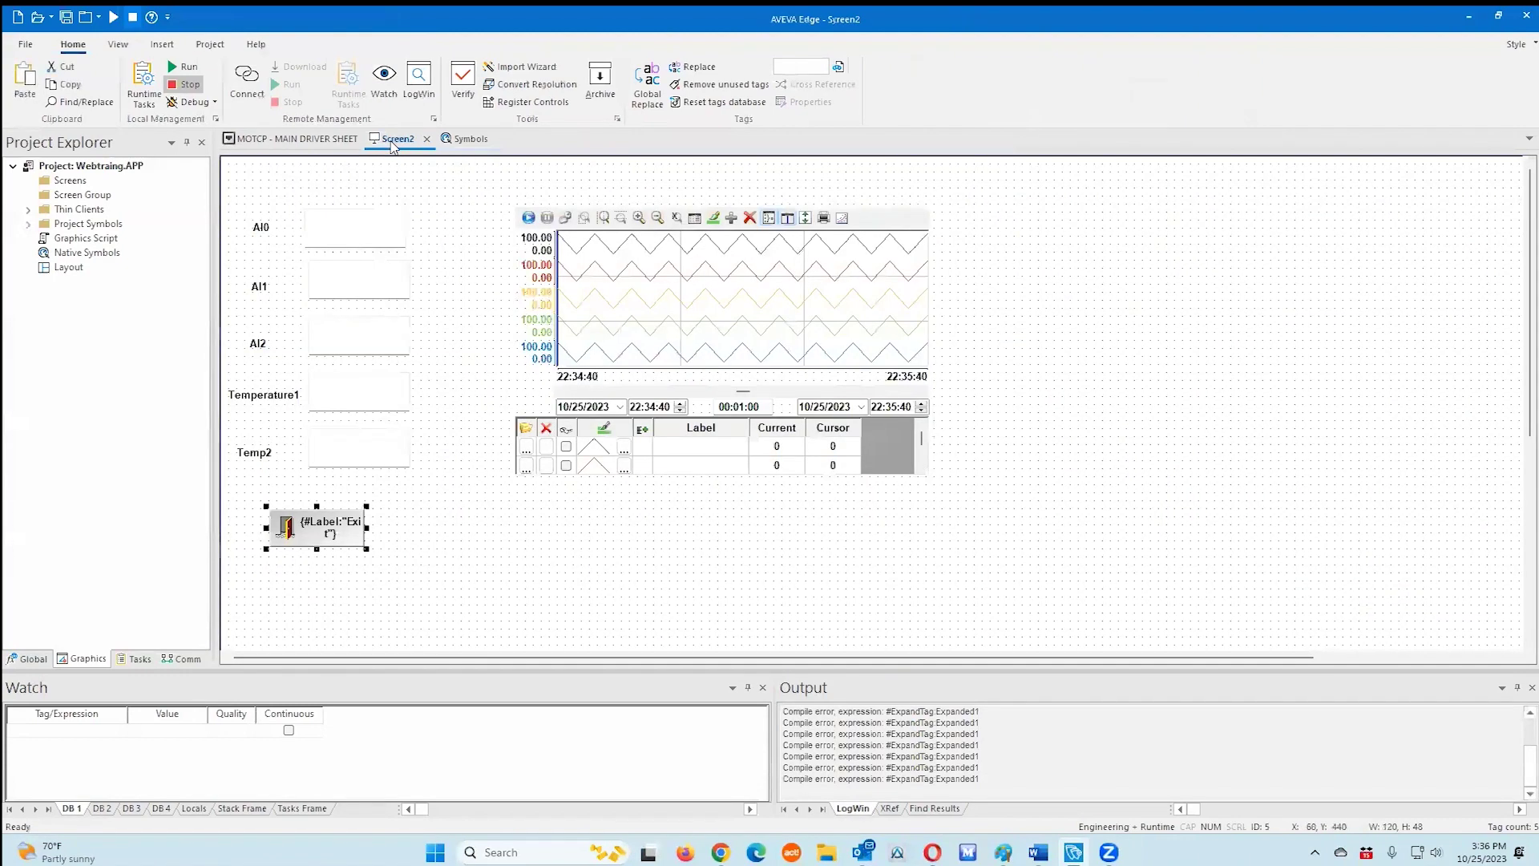
# - Draw an alarm list object right of the trend chart and open a new alarm worksheet
pyautogui.click(453, 434)
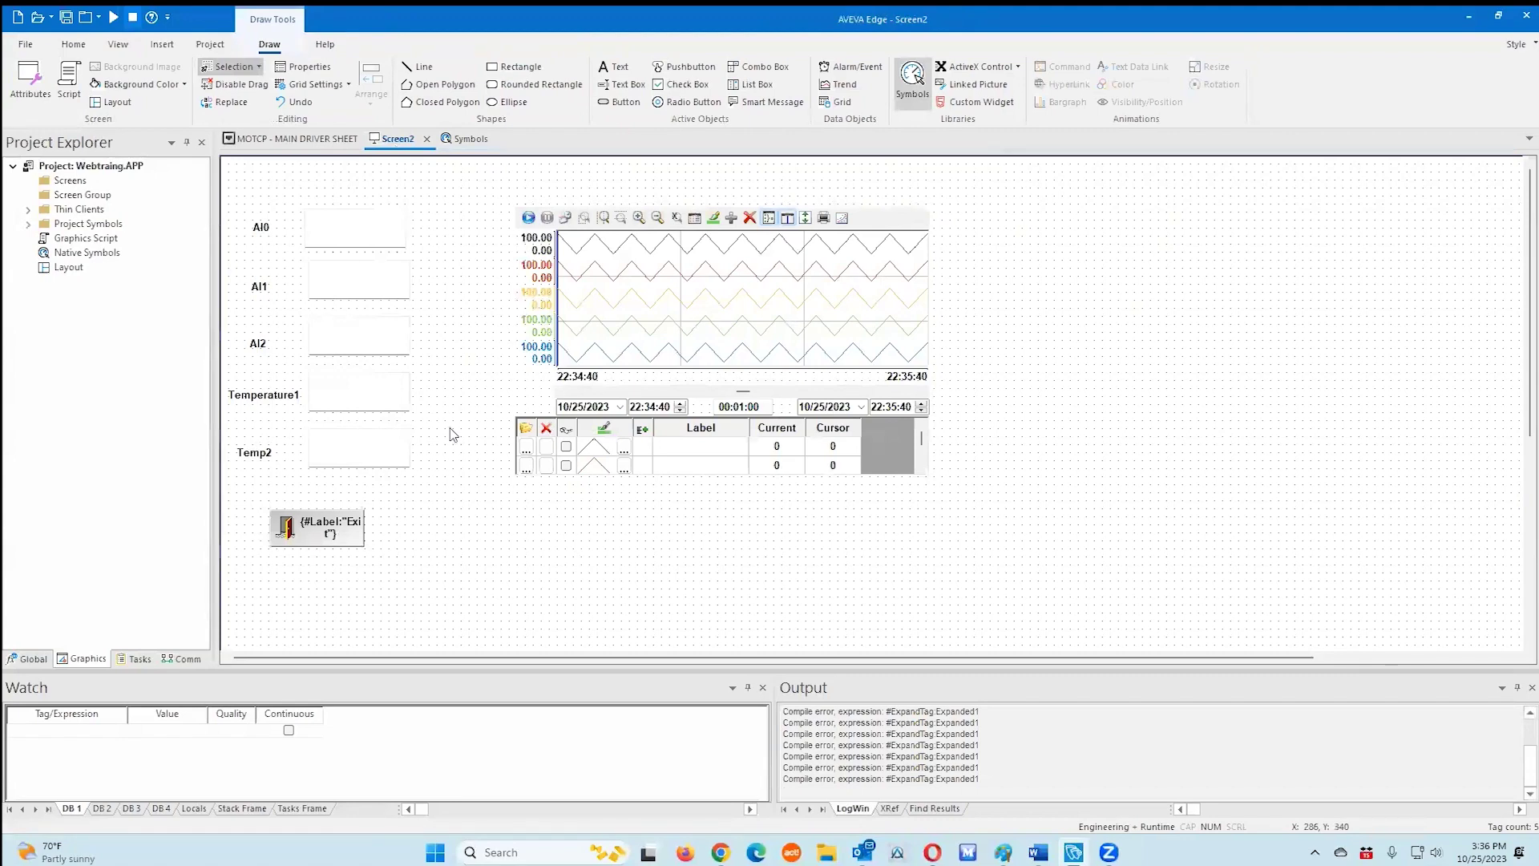
pyautogui.click(857, 67)
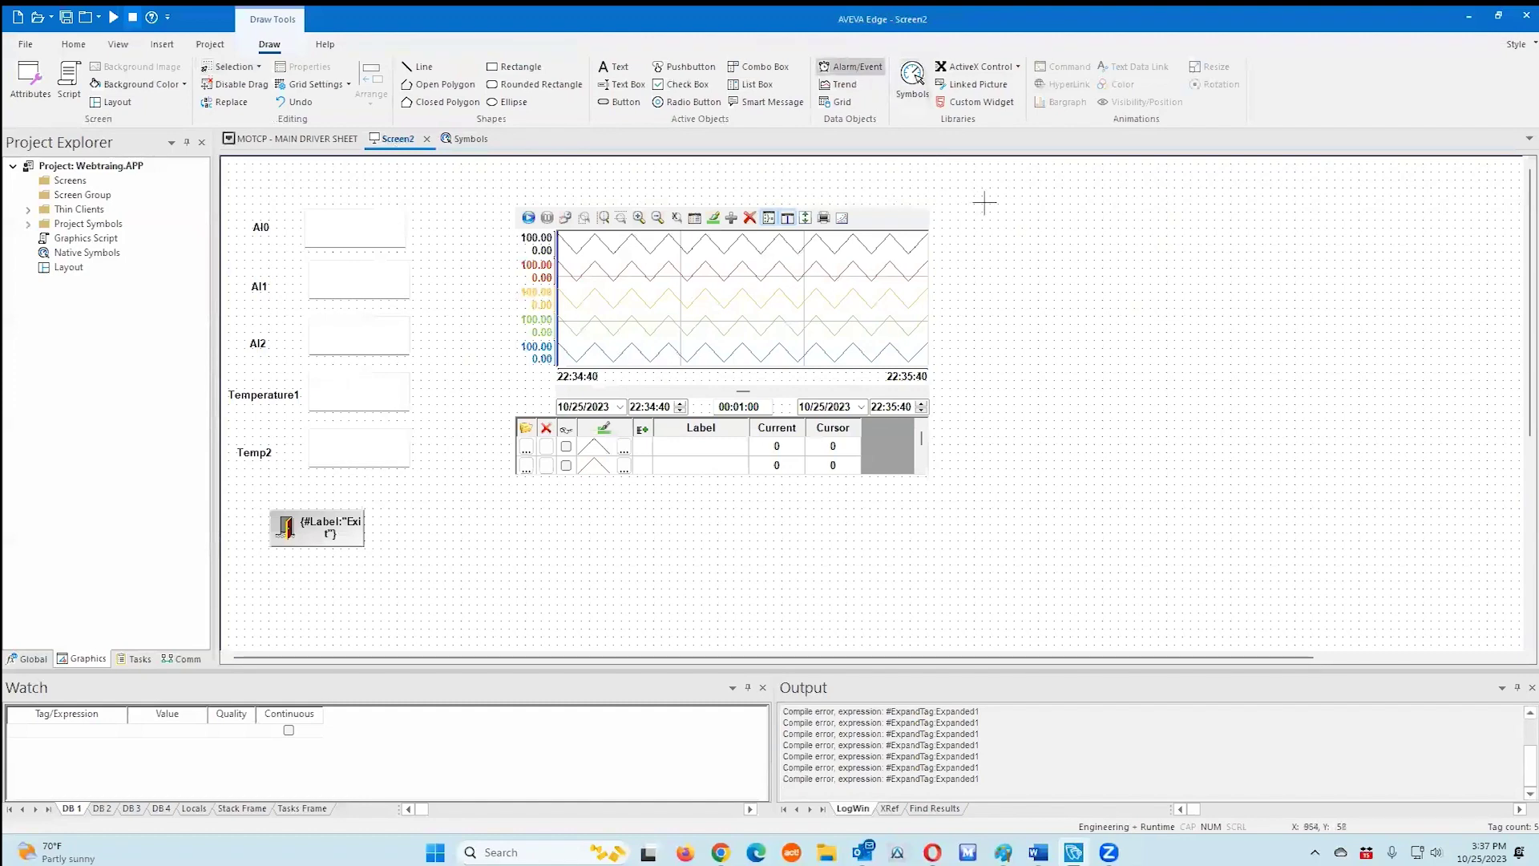
pyautogui.moveTo(985, 203); pyautogui.dragTo(1338, 469)
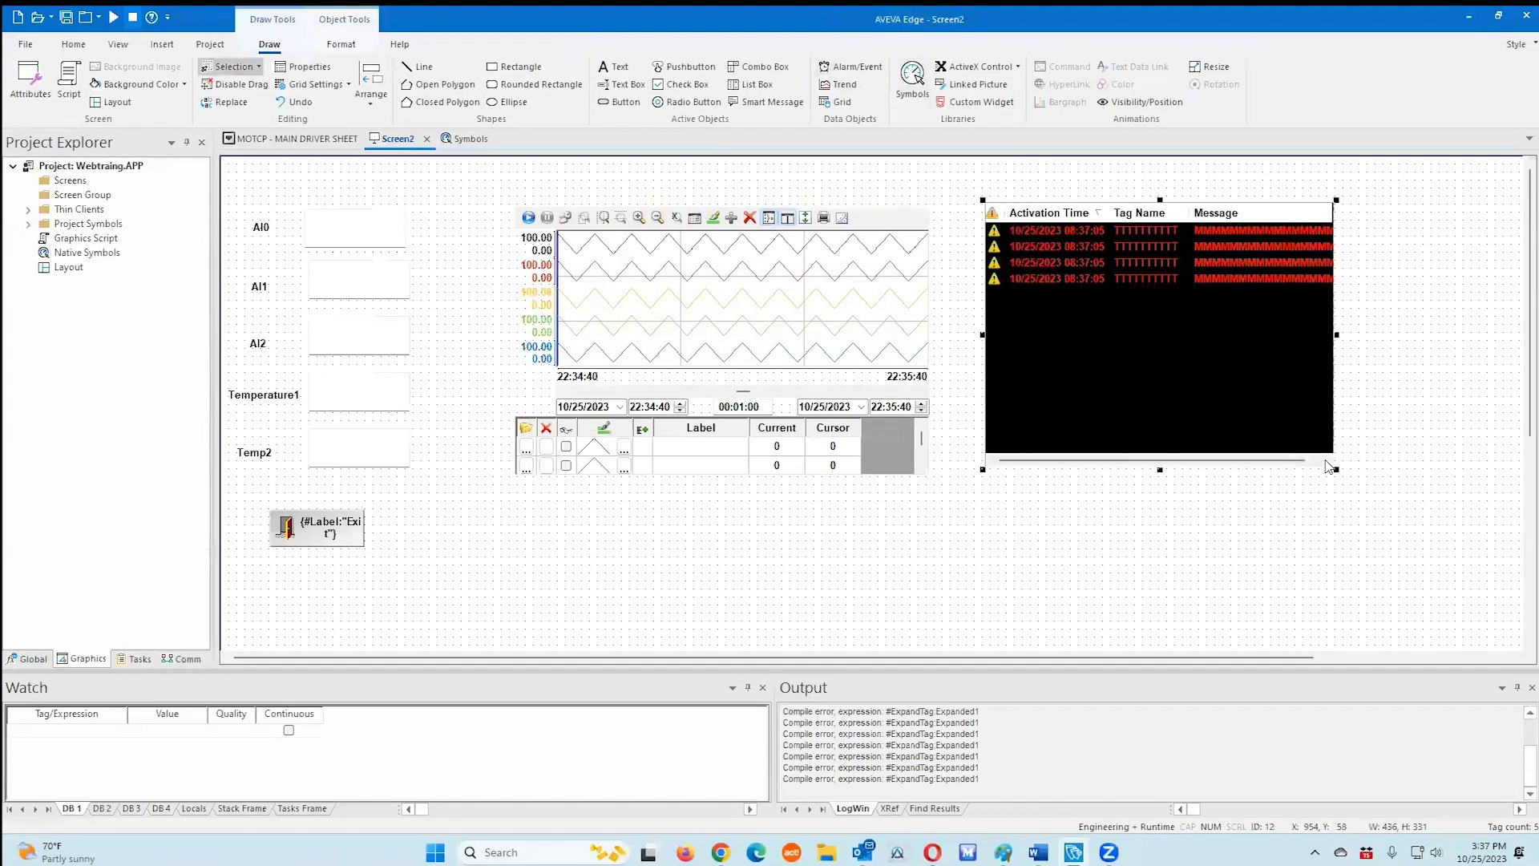
pyautogui.click(136, 659)
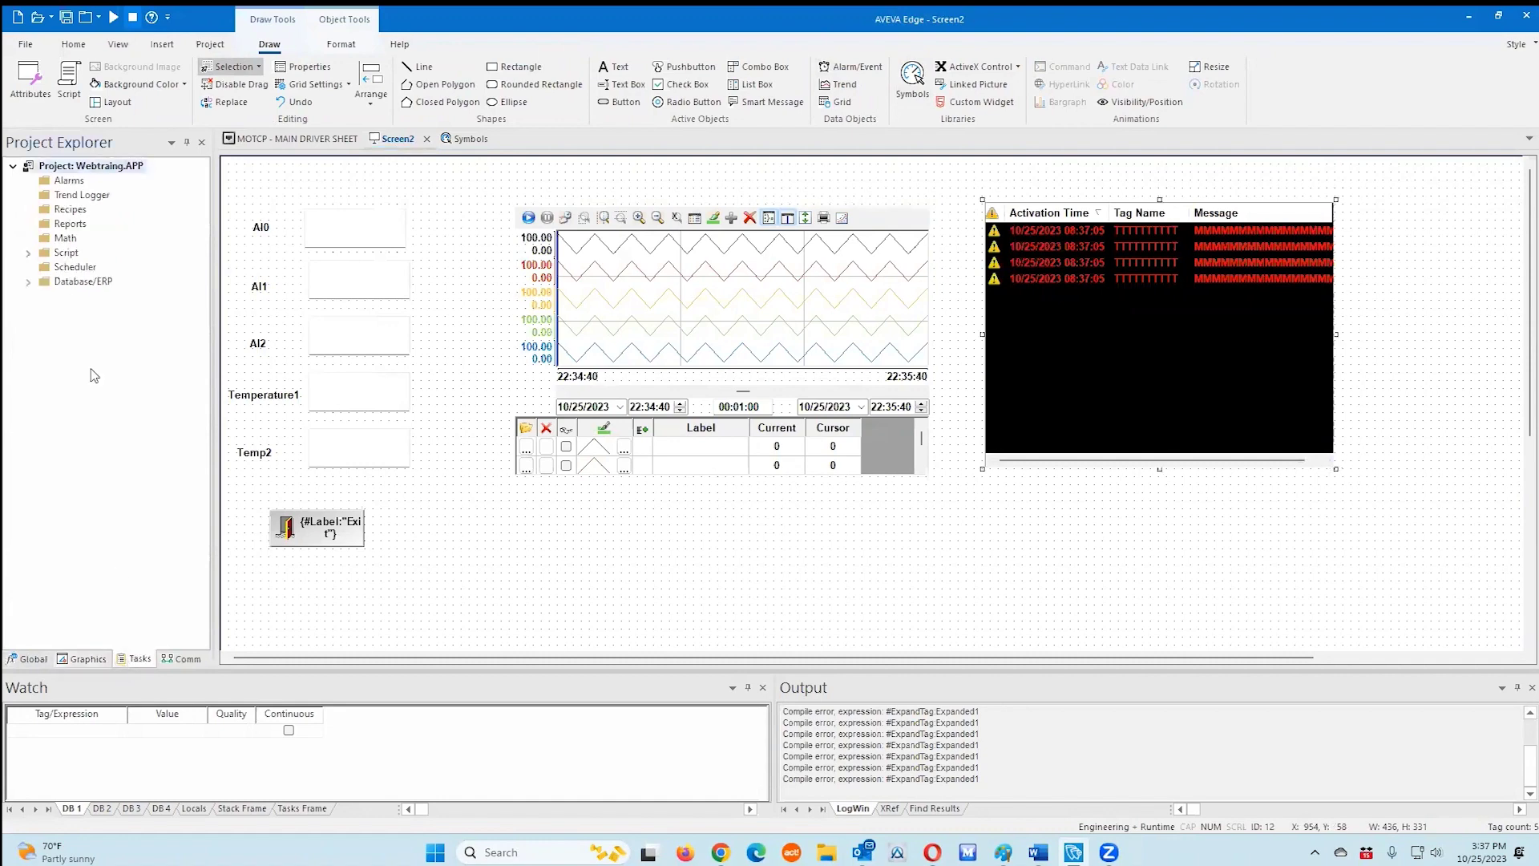
pyautogui.click(69, 181)
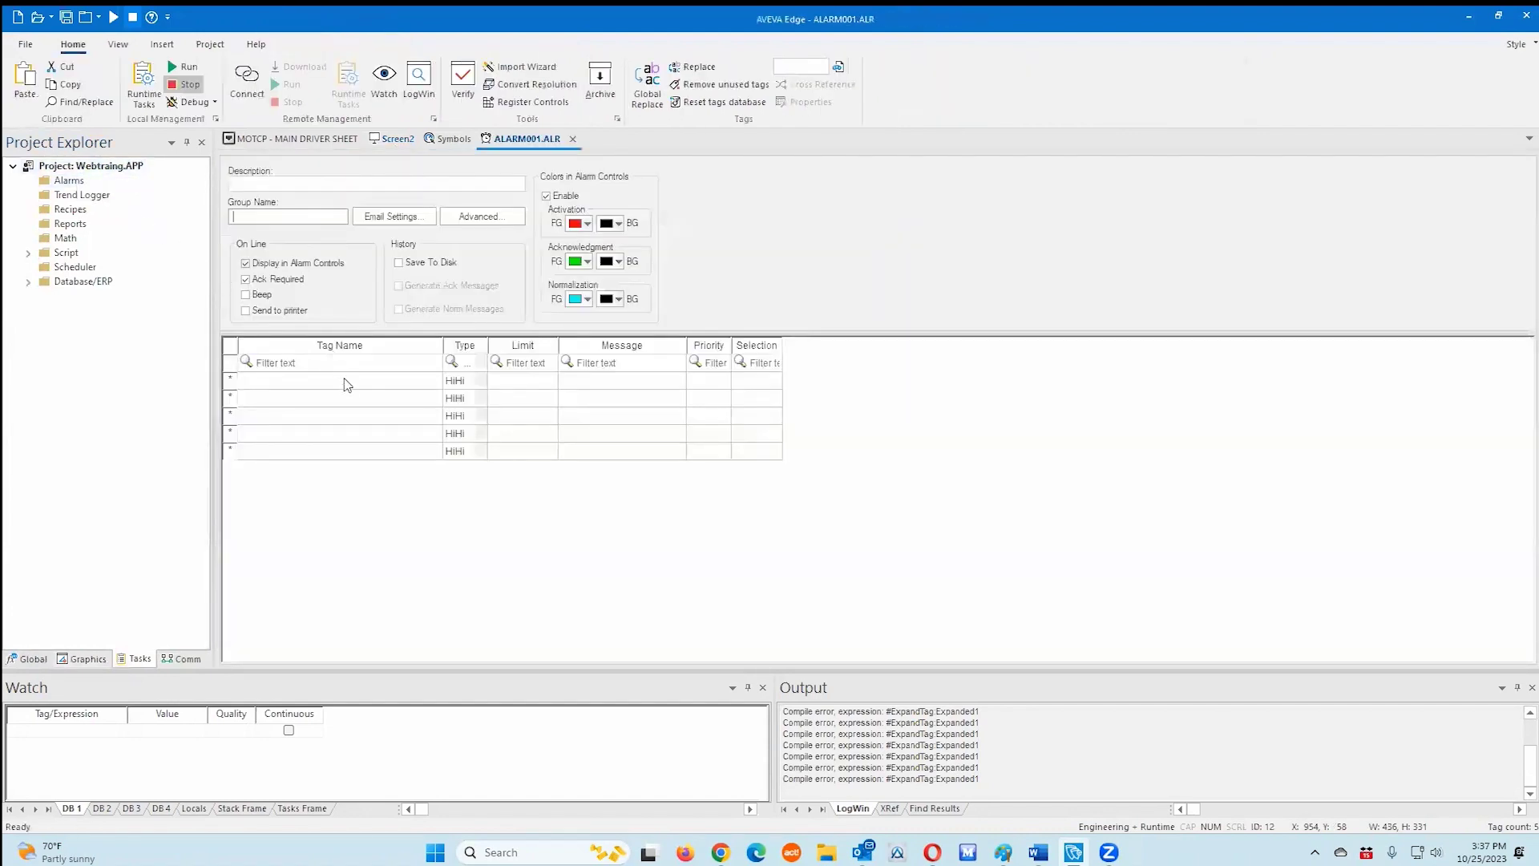
# - Enter the first alarm: tag AI0, limit 600, message 'Hi Limit Alarm'
pyautogui.click(284, 388)
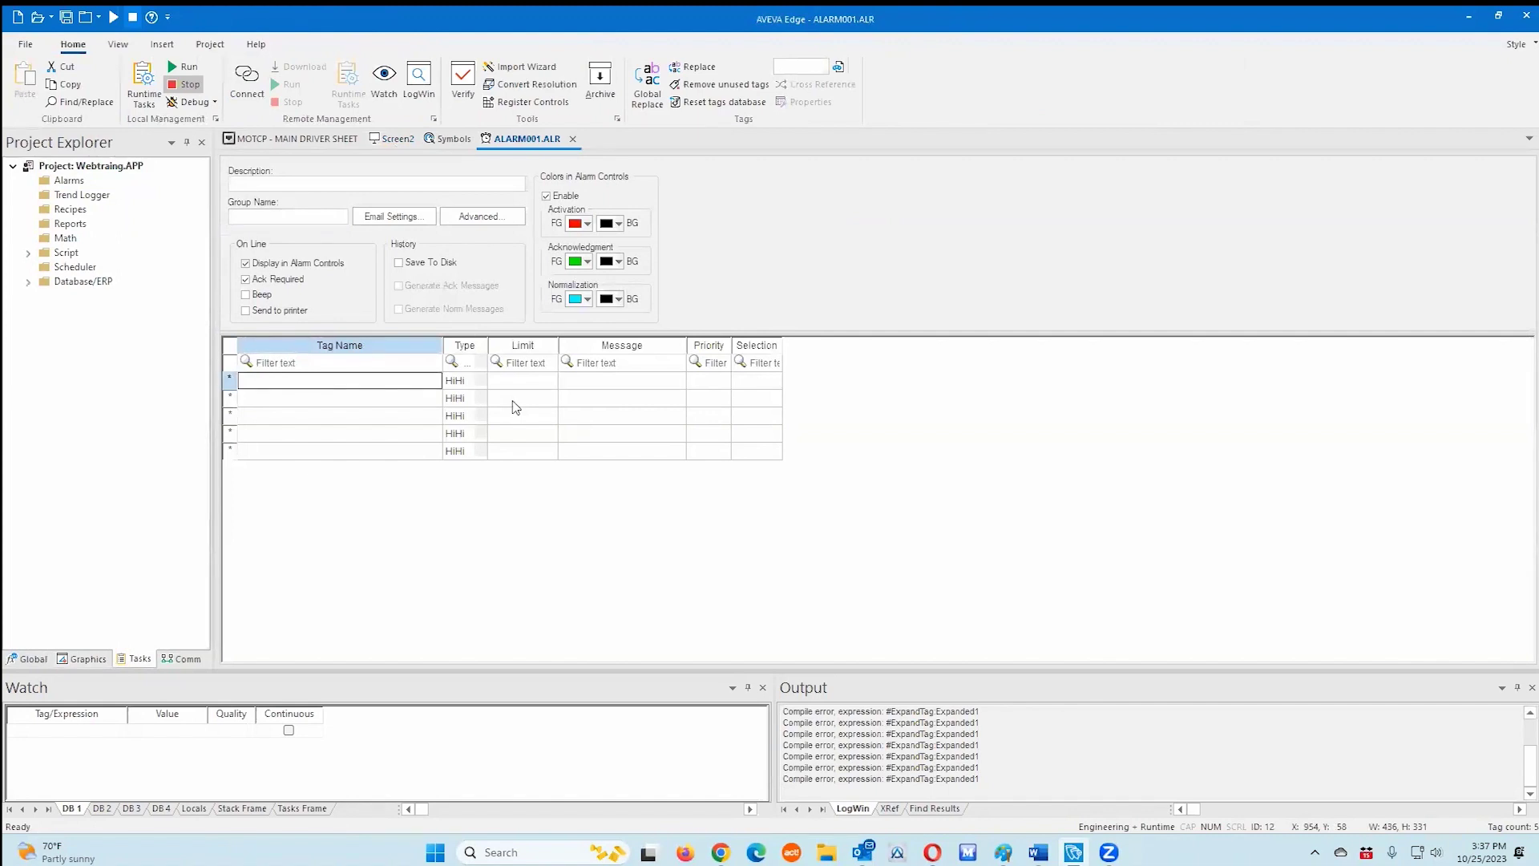
pyautogui.write('Al')
pyautogui.click(515, 388)
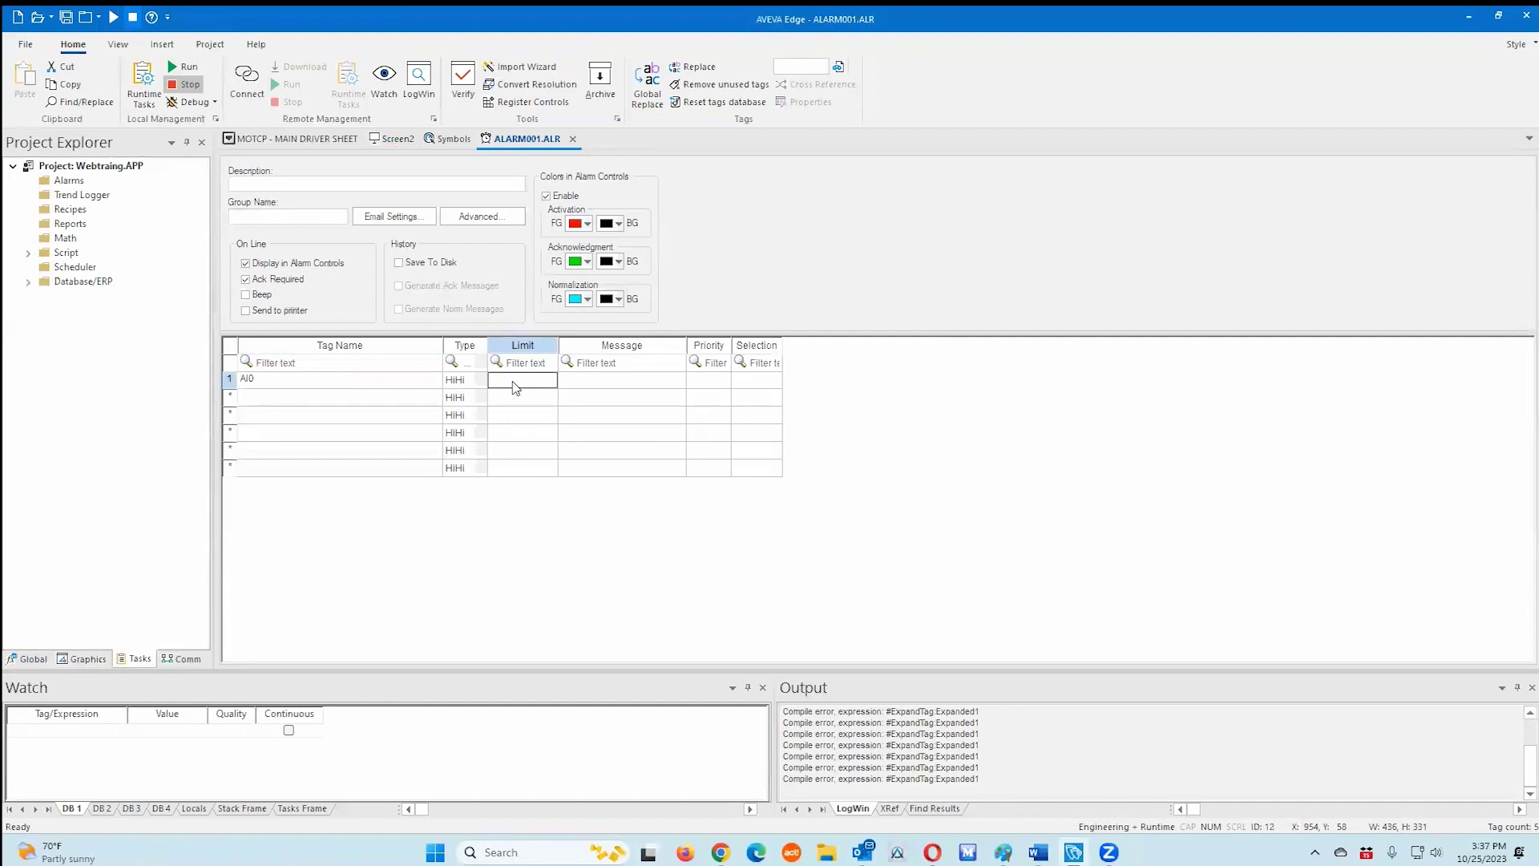
pyautogui.write('600')
pyautogui.click(595, 382)
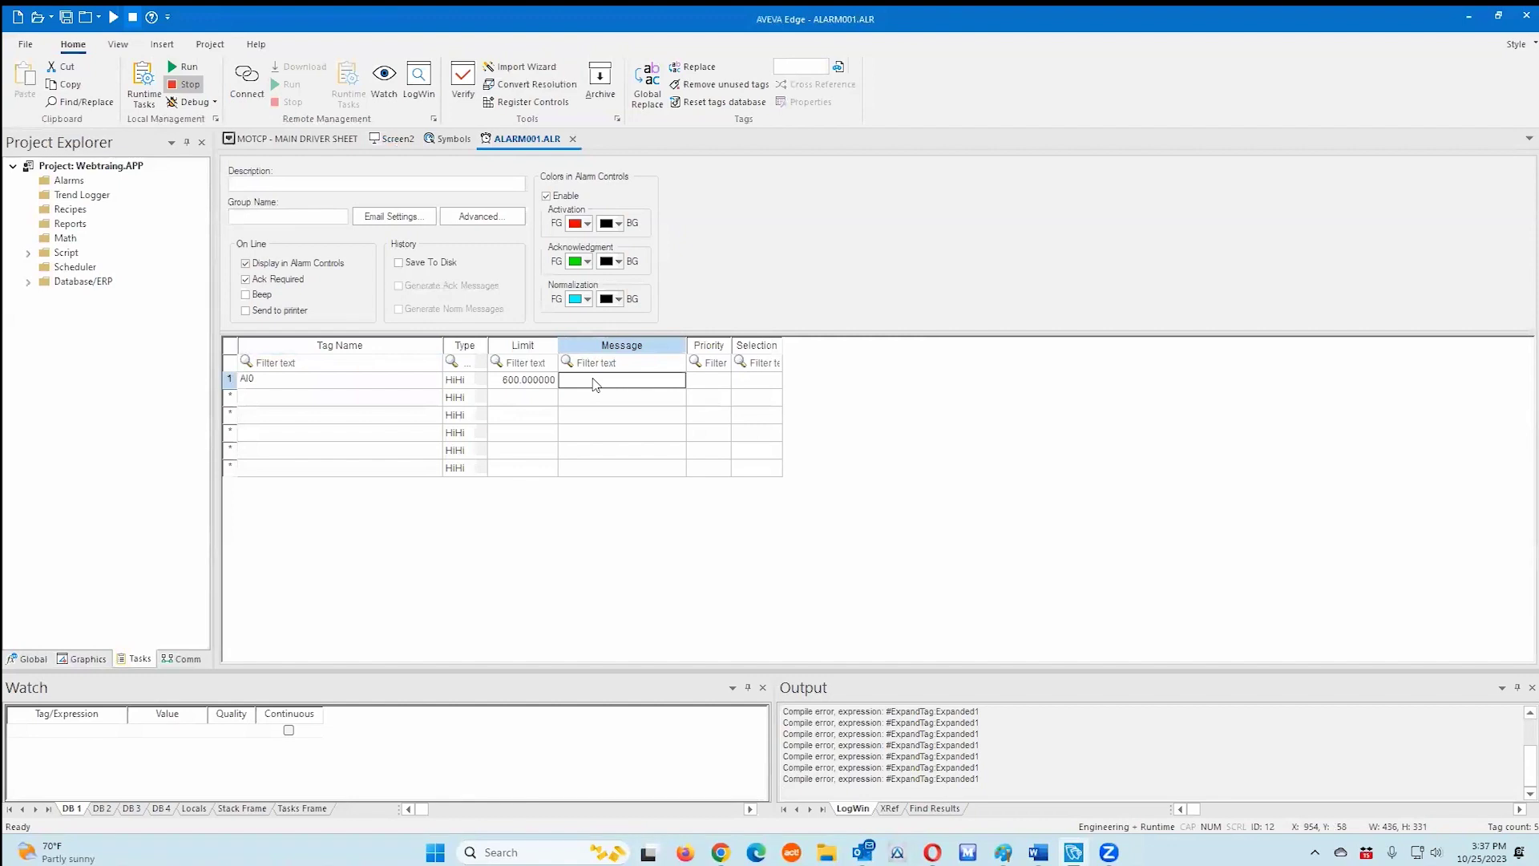
pyautogui.write('Hi Limit Alara')
pyautogui.press('BackSpace')
# - Add an AI4 alarm at limit 20 with message 'Temperature Alarm', then close and save the worksheet
pyautogui.write('m')
pyautogui.click(249, 400)
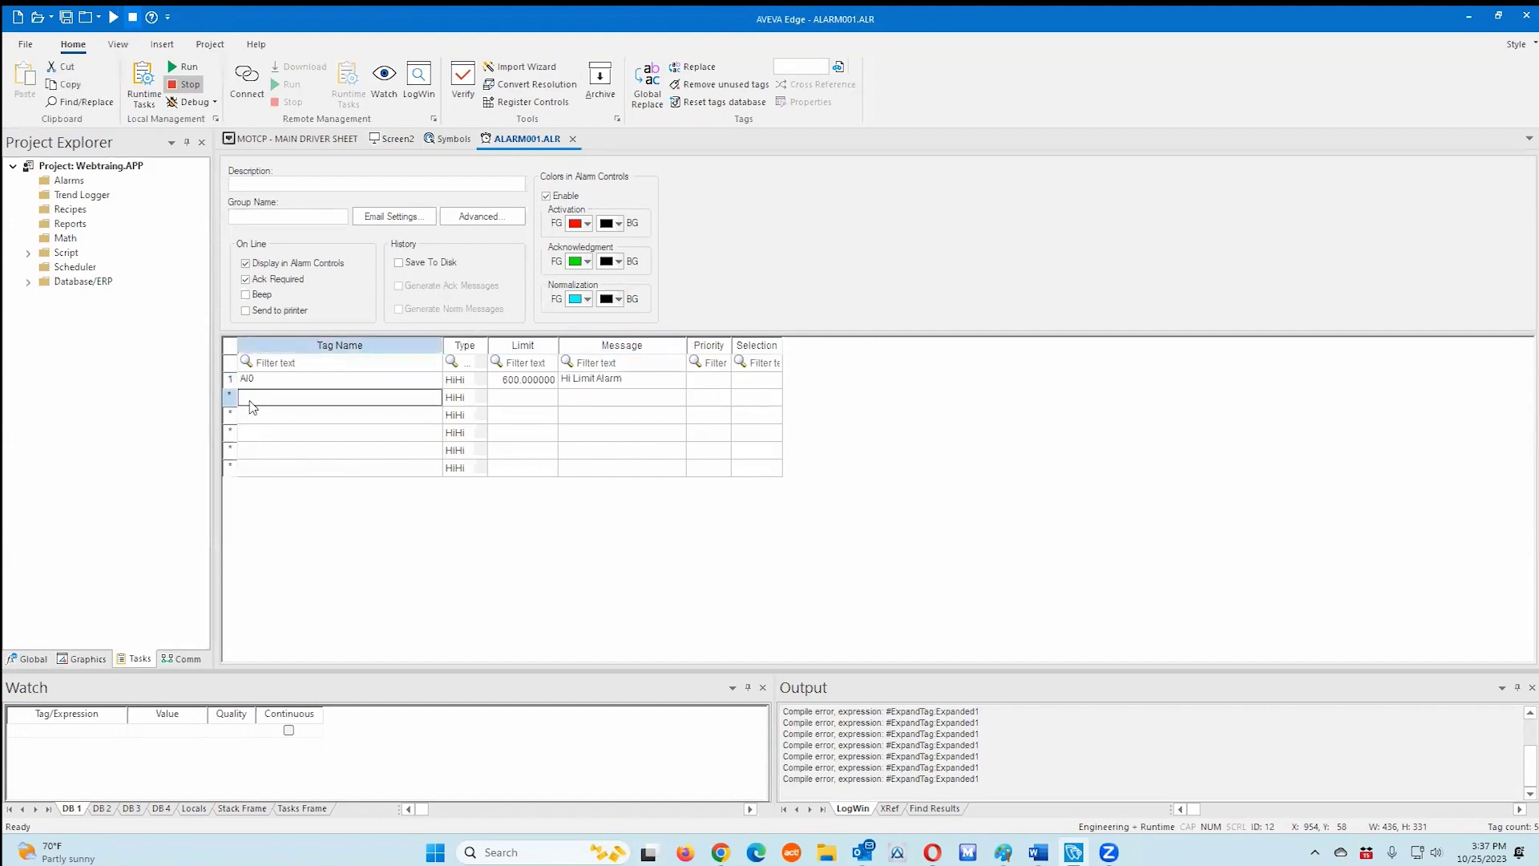
pyautogui.write('AI4')
pyautogui.click(520, 398)
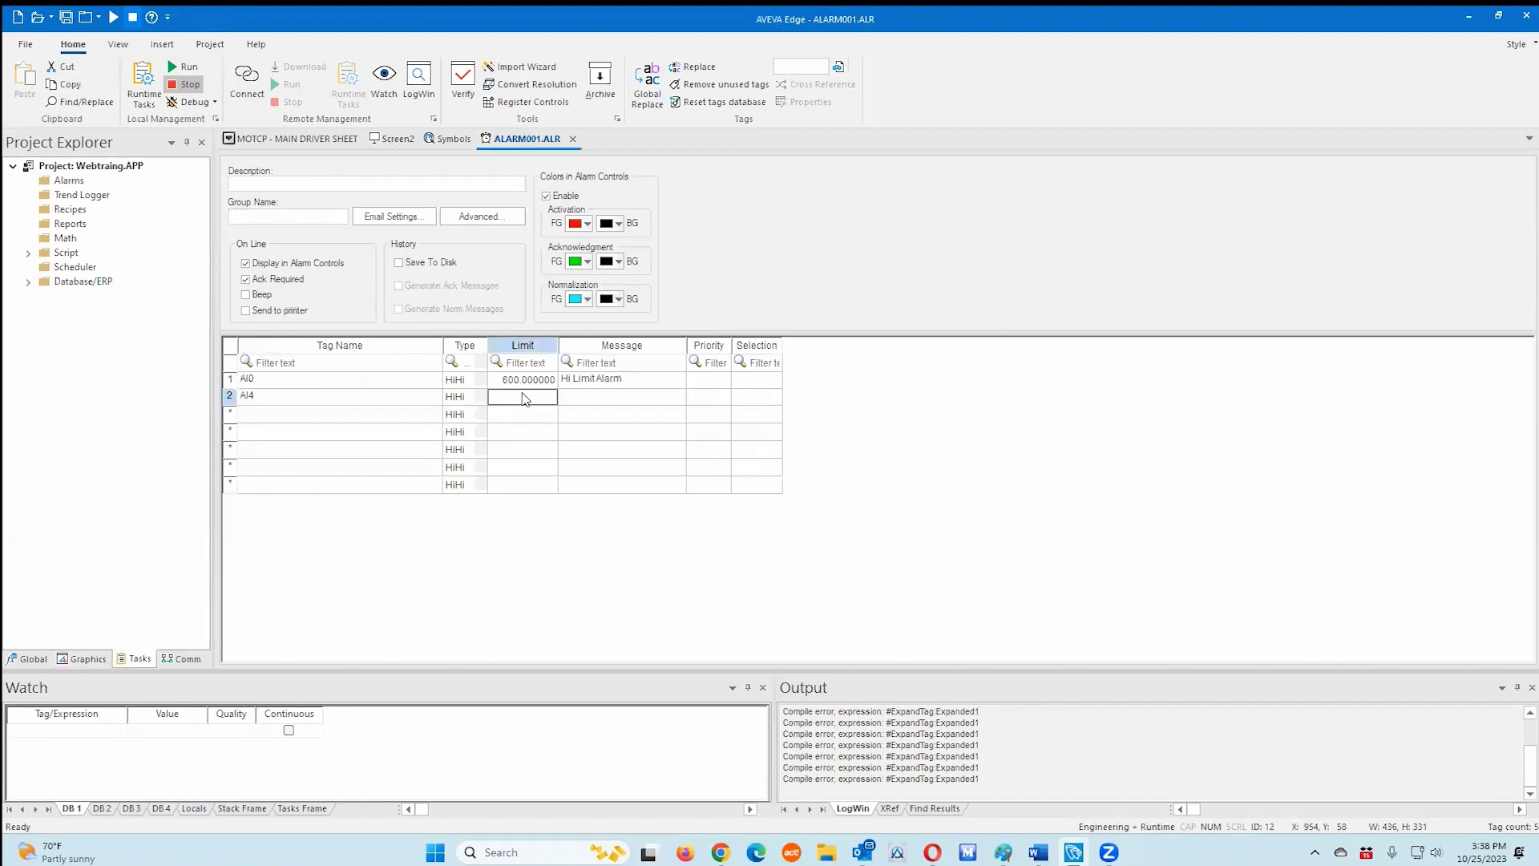
pyautogui.write('20')
pyautogui.click(586, 399)
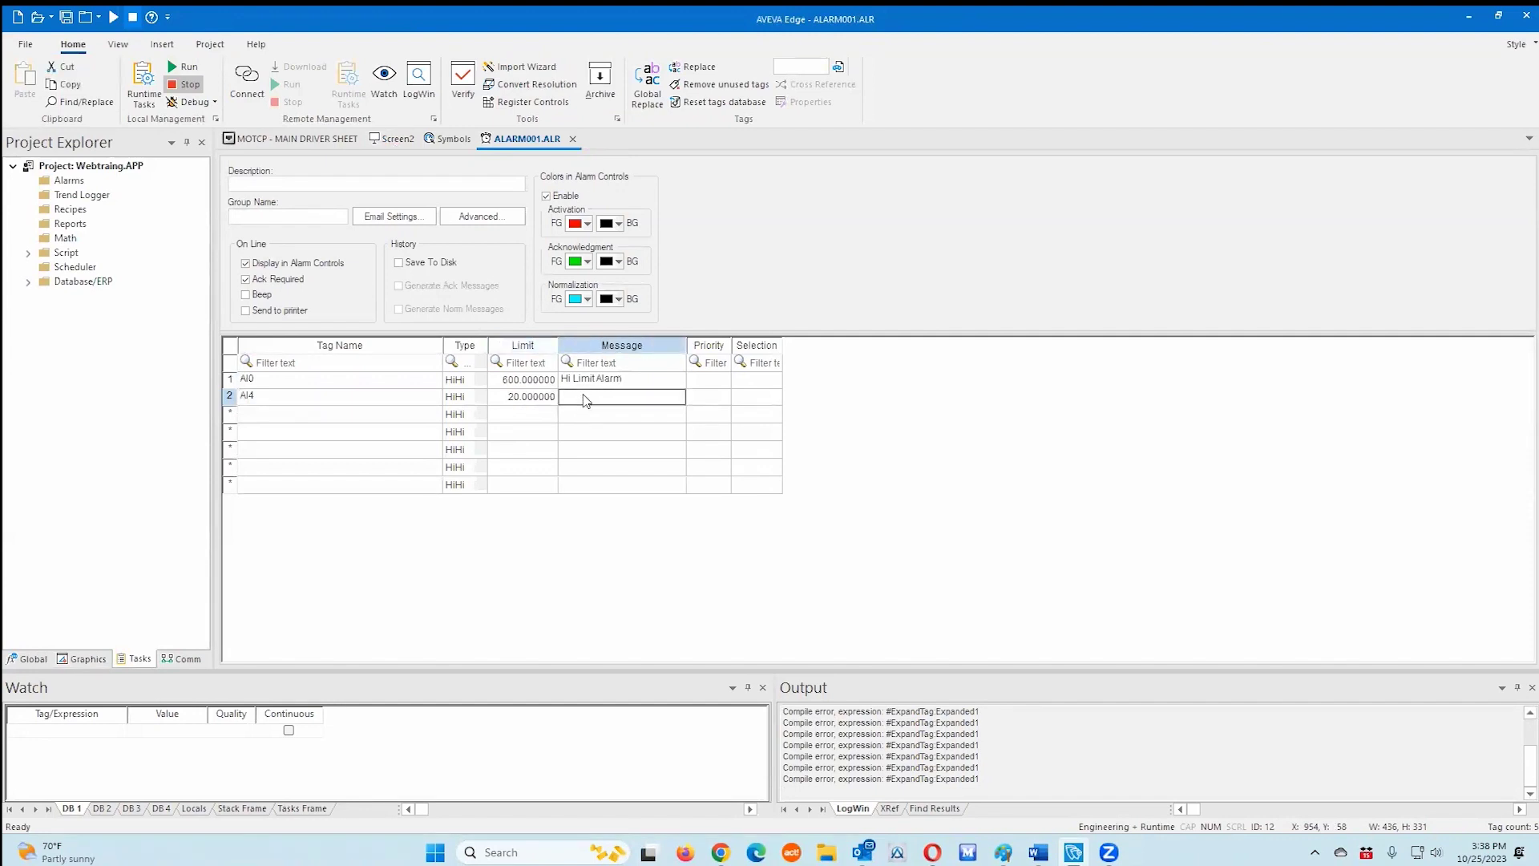
pyautogui.write('Temperature Alarm')
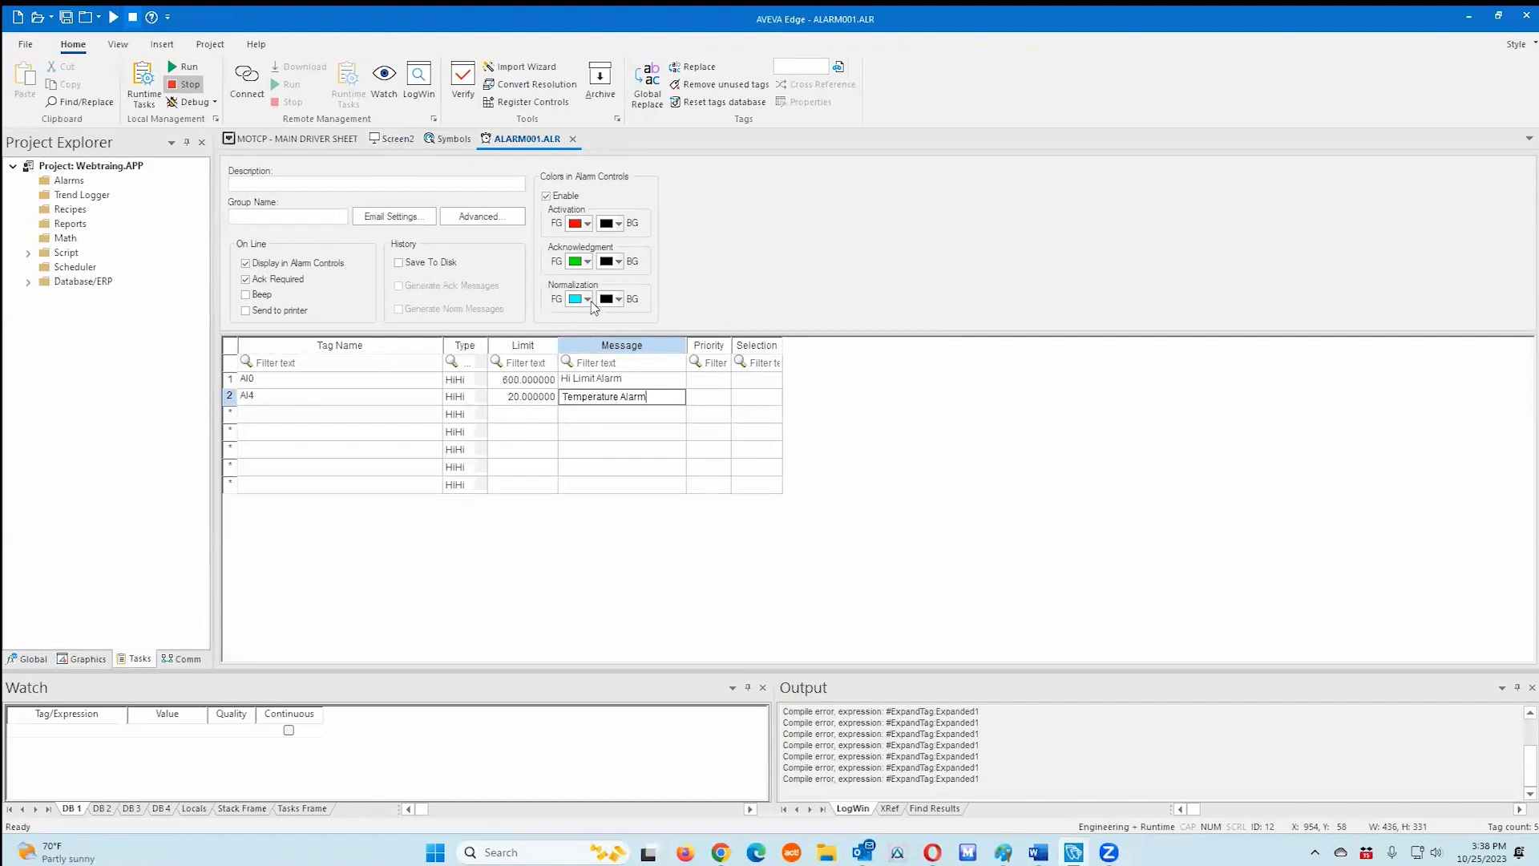
pyautogui.click(573, 140)
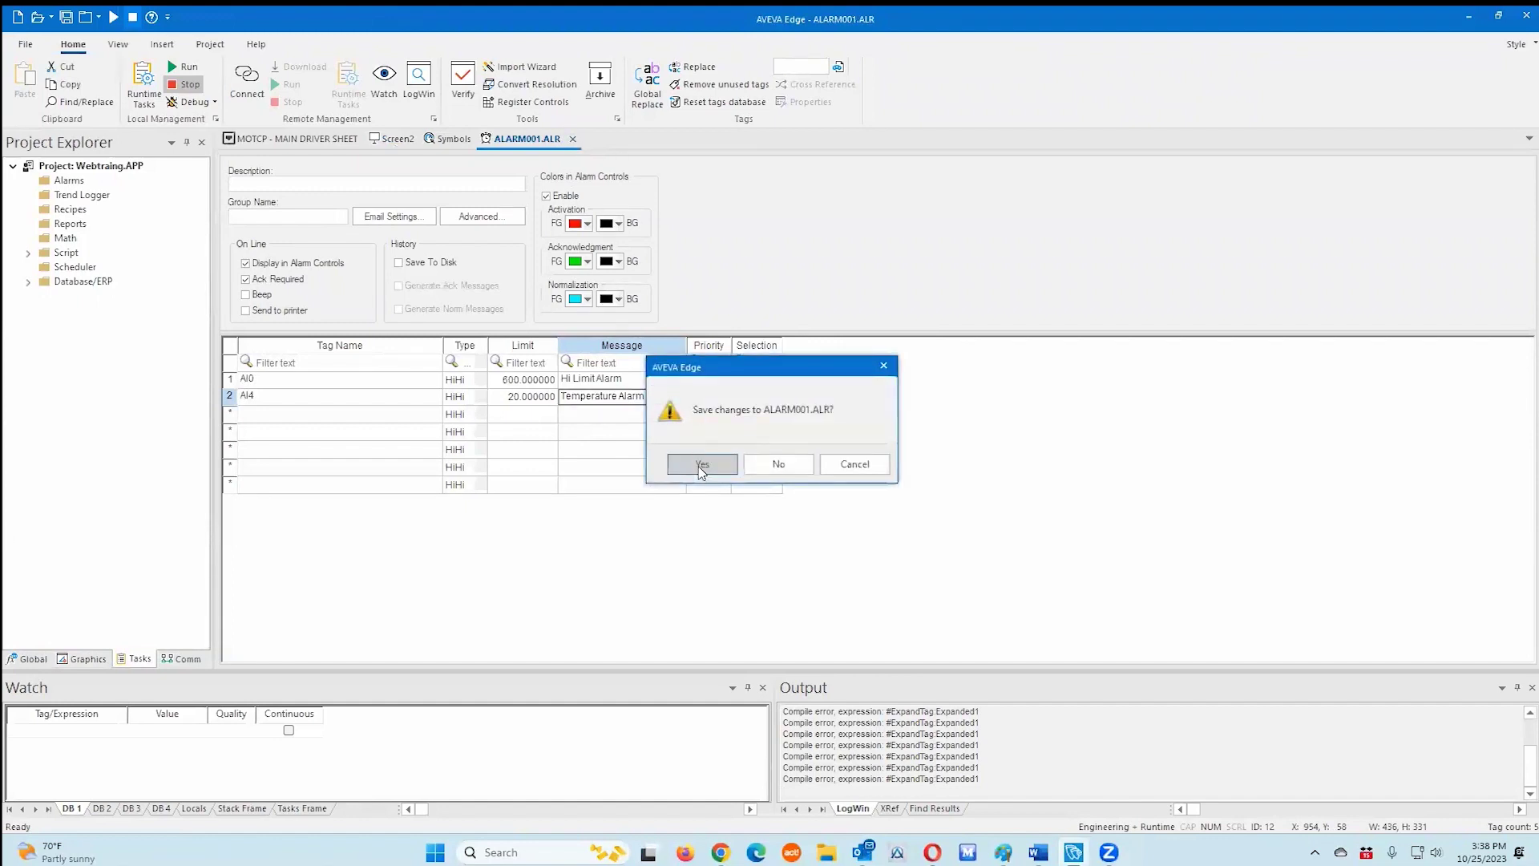
pyautogui.click(699, 466)
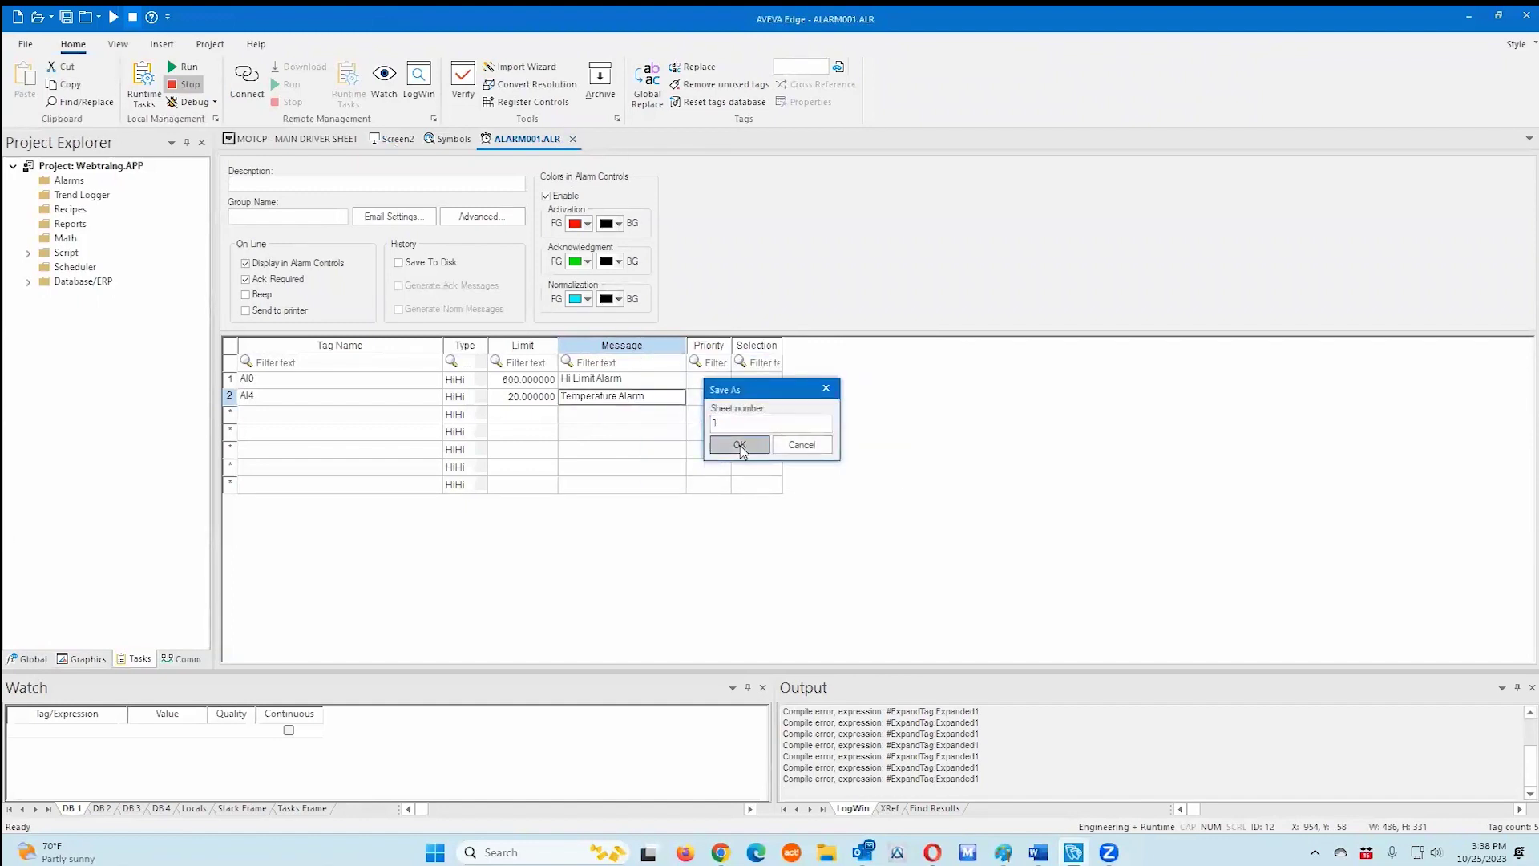
# - Save the alarm worksheet as sheet 1 and save Screen2 as Screen2.scc
pyautogui.click(739, 446)
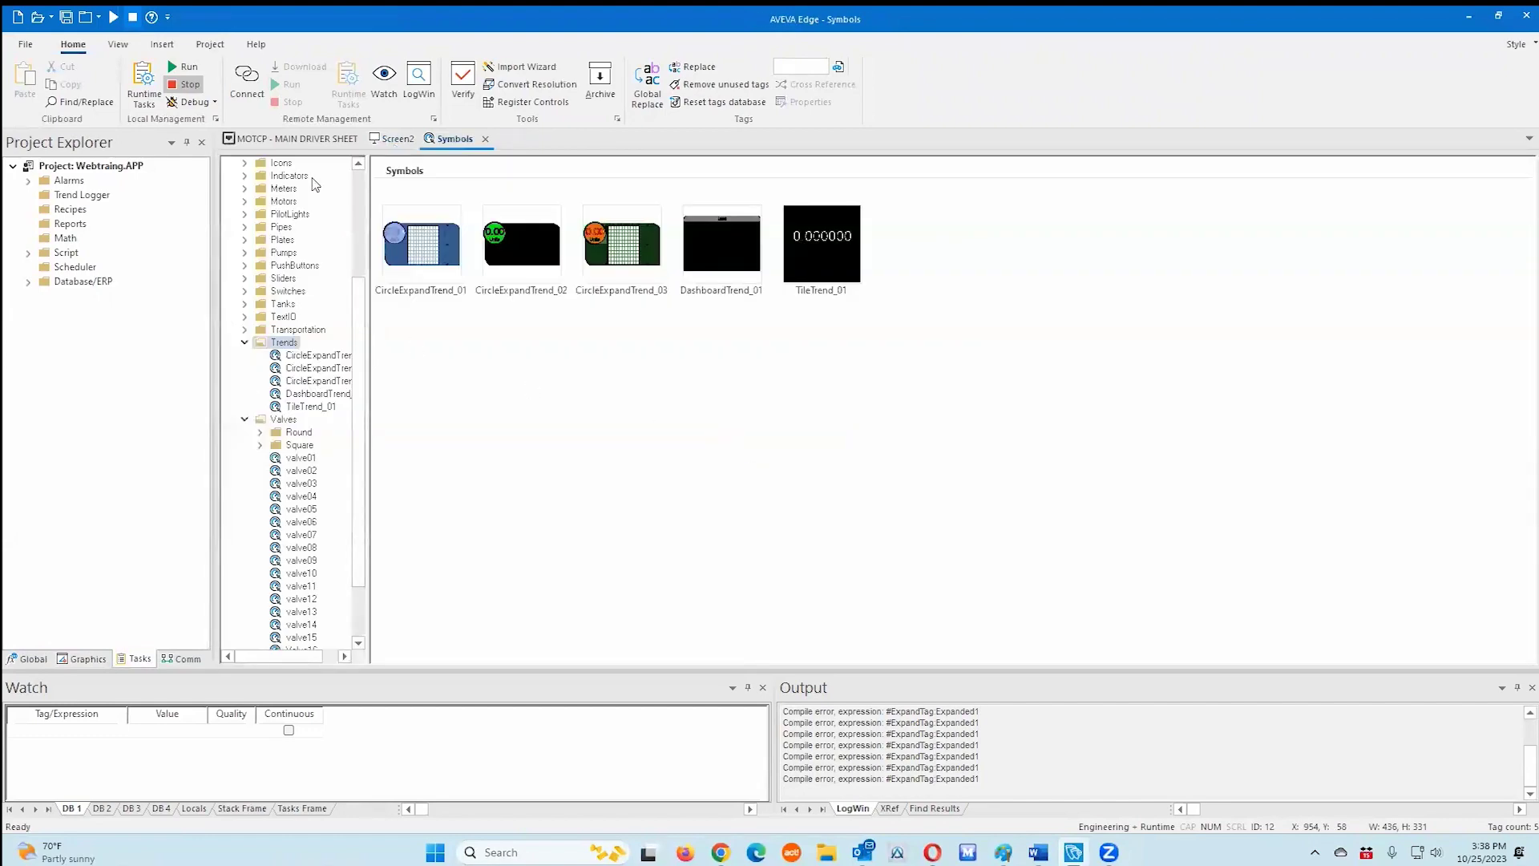
pyautogui.click(396, 140)
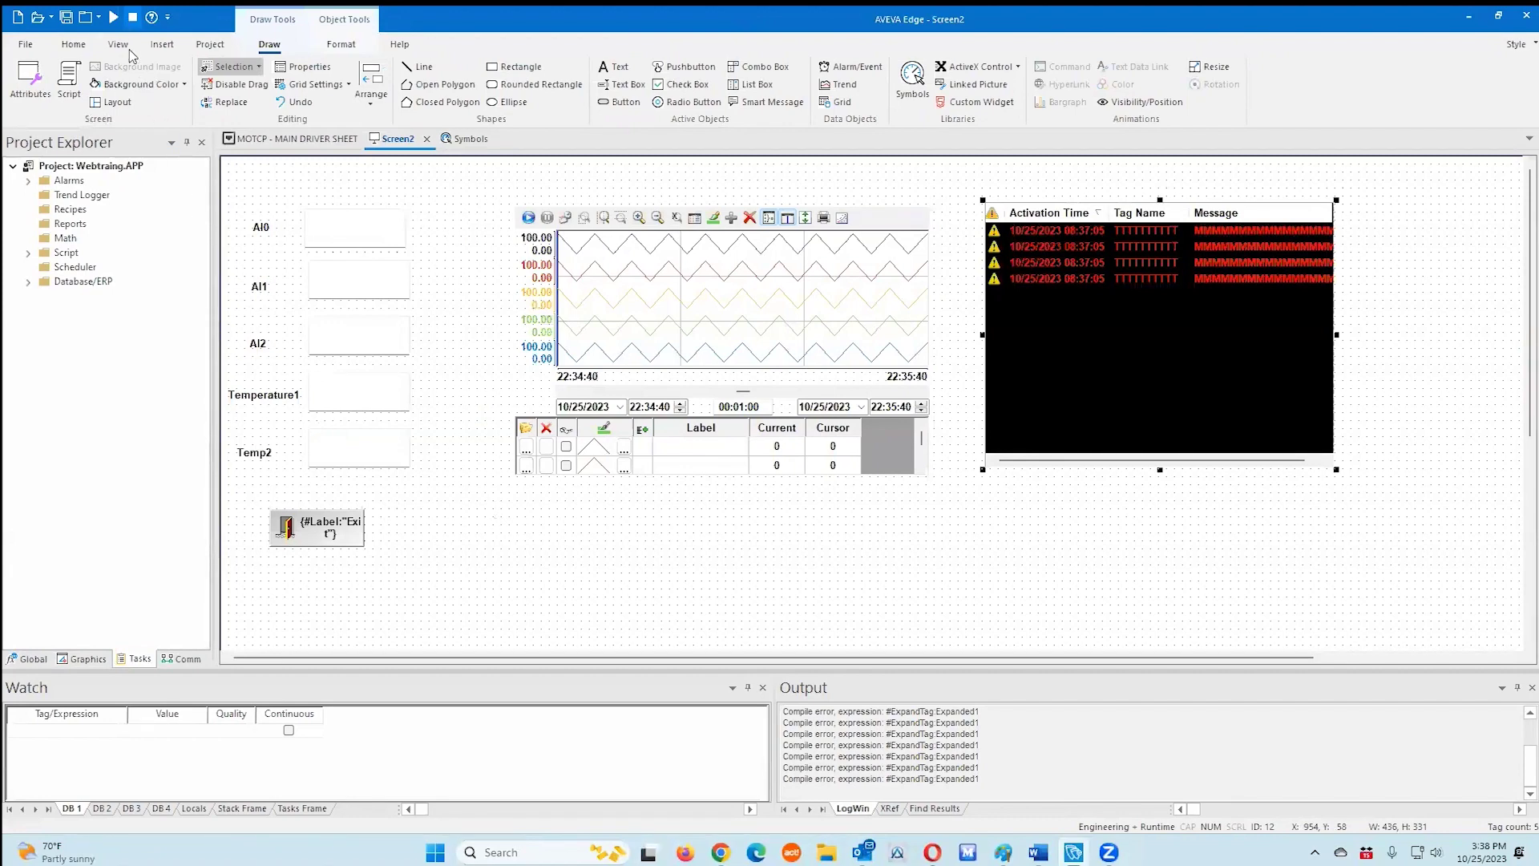
pyautogui.click(70, 23)
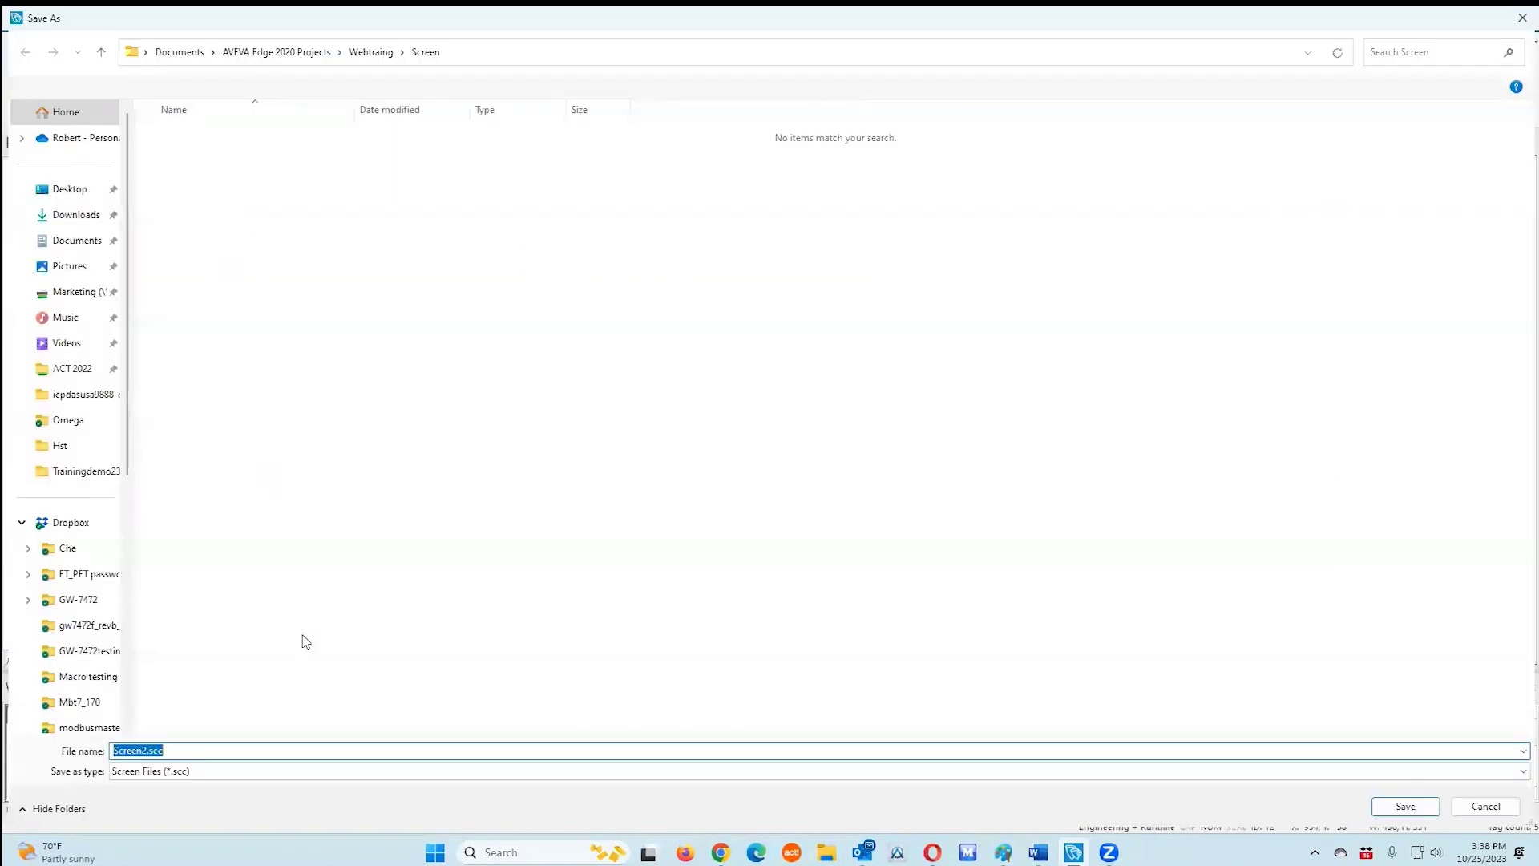
pyautogui.click(1401, 806)
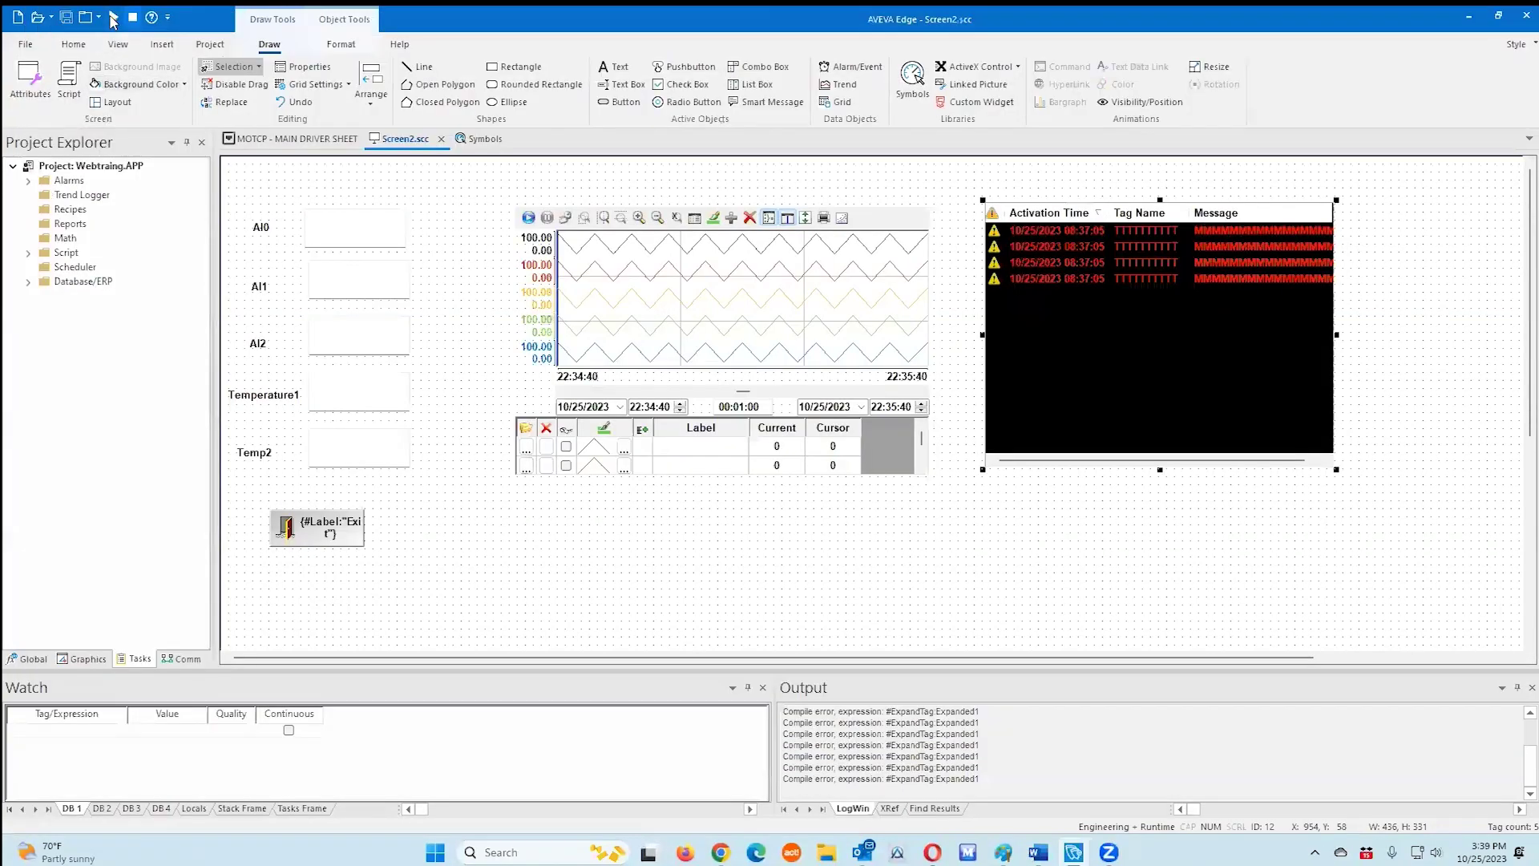
# - Run the application to test the alarms, exit via the Exit button, and open the AI1 box's properties
pyautogui.click(112, 17)
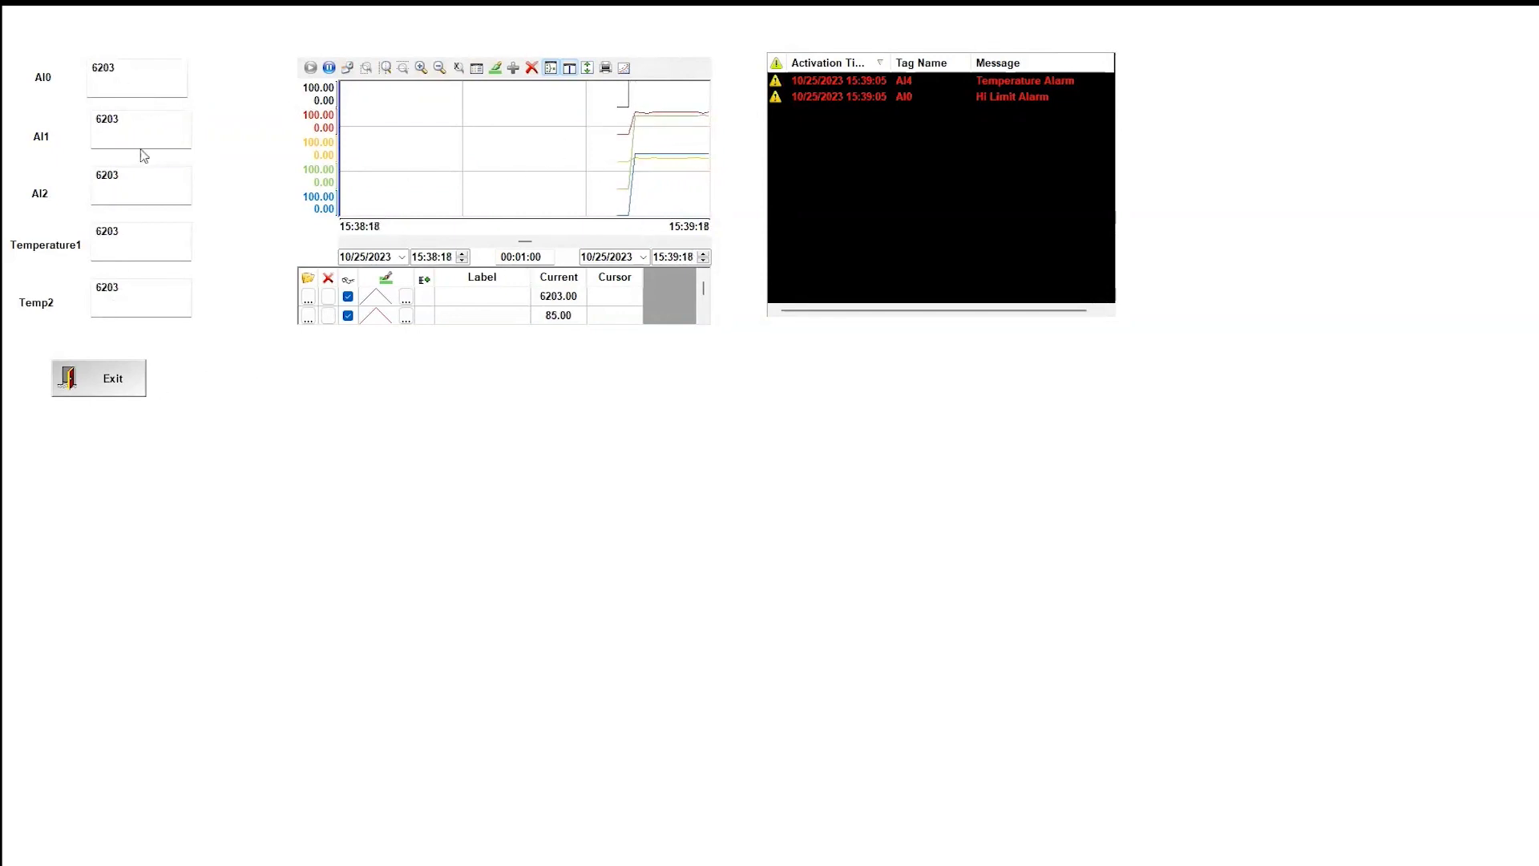
pyautogui.click(102, 383)
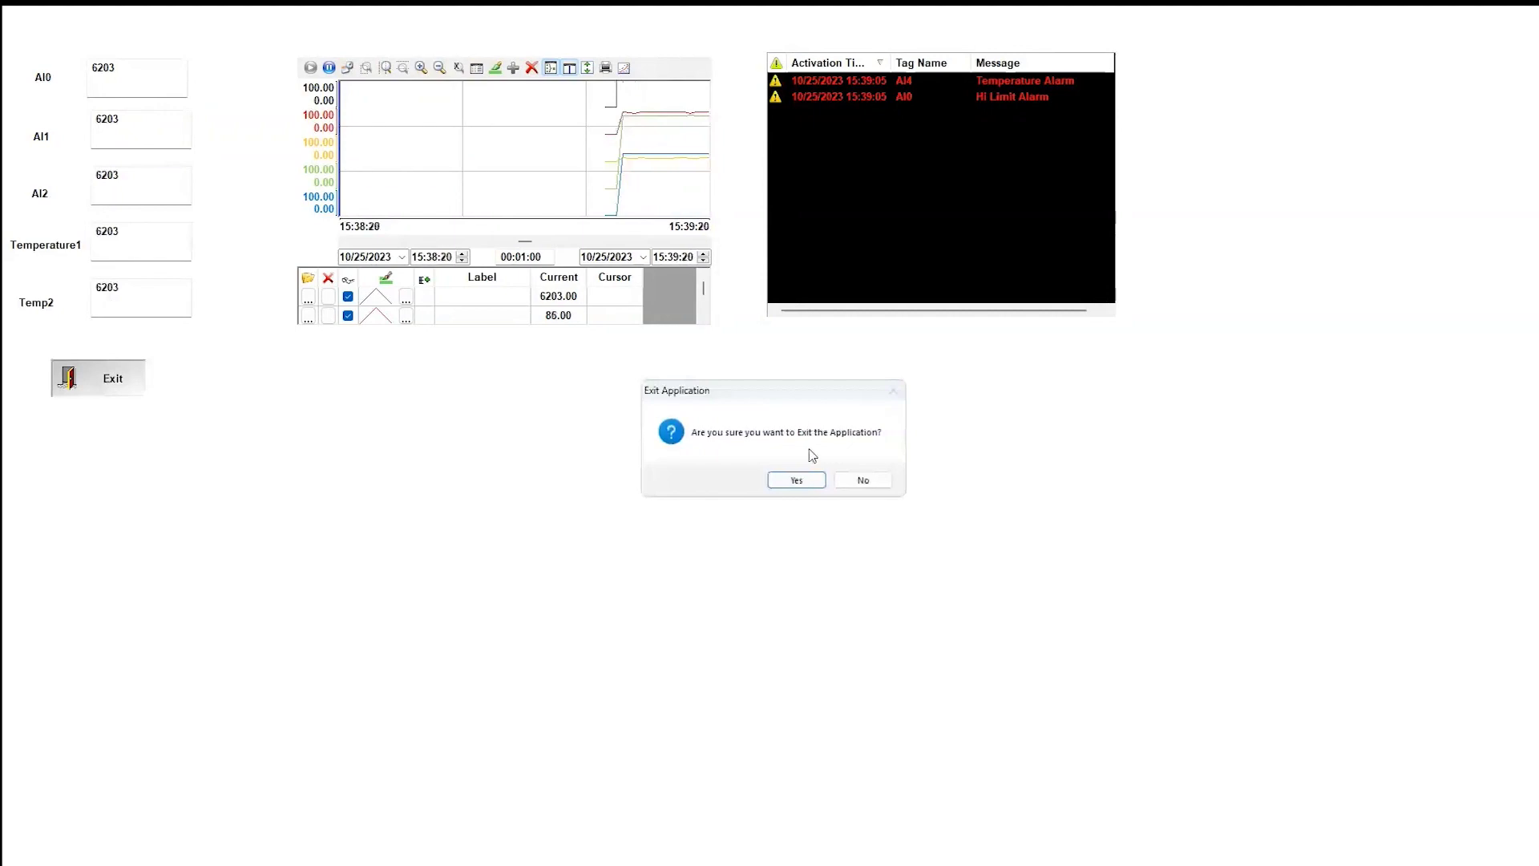
pyautogui.click(796, 479)
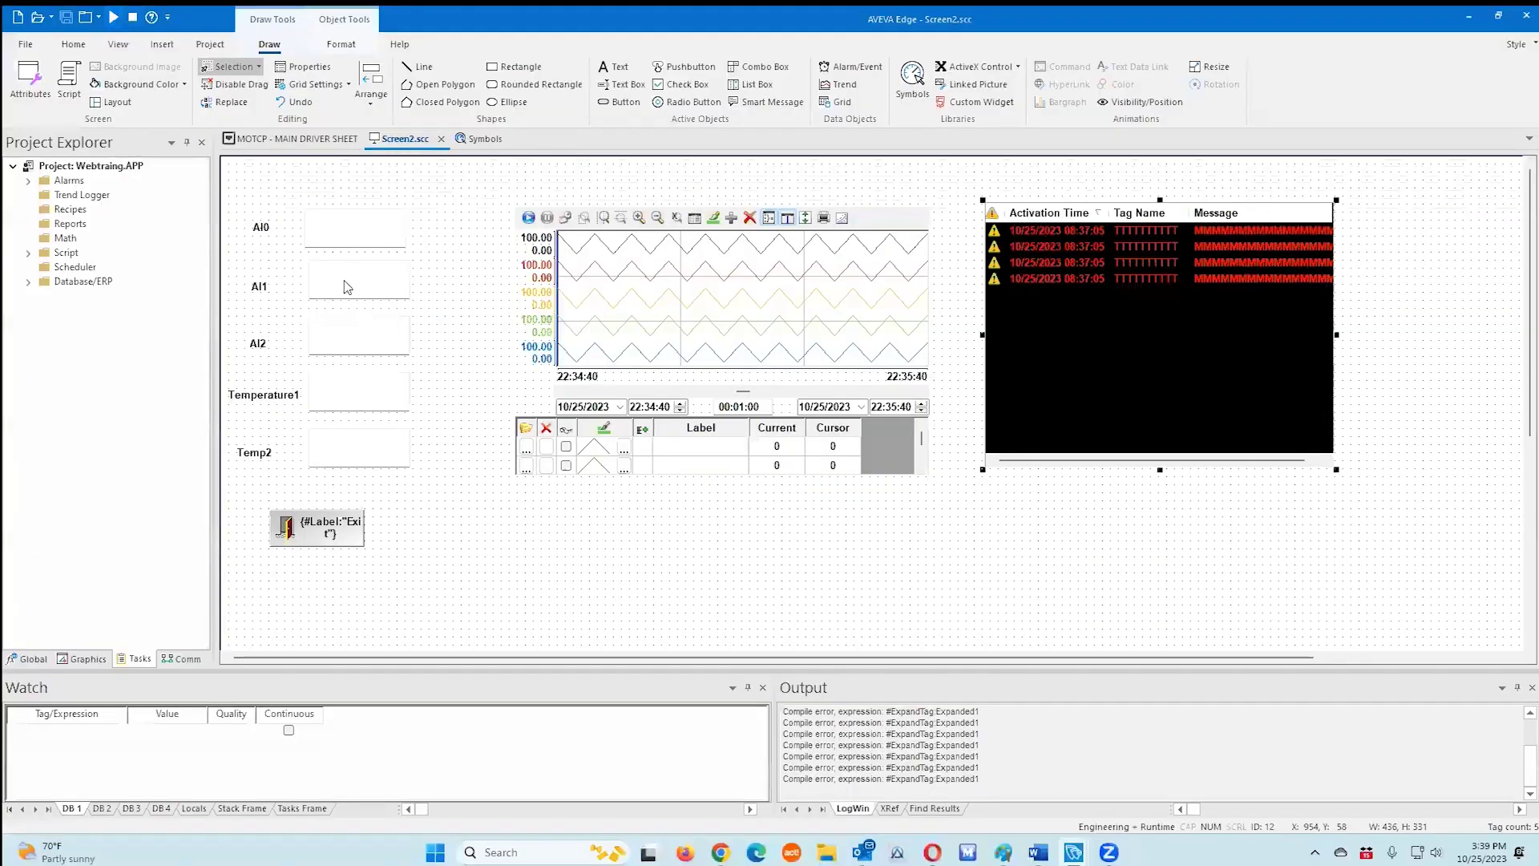
pyautogui.doubleClick(356, 288)
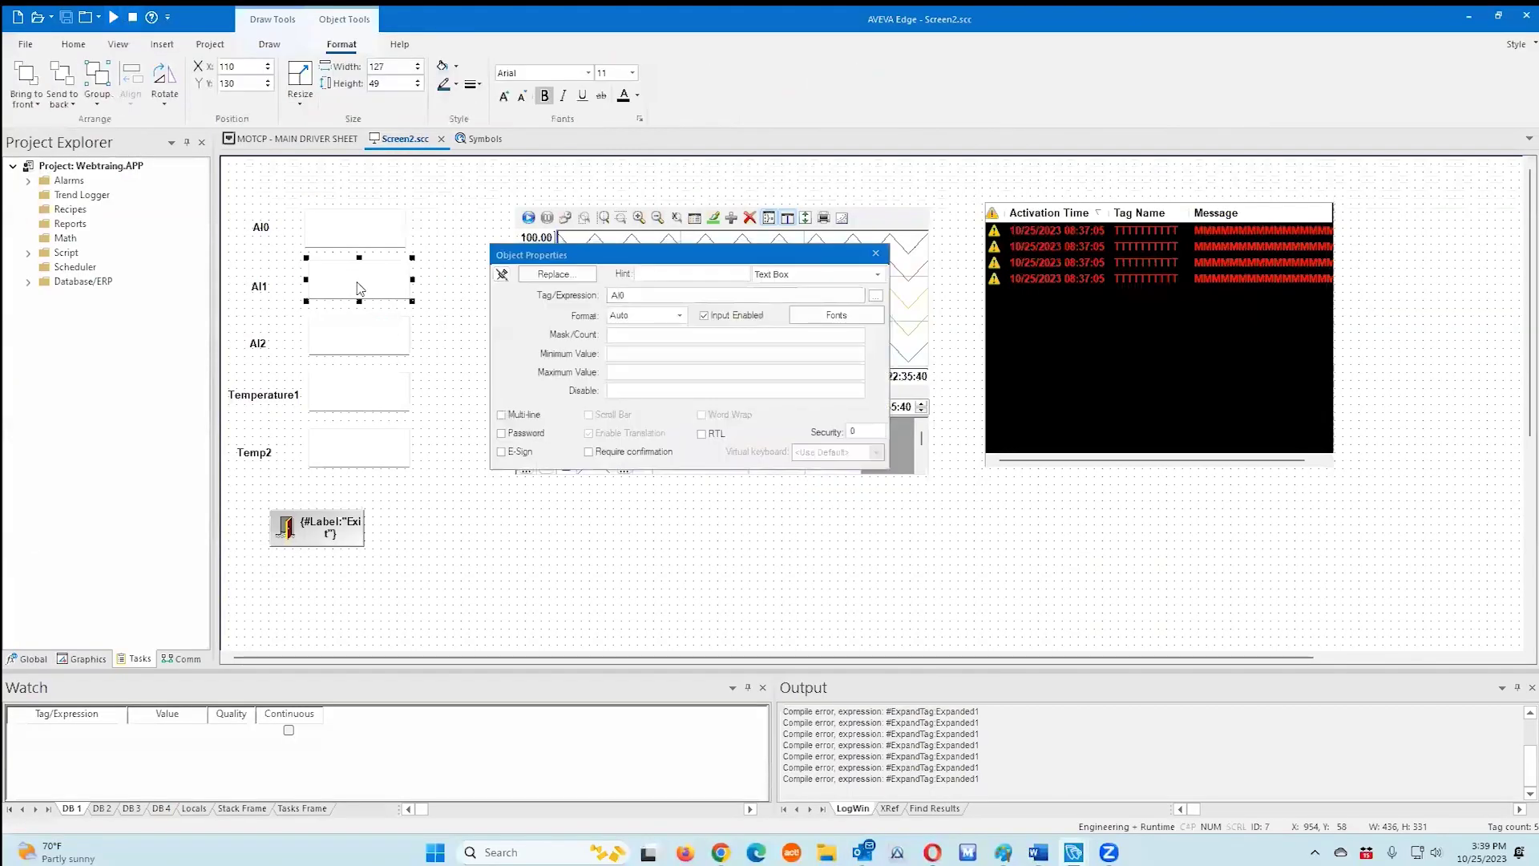
# - Link the AI1 and AI2 text boxes to tags AI1 and AI2 via Object Finder
pyautogui.click(875, 294)
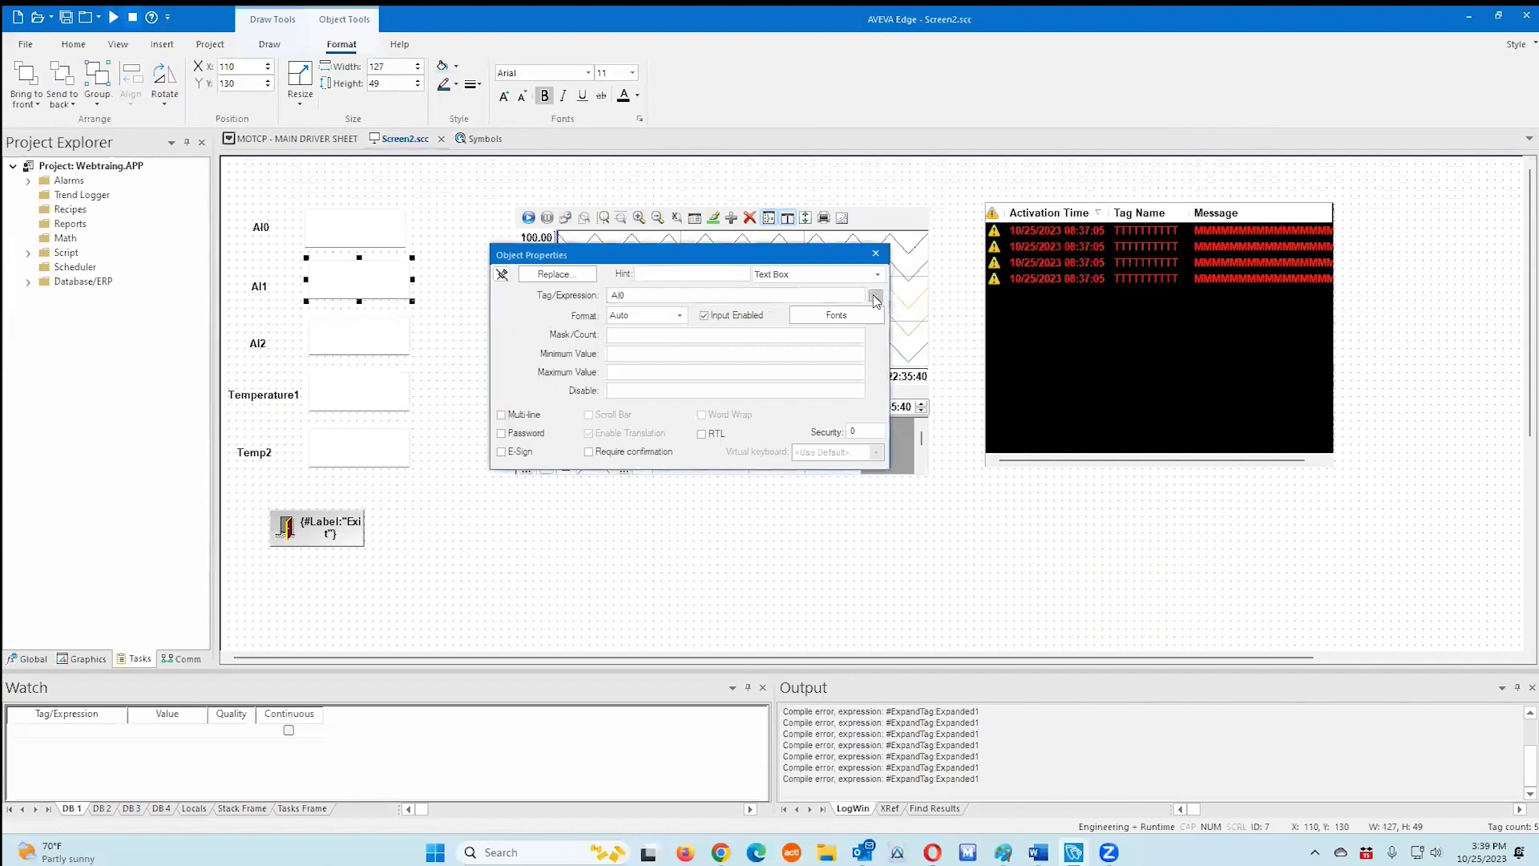
pyautogui.doubleClick(502, 278)
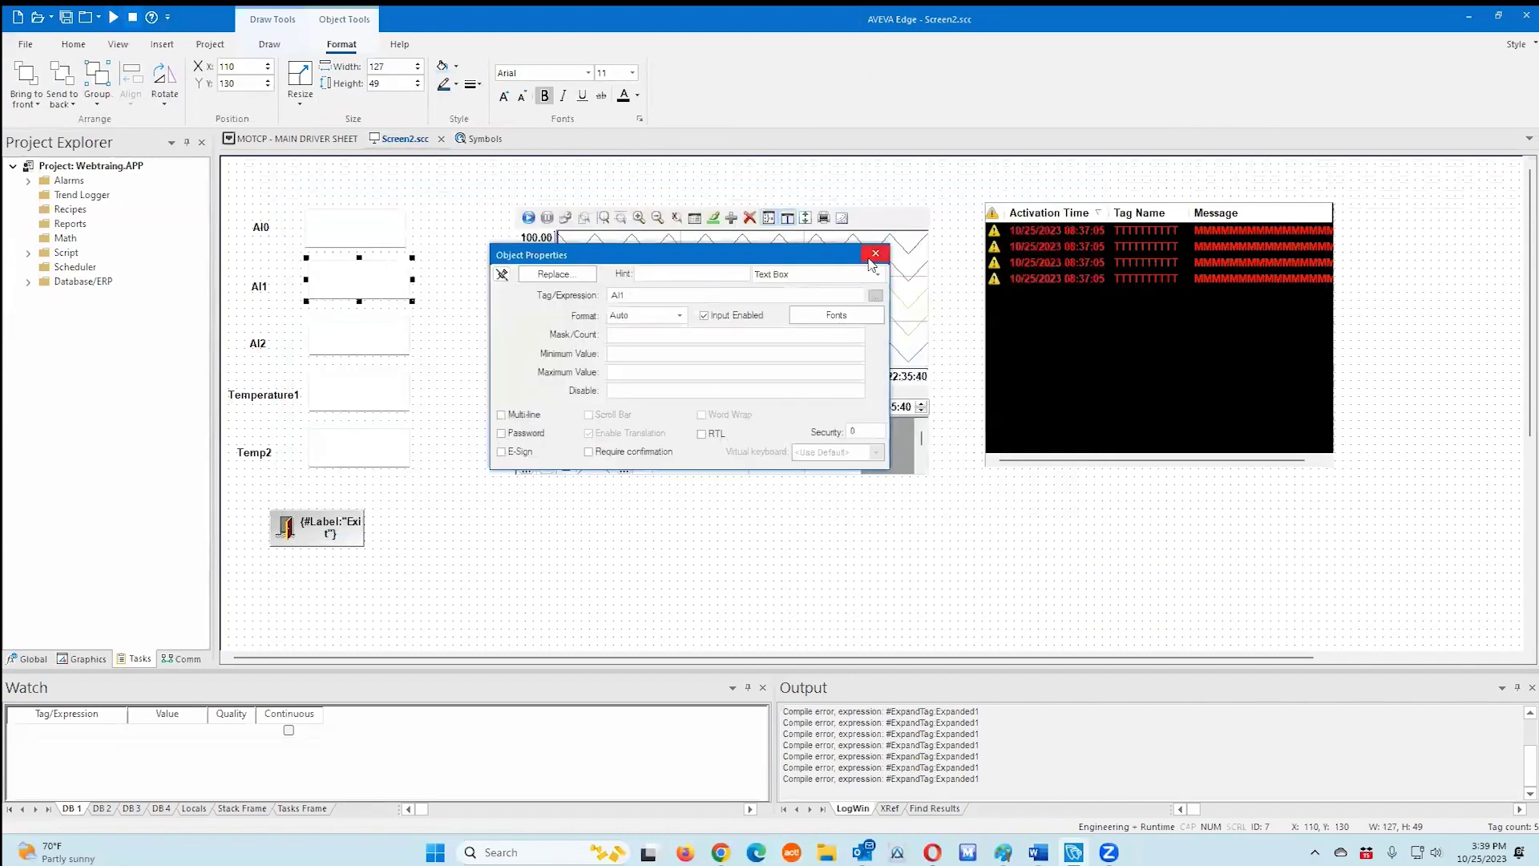
pyautogui.click(875, 254)
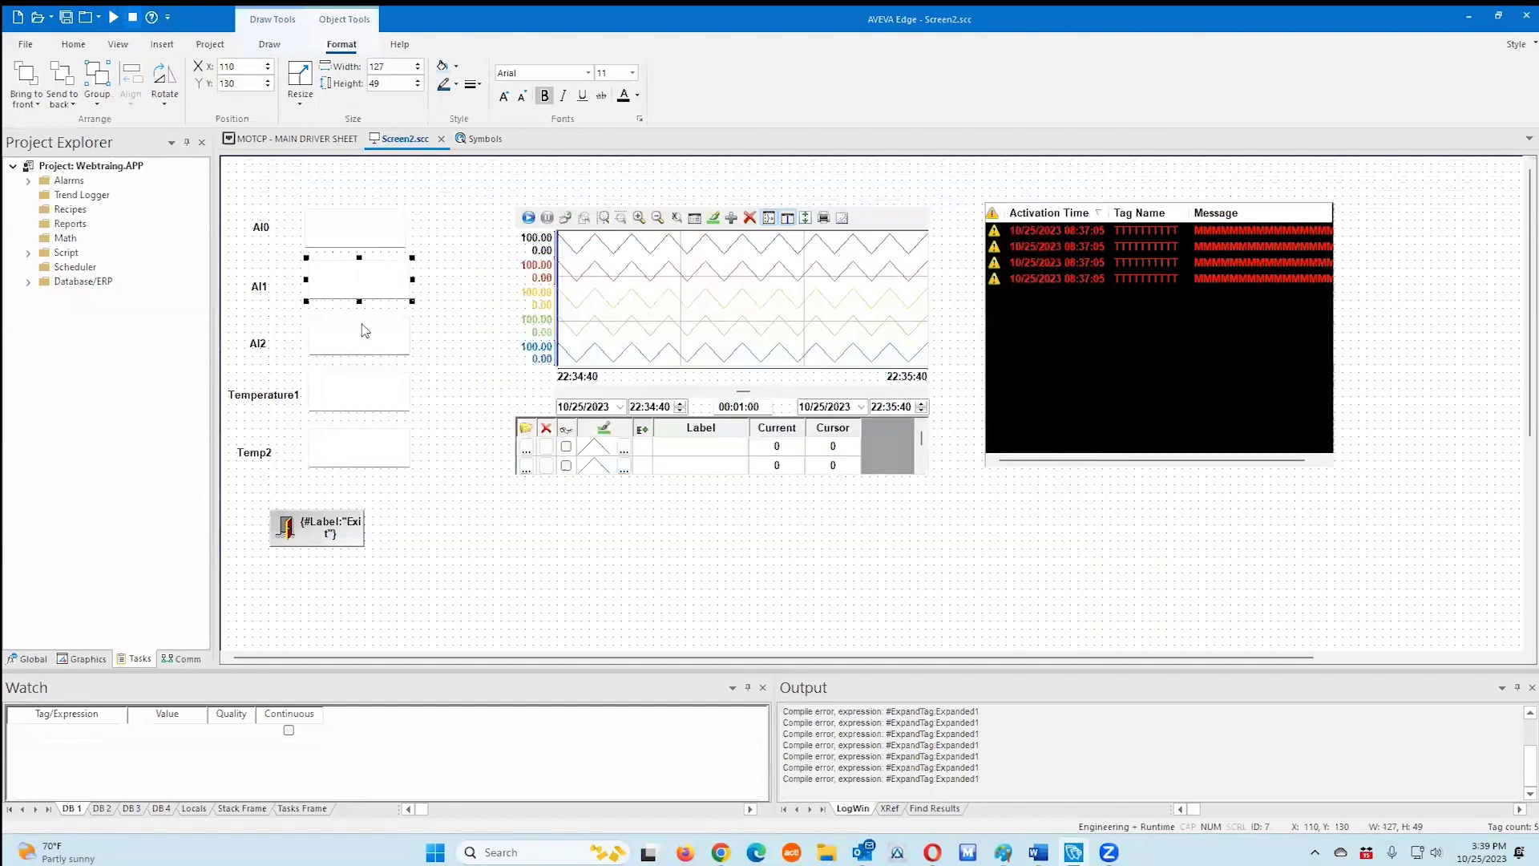
pyautogui.doubleClick(324, 344)
pyautogui.click(875, 295)
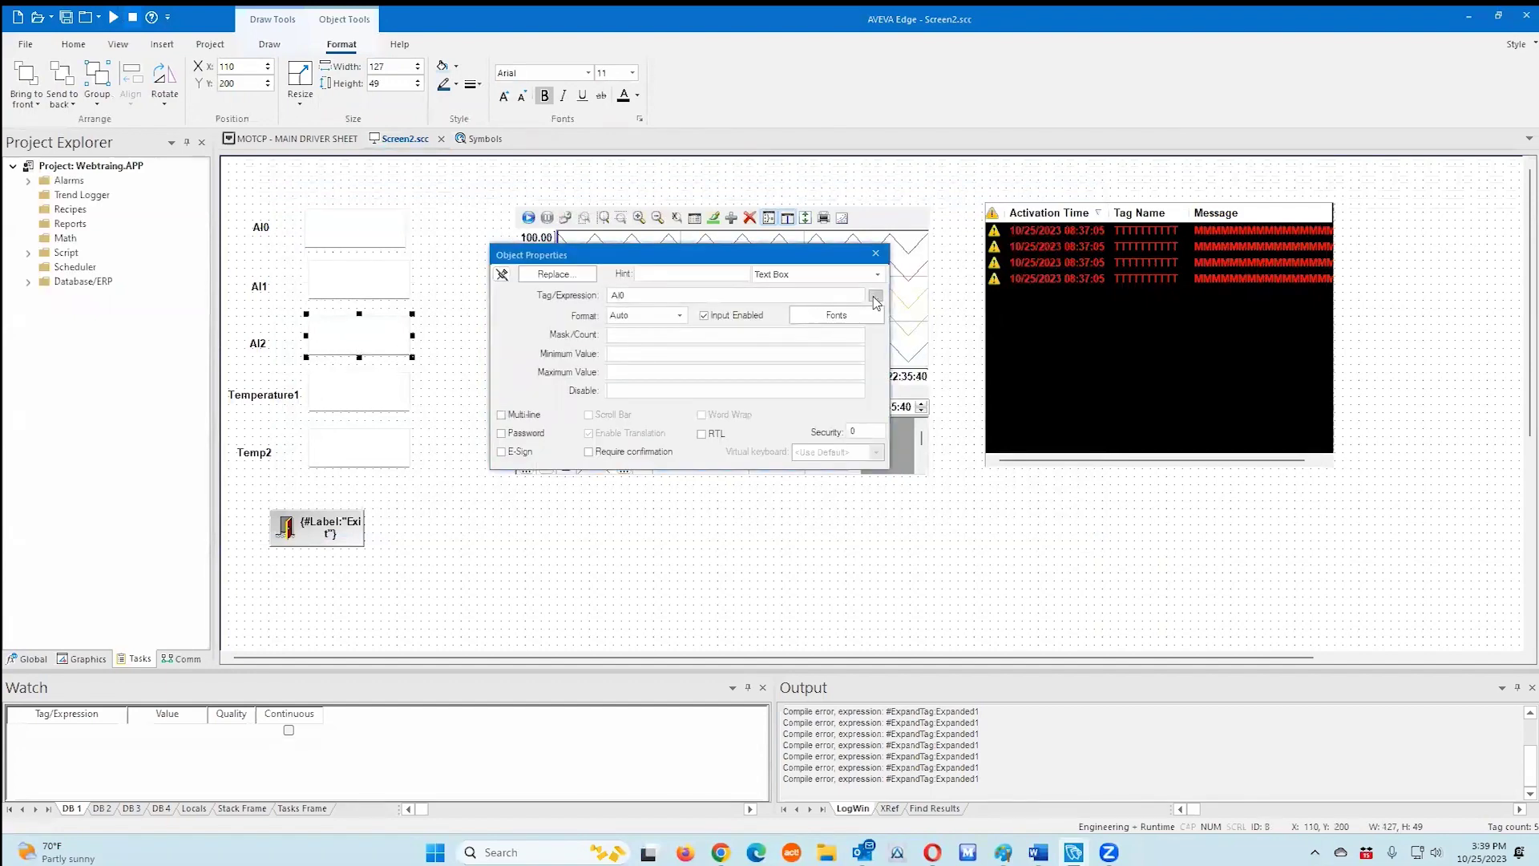
pyautogui.doubleClick(503, 293)
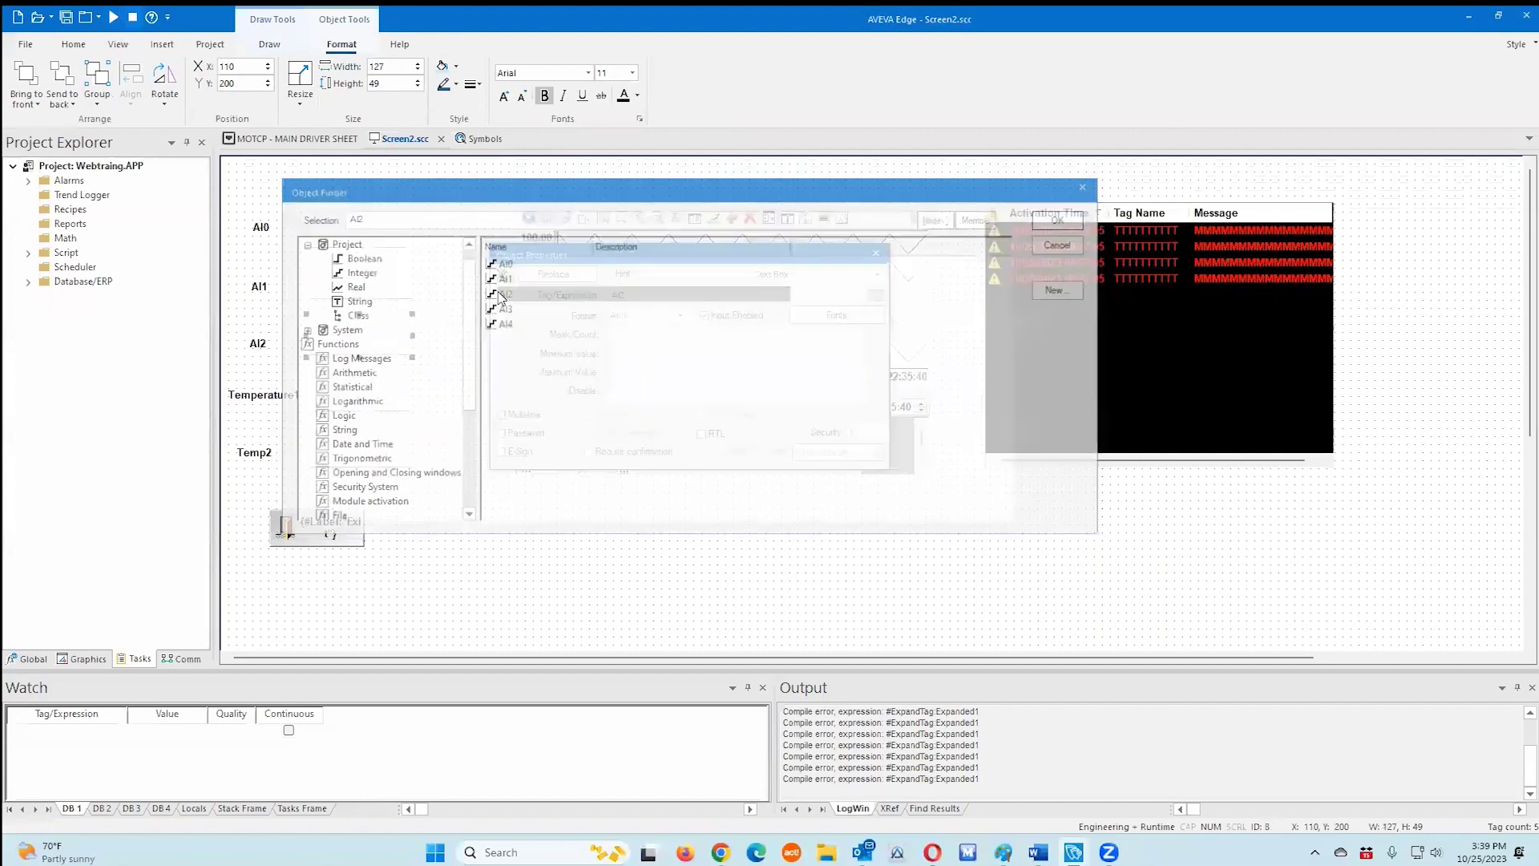
pyautogui.click(873, 254)
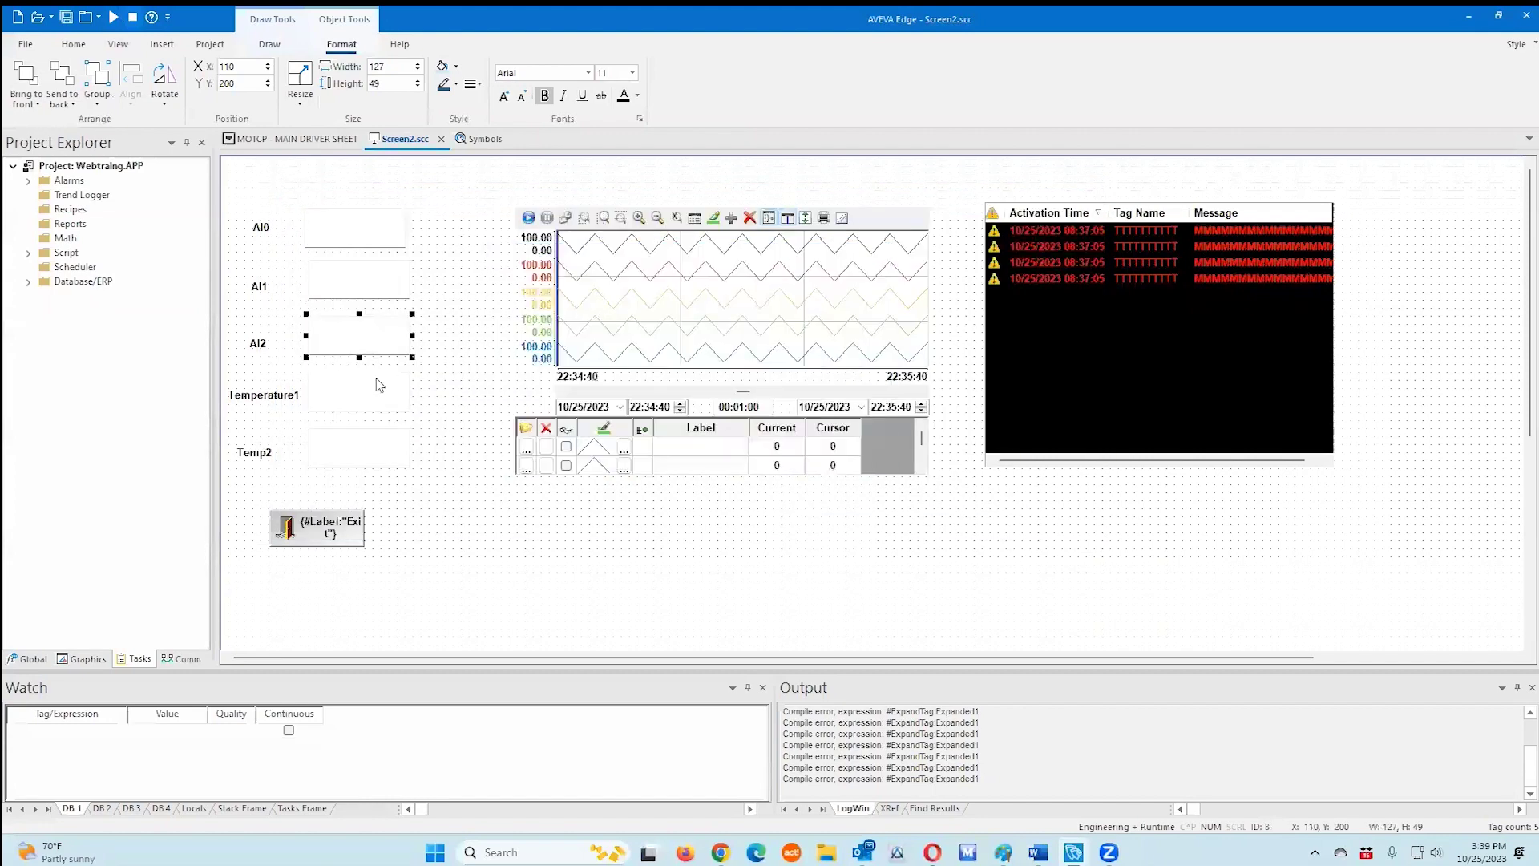
# - Link the Temperature1 and Temp2 boxes to tags AI3 and AI4, then start the runtime
pyautogui.click(369, 380)
pyautogui.doubleClick(373, 388)
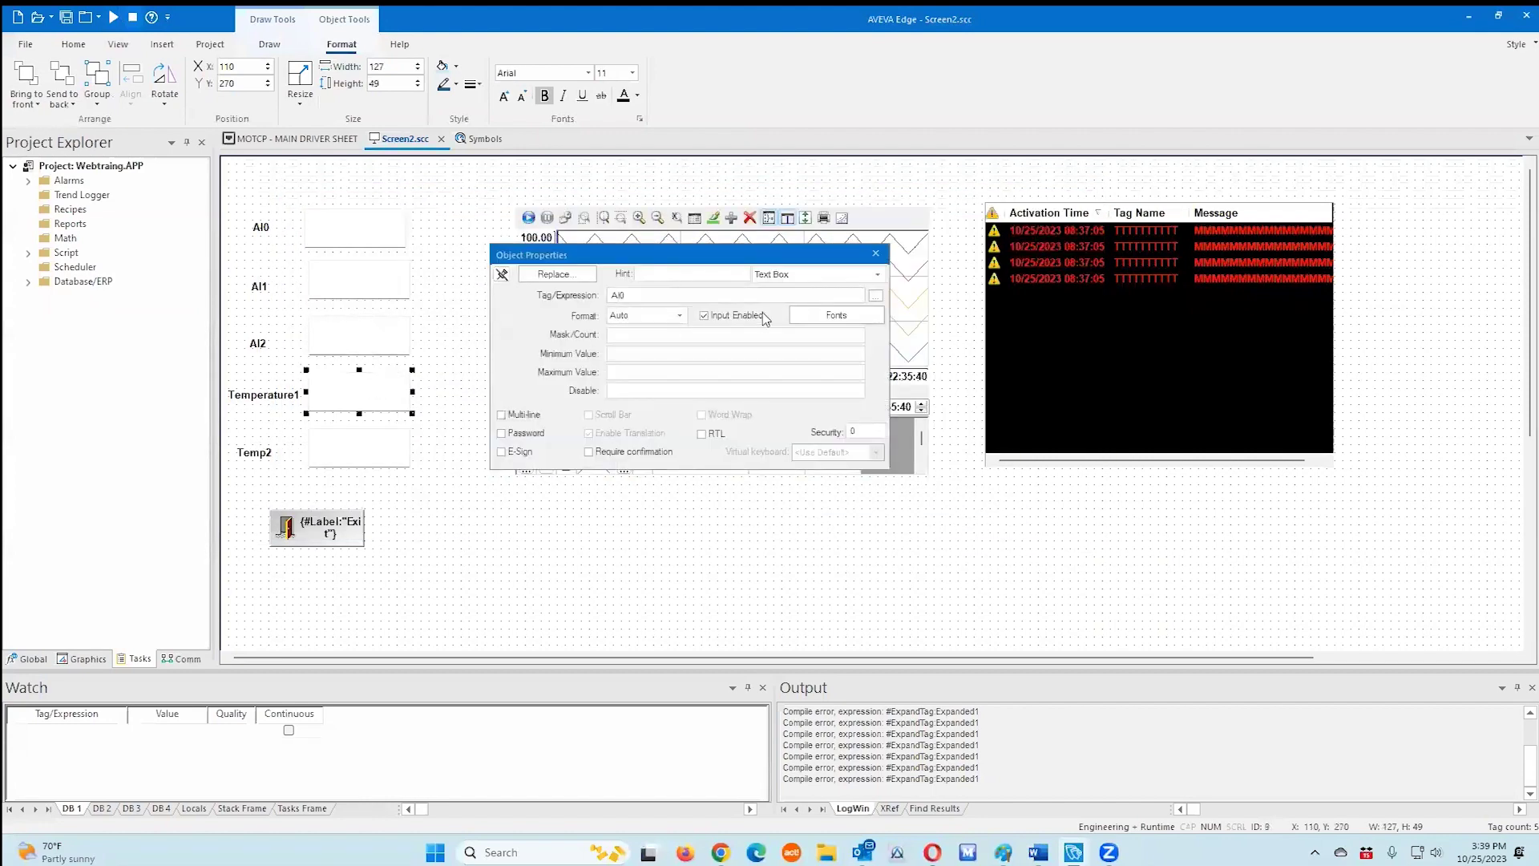
pyautogui.click(875, 296)
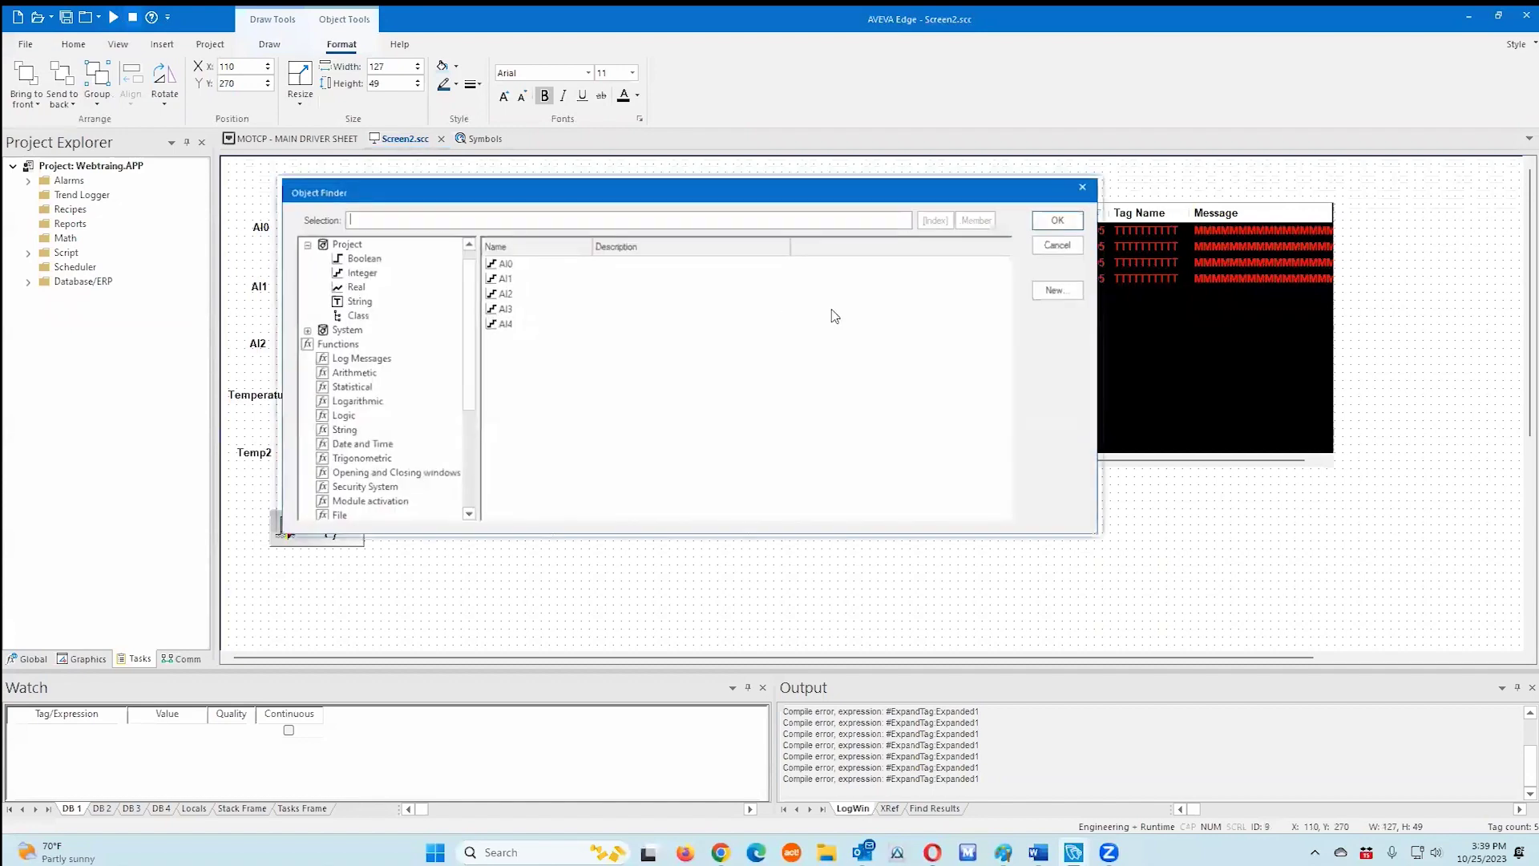
pyautogui.doubleClick(503, 308)
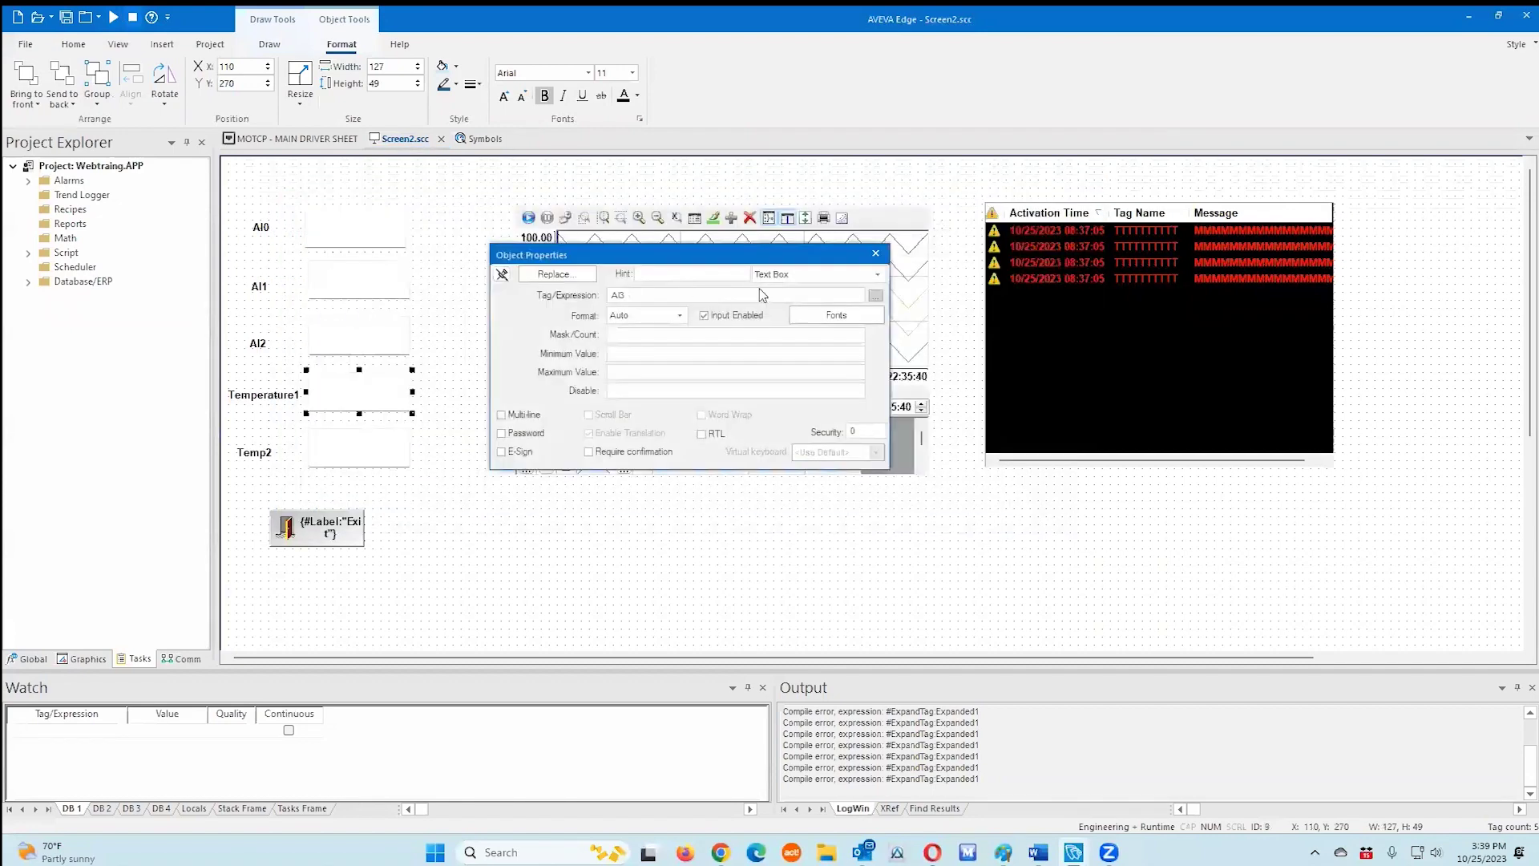
pyautogui.click(875, 255)
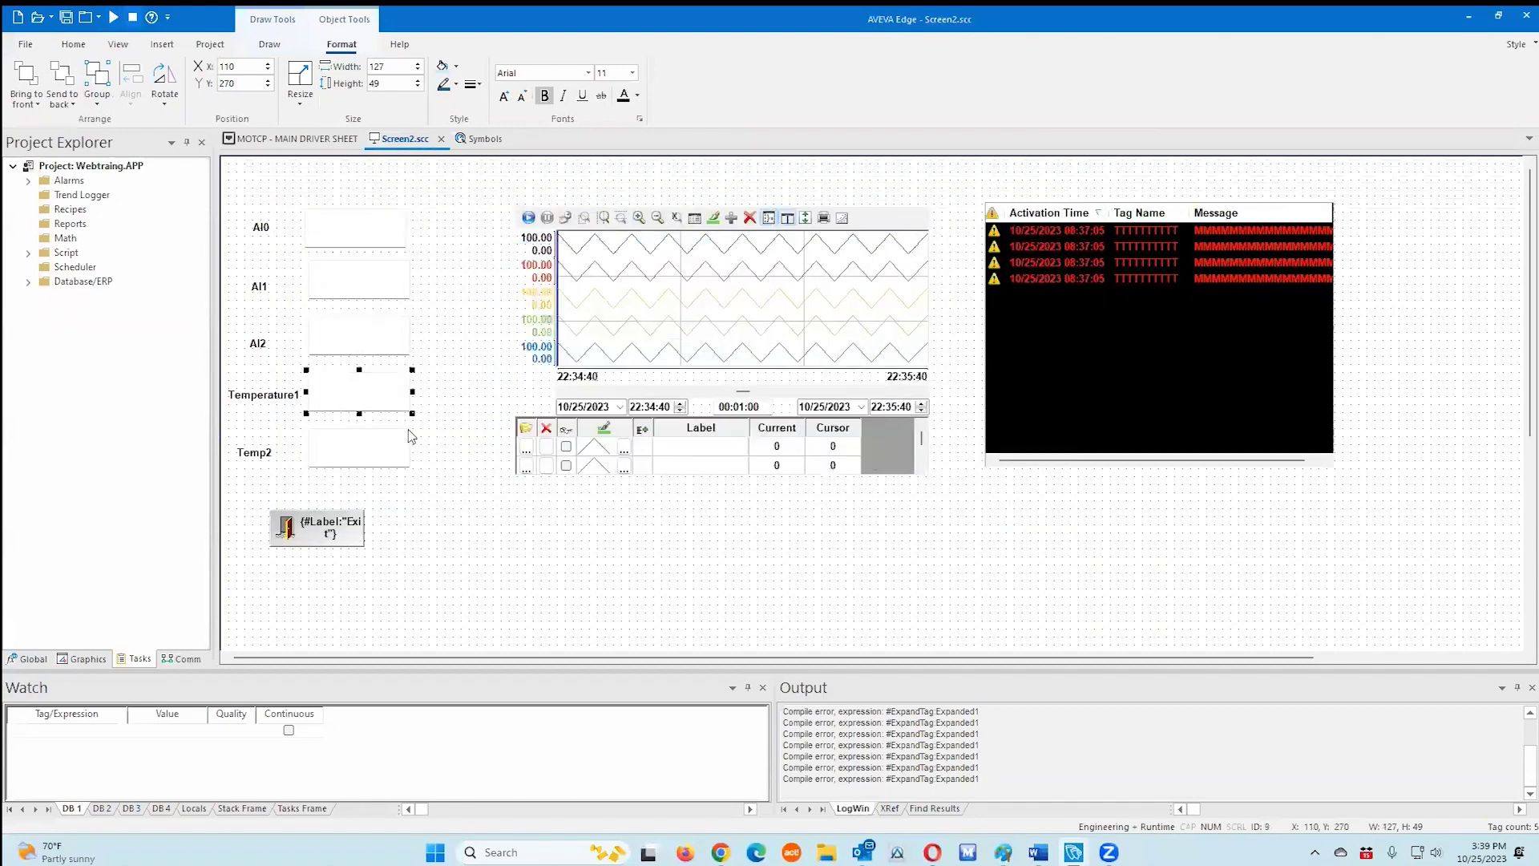
pyautogui.doubleClick(340, 454)
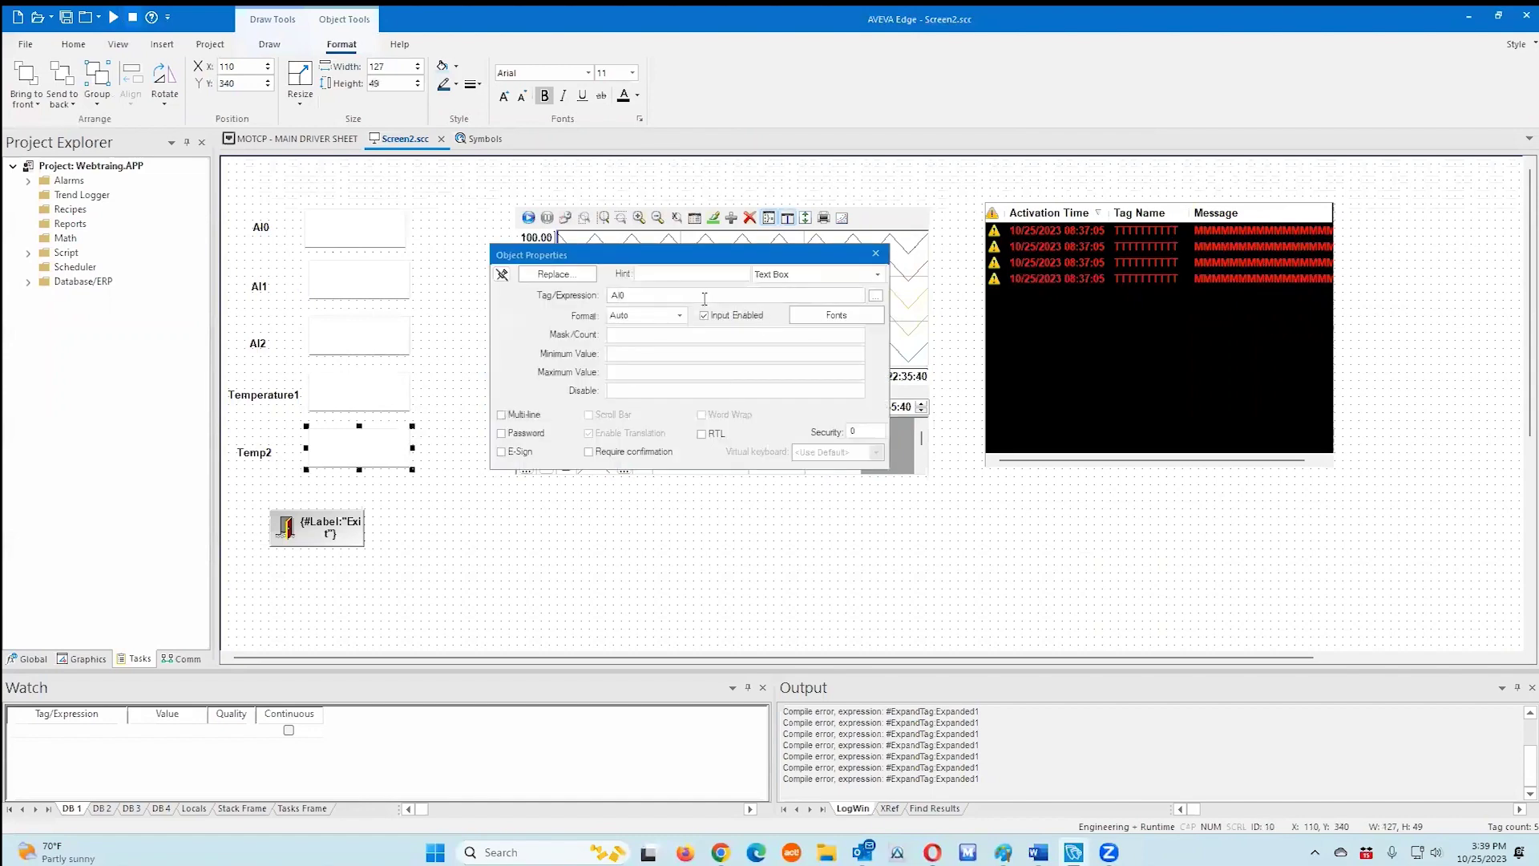
pyautogui.doubleClick(840, 293)
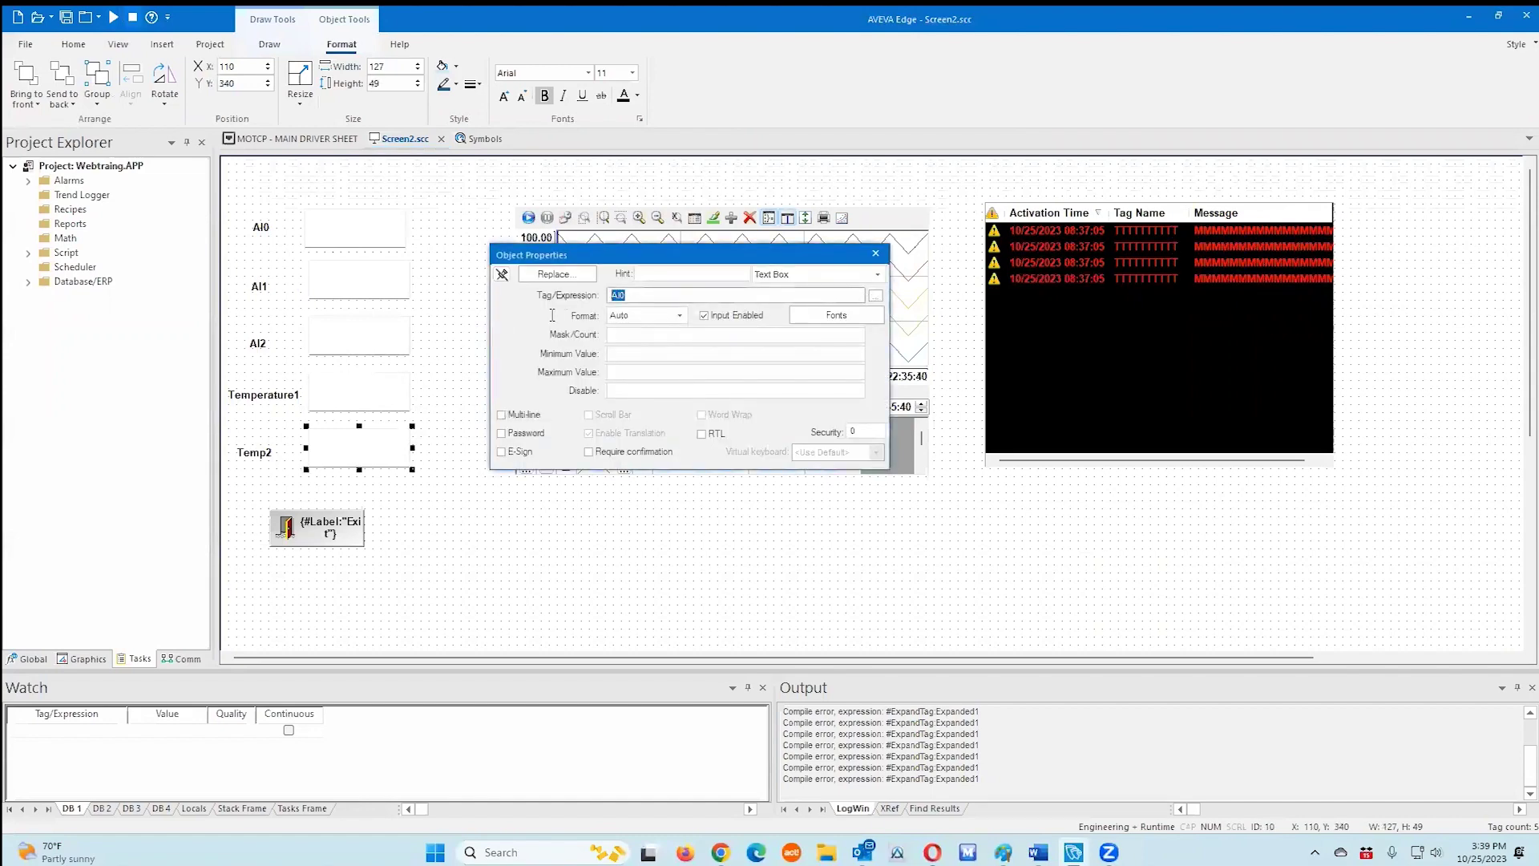
pyautogui.click(878, 296)
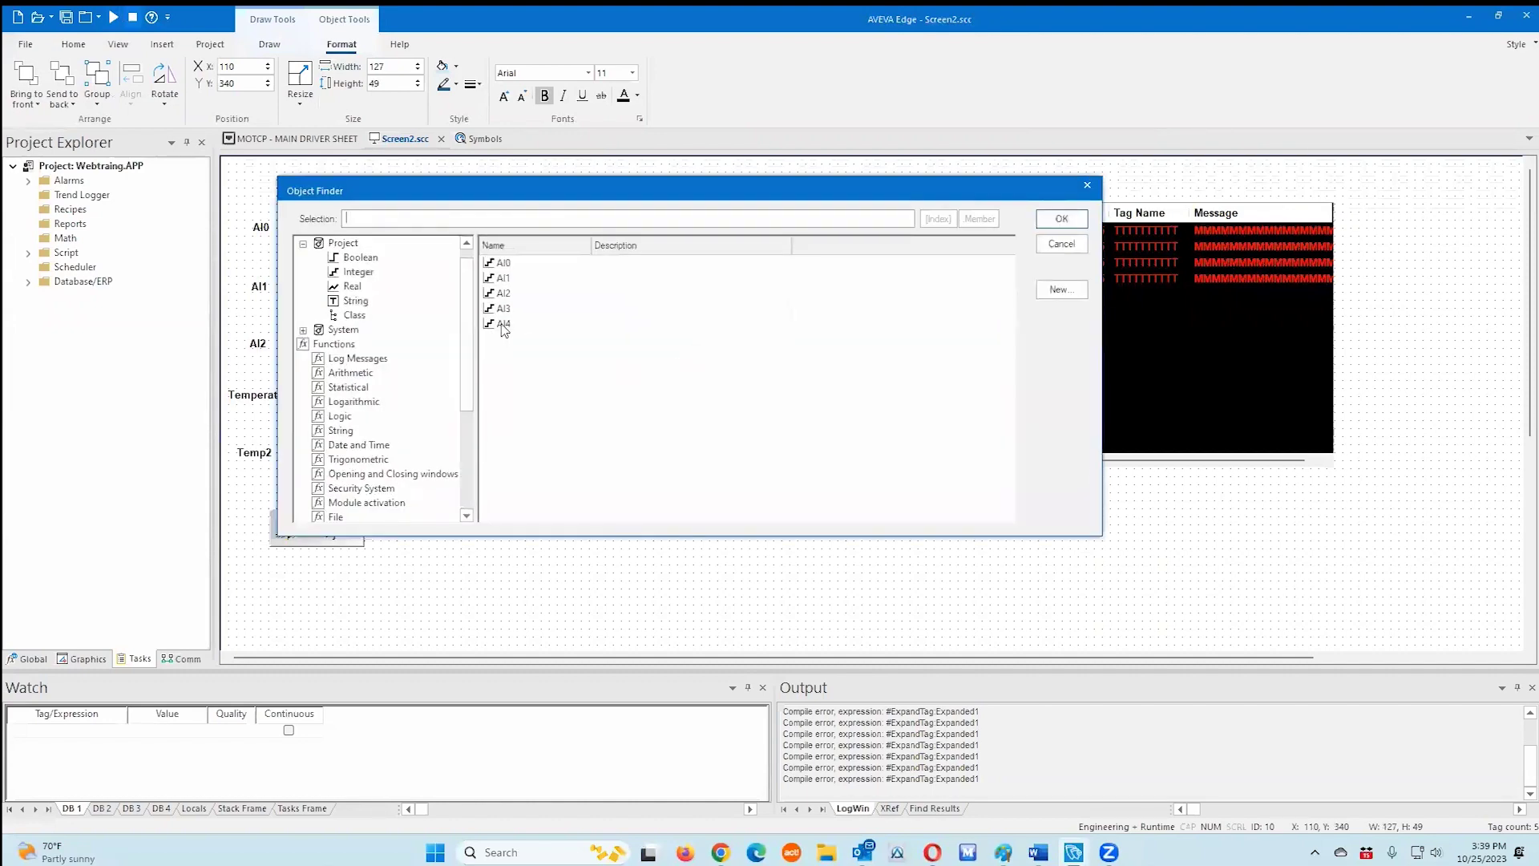
pyautogui.doubleClick(503, 325)
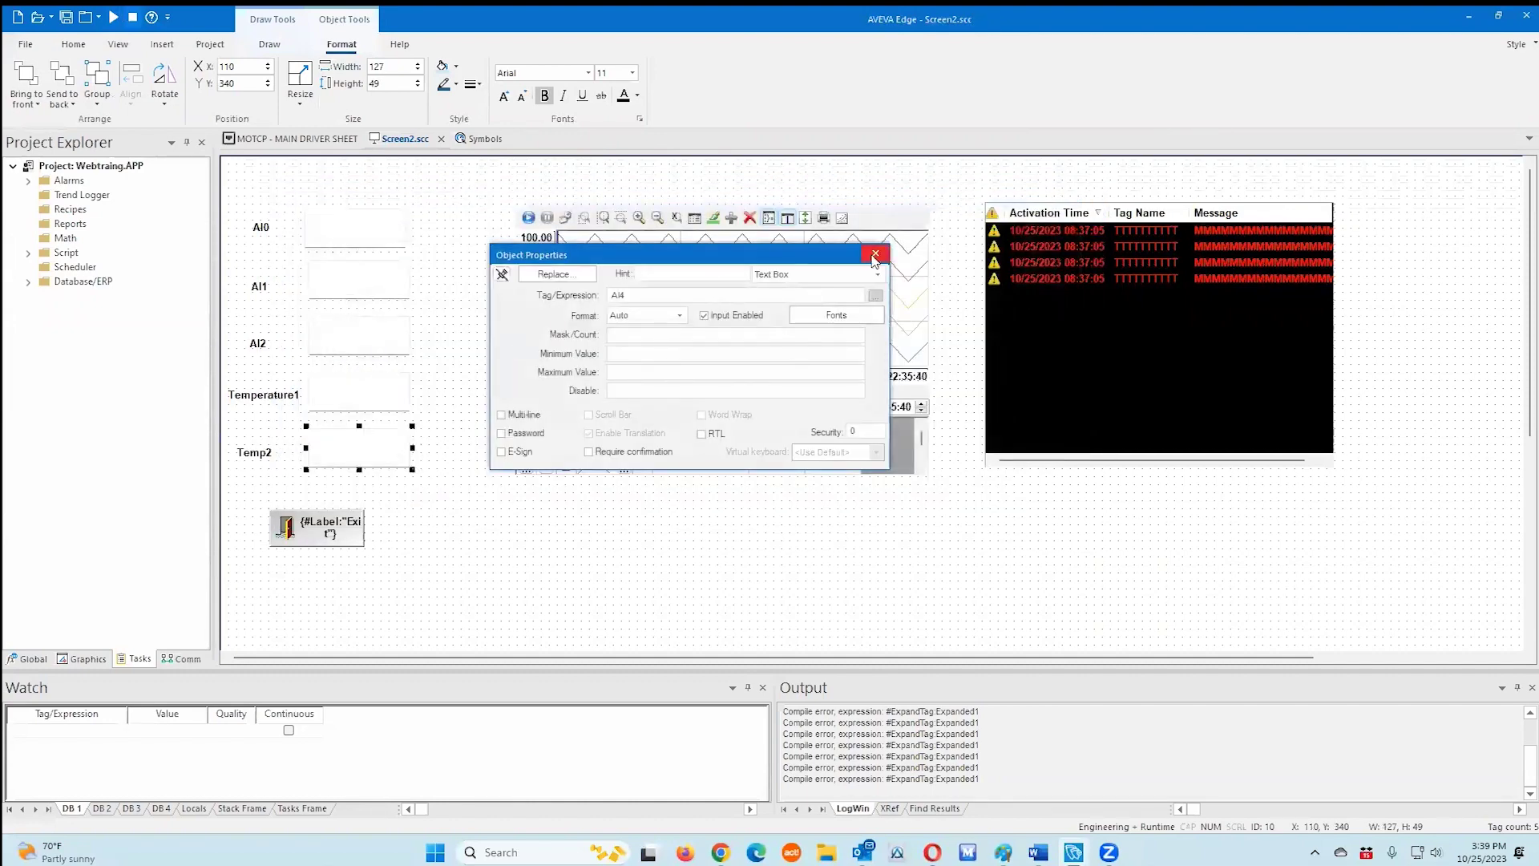
pyautogui.click(874, 254)
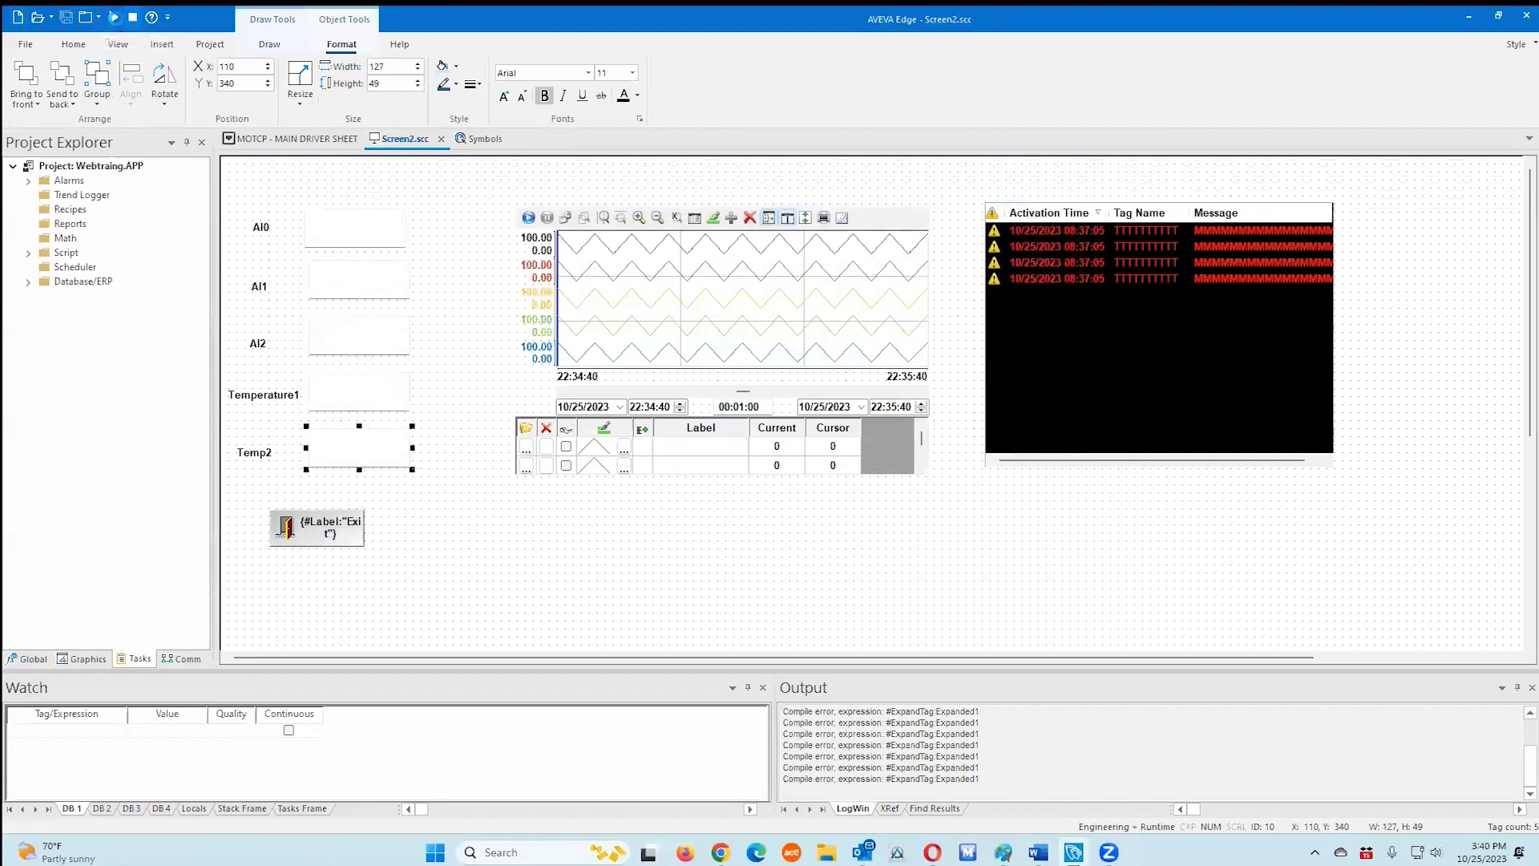
pyautogui.click(115, 18)
pyautogui.click(102, 201)
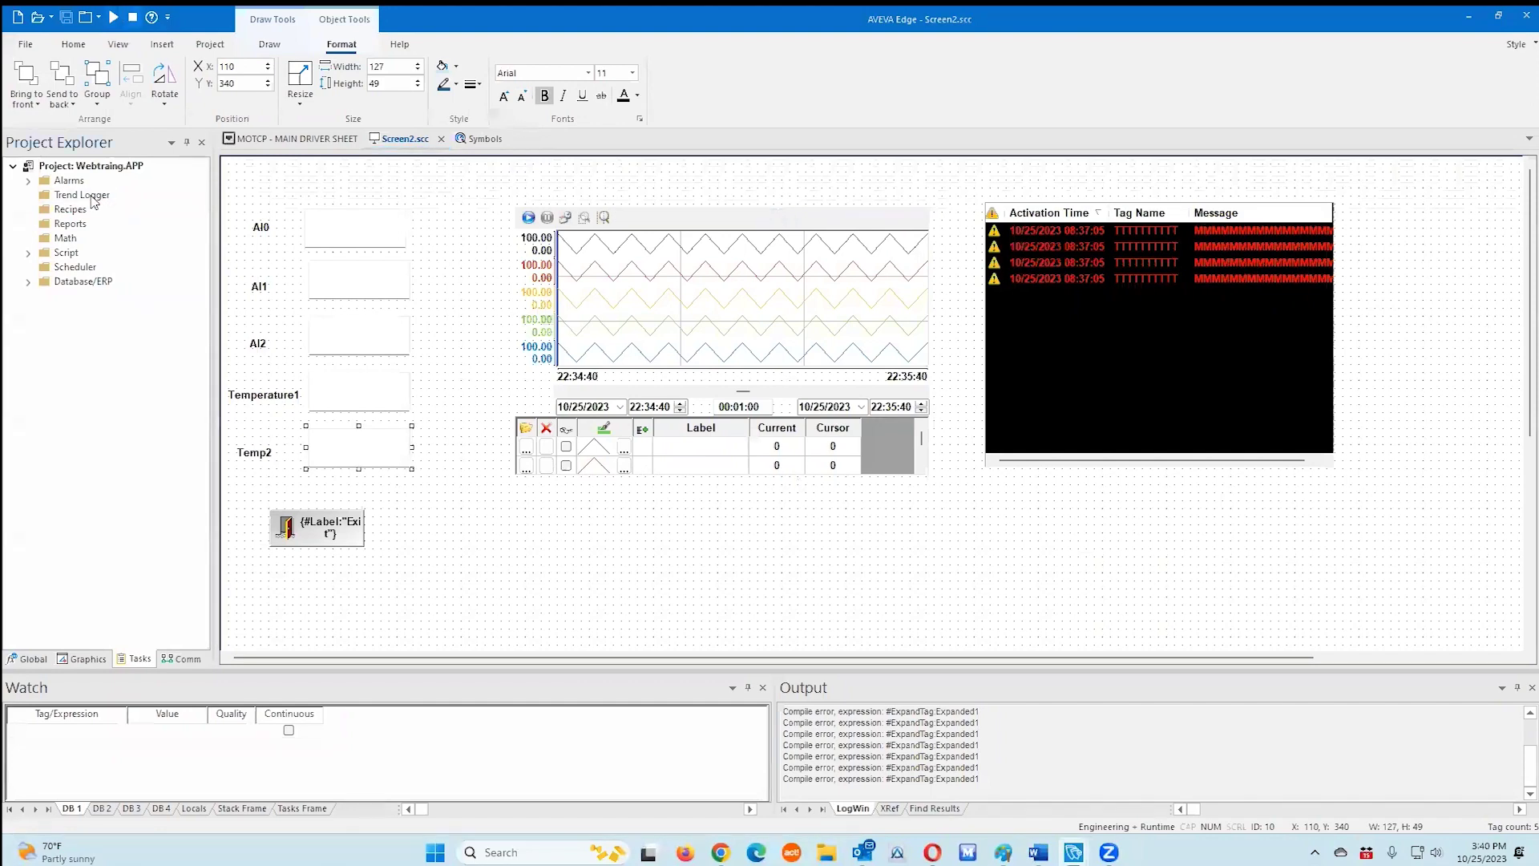
pyautogui.rightClick(93, 199)
# - Insert a new trend logger worksheet and enter tags AI0 and AI1
pyautogui.click(120, 212)
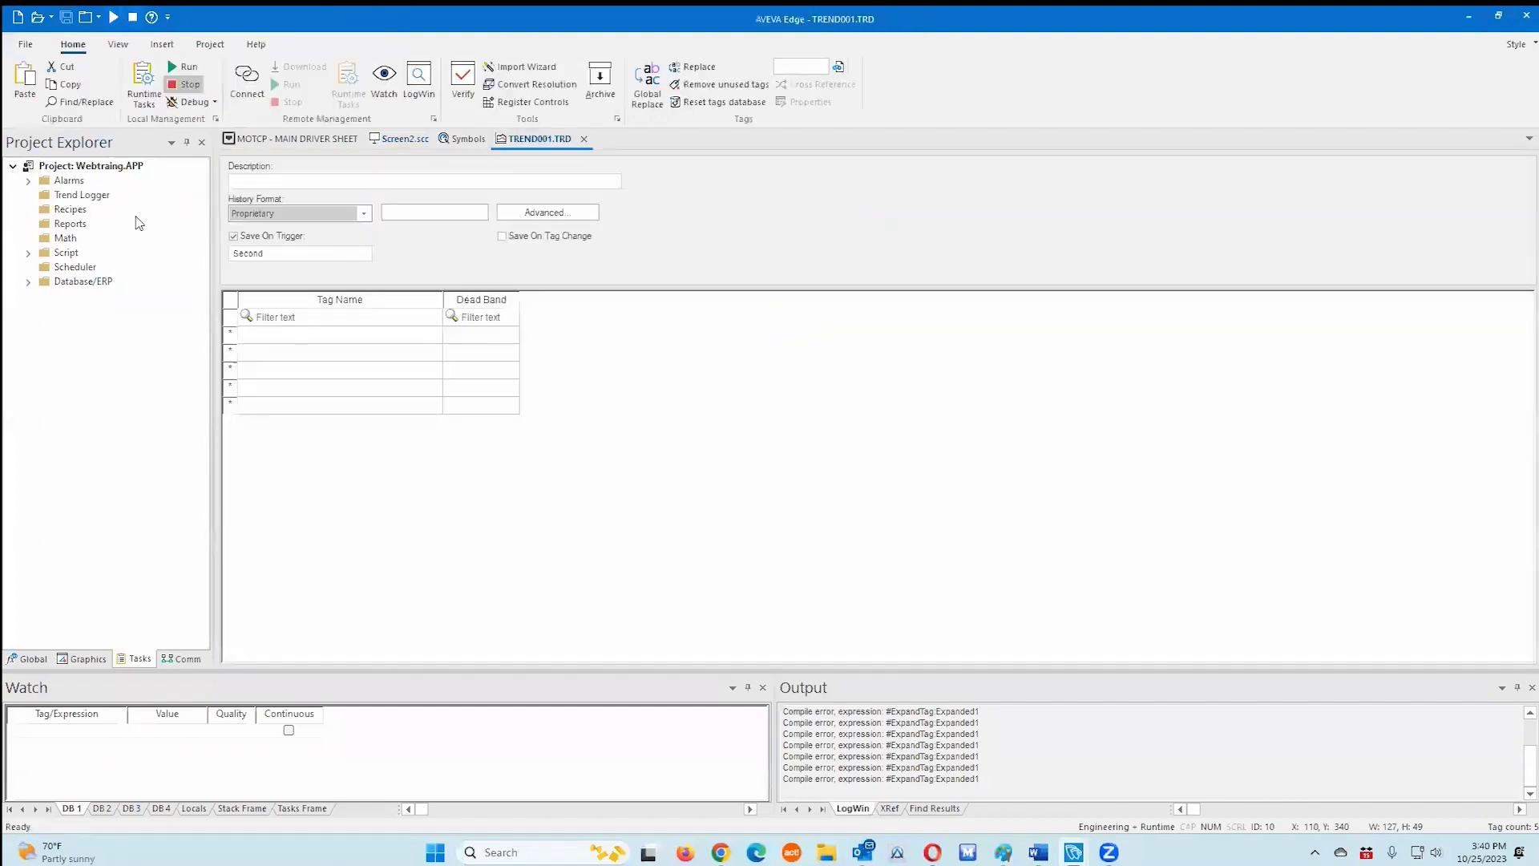
pyautogui.click(279, 336)
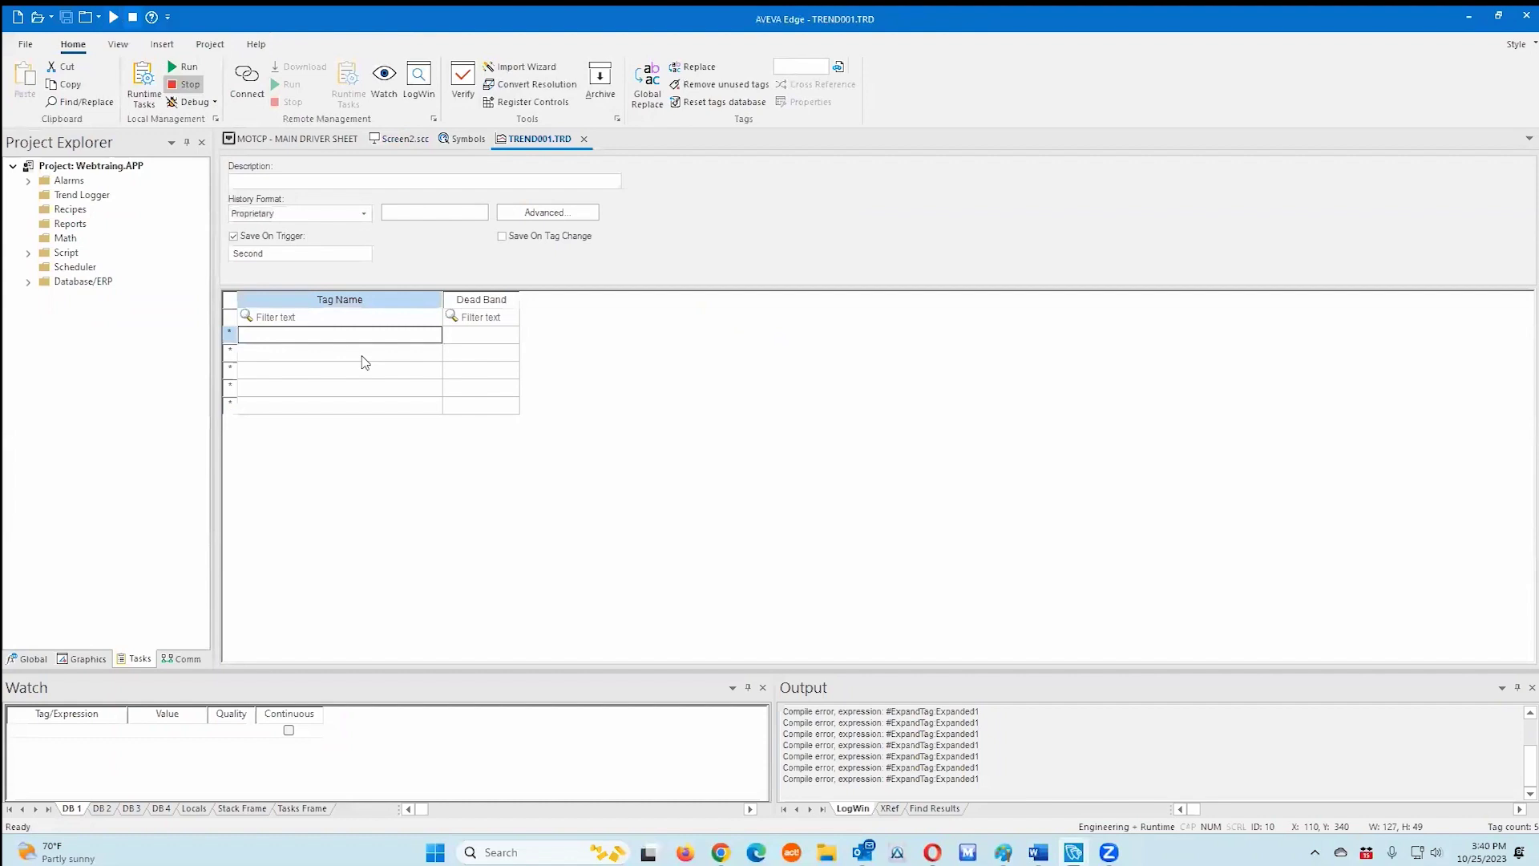
pyautogui.write('Al')
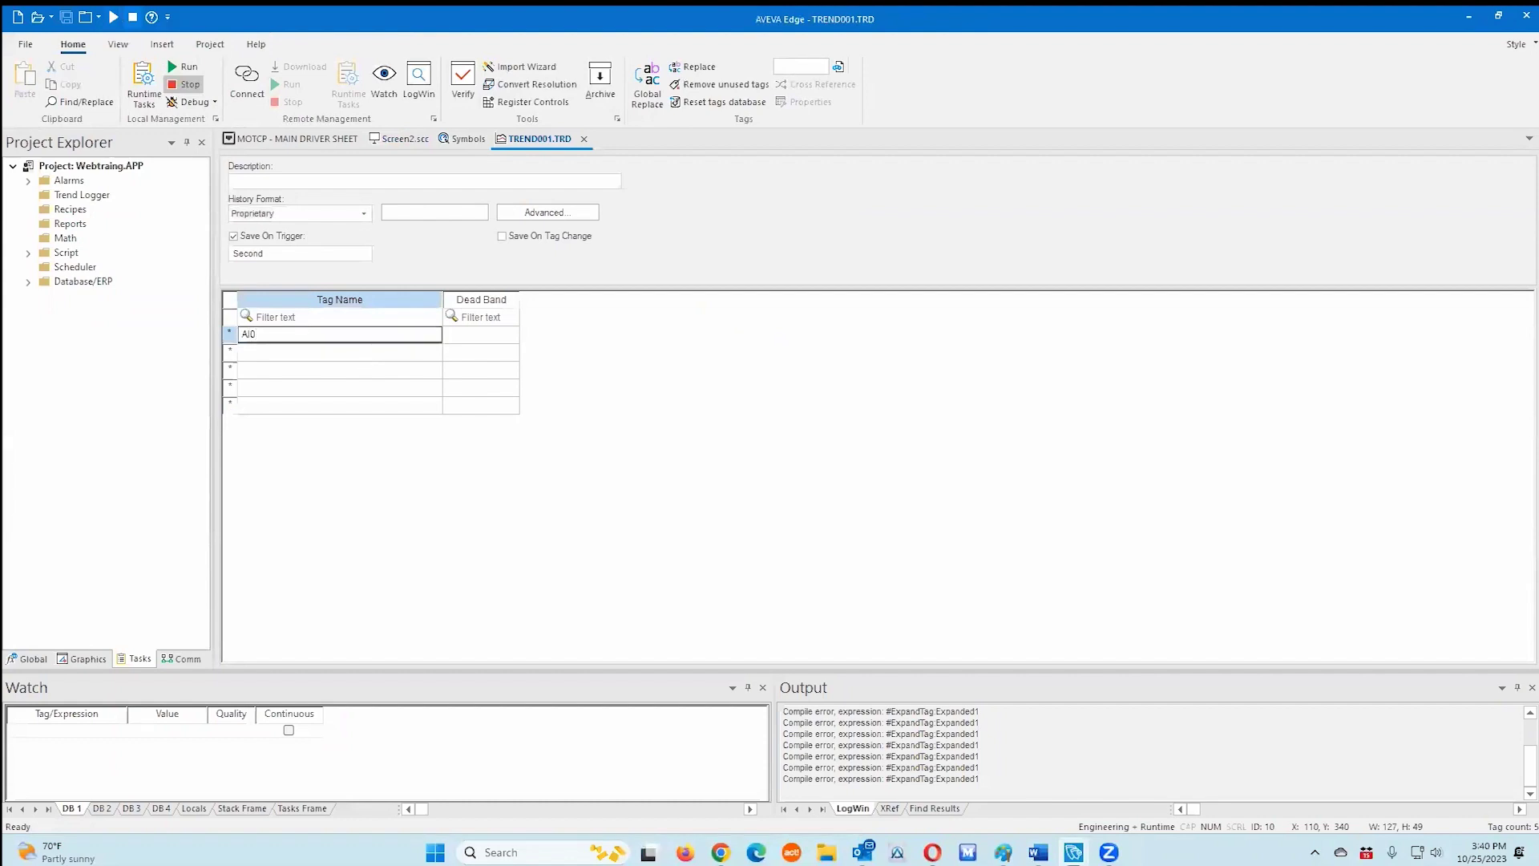
pyautogui.click(297, 359)
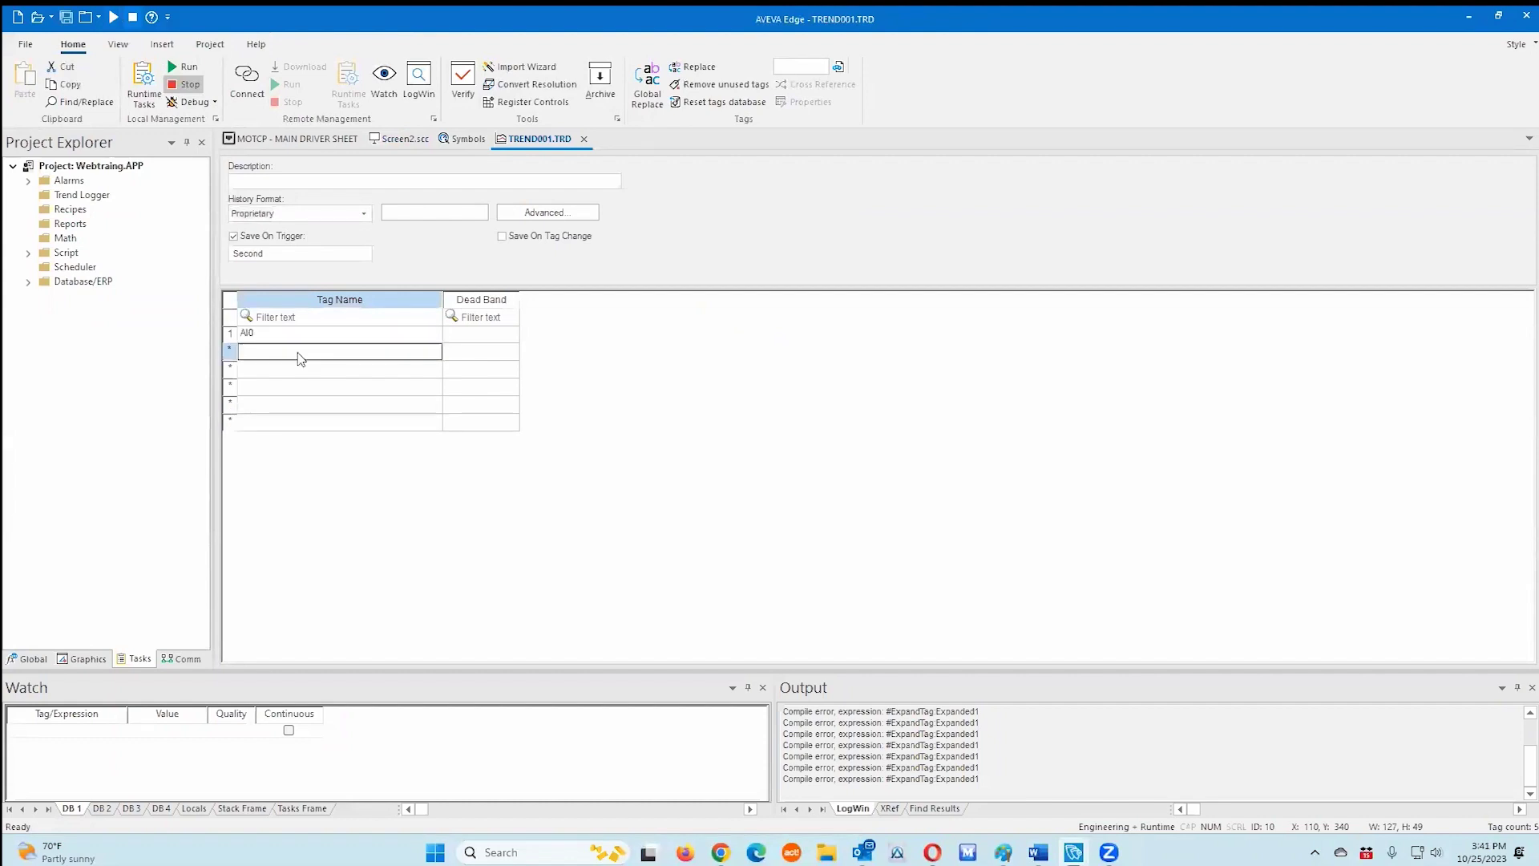
pyautogui.write('AI1')
pyautogui.click(300, 359)
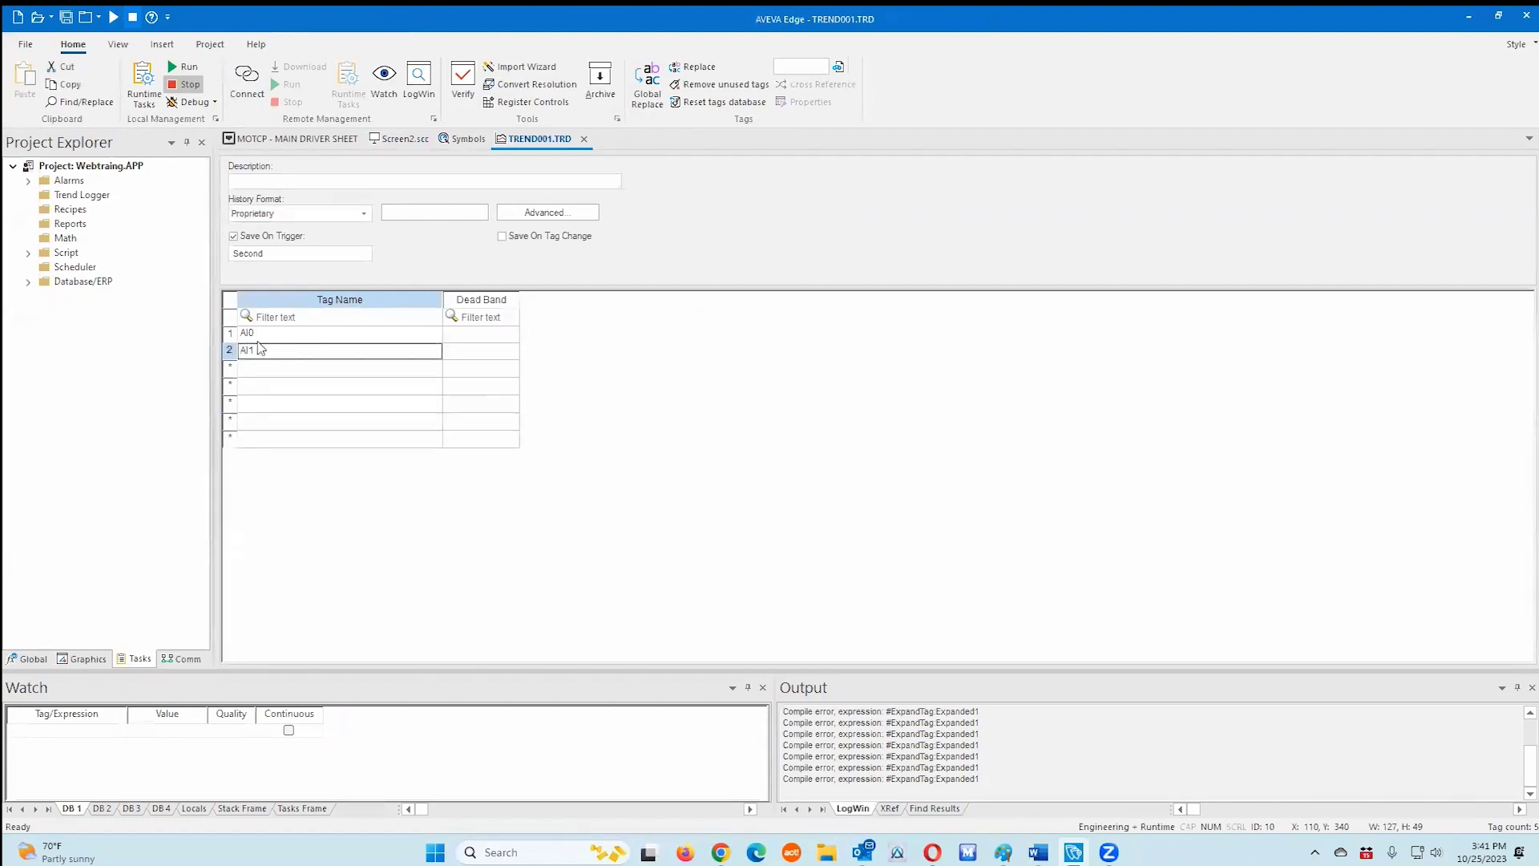
# - Enter tags AI2, AI3 and AI4 in the next rows, then run the project
pyautogui.click(262, 370)
pyautogui.write('AI2')
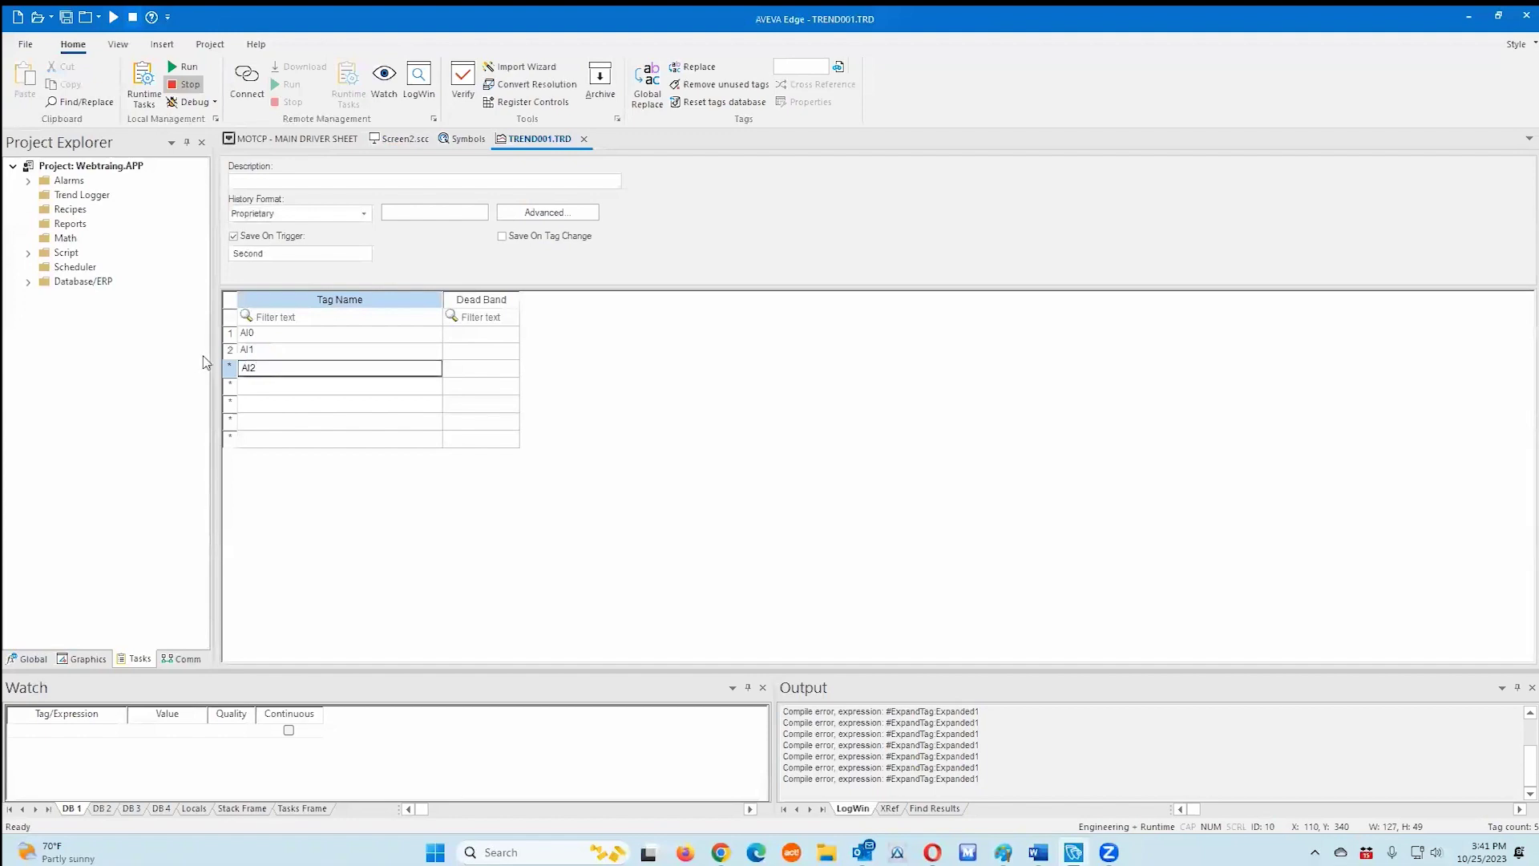
pyautogui.click(254, 386)
pyautogui.write('AI3')
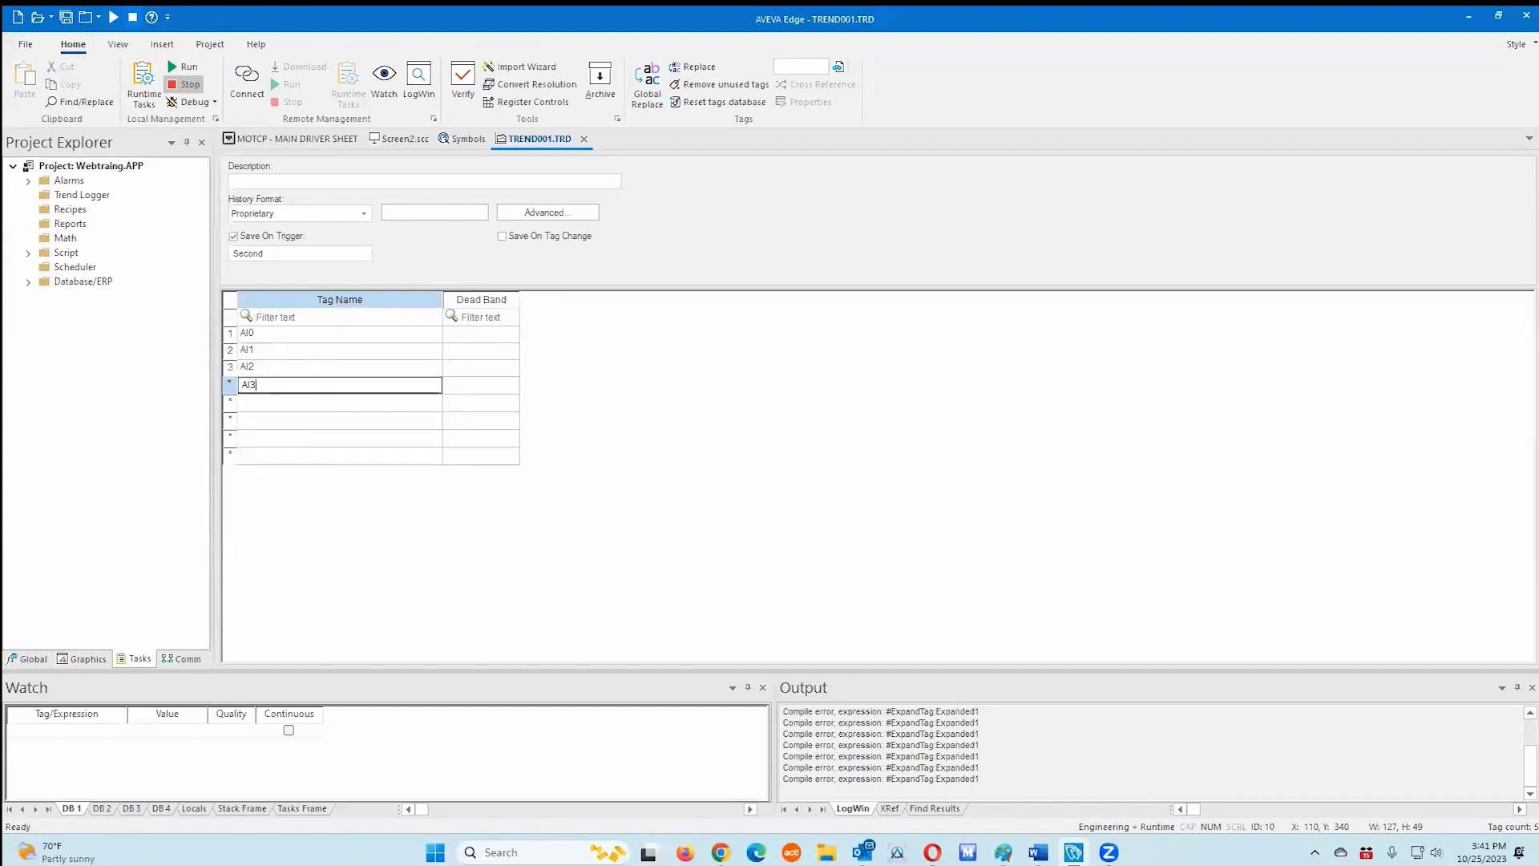
pyautogui.click(298, 403)
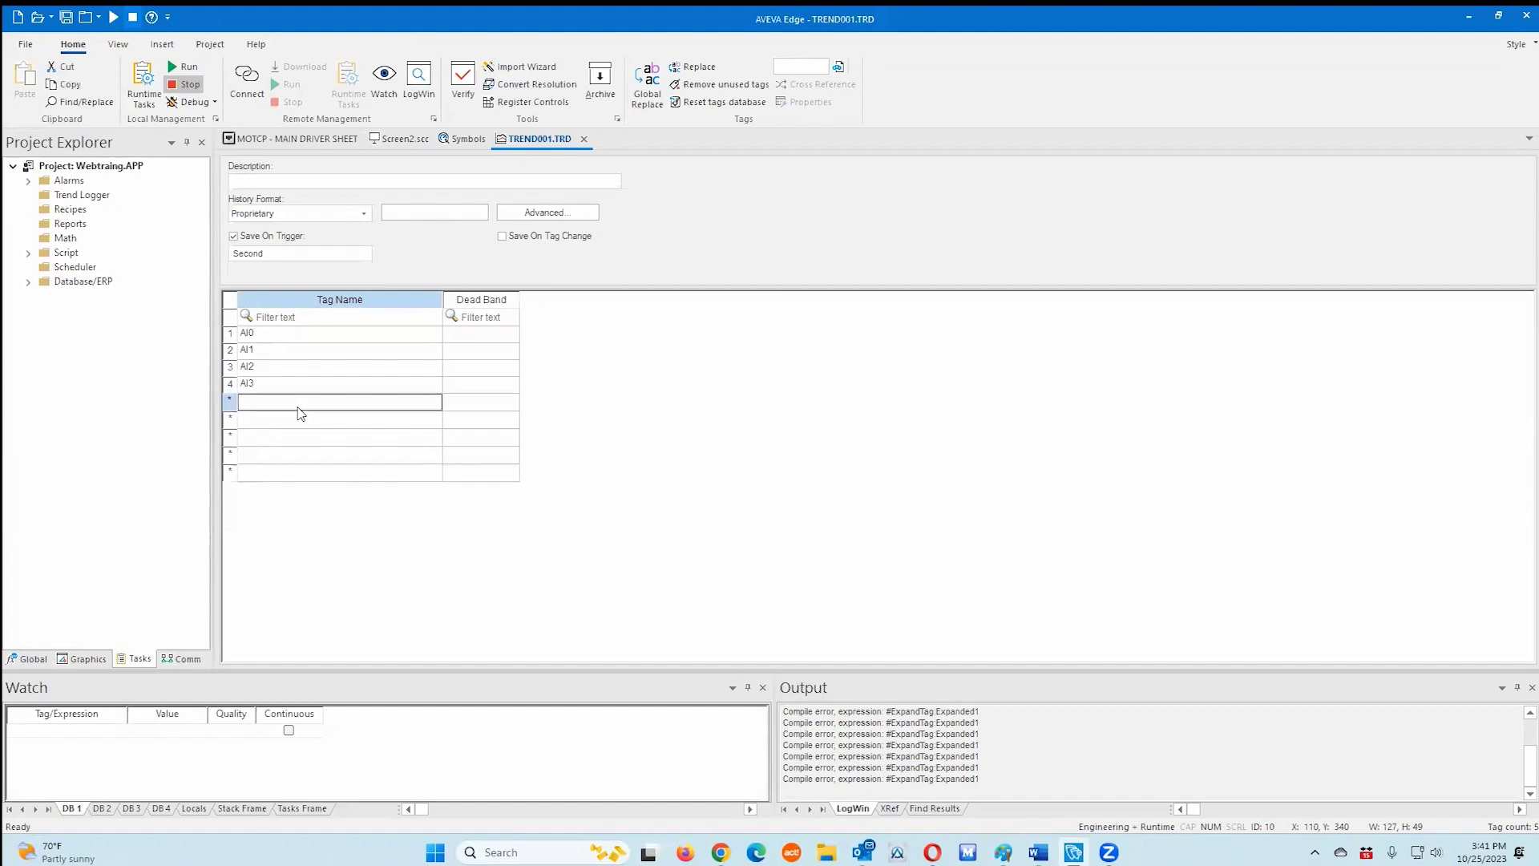
pyautogui.write('AI4')
pyautogui.click(606, 418)
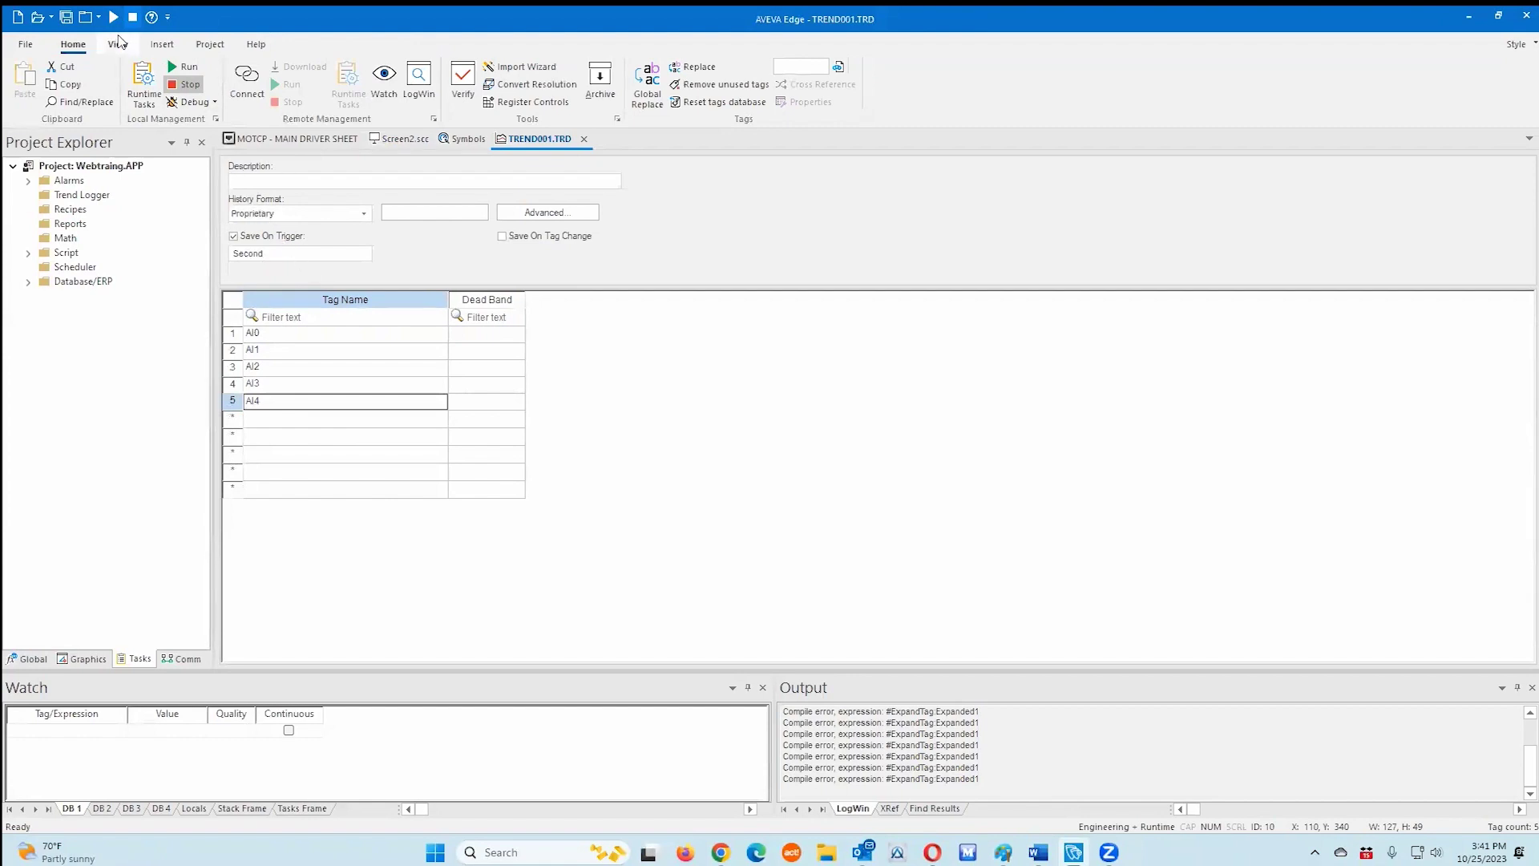
pyautogui.click(186, 66)
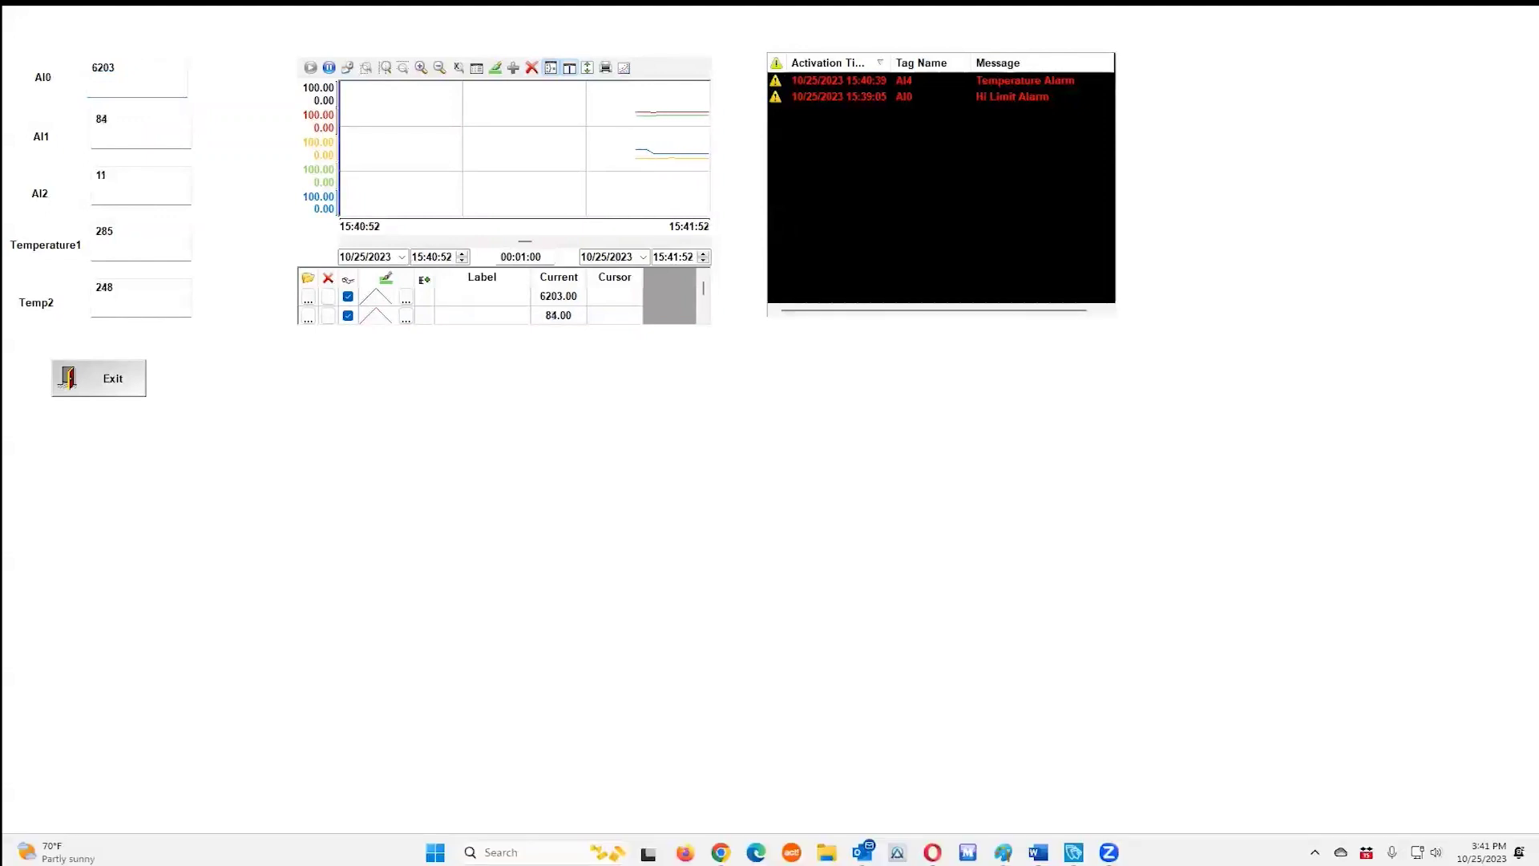
# - Open a File Explorer window with Windows+E
pyautogui.press('super+e')
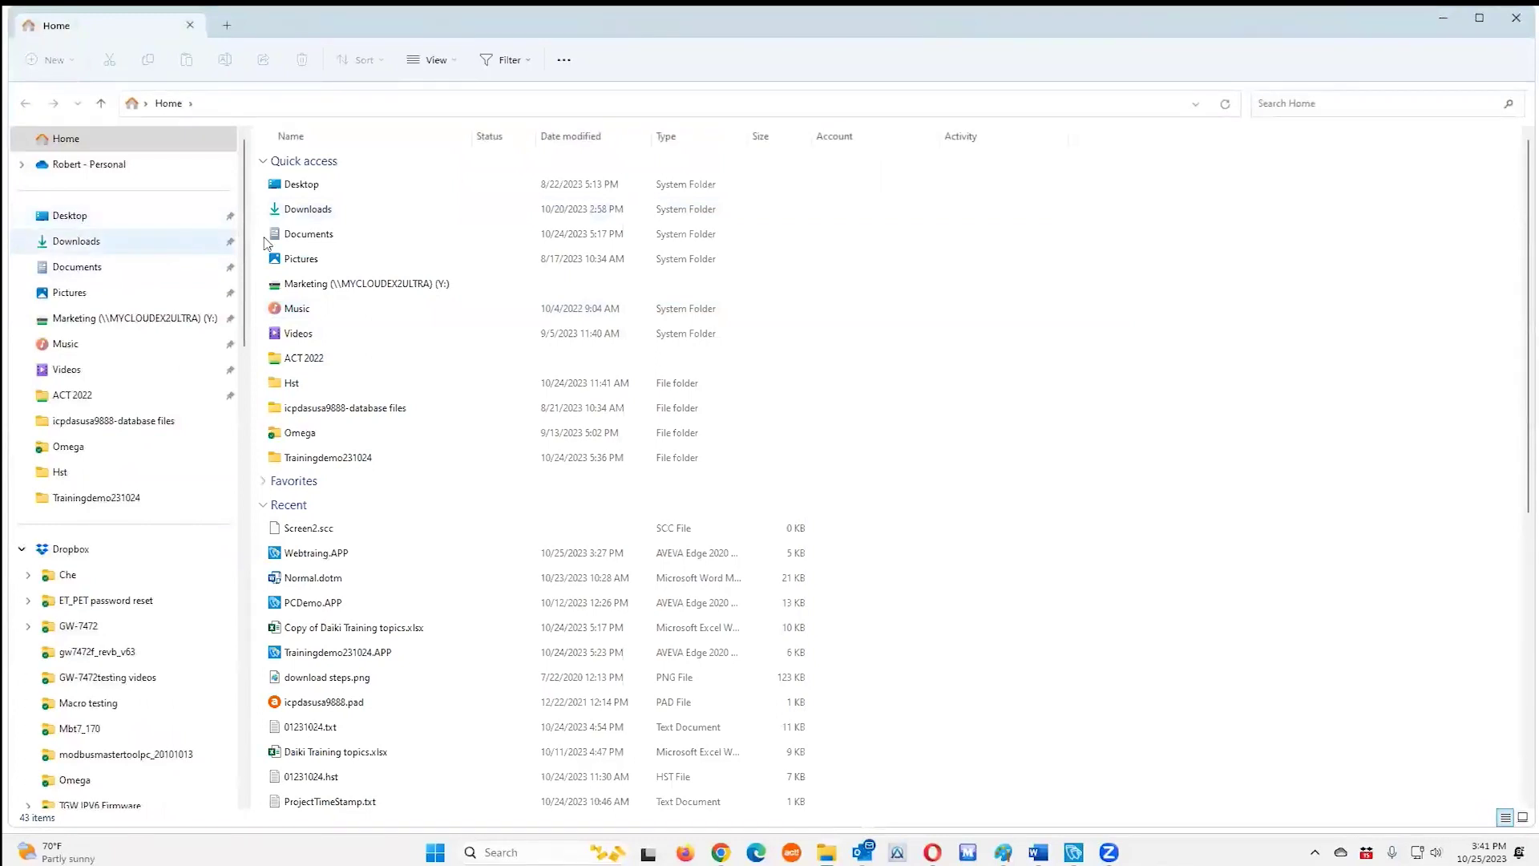
# - Browse Documents > AVEVA Edge 2020 Projects > Webtraing and inspect its Hst and Database folders
pyautogui.click(313, 243)
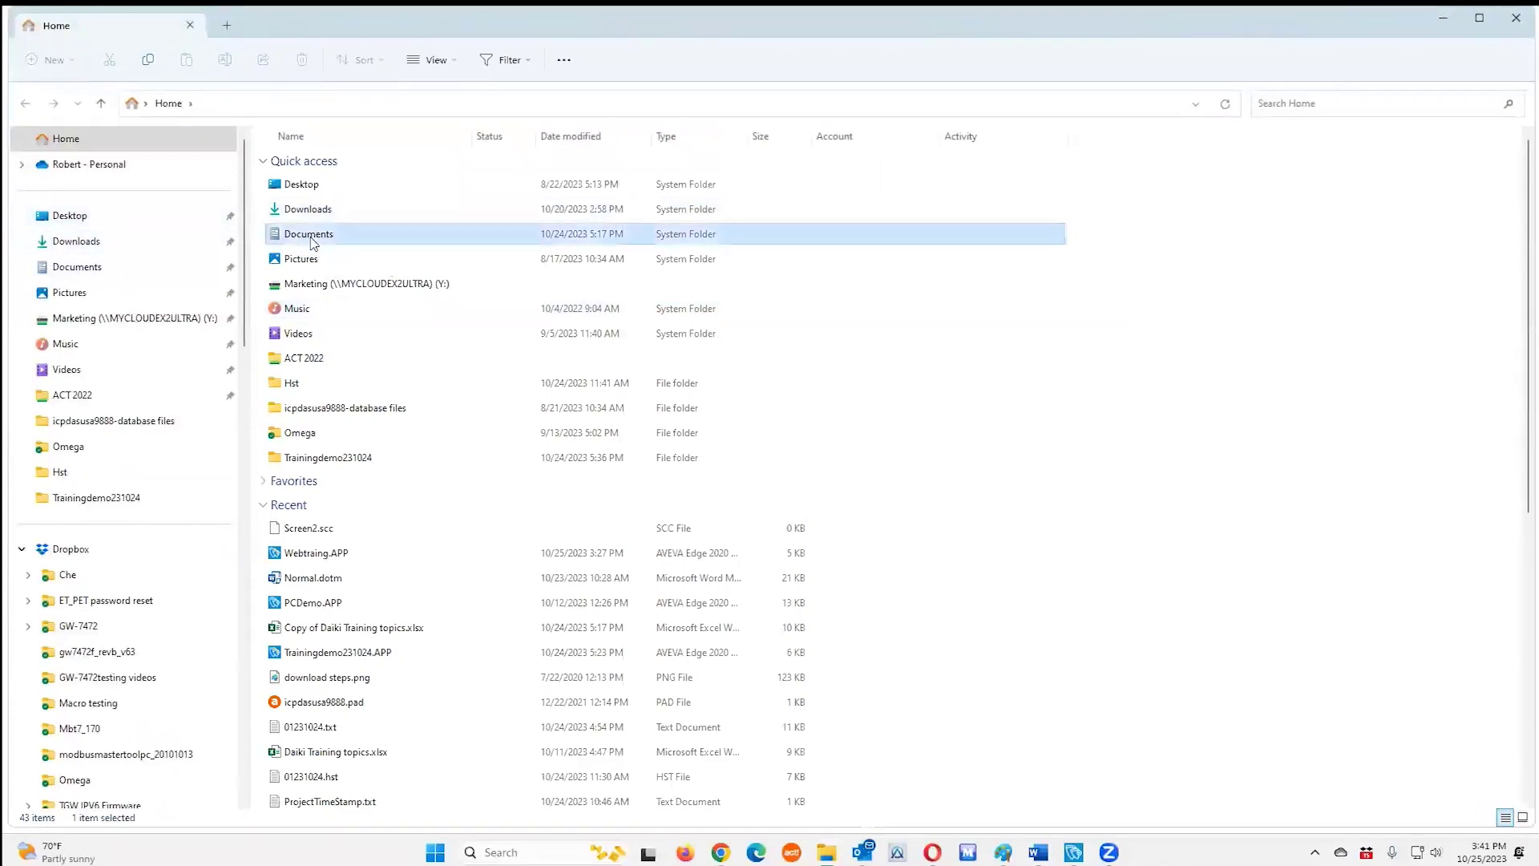
pyautogui.doubleClick(313, 243)
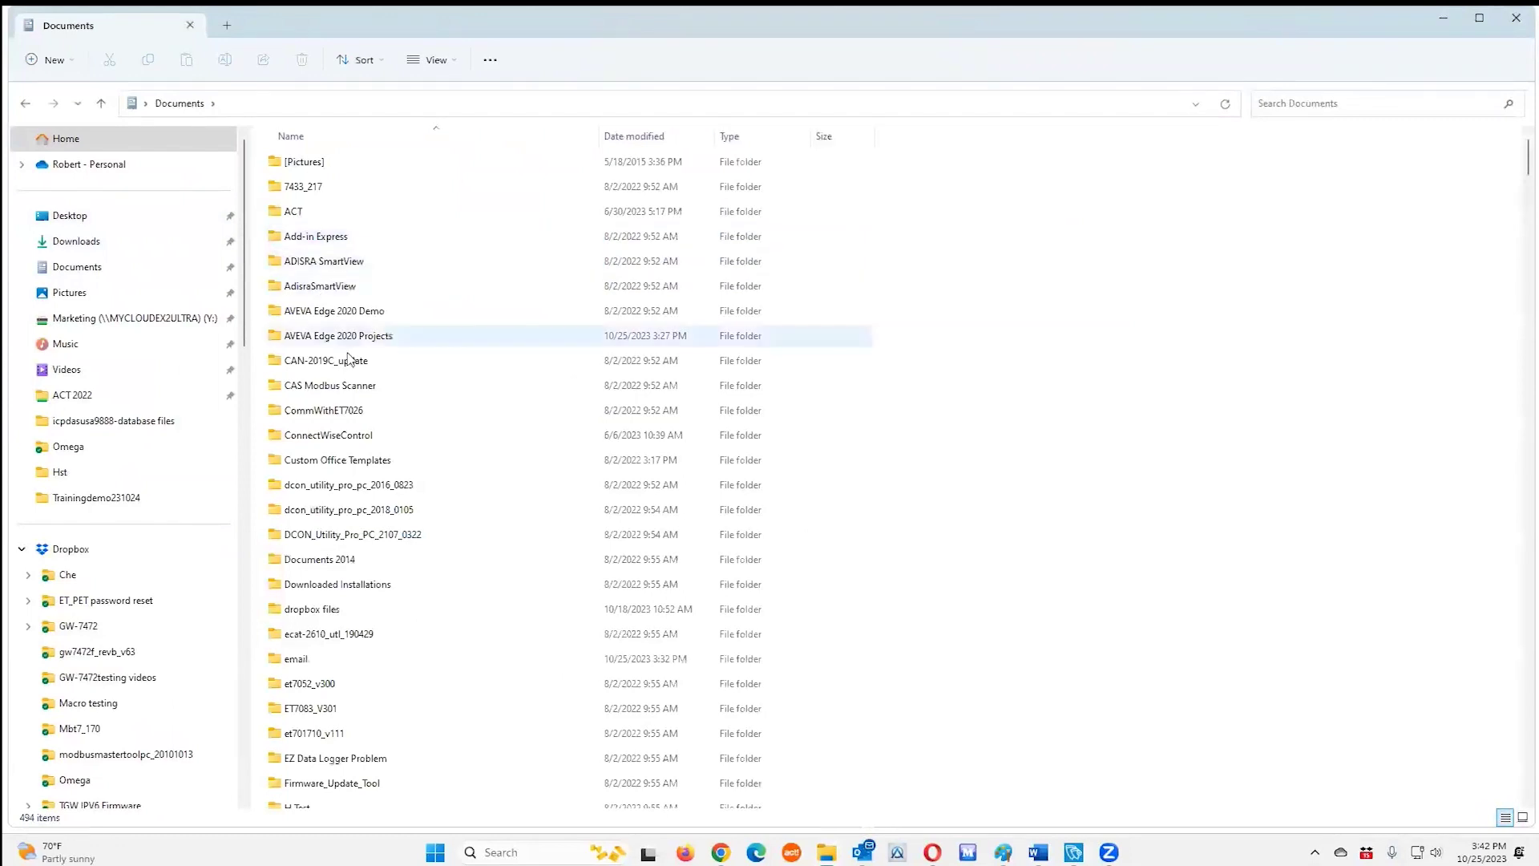
pyautogui.doubleClick(353, 343)
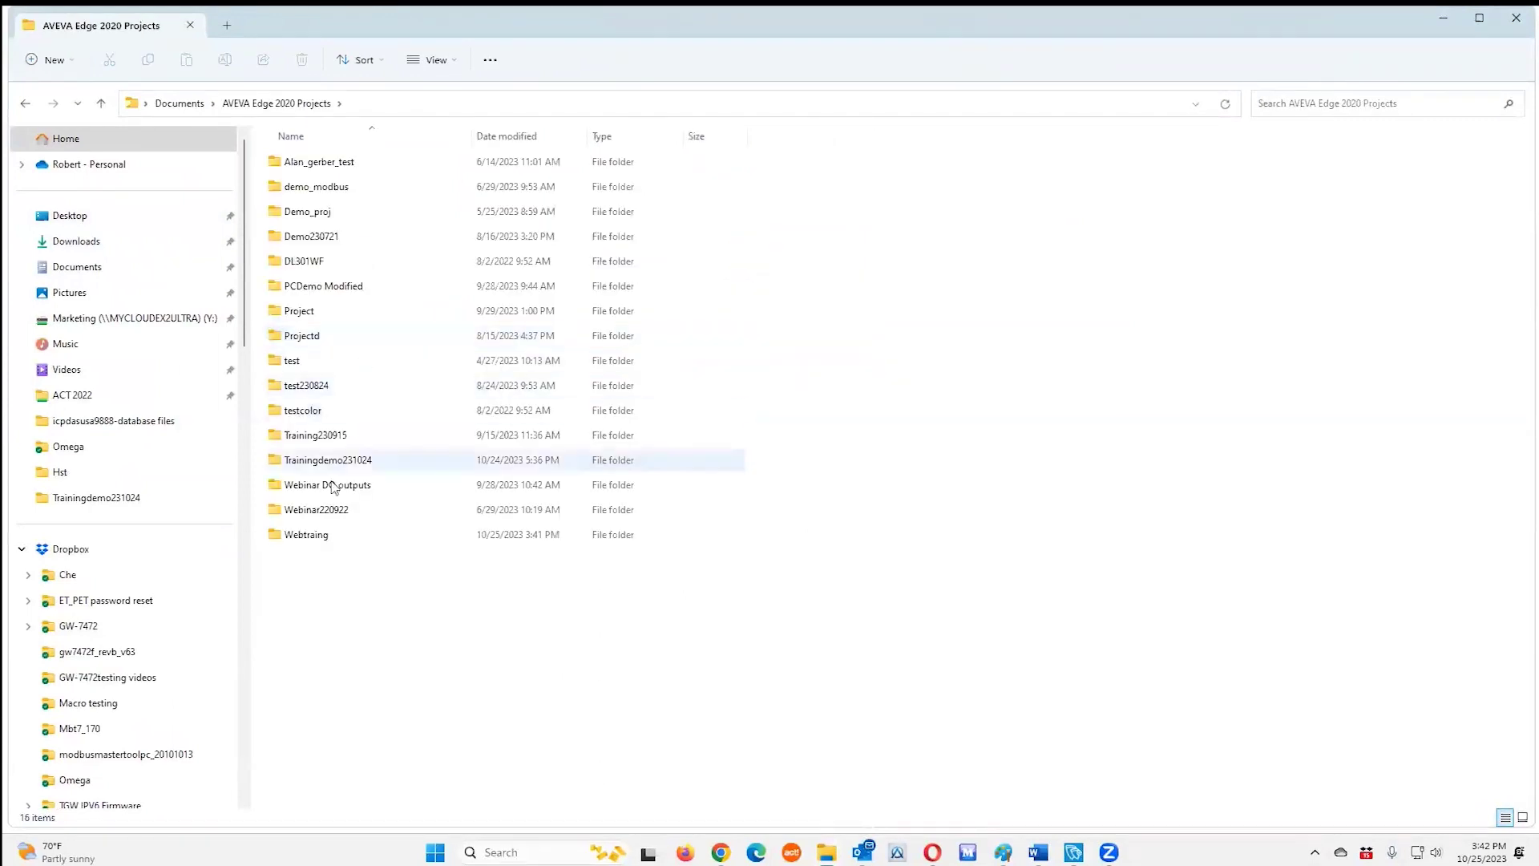
pyautogui.doubleClick(306, 534)
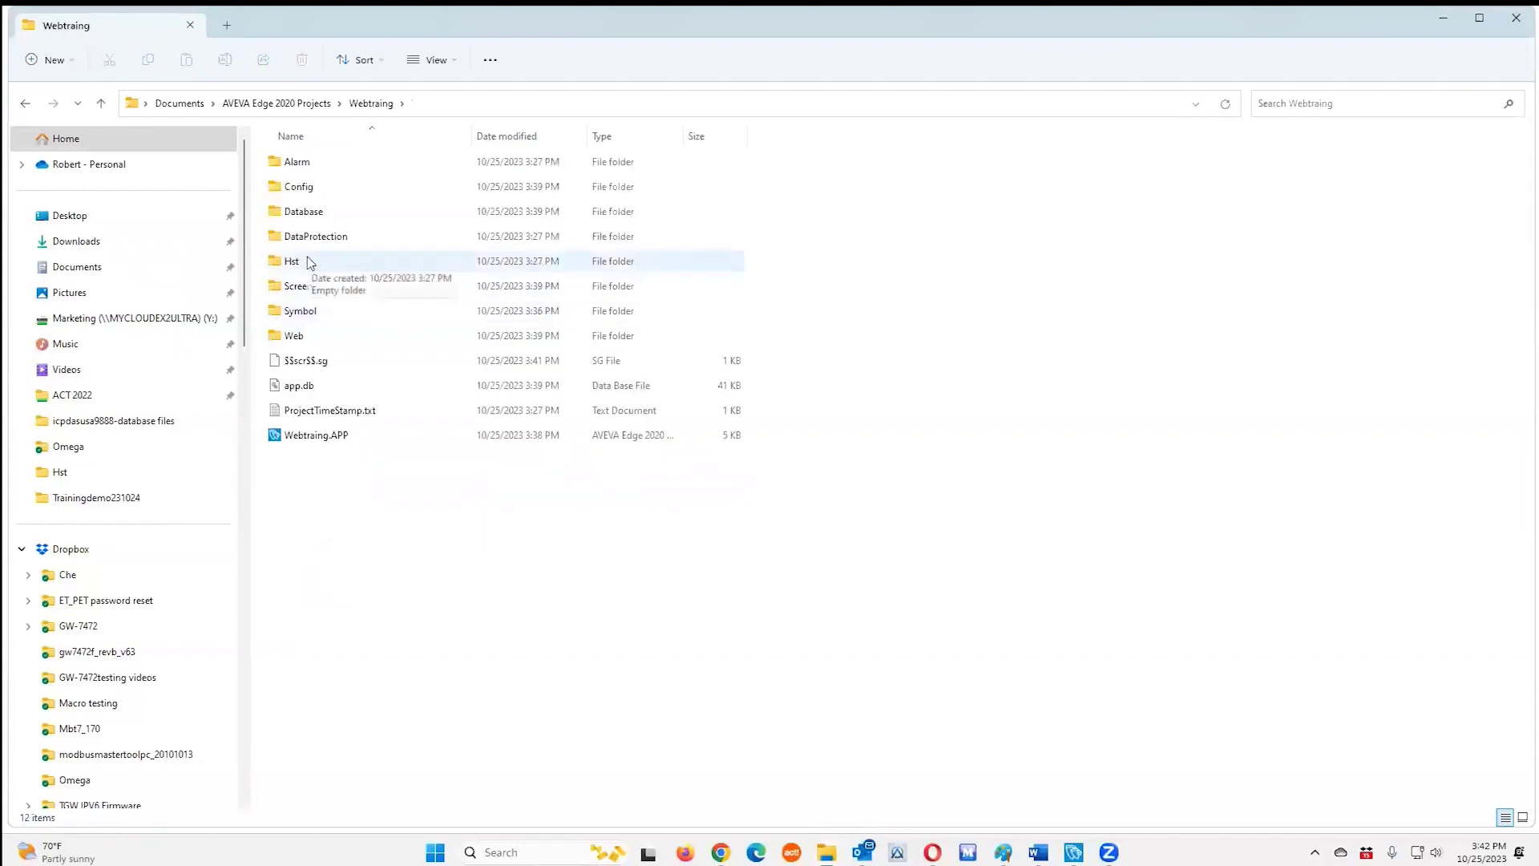
pyautogui.doubleClick(310, 264)
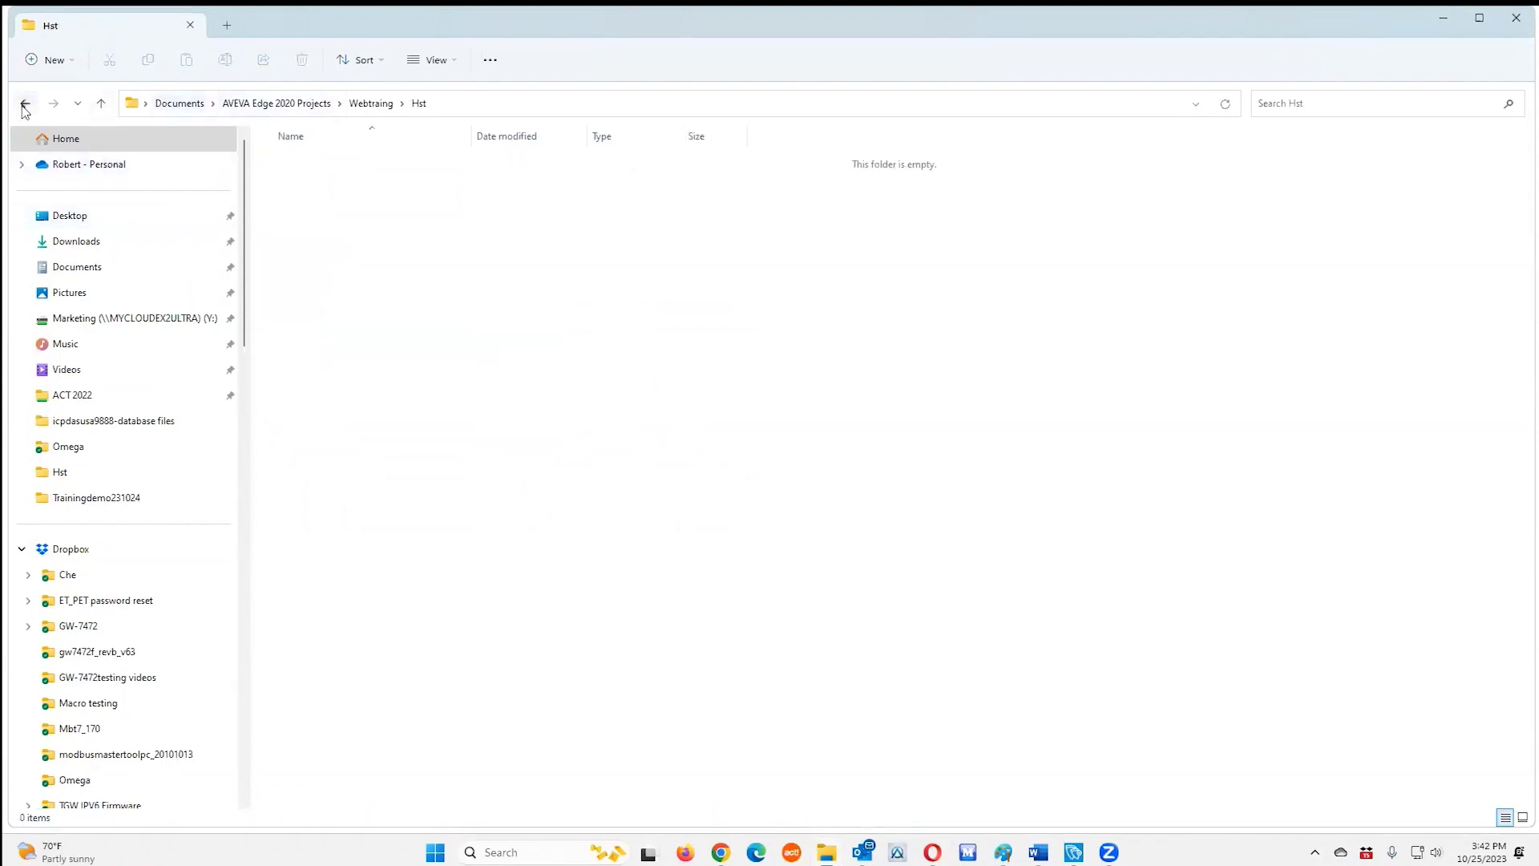
pyautogui.click(101, 103)
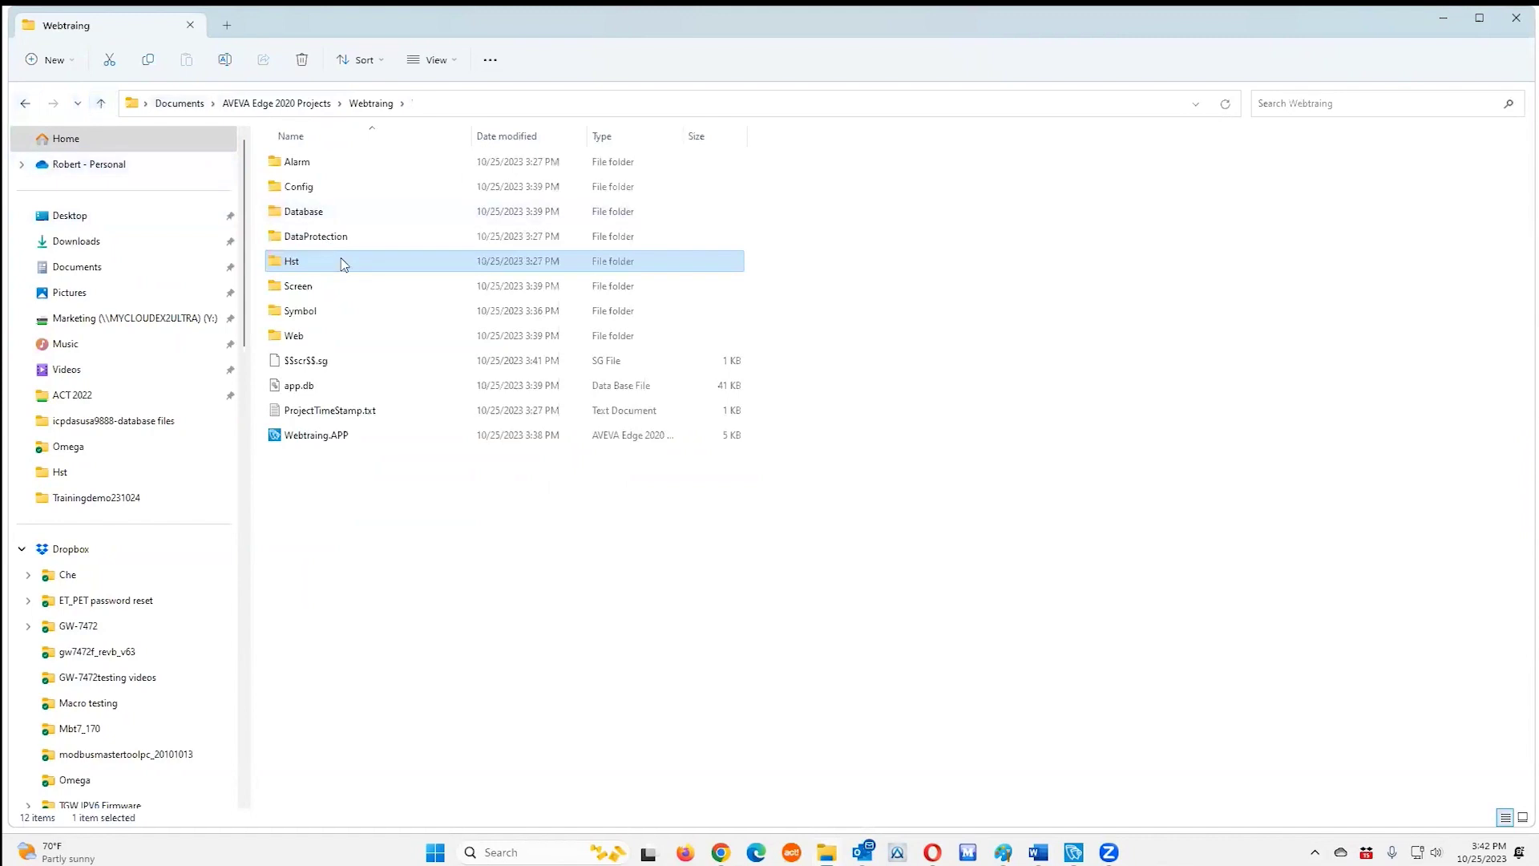
pyautogui.doubleClick(317, 213)
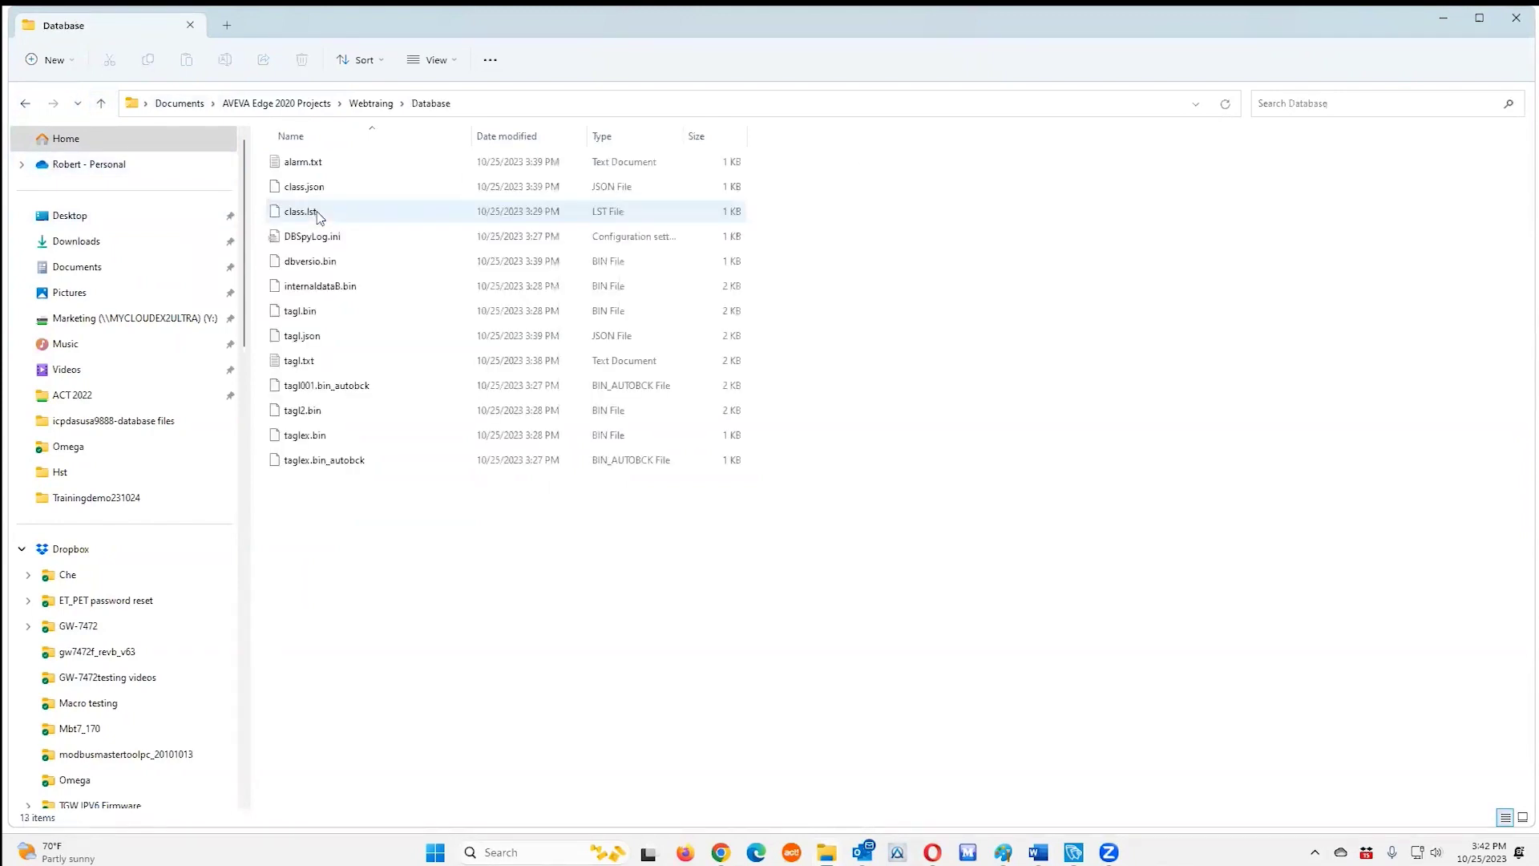
pyautogui.click(25, 103)
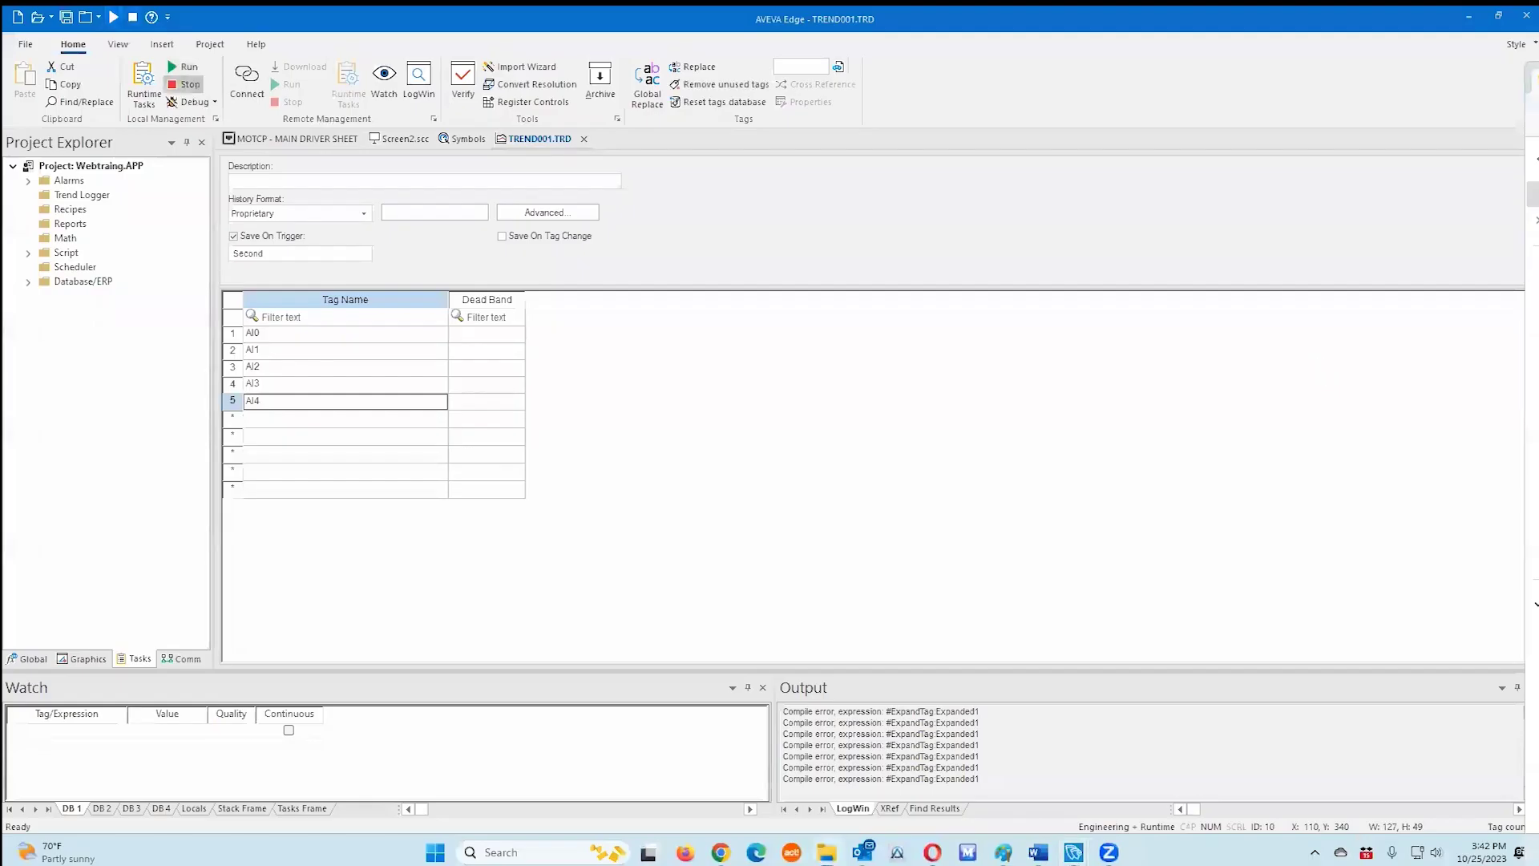
# - Recheck that the Webtraing Hst folder is still empty, then close File Explorer
pyautogui.hotkey('alt', 'Tab')
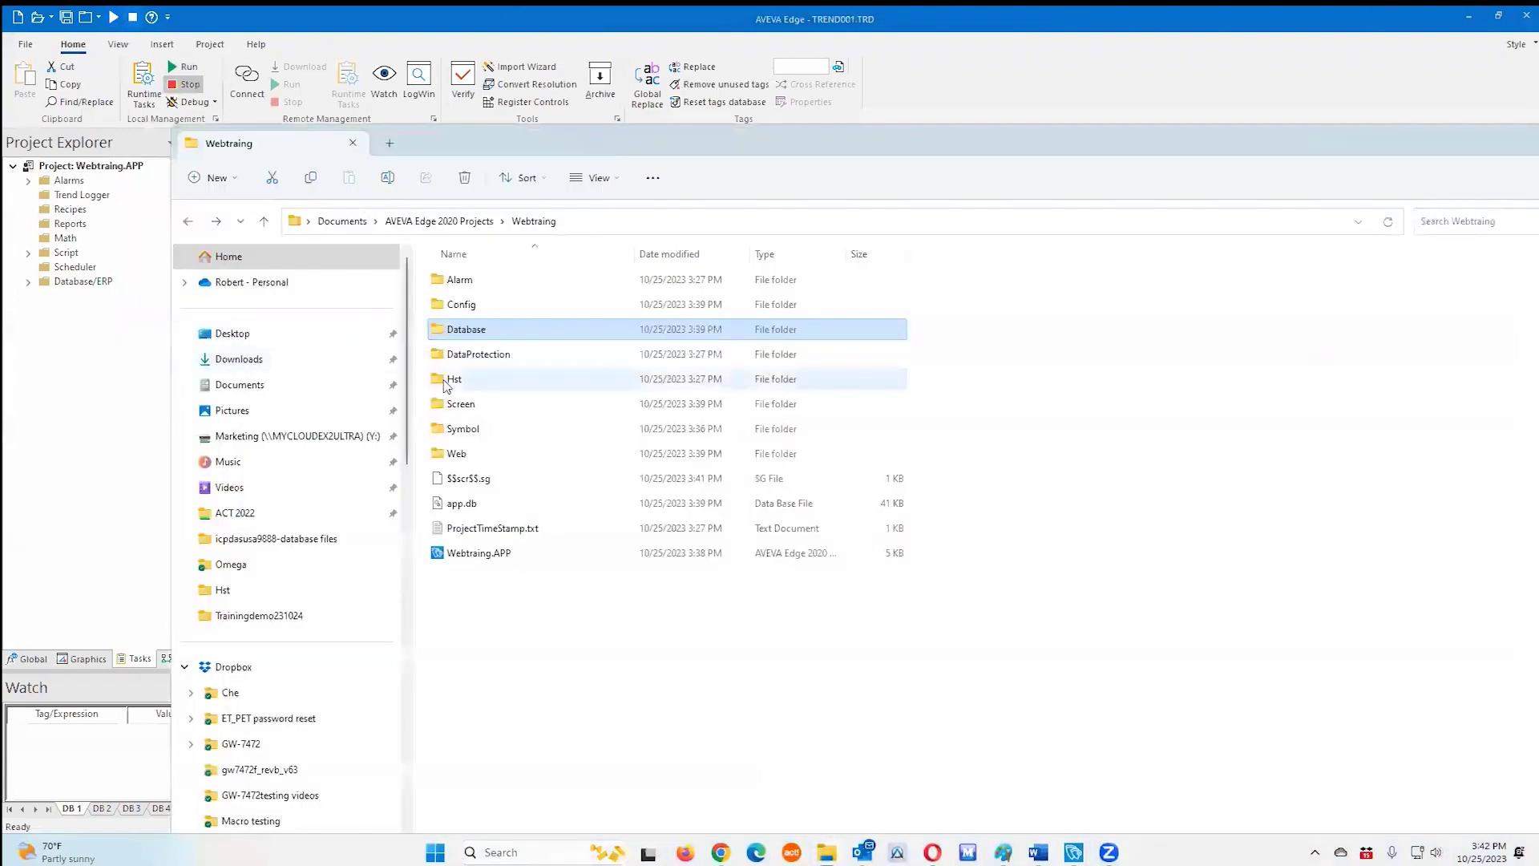
pyautogui.doubleClick(461, 380)
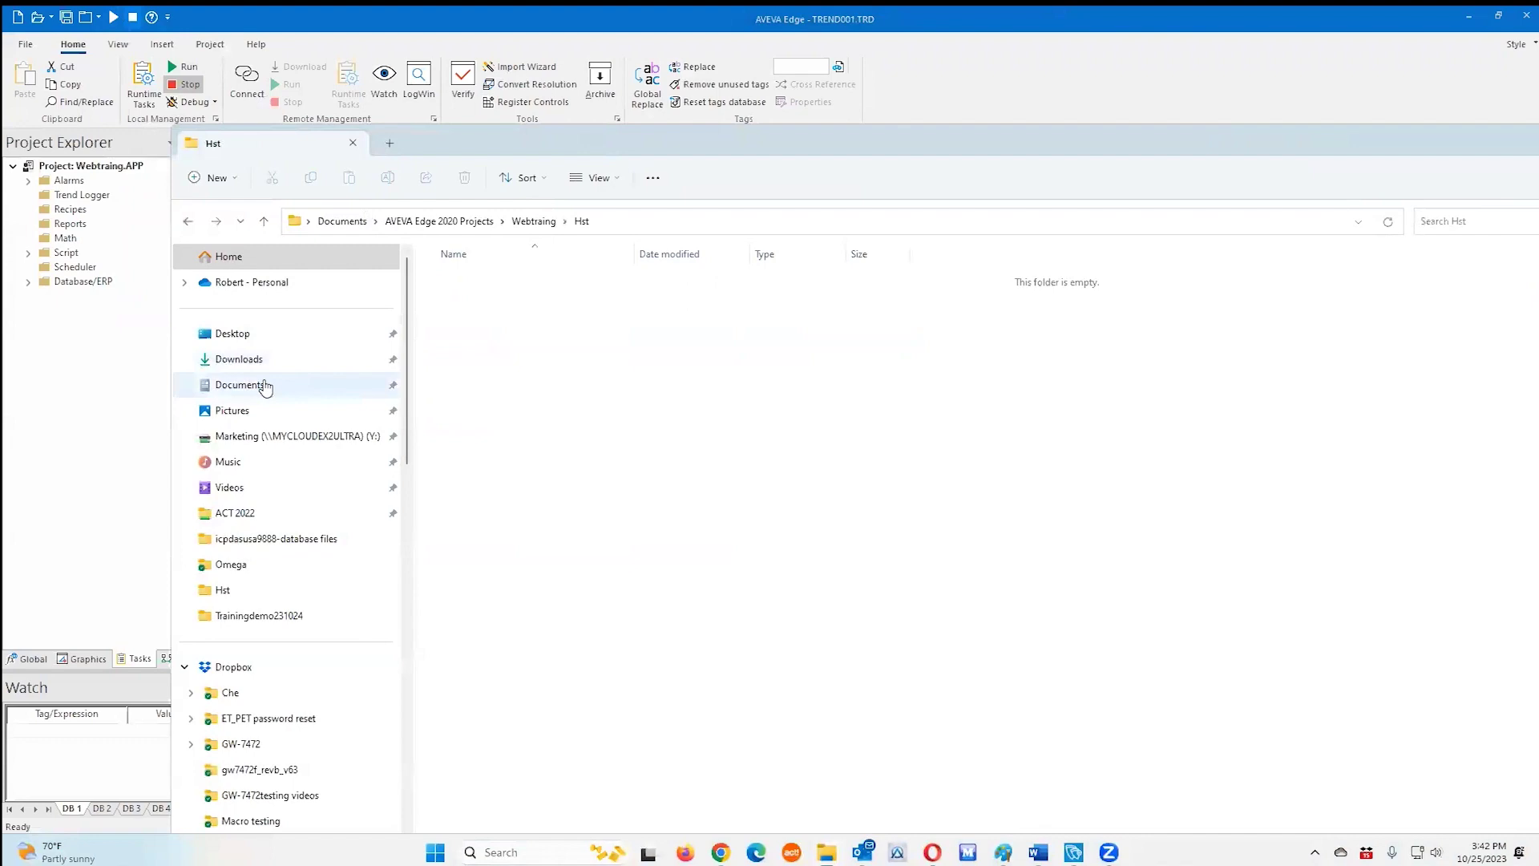
pyautogui.click(535, 222)
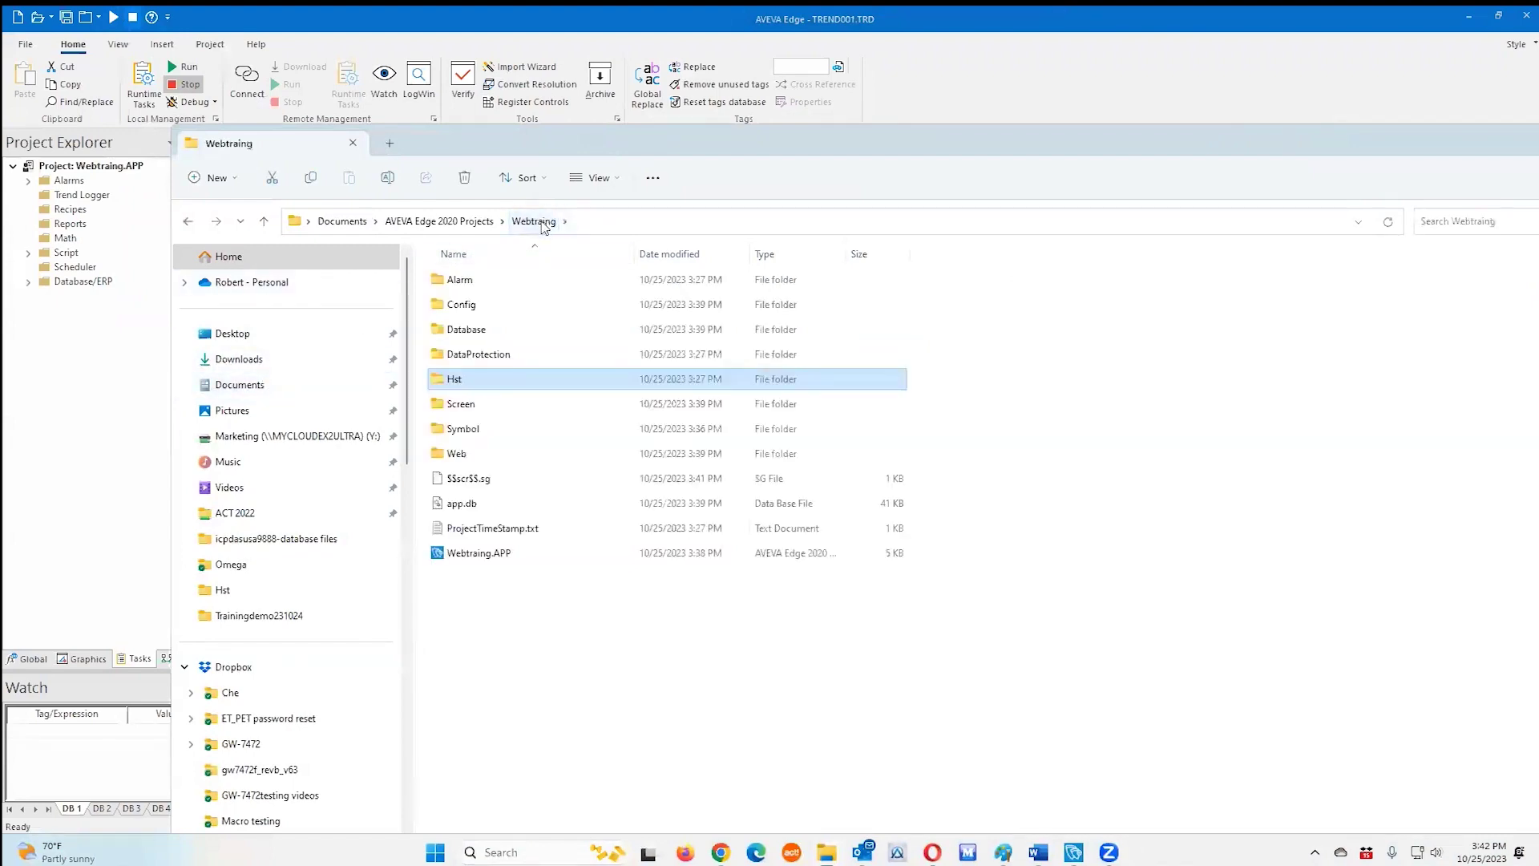
pyautogui.doubleClick(483, 331)
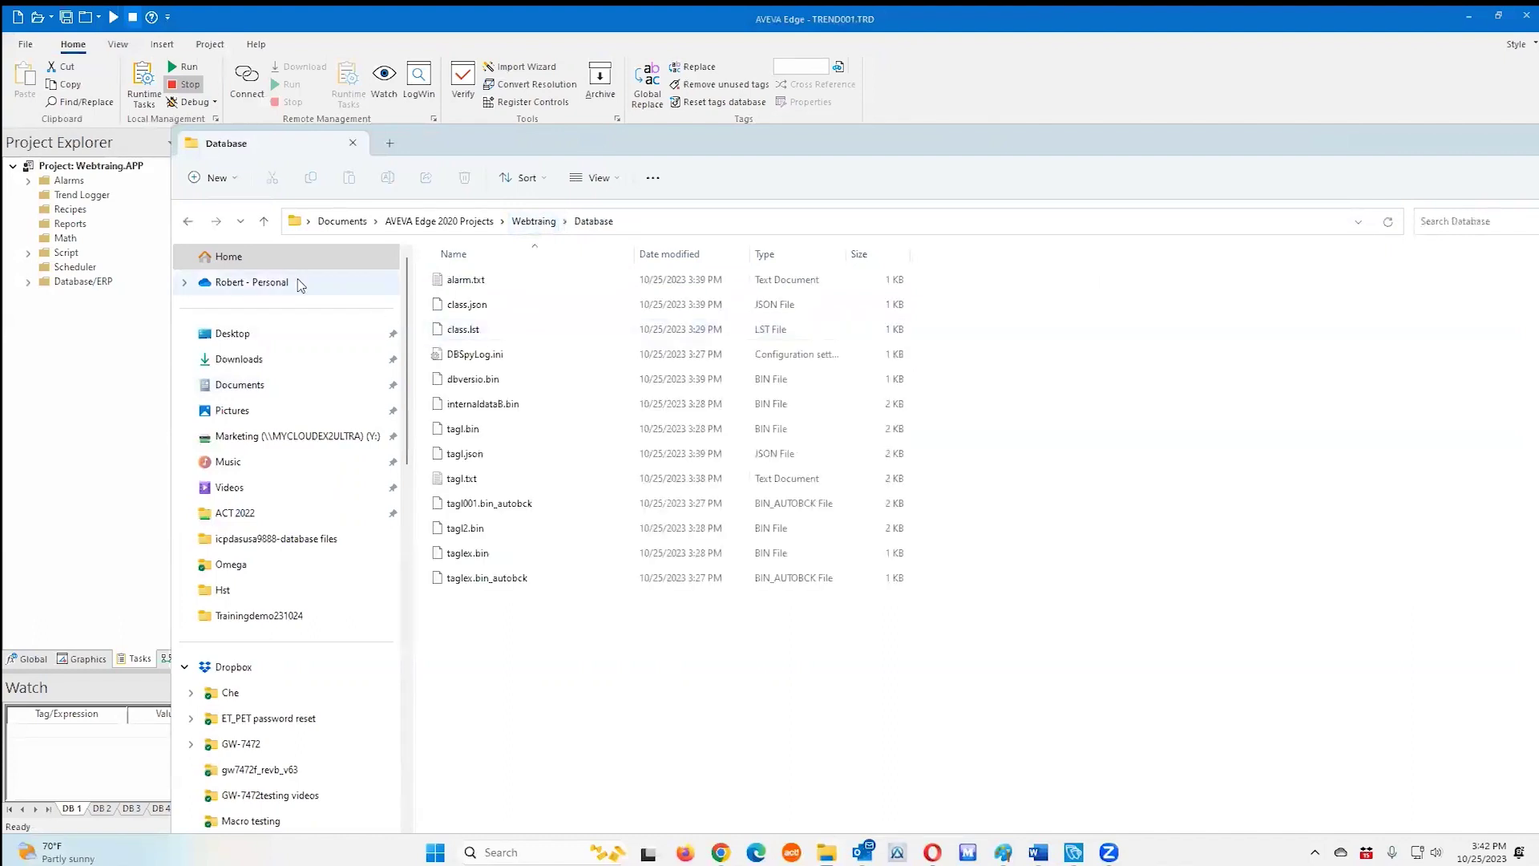
pyautogui.click(187, 220)
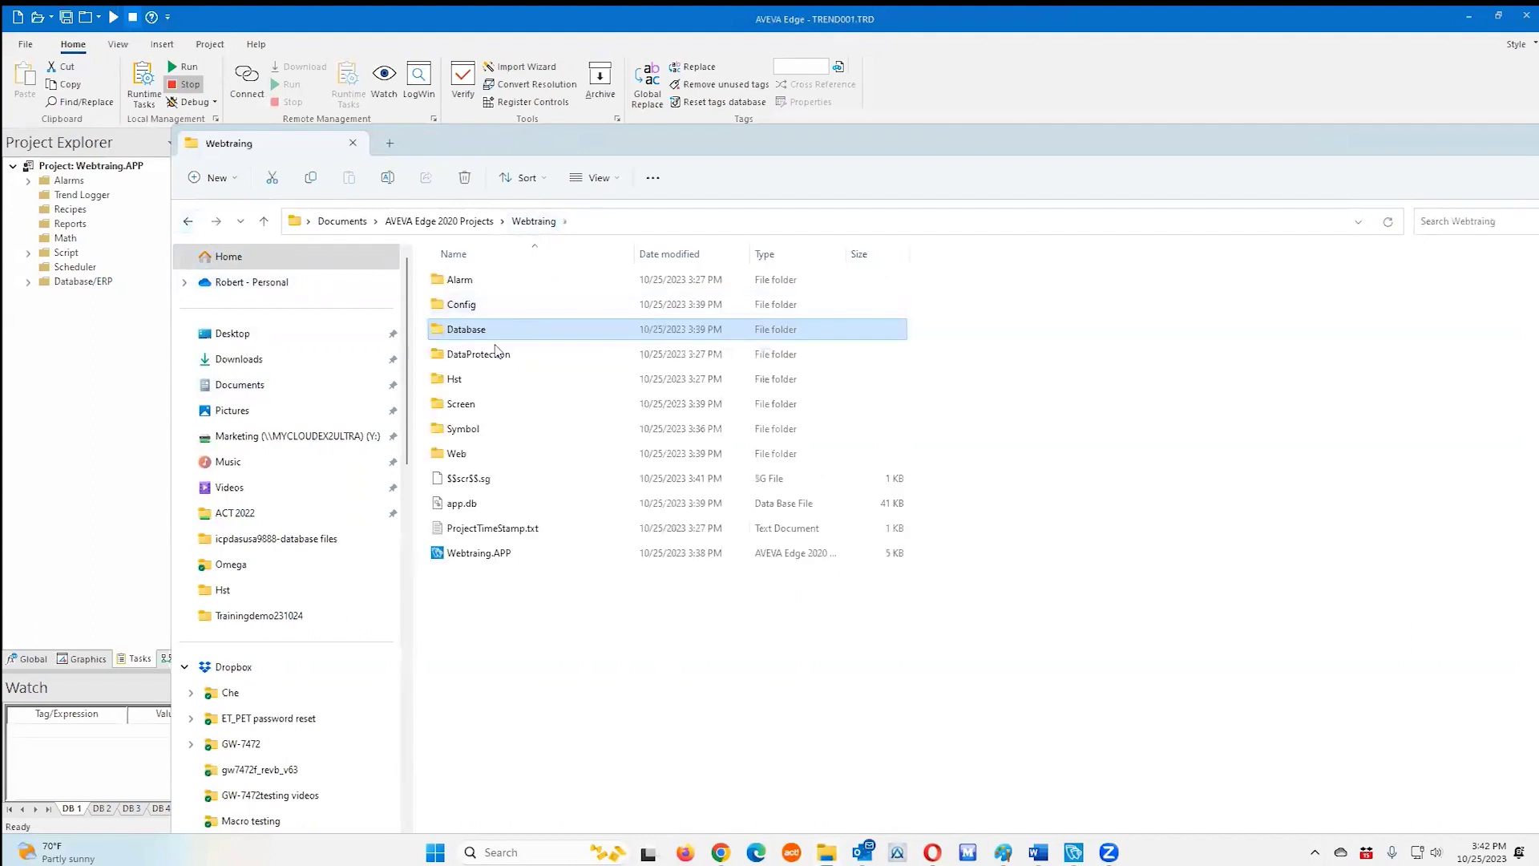
pyautogui.doubleClick(467, 381)
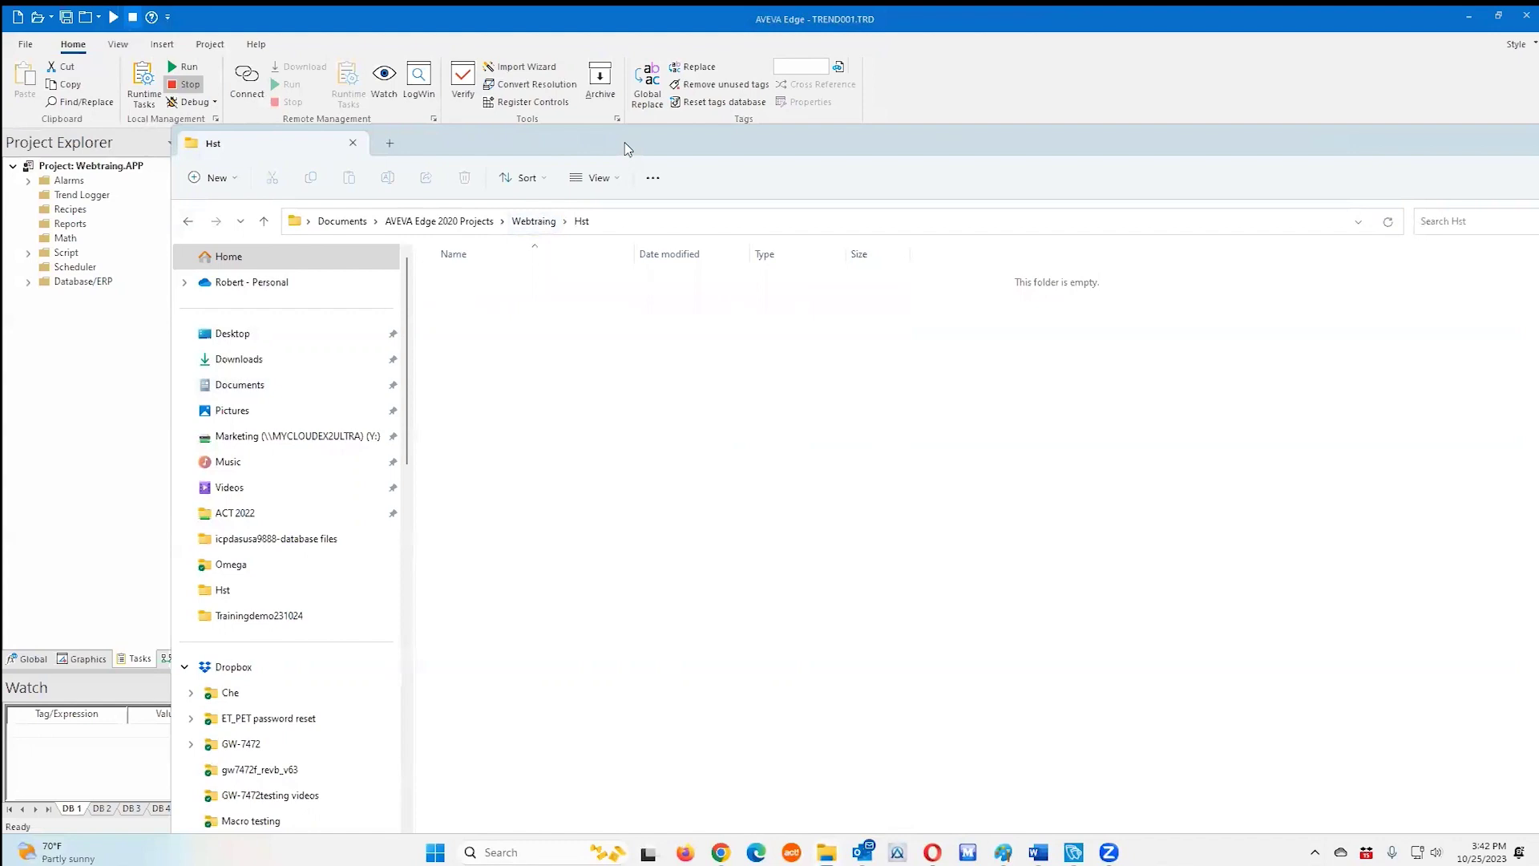
pyautogui.click(1517, 143)
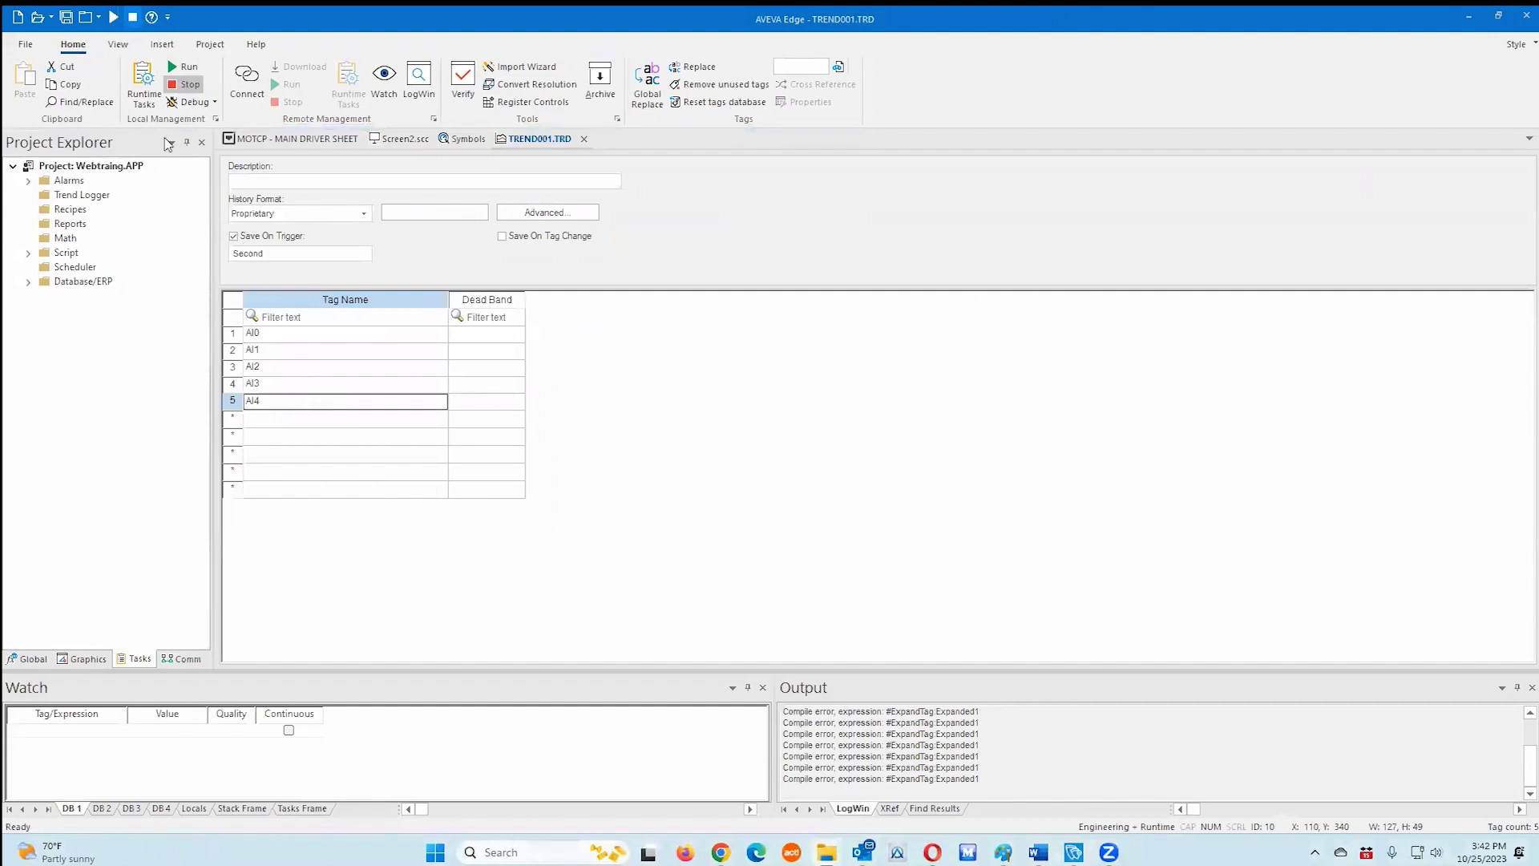
# - Save the trend worksheet, accepting the sheet number, and run the project
pyautogui.click(66, 18)
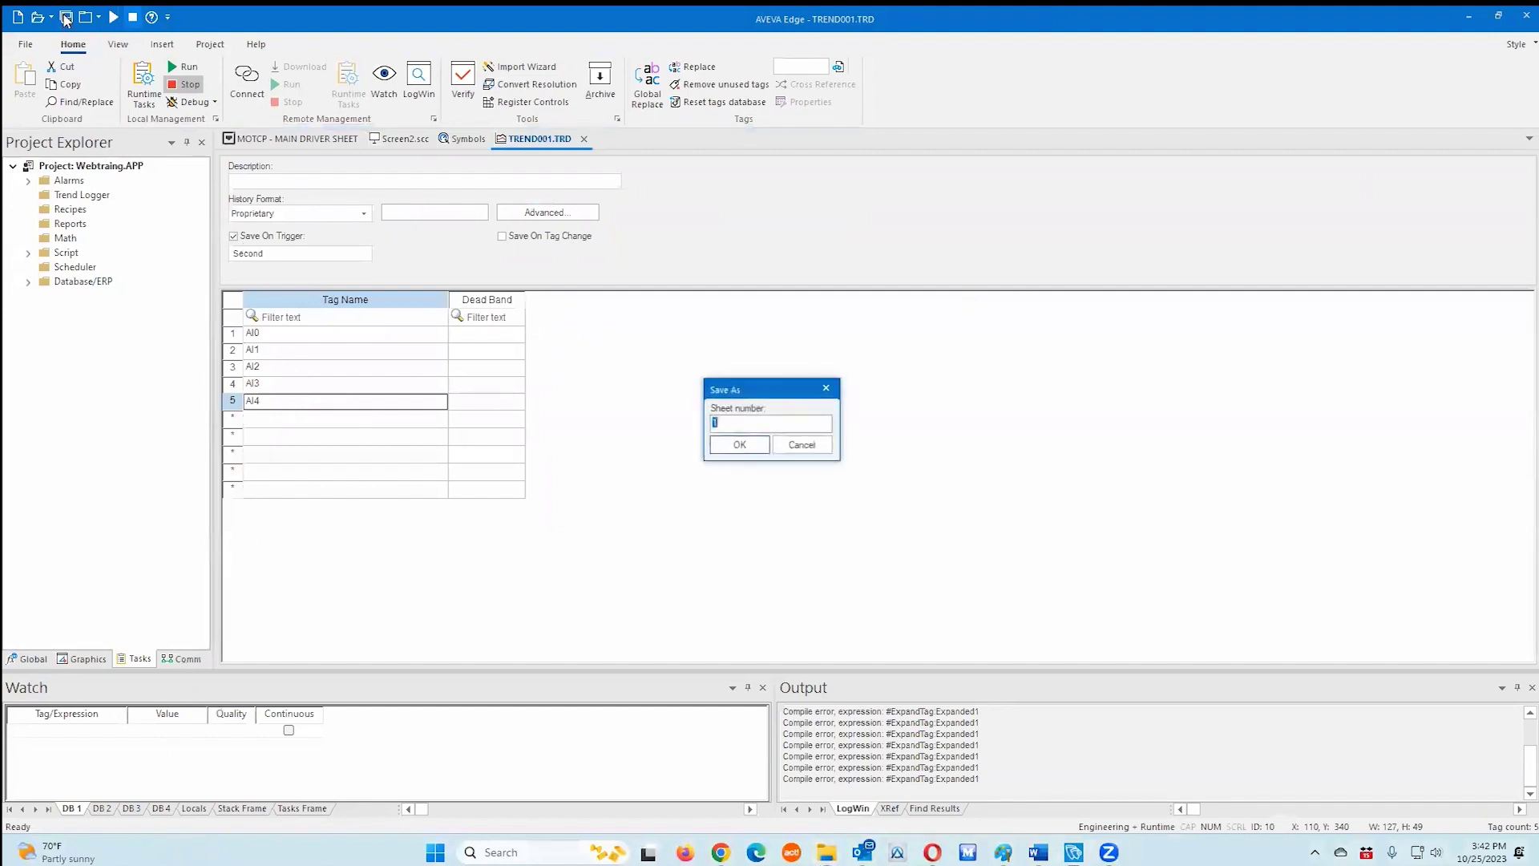
pyautogui.click(726, 447)
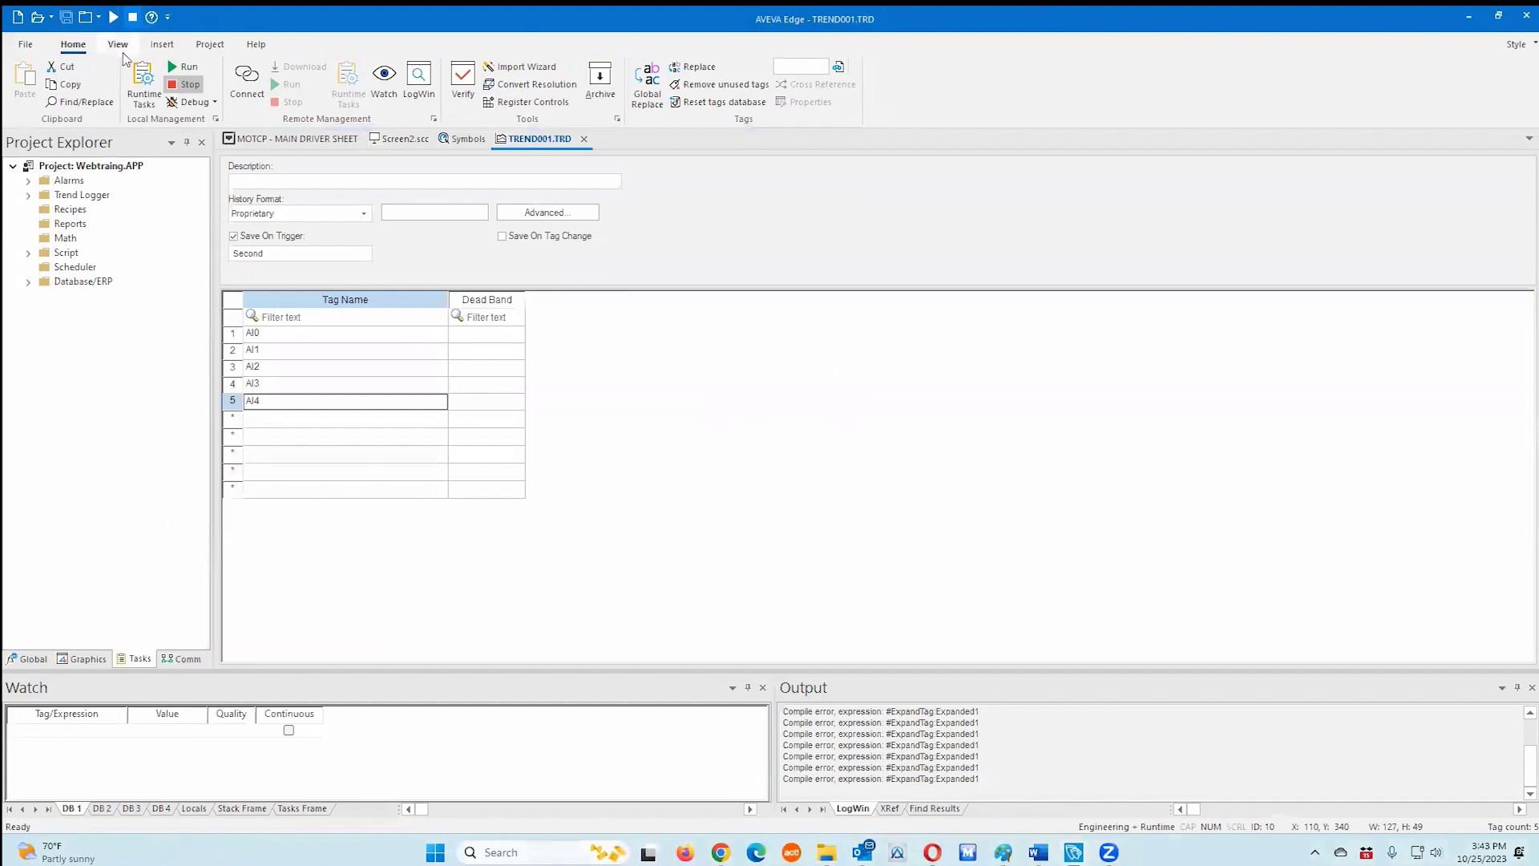
pyautogui.click(178, 69)
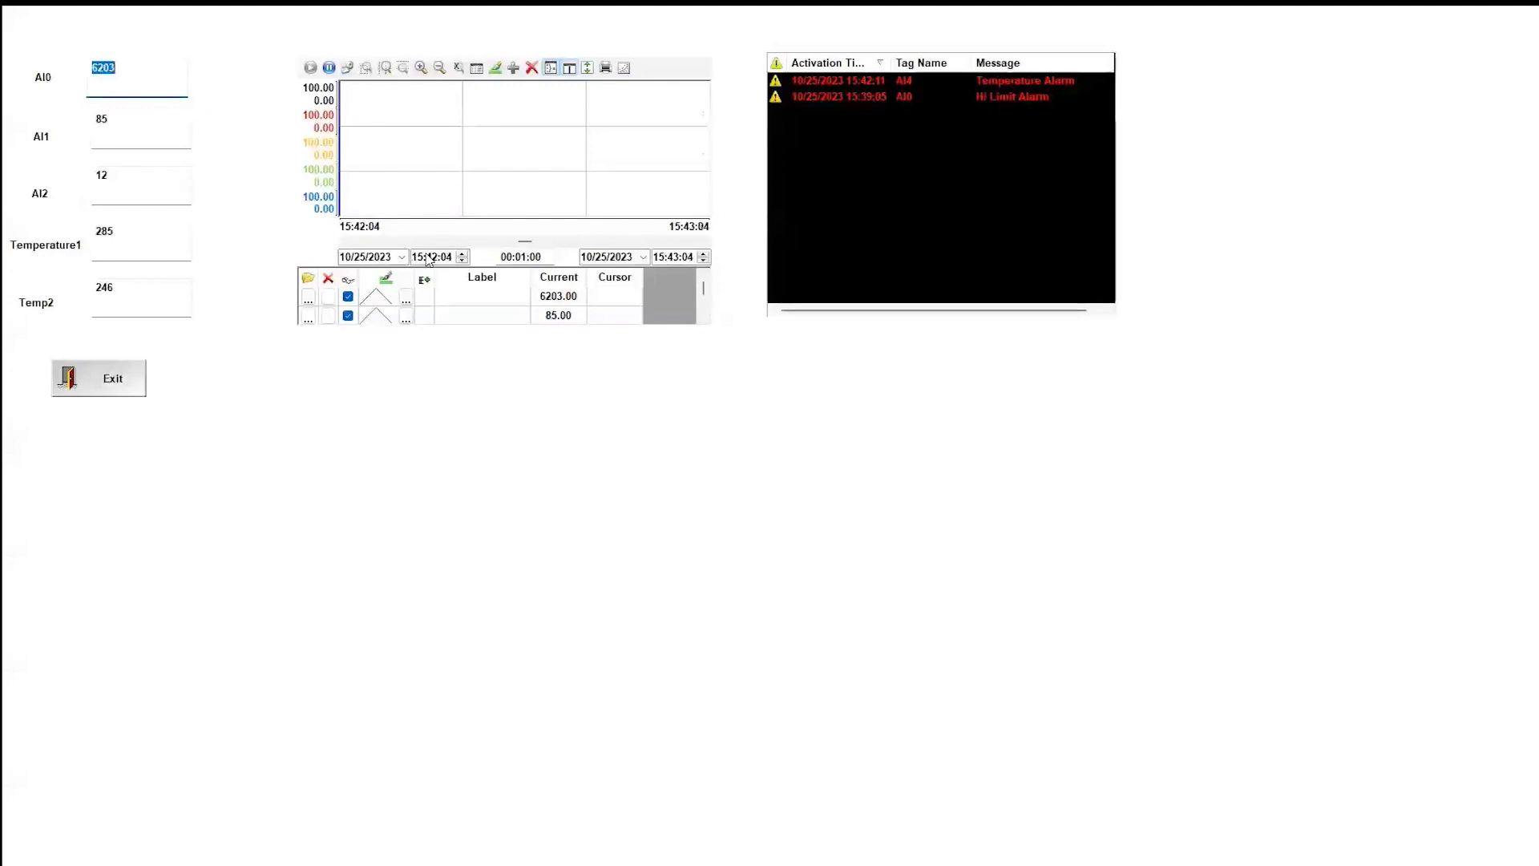
# - Let the runtime log, then switch to the Hst folder showing the new 01231025.hst
pyautogui.click(312, 311)
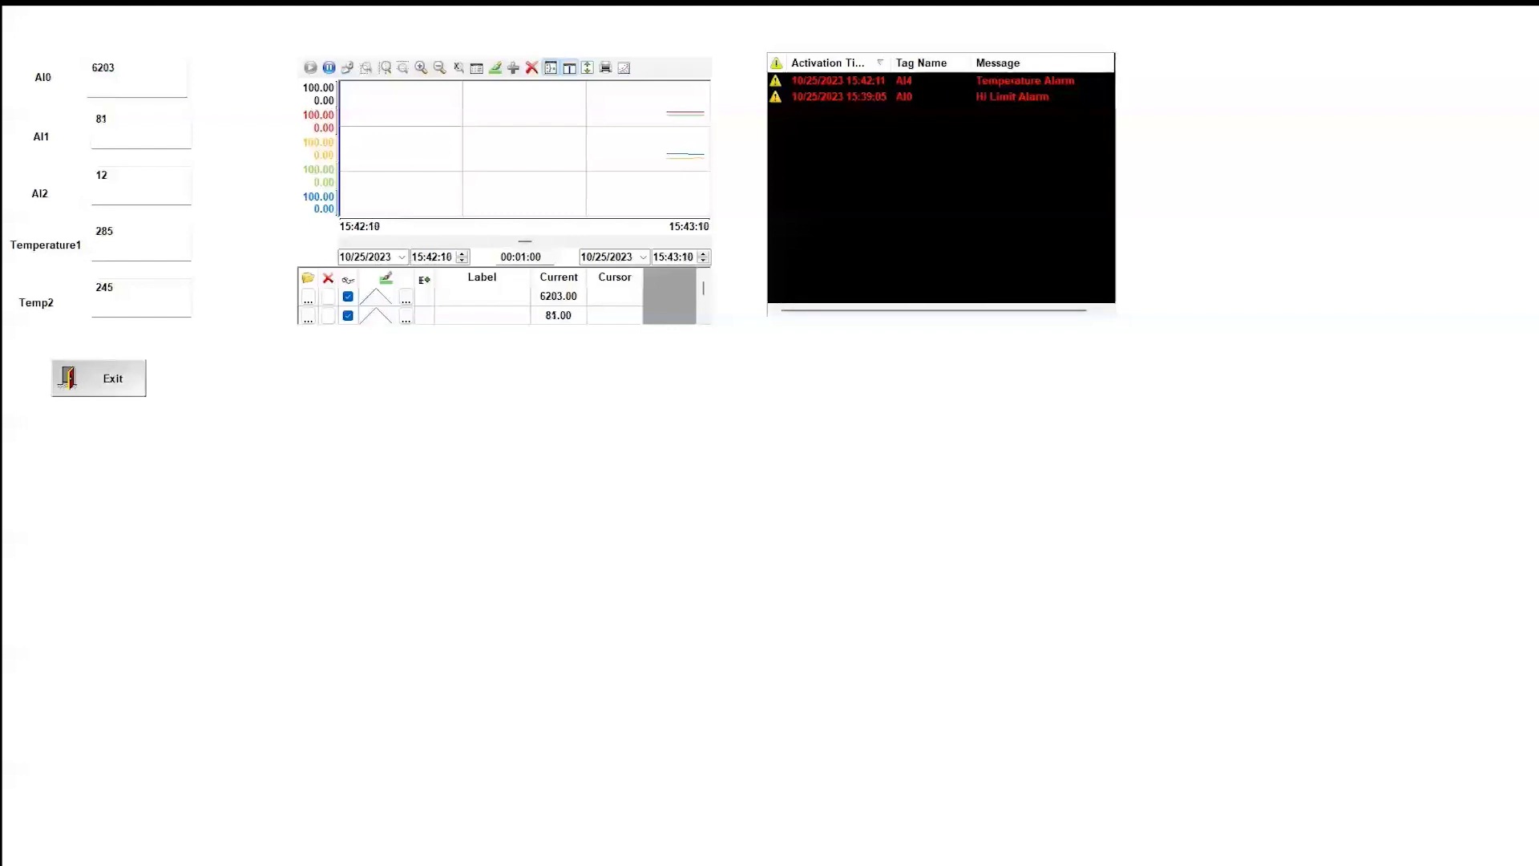
pyautogui.hotkey('alt', 'Tab')
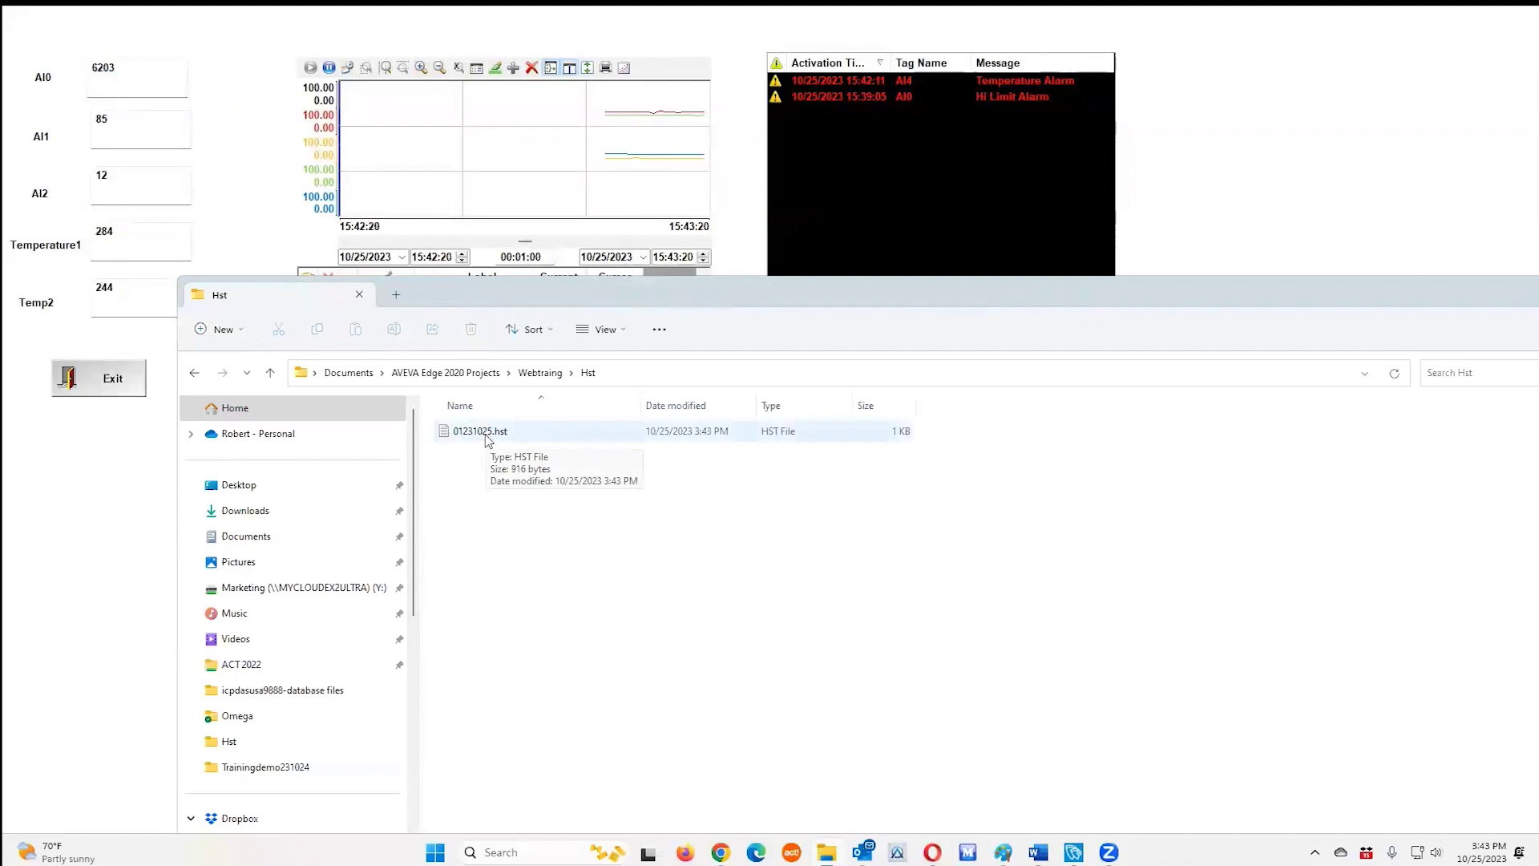
# - View 01231025.hst in Notepad as binary text, close it, and bring up File Explorer's jump list
pyautogui.doubleClick(490, 437)
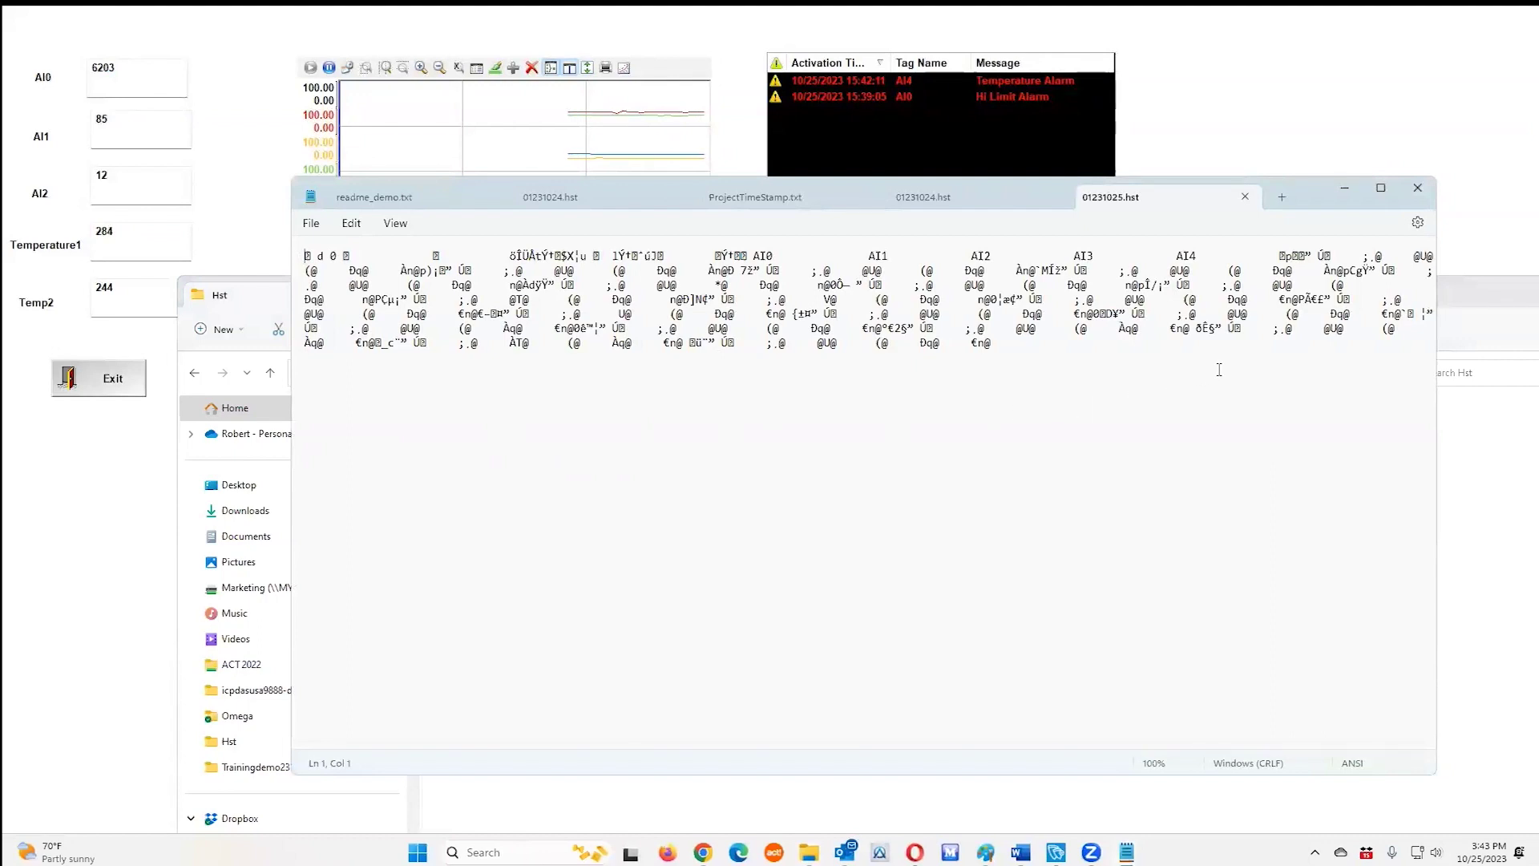
pyautogui.click(1418, 189)
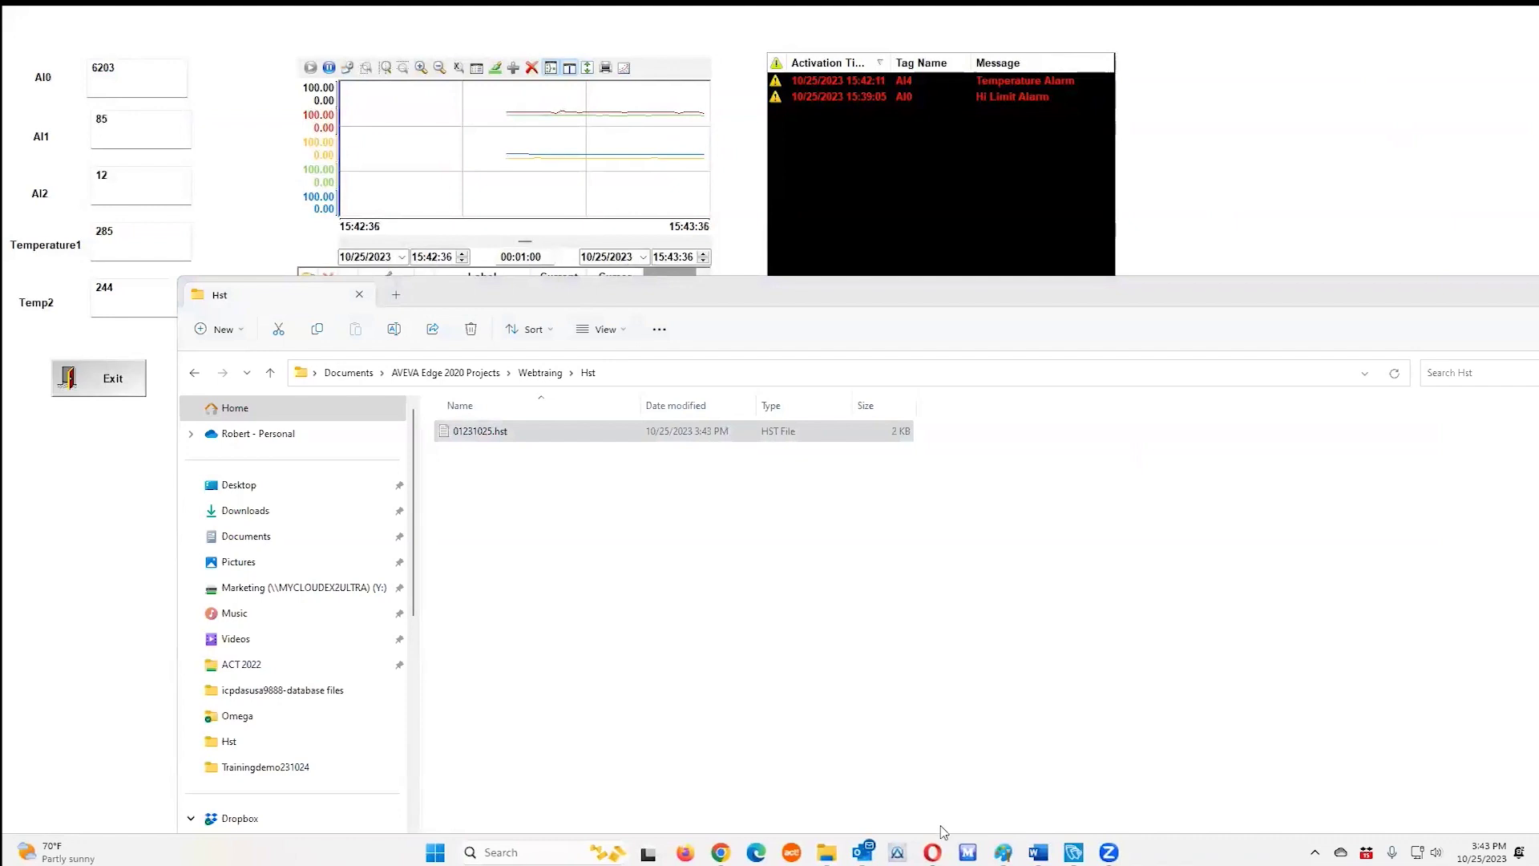
pyautogui.moveTo(826, 852)
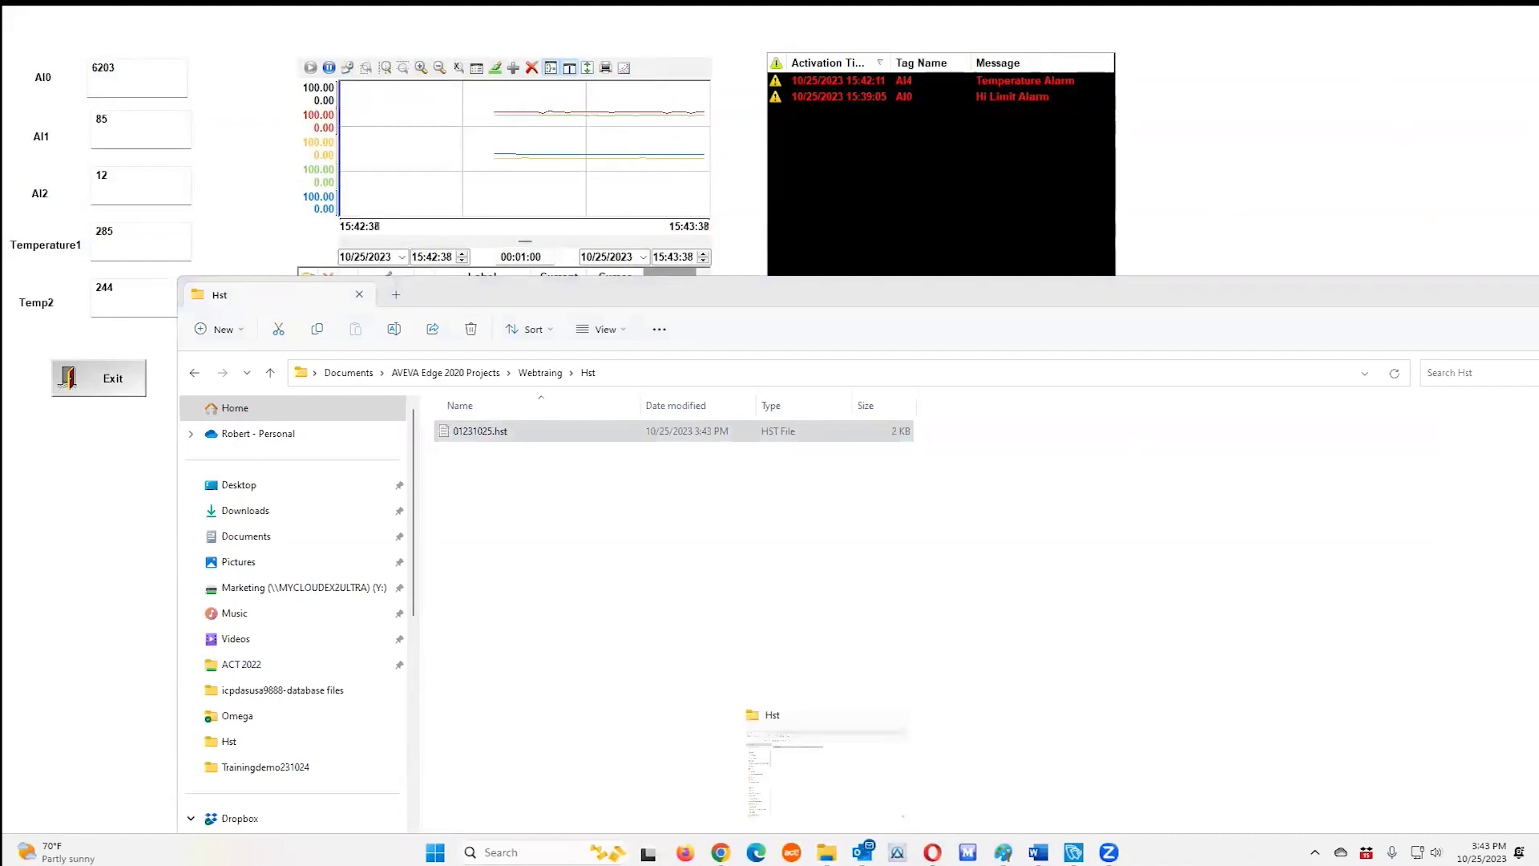
pyautogui.rightClick(826, 851)
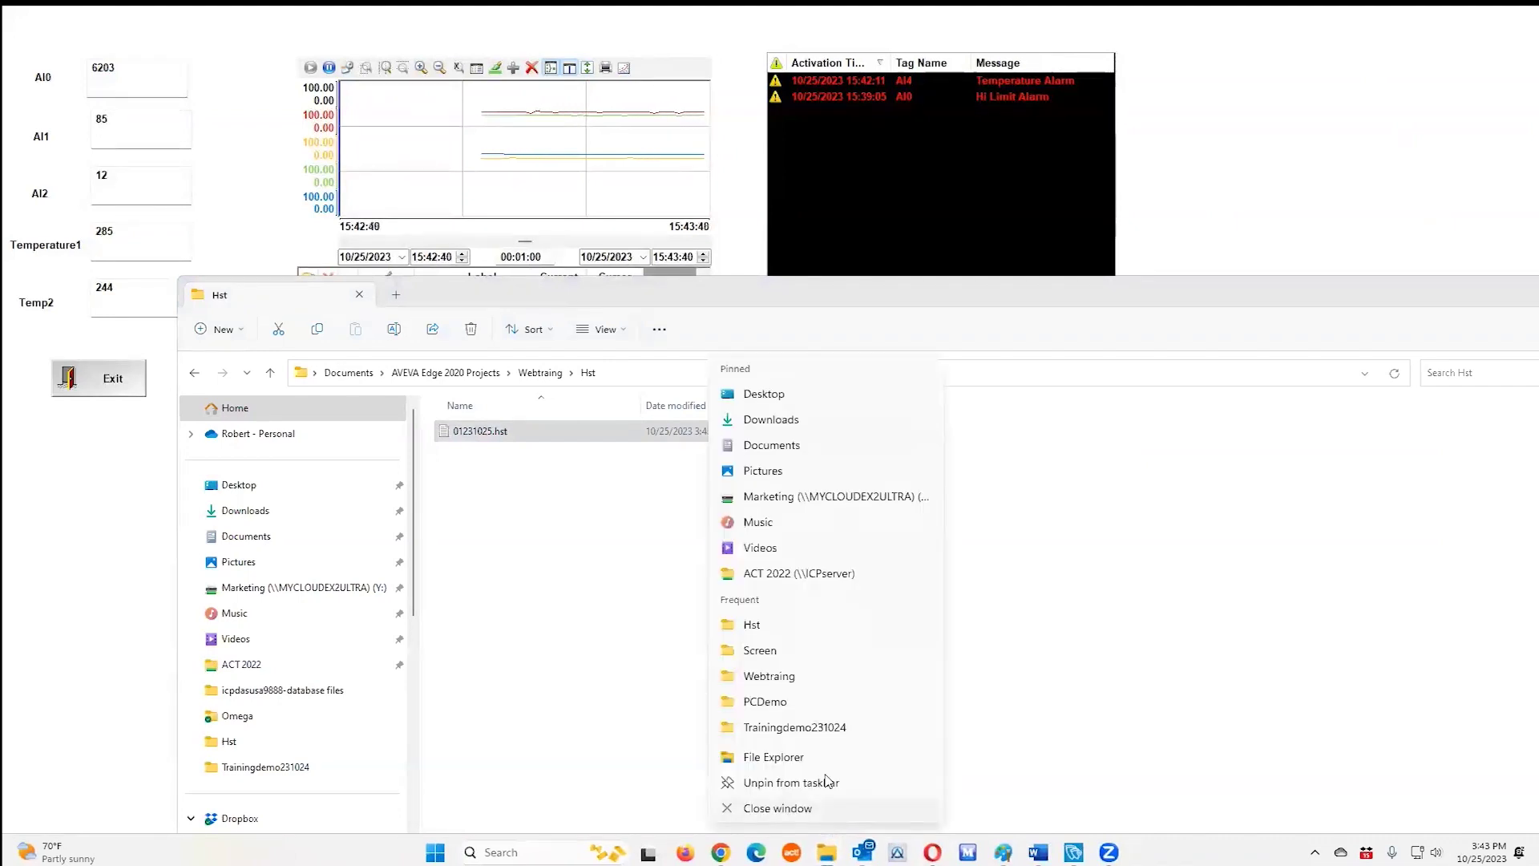
# - In a new Explorer window, go to C:\Program Files (x86)\AVEVA\AVEVA Edge 2020\Bin
pyautogui.click(778, 760)
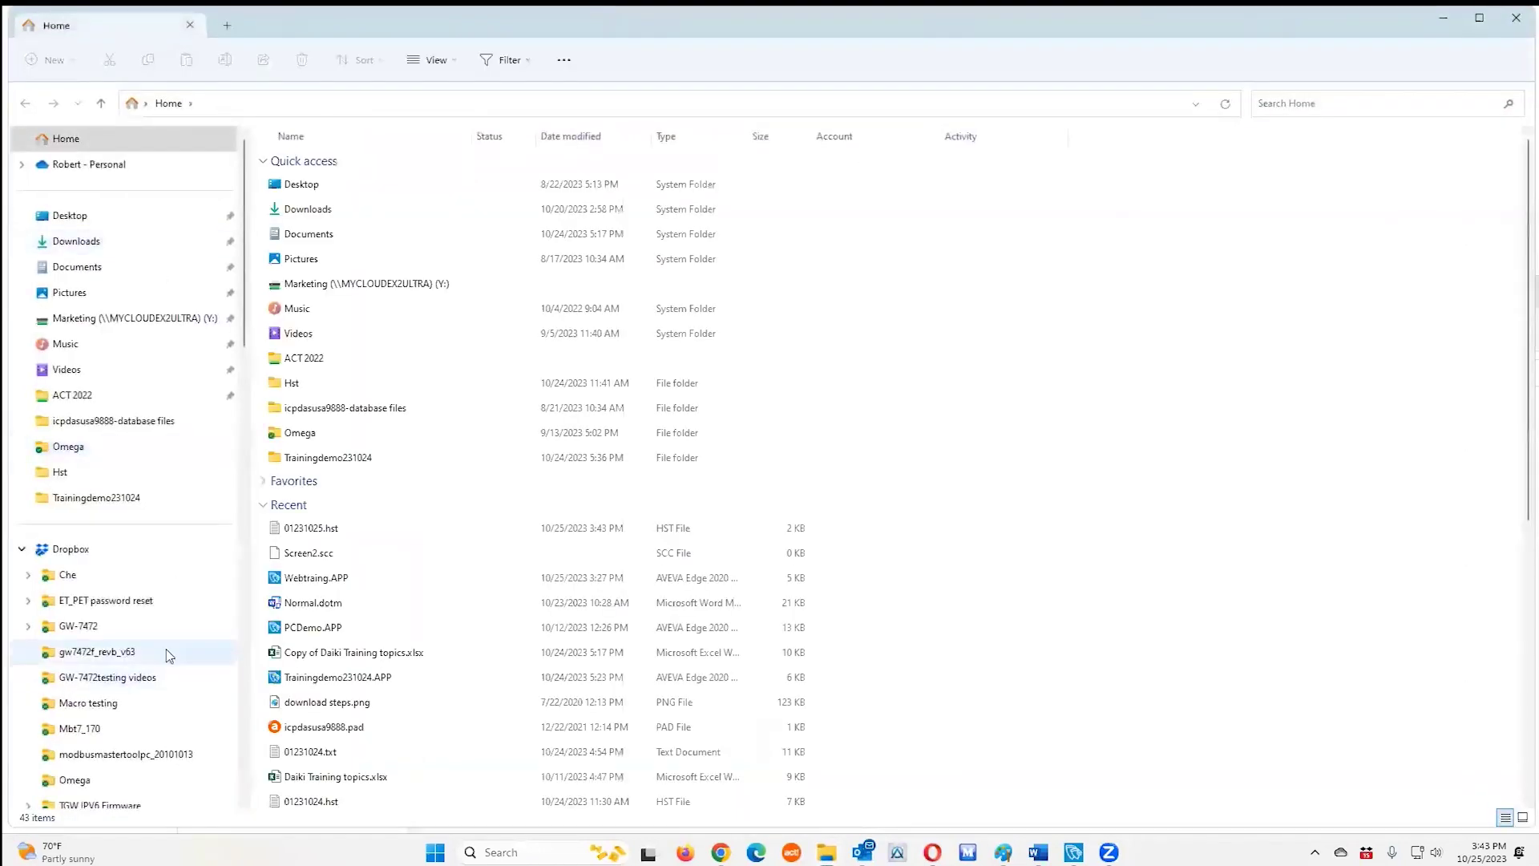
pyautogui.scroll(-3, 169, 656)
pyautogui.scroll(-7, 169, 656)
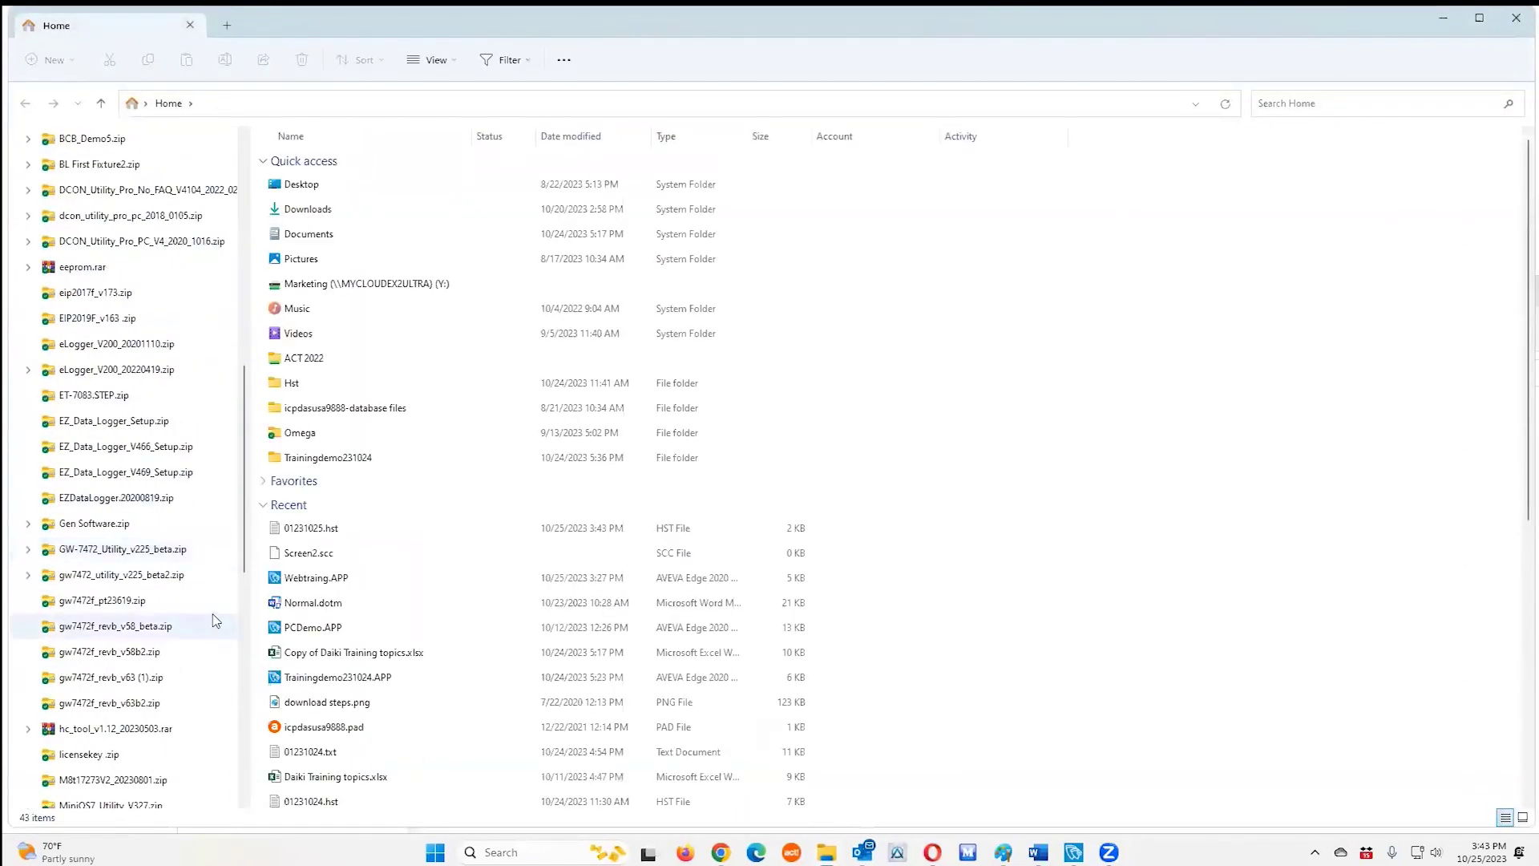
pyautogui.scroll(-9, 241, 567)
pyautogui.scroll(9, 241, 566)
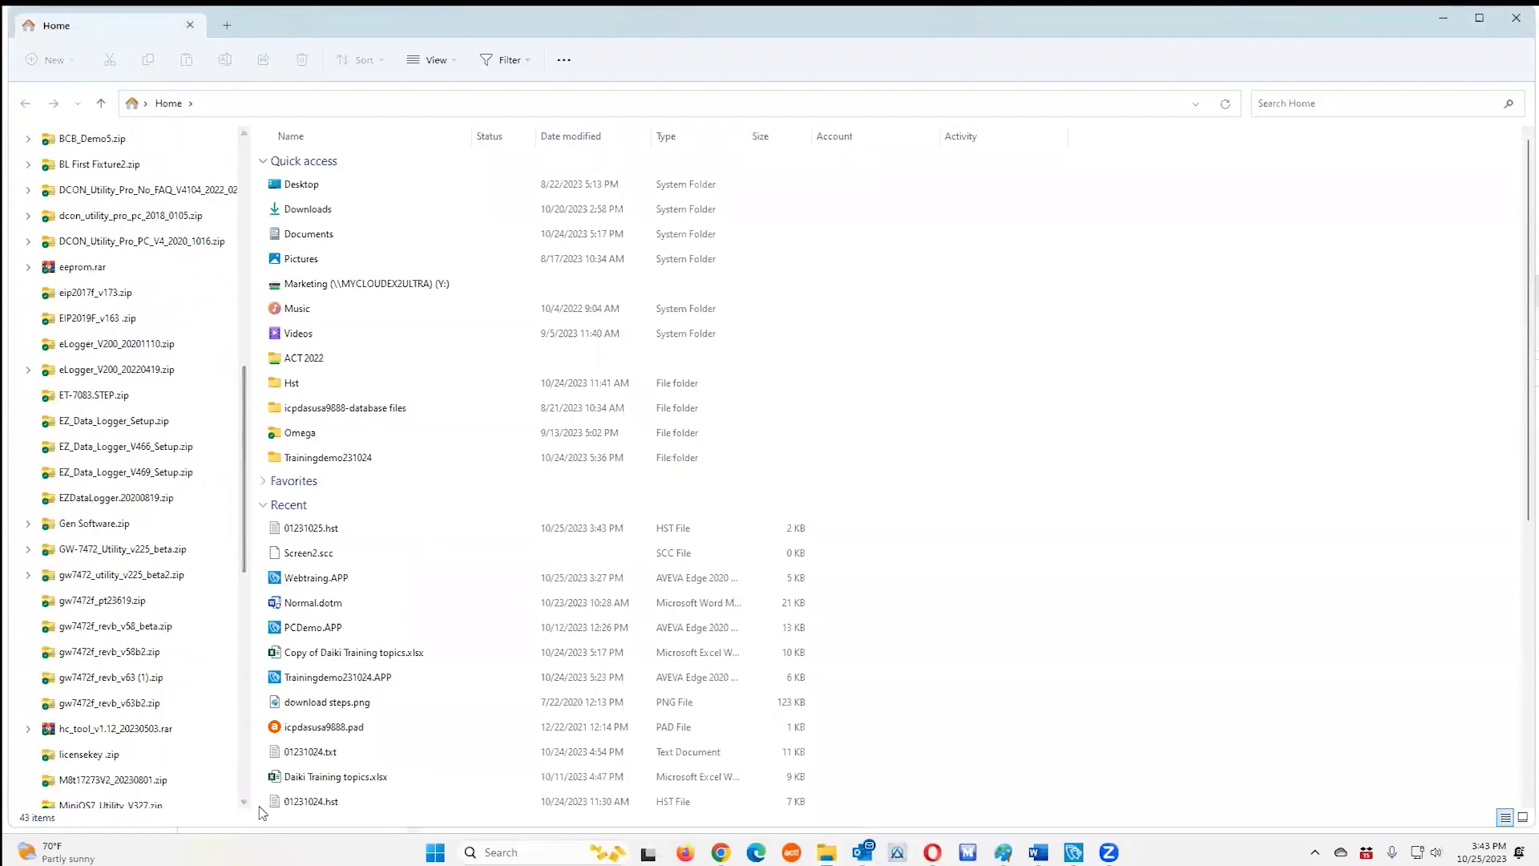
pyautogui.scroll(-10, 240, 791)
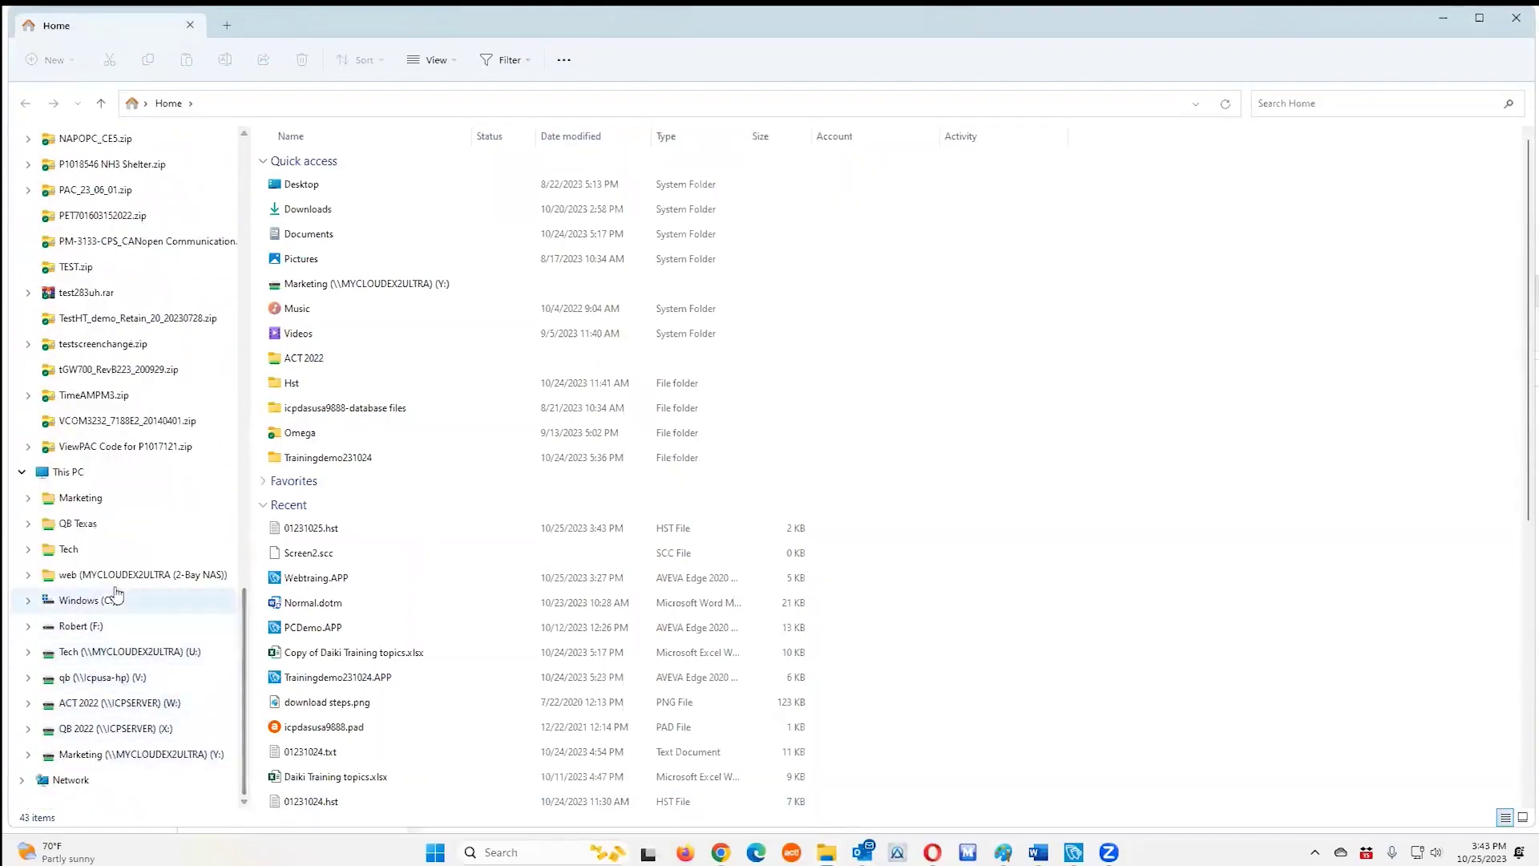
pyautogui.click(111, 603)
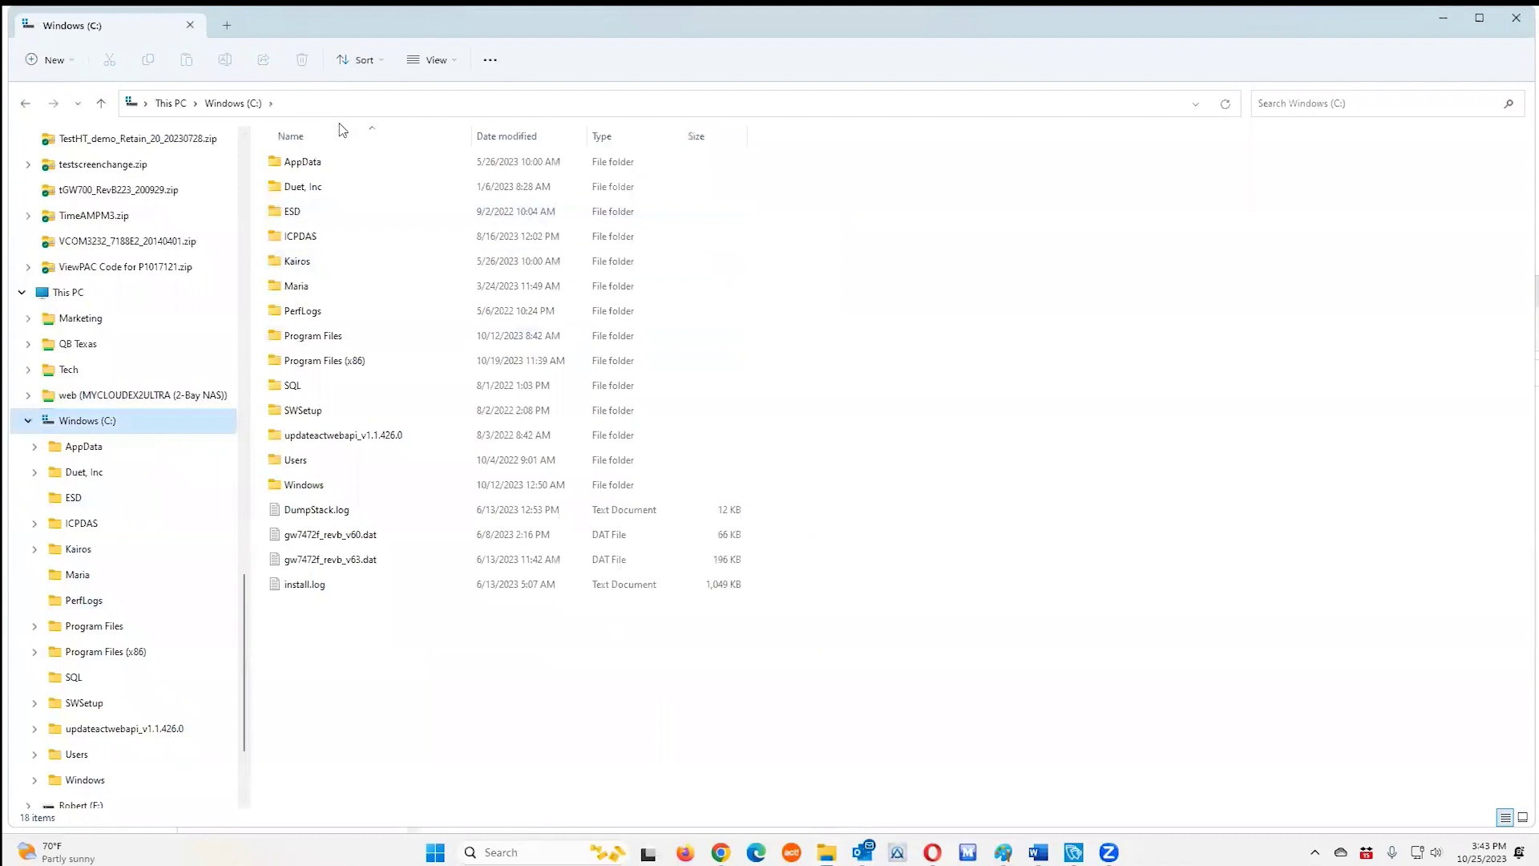
pyautogui.doubleClick(335, 365)
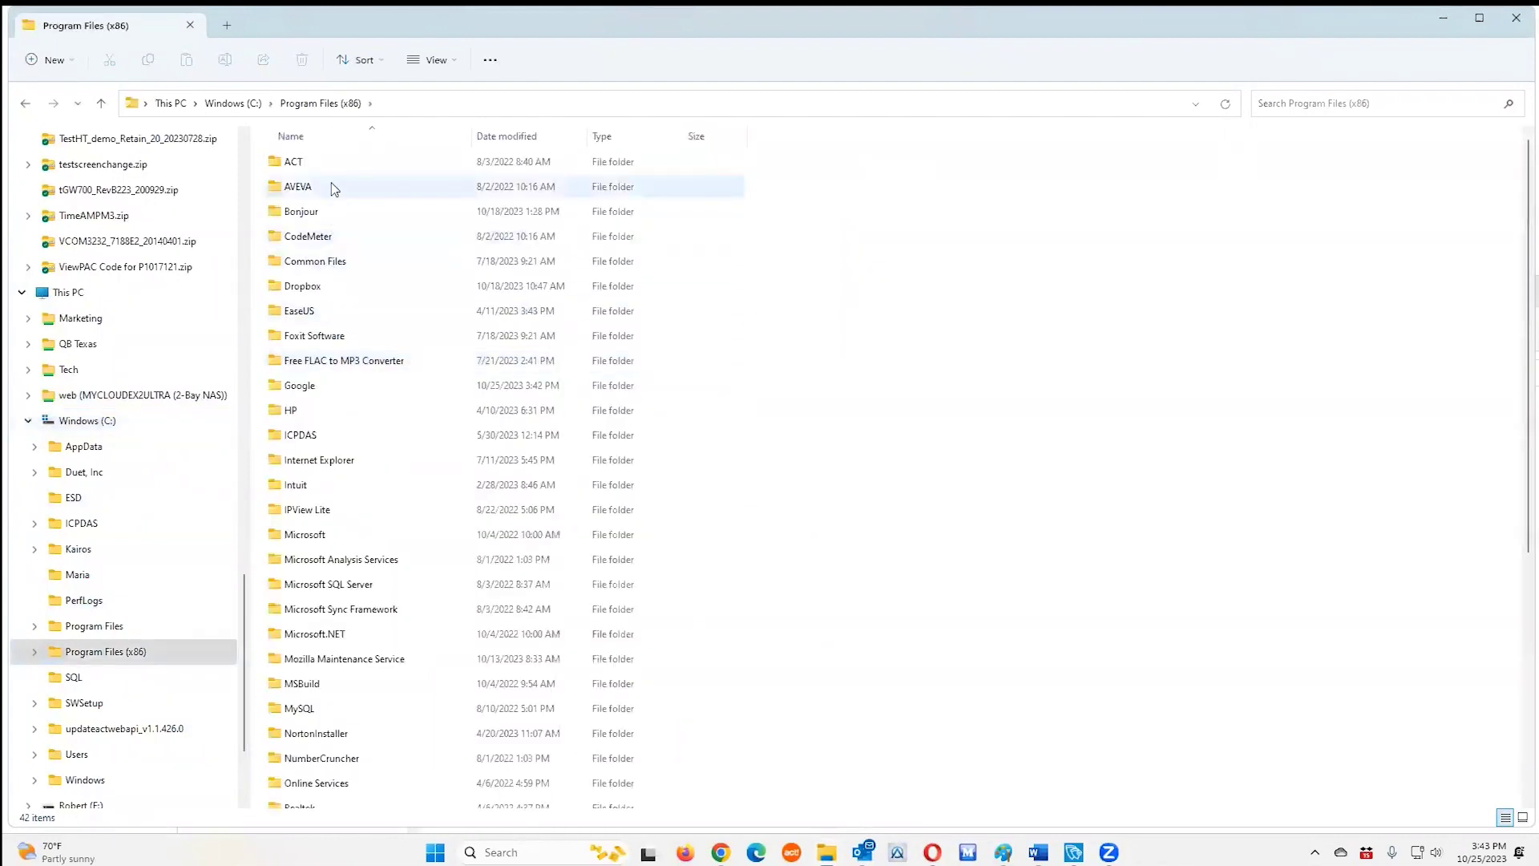
pyautogui.doubleClick(335, 189)
pyautogui.doubleClick(334, 162)
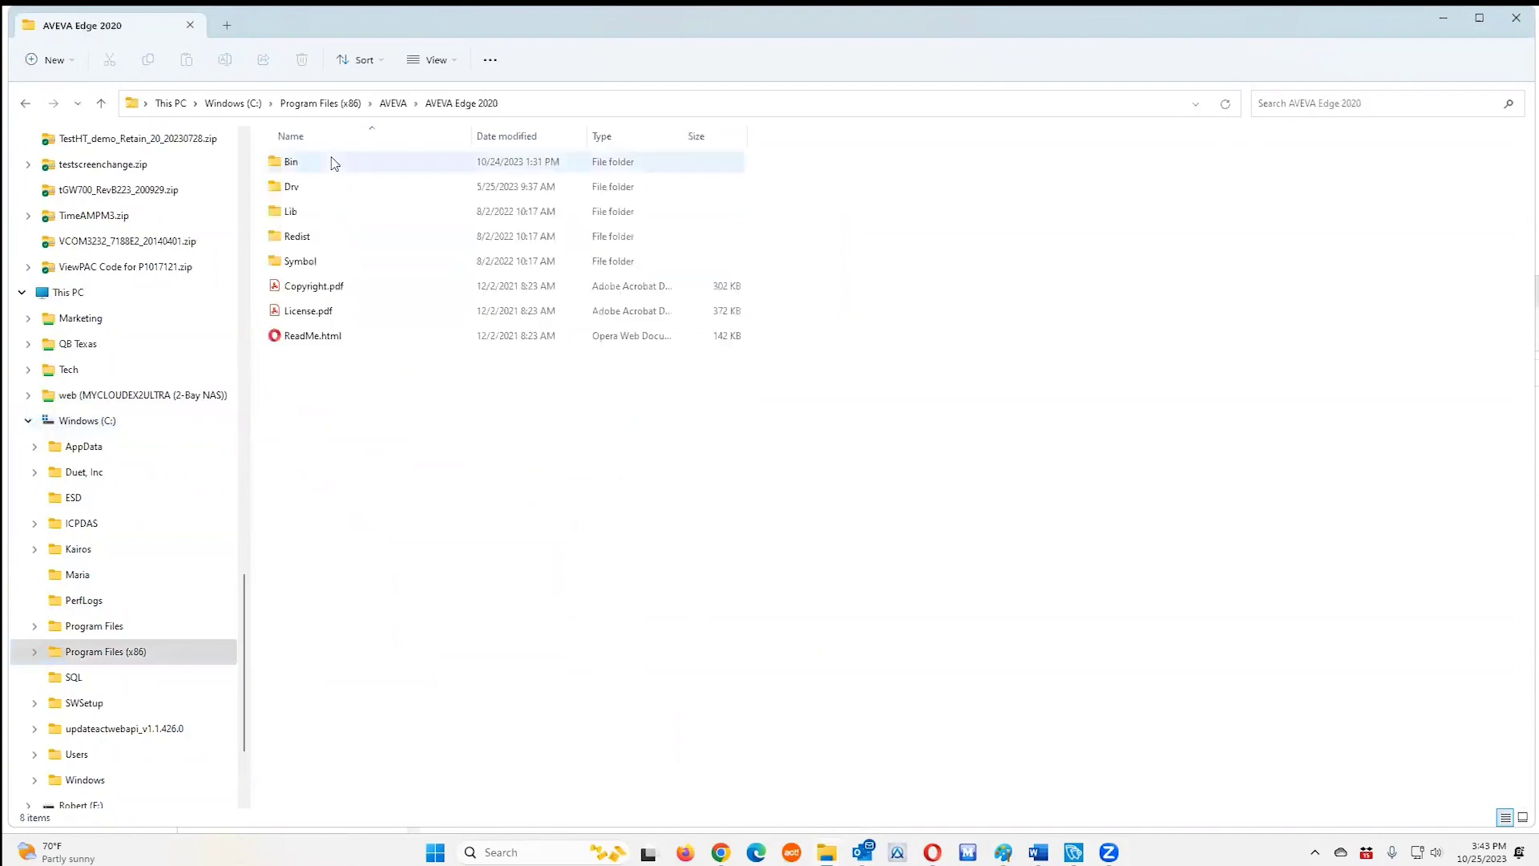
pyautogui.doubleClick(334, 162)
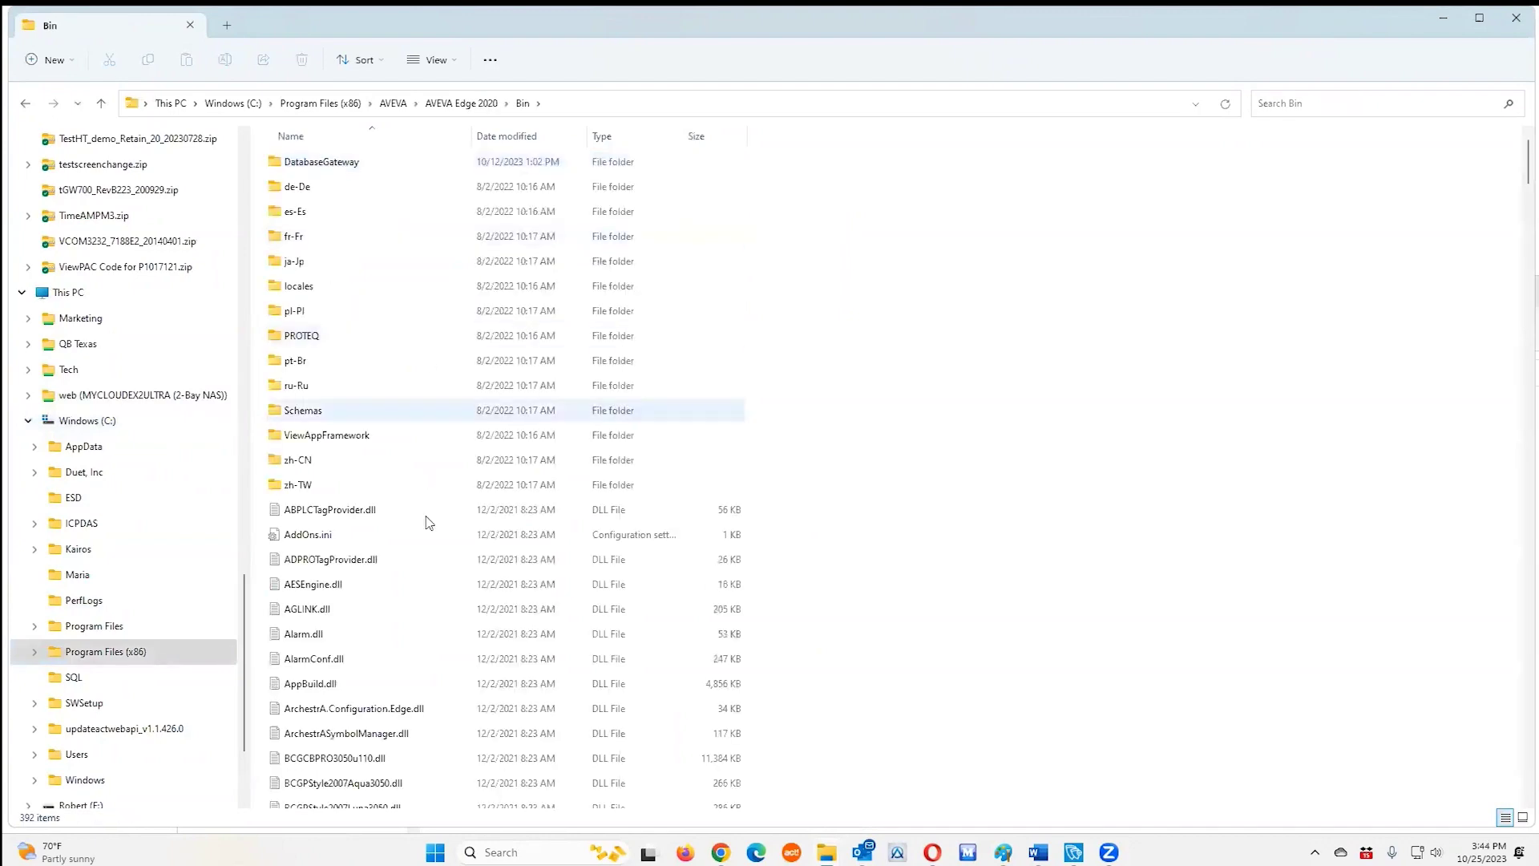
# - Copy HST2TXT.exe and switch to the Hst folder window
pyautogui.scroll(-5, 450, 682)
pyautogui.scroll(-20, 449, 682)
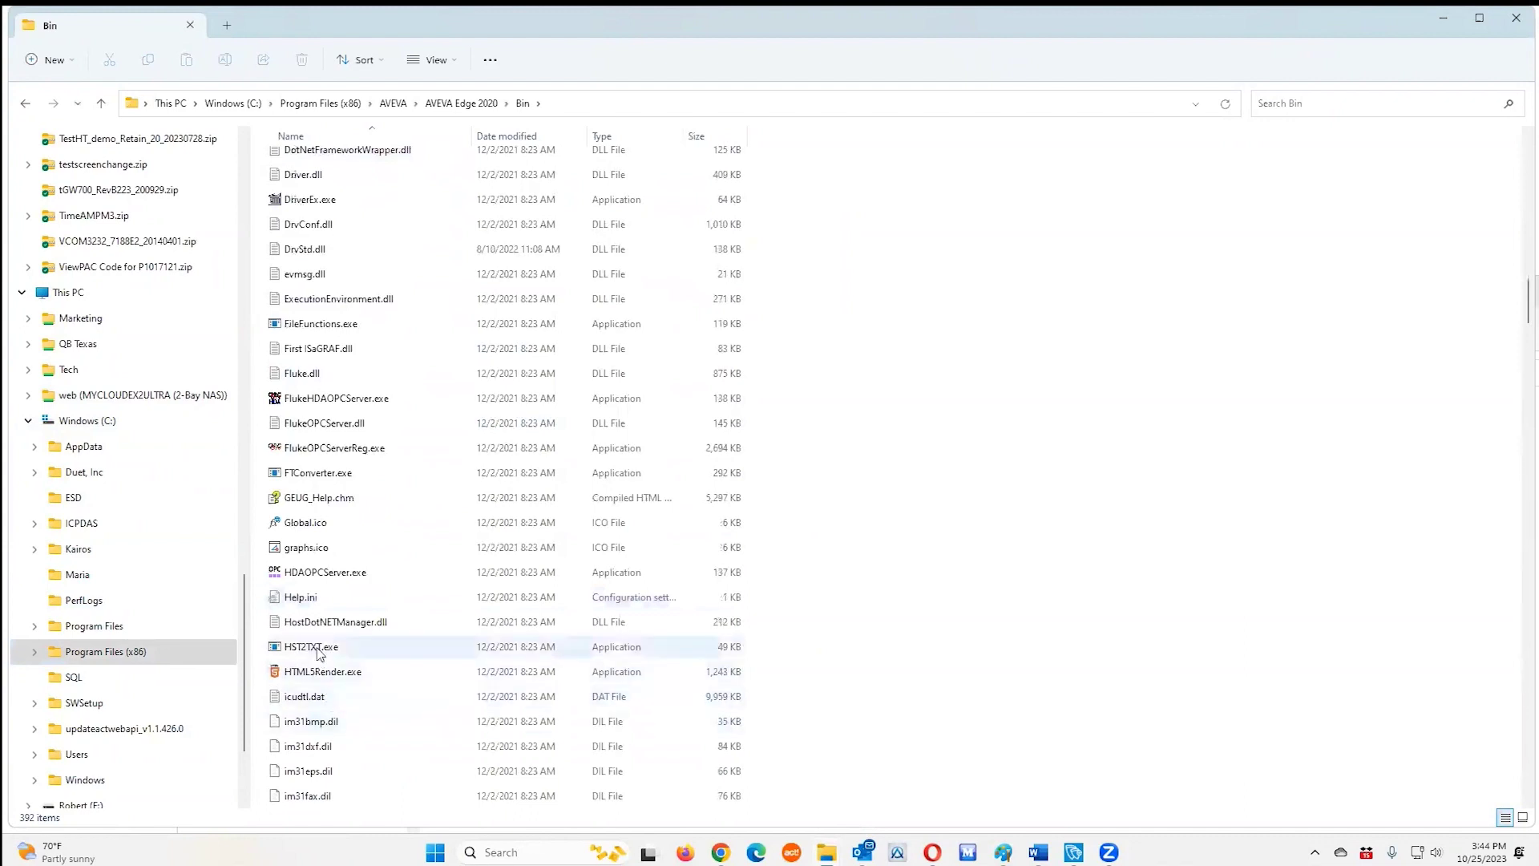
pyautogui.rightClick(318, 651)
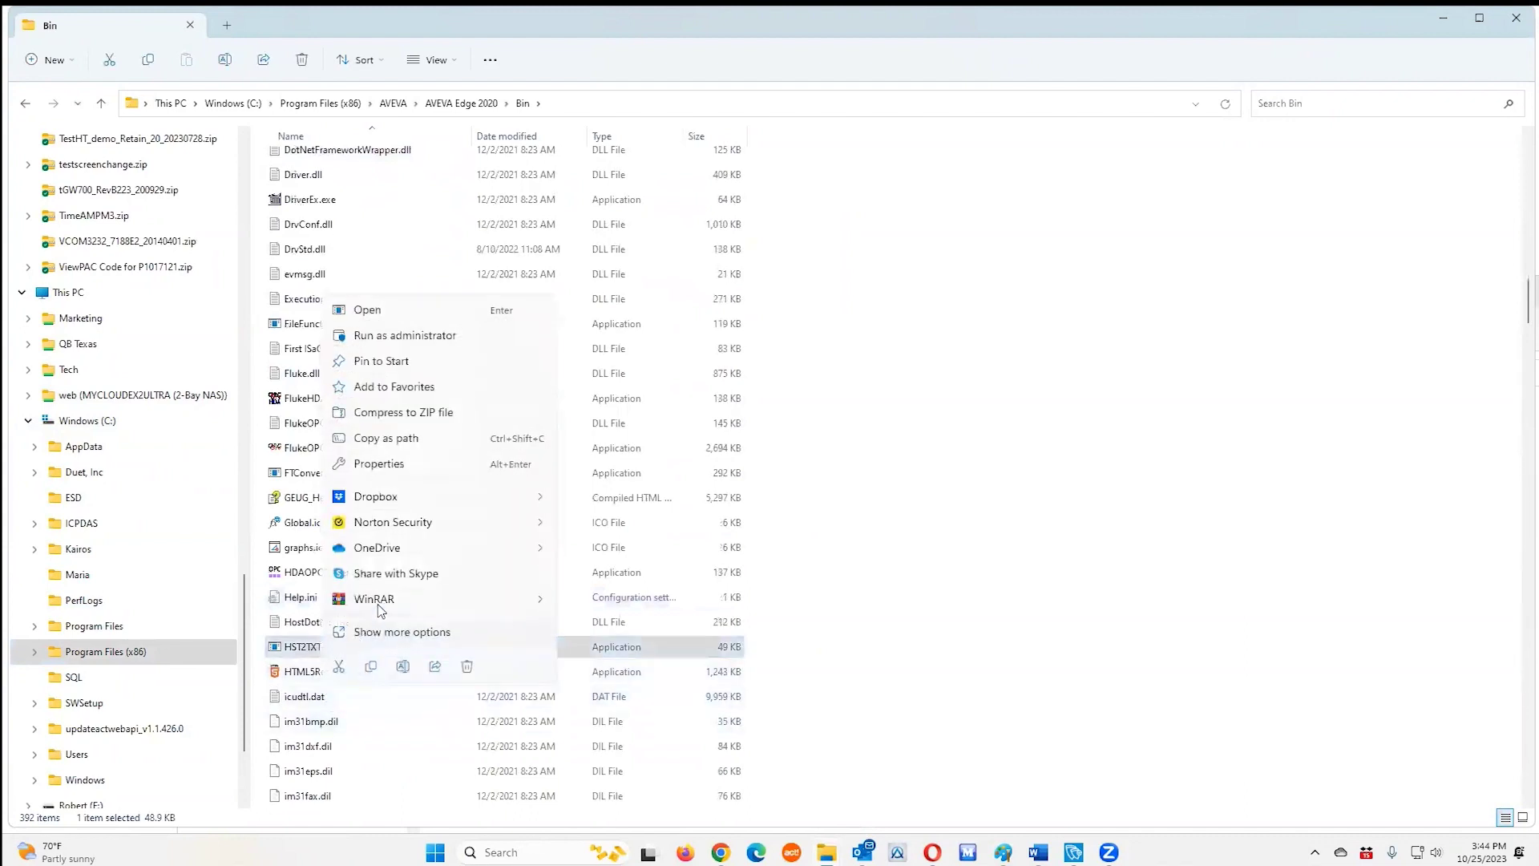
pyautogui.click(371, 666)
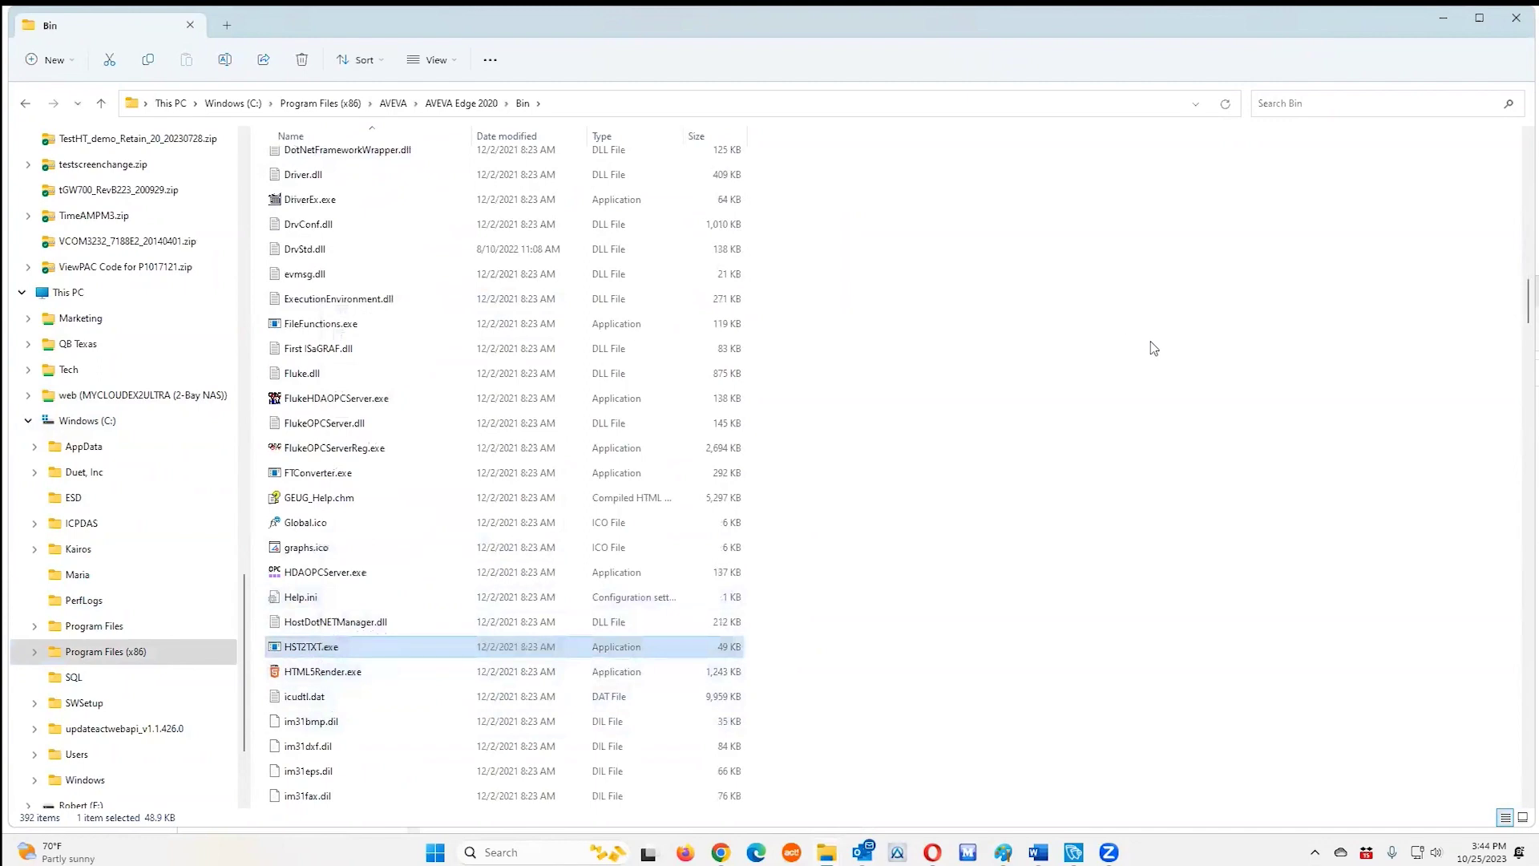
pyautogui.hotkey('alt', 'Tab')
pyautogui.hotkey('alt', 'Tab')
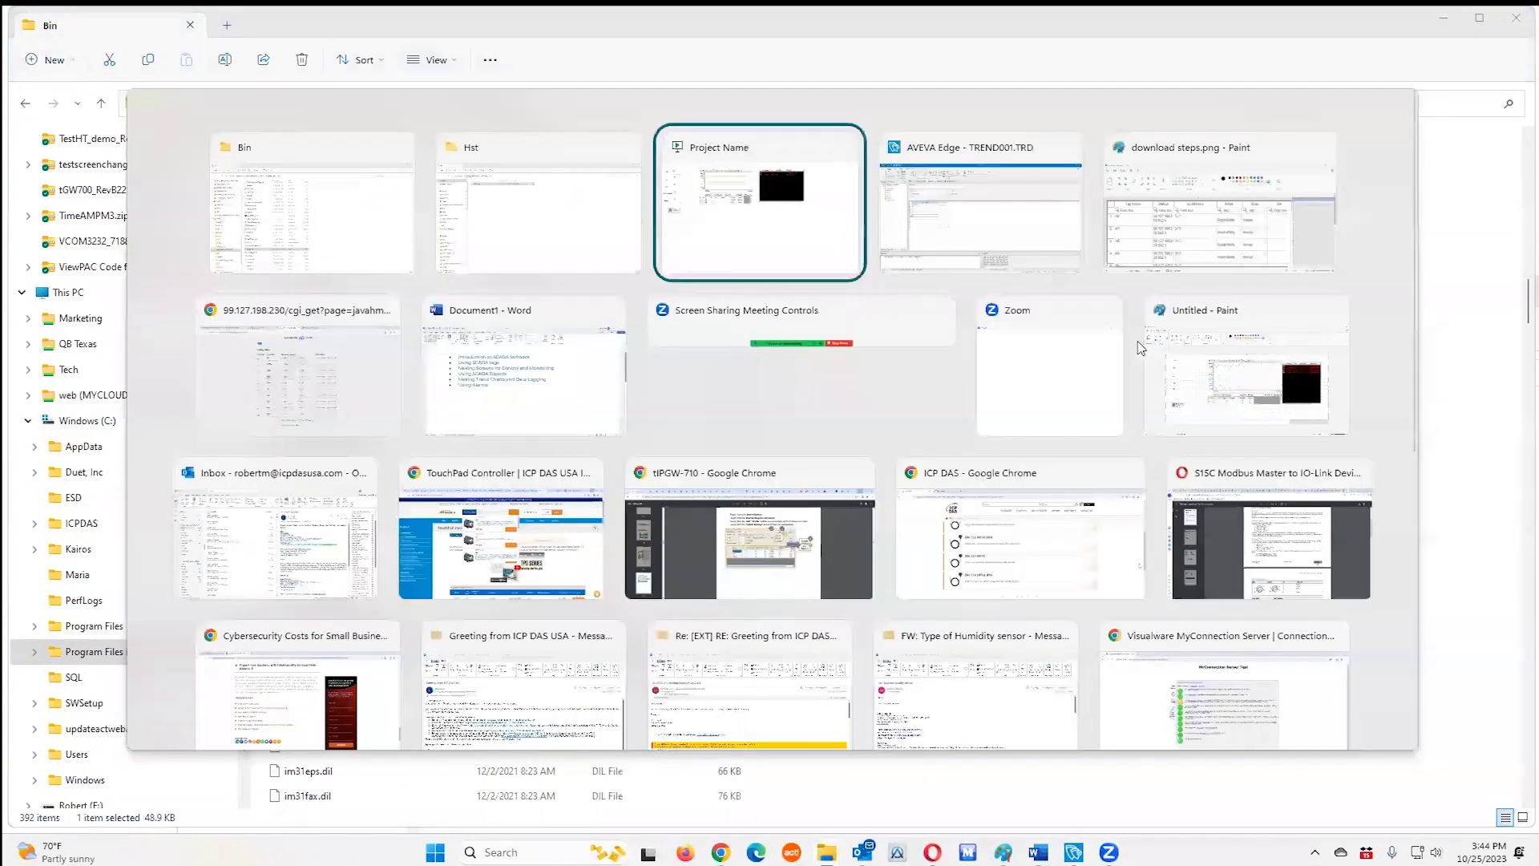
pyautogui.click(542, 241)
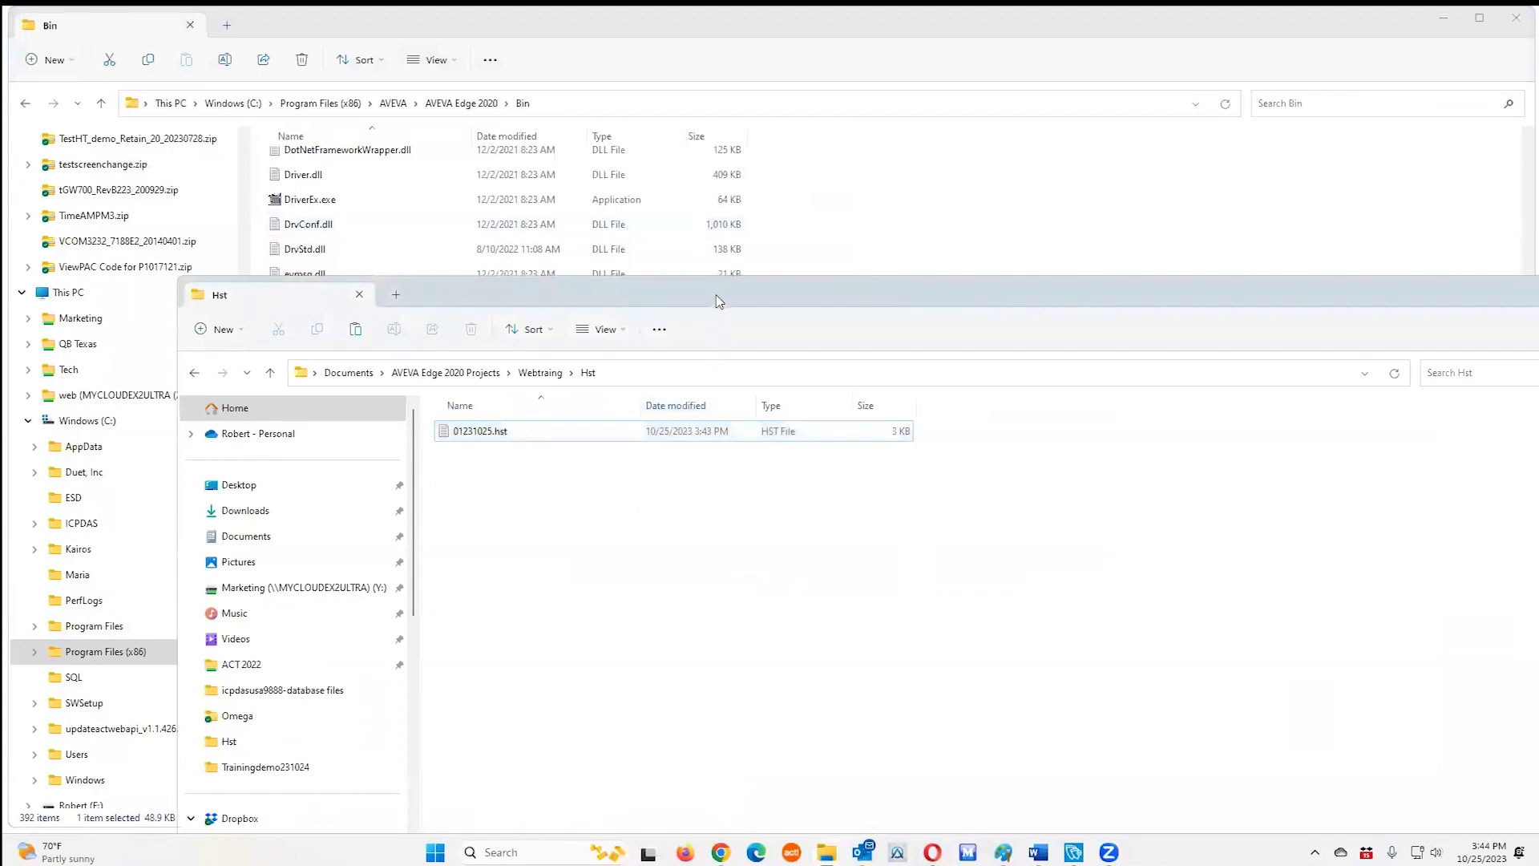
# - Paste HST2TXT.exe into the Hst folder, replacing the existing copy
pyautogui.rightClick(510, 497)
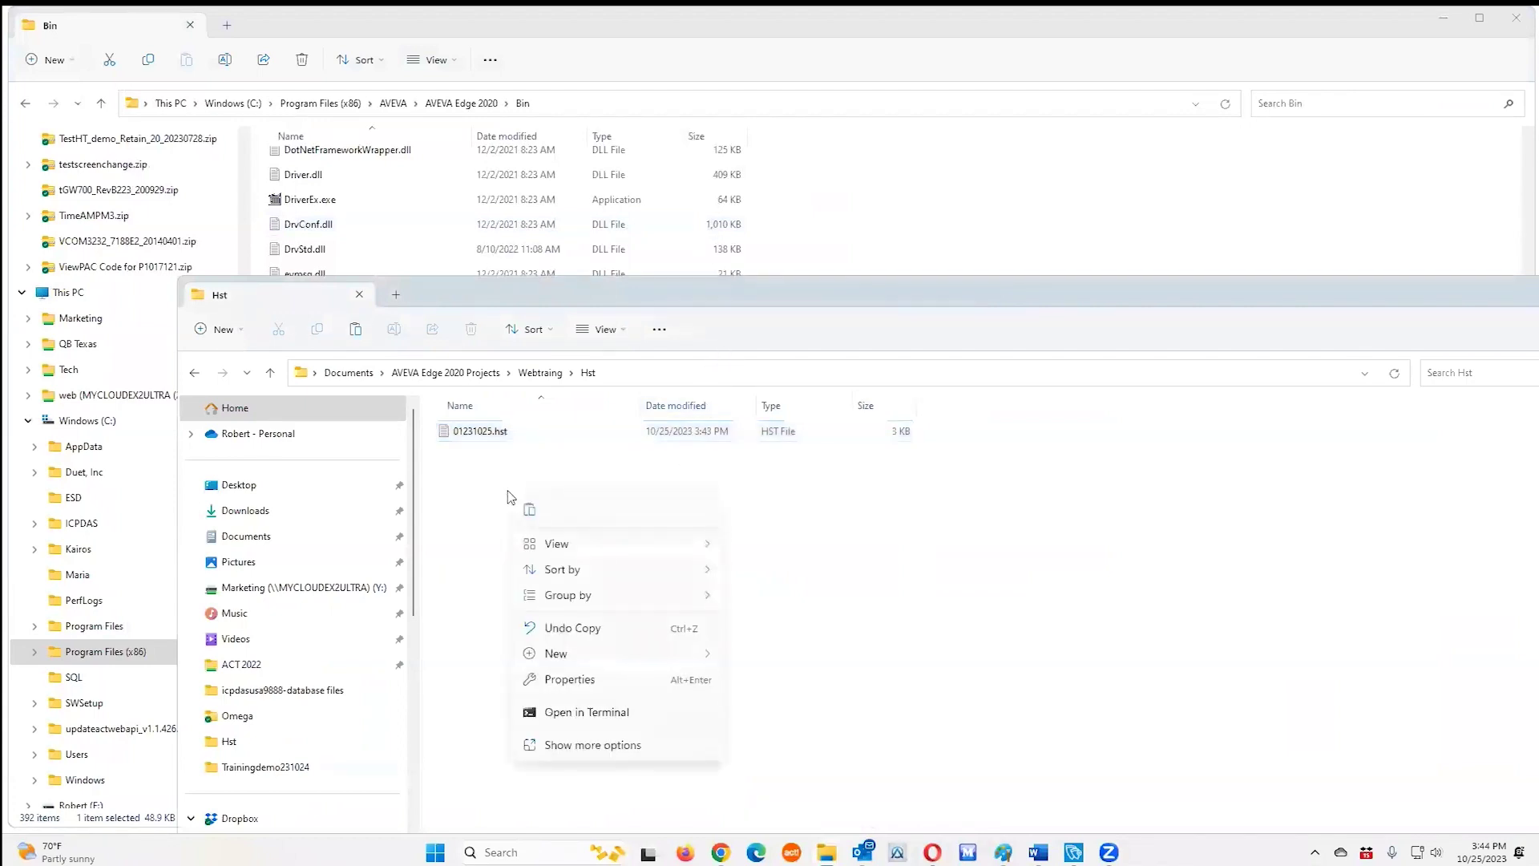
pyautogui.click(530, 511)
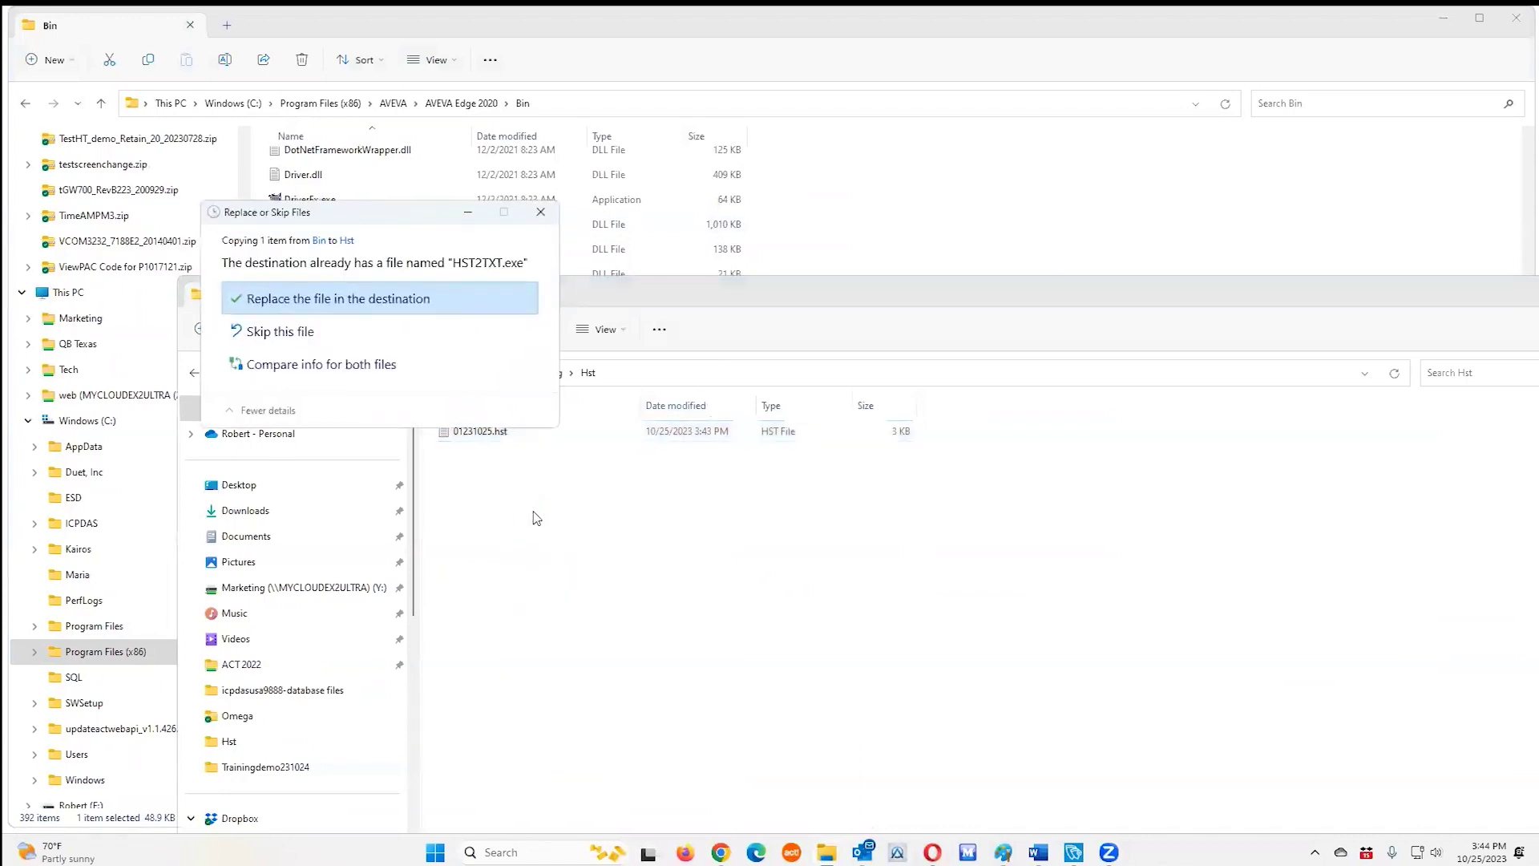
pyautogui.click(388, 299)
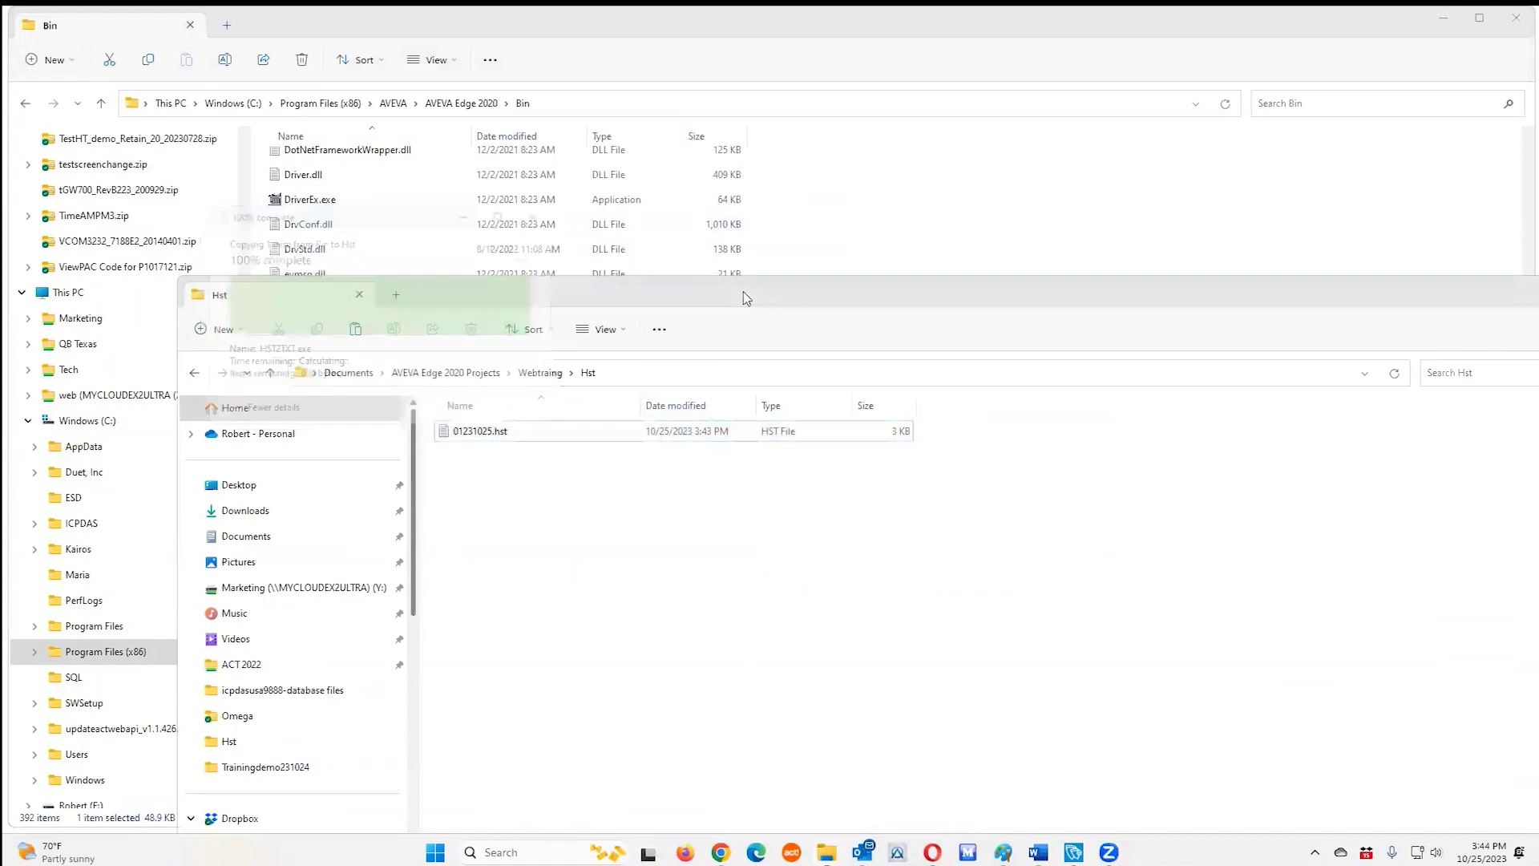
pyautogui.moveTo(742, 291); pyautogui.dragTo(557, 284)
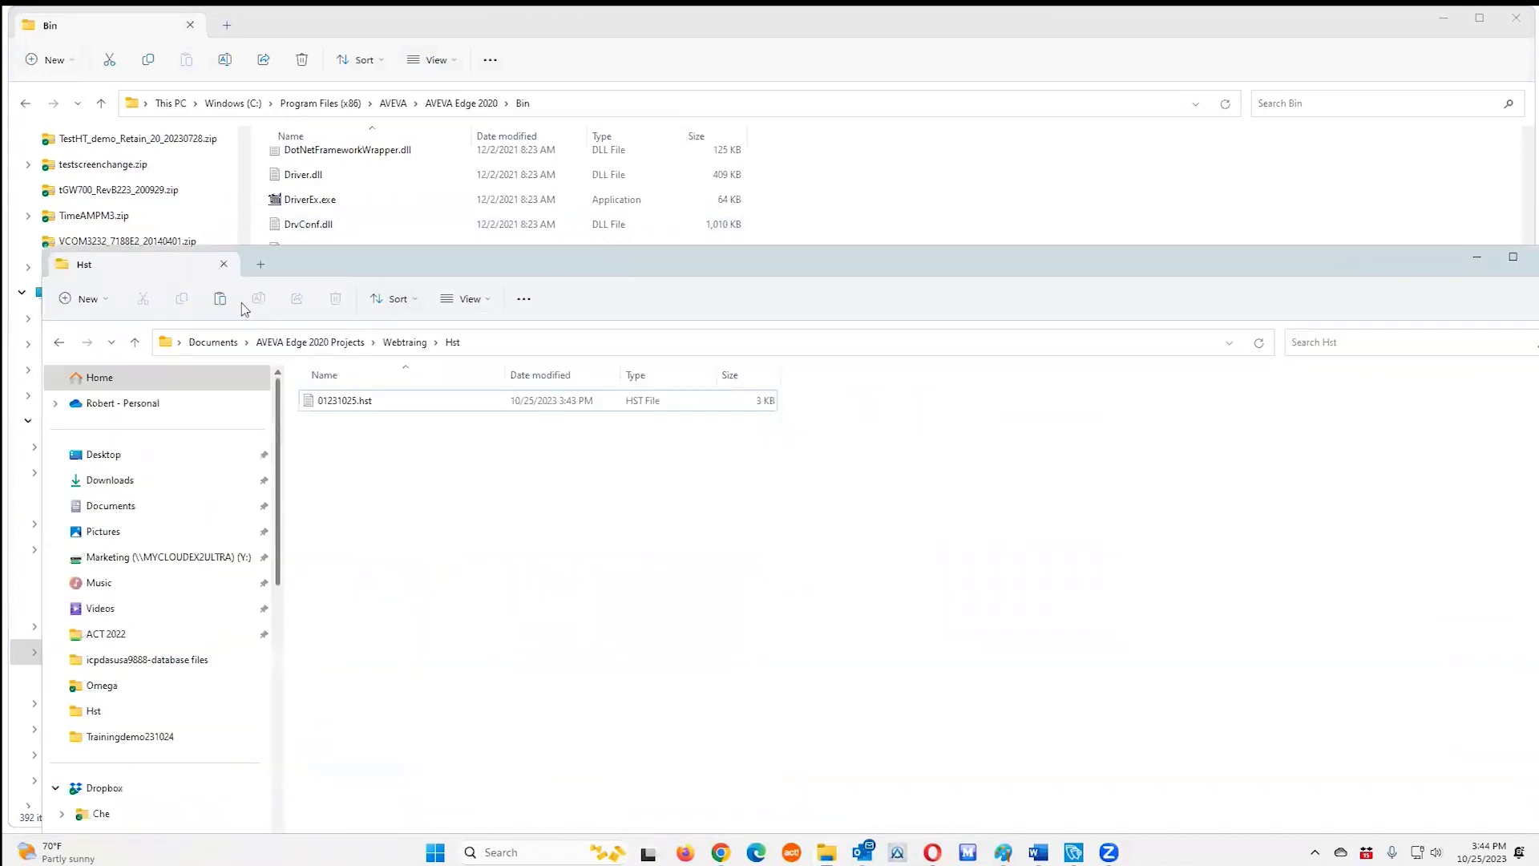
pyautogui.rightClick(533, 512)
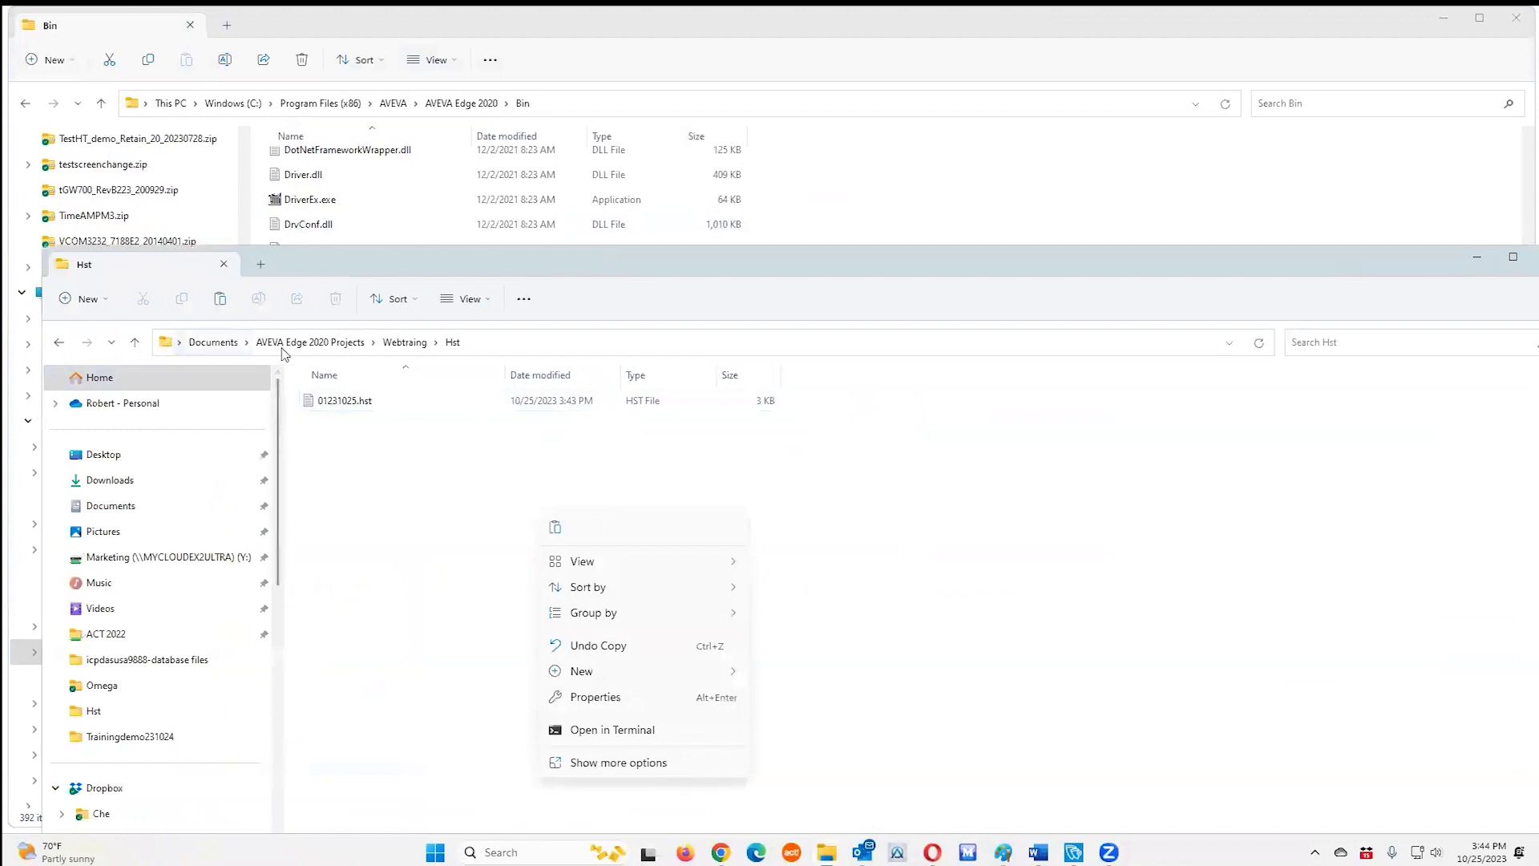
pyautogui.press('Escape')
# - Drag 01231025.hst onto HST2TXT.exe to convert the history file
pyautogui.click(406, 342)
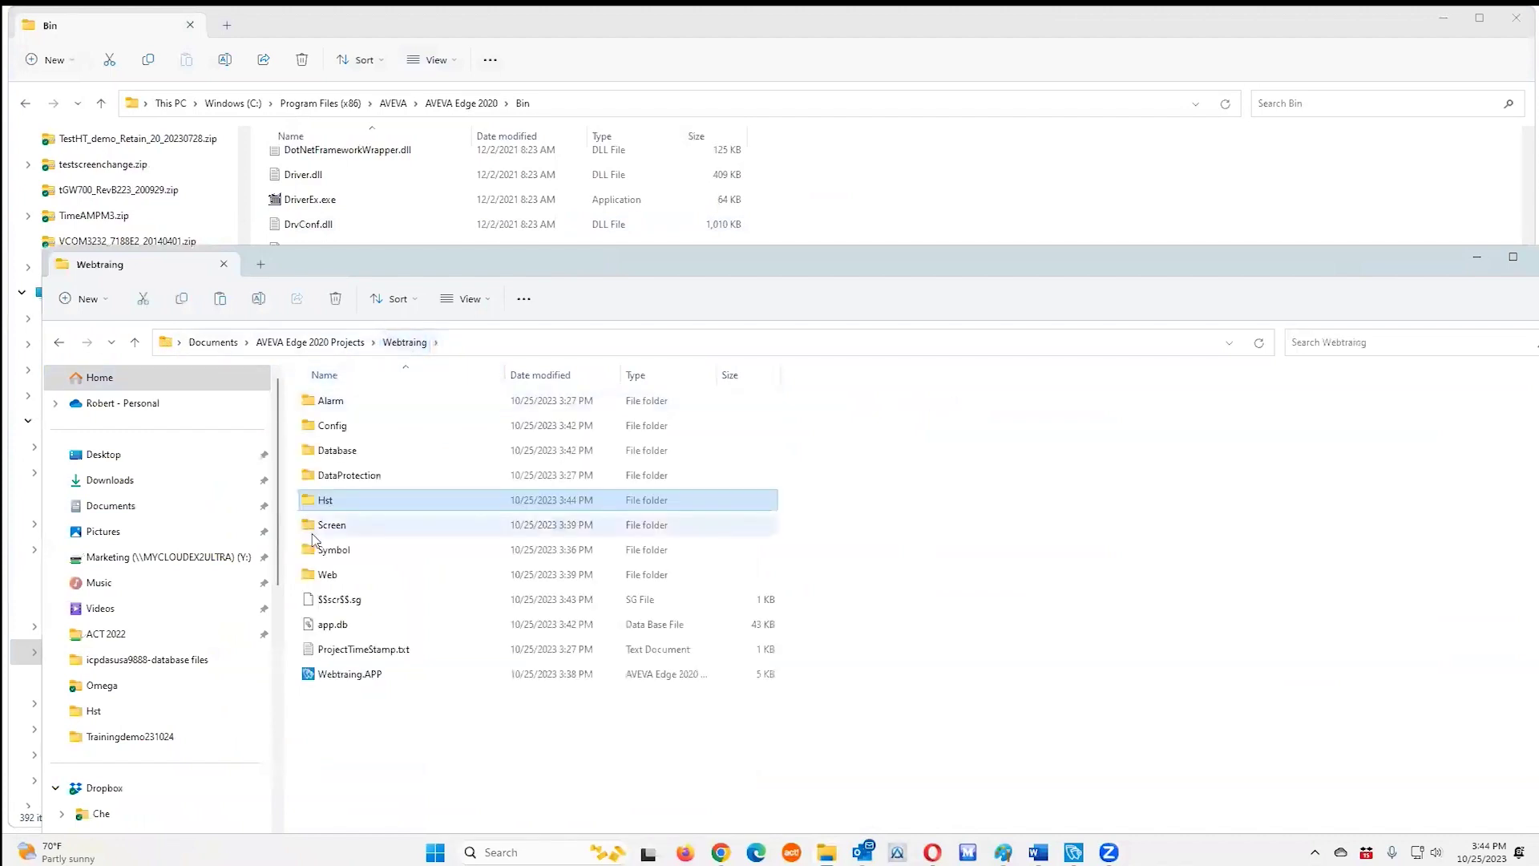
pyautogui.doubleClick(329, 506)
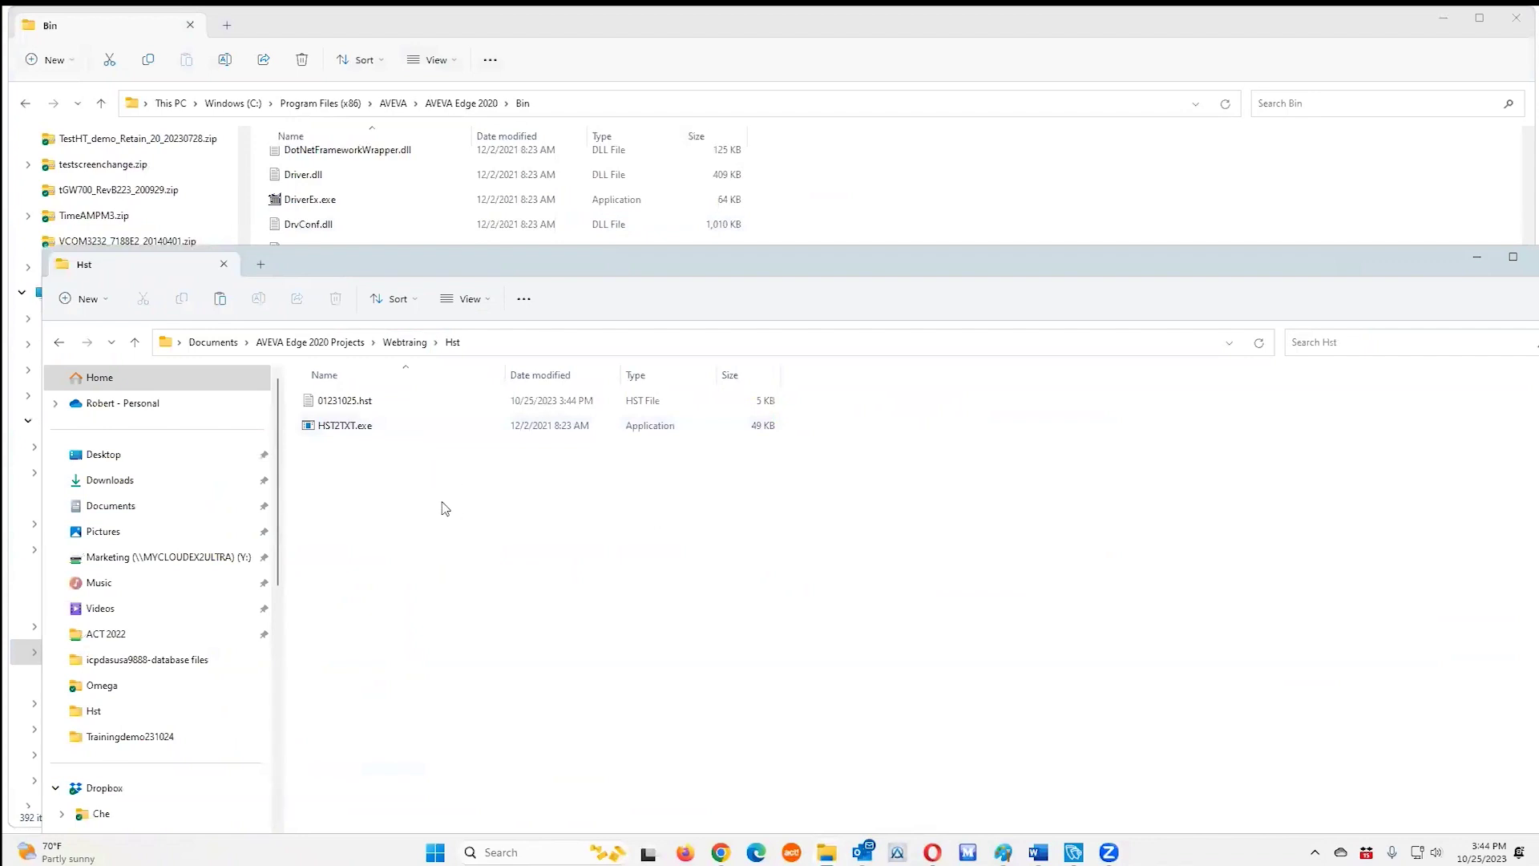
pyautogui.click(350, 409)
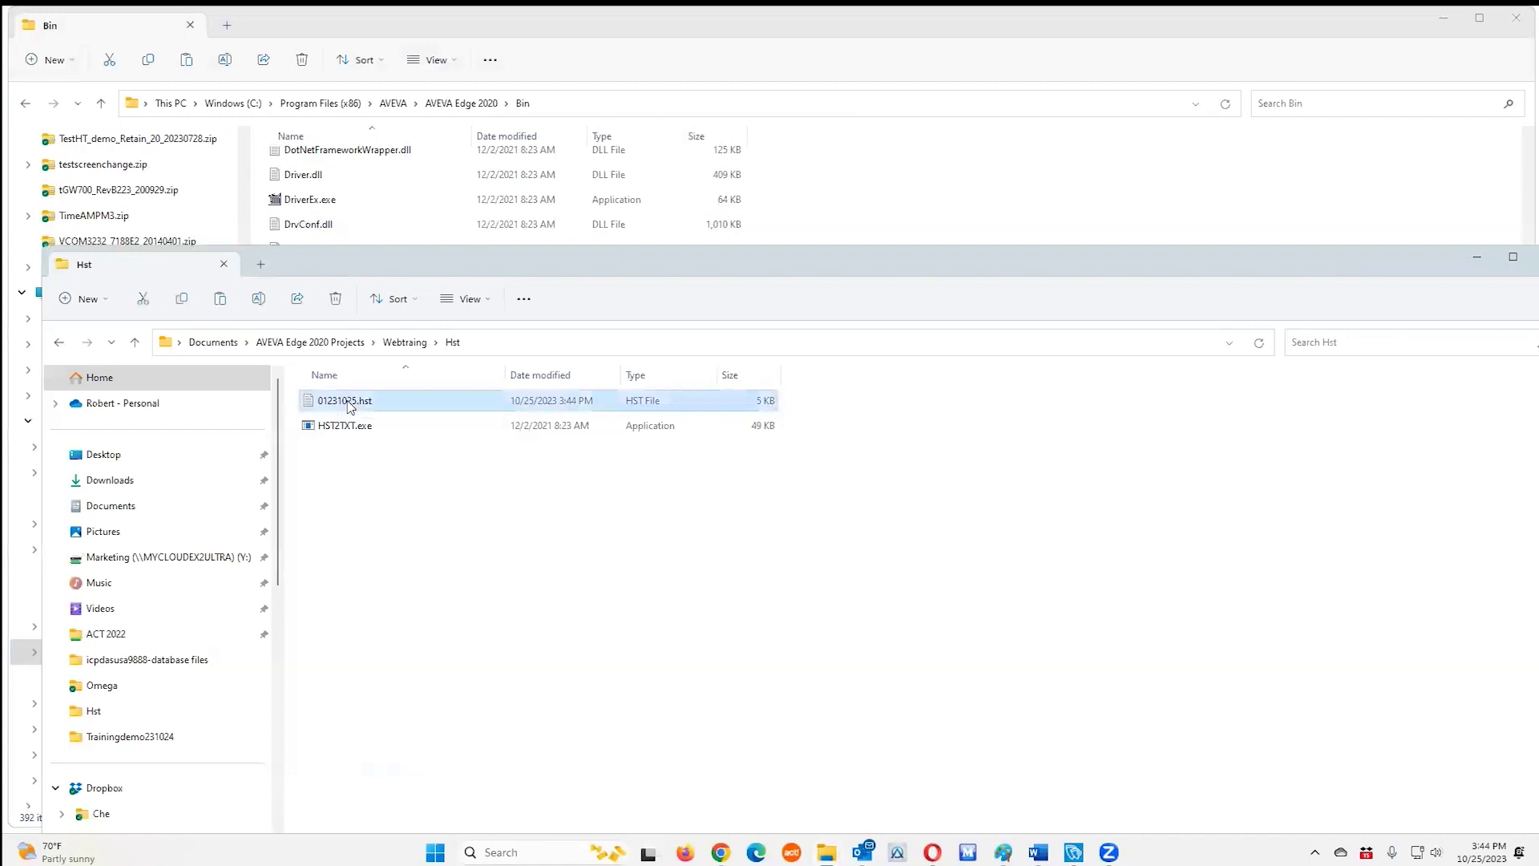
pyautogui.moveTo(351, 409); pyautogui.dragTo(351, 436)
pyautogui.click(406, 343)
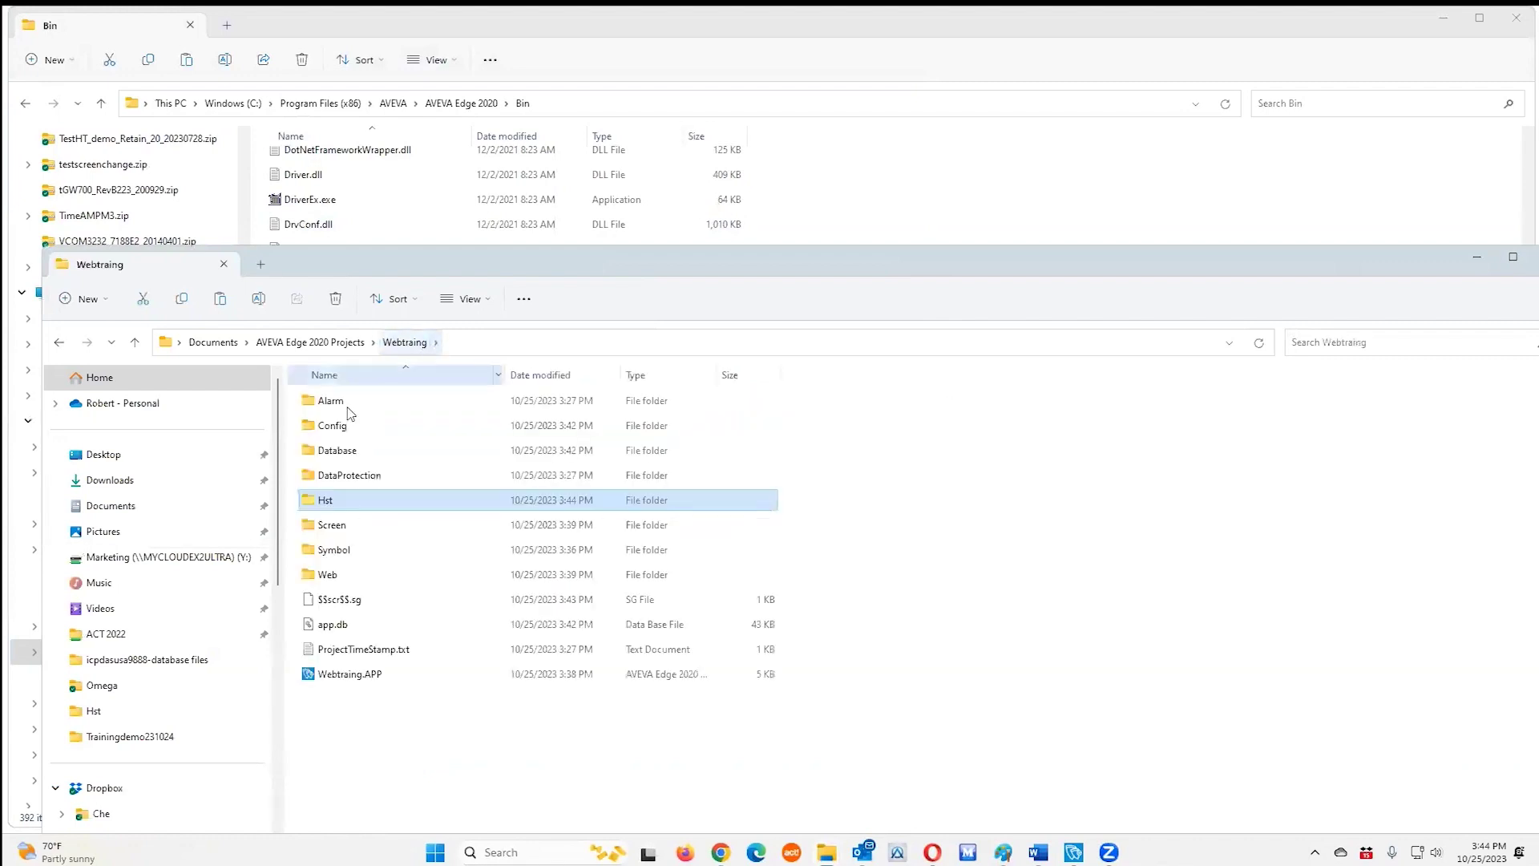
pyautogui.doubleClick(326, 504)
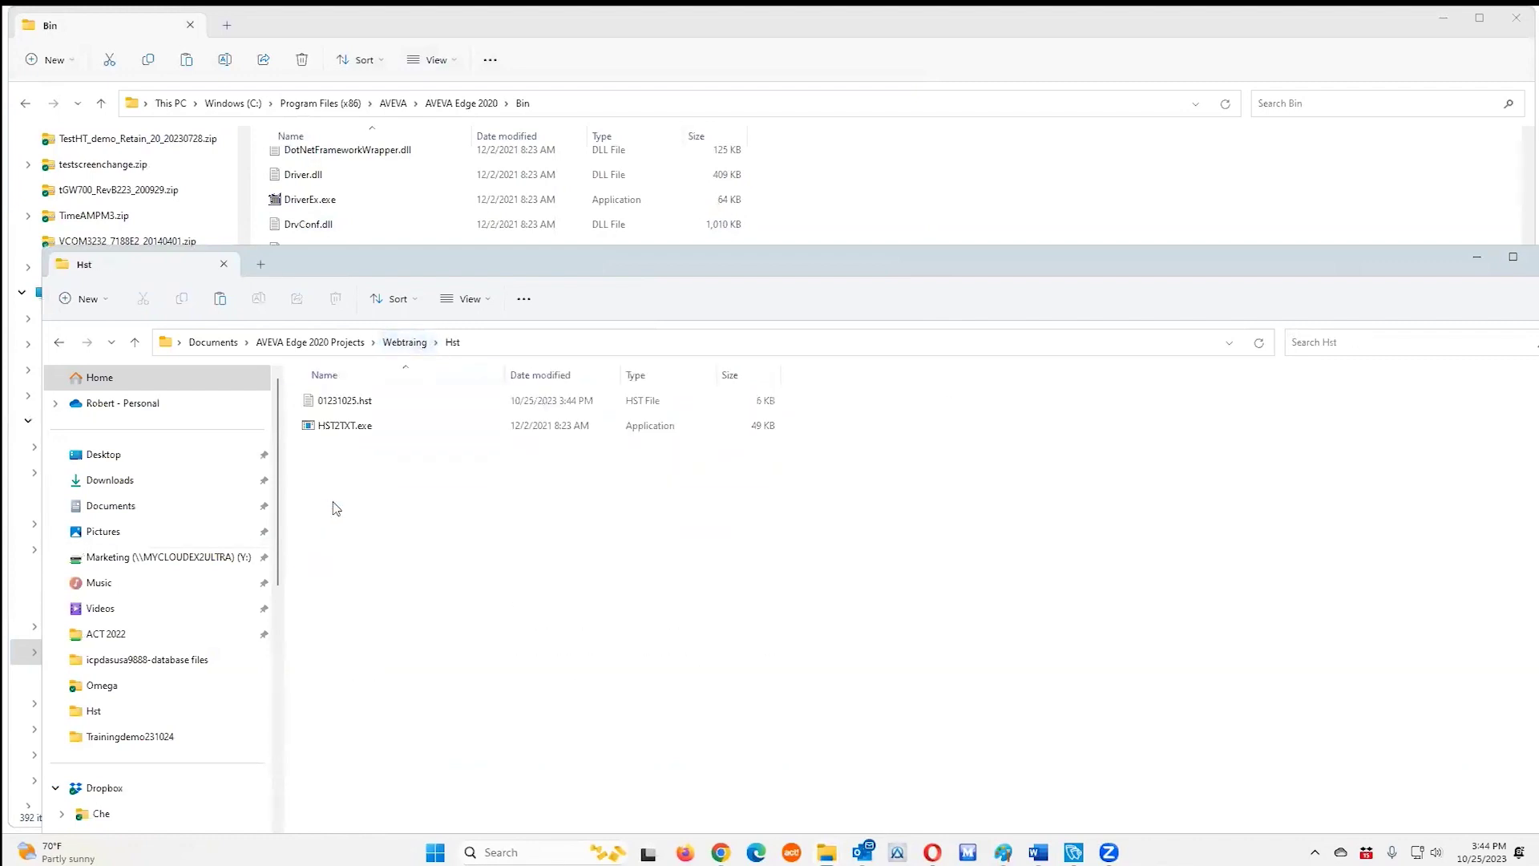
pyautogui.moveTo(371, 401); pyautogui.dragTo(347, 433)
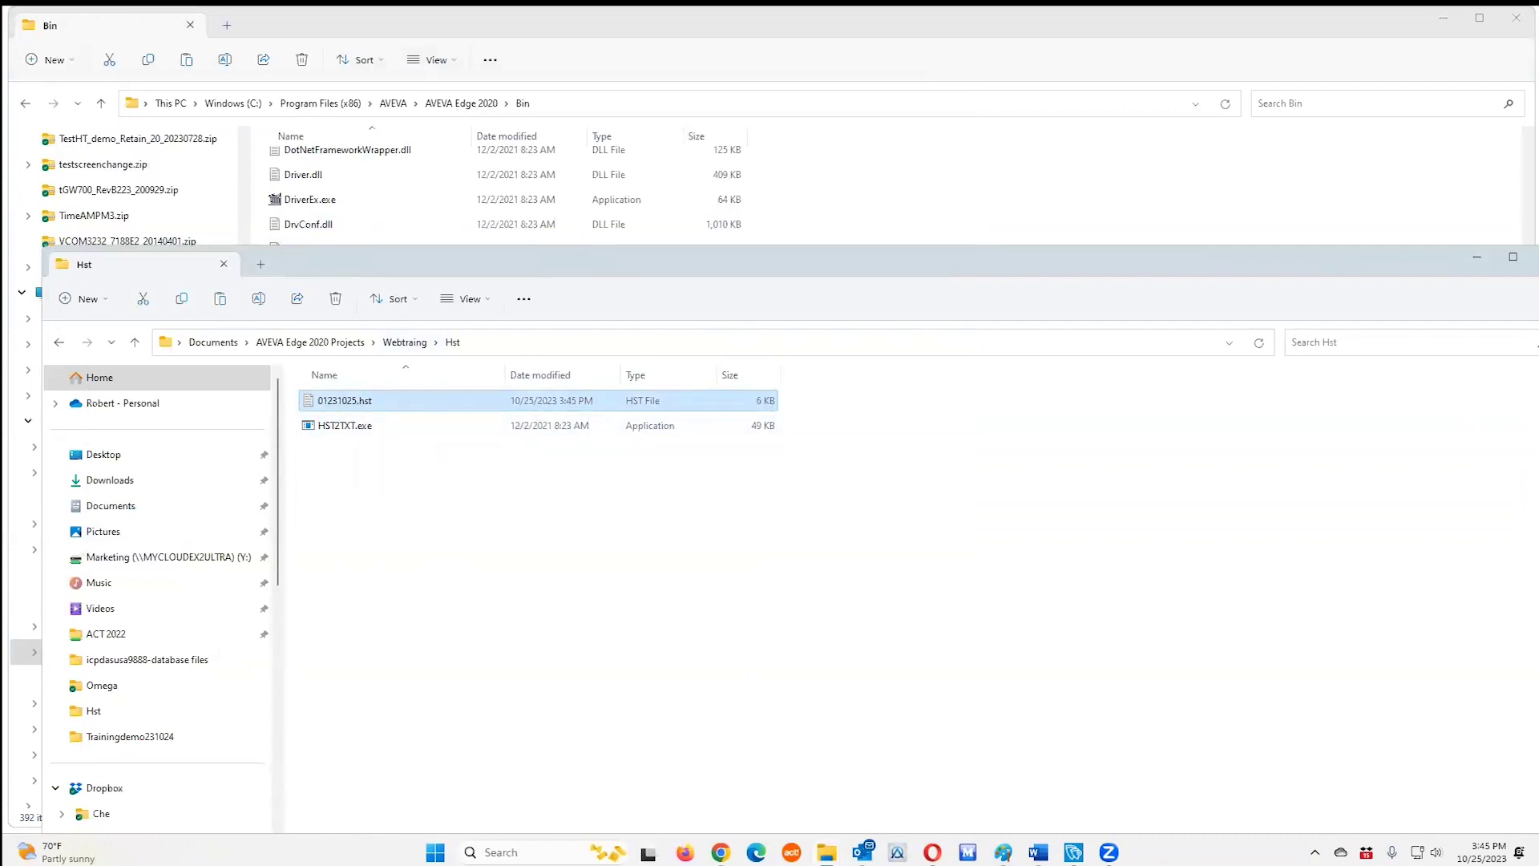
# - Exit the running HMI application, confirming Yes, and return to the Hst folder window
pyautogui.moveTo(1073, 851)
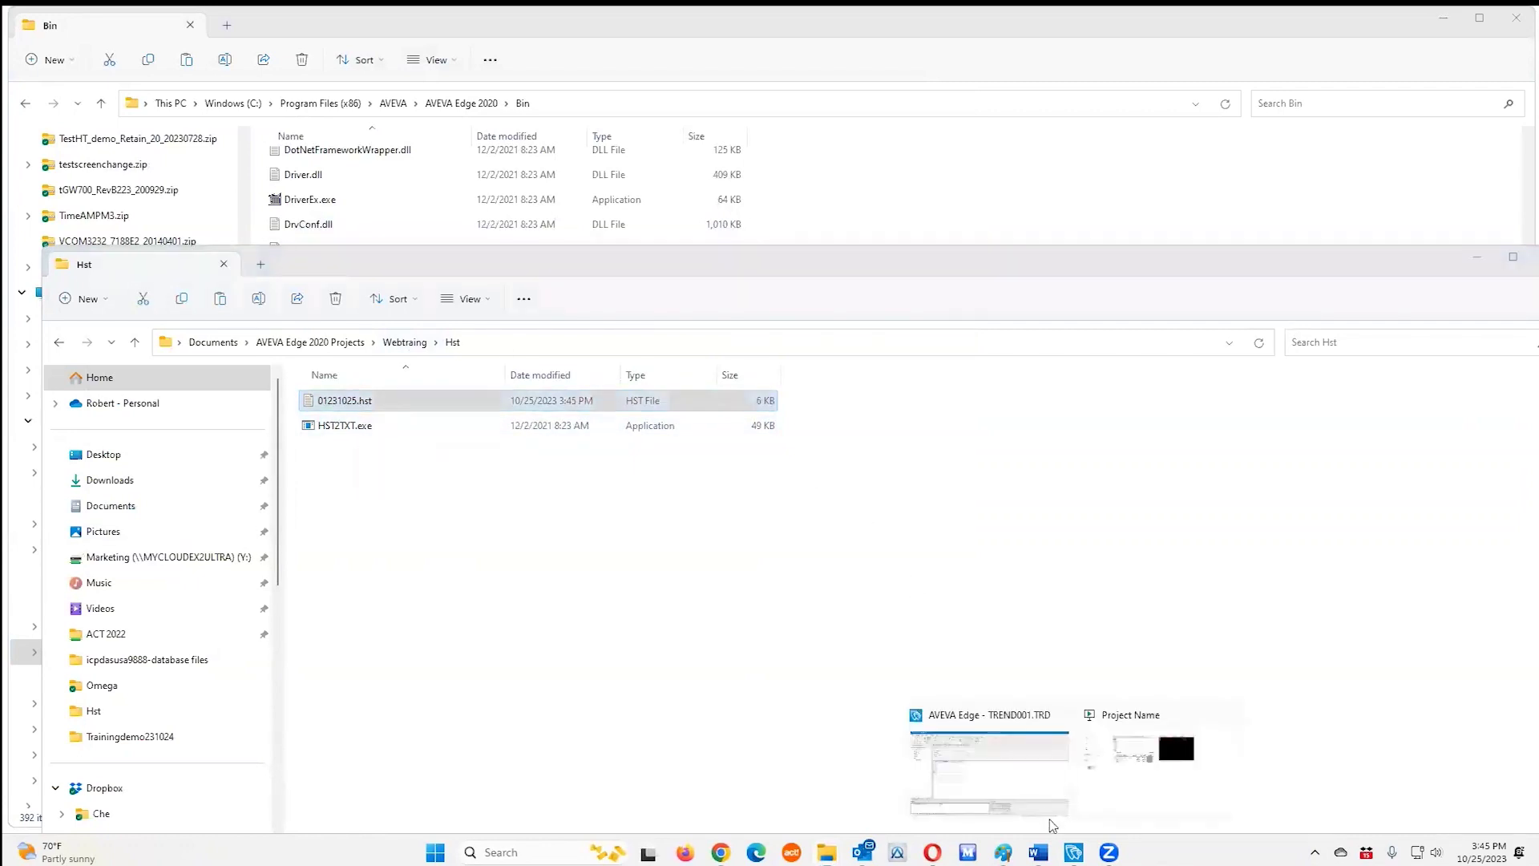
pyautogui.click(1126, 772)
pyautogui.click(112, 380)
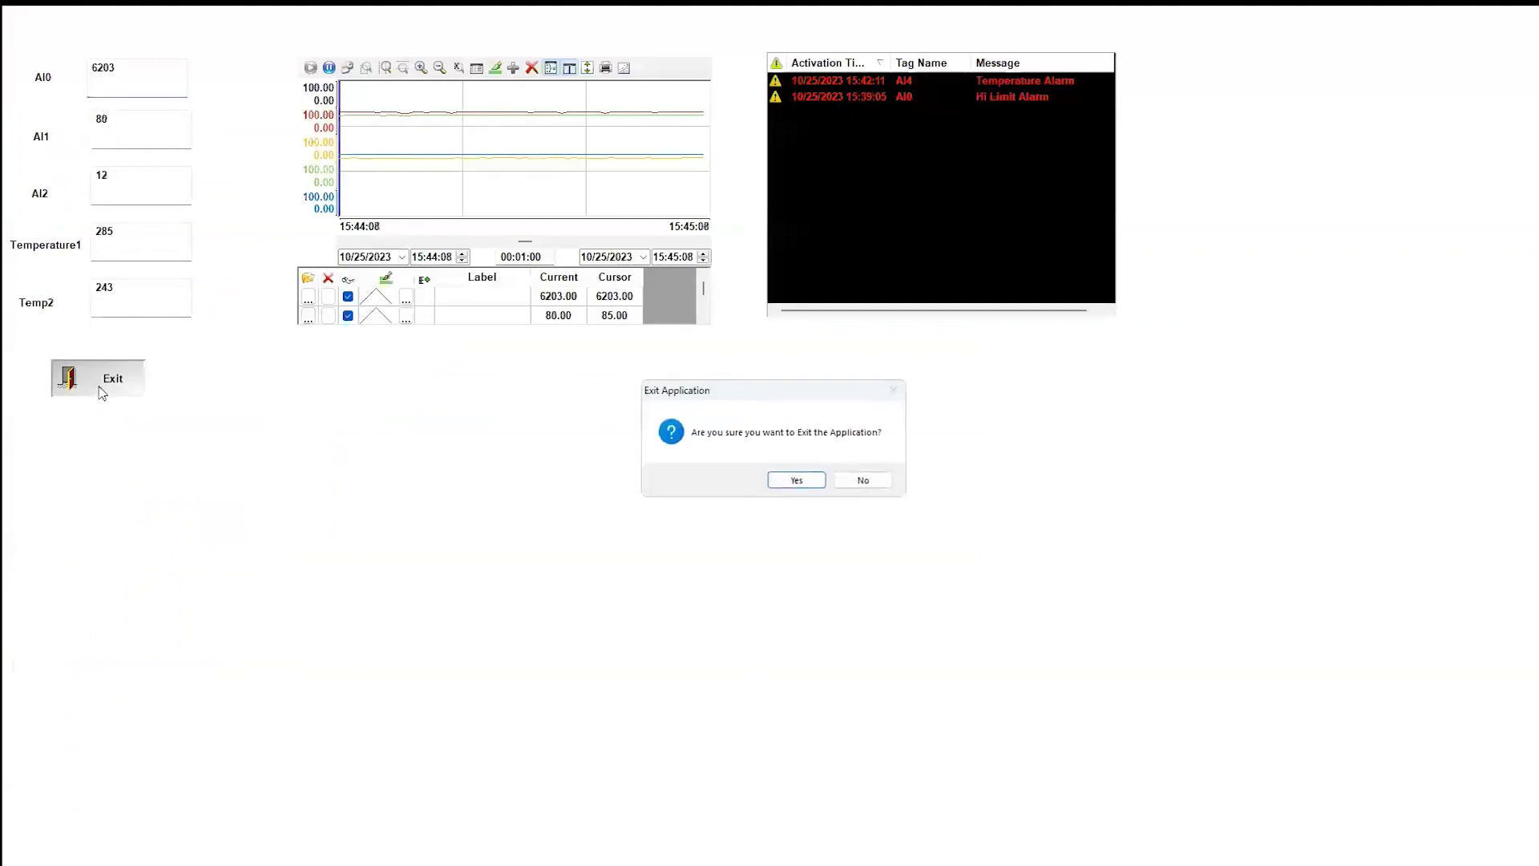
pyautogui.click(796, 481)
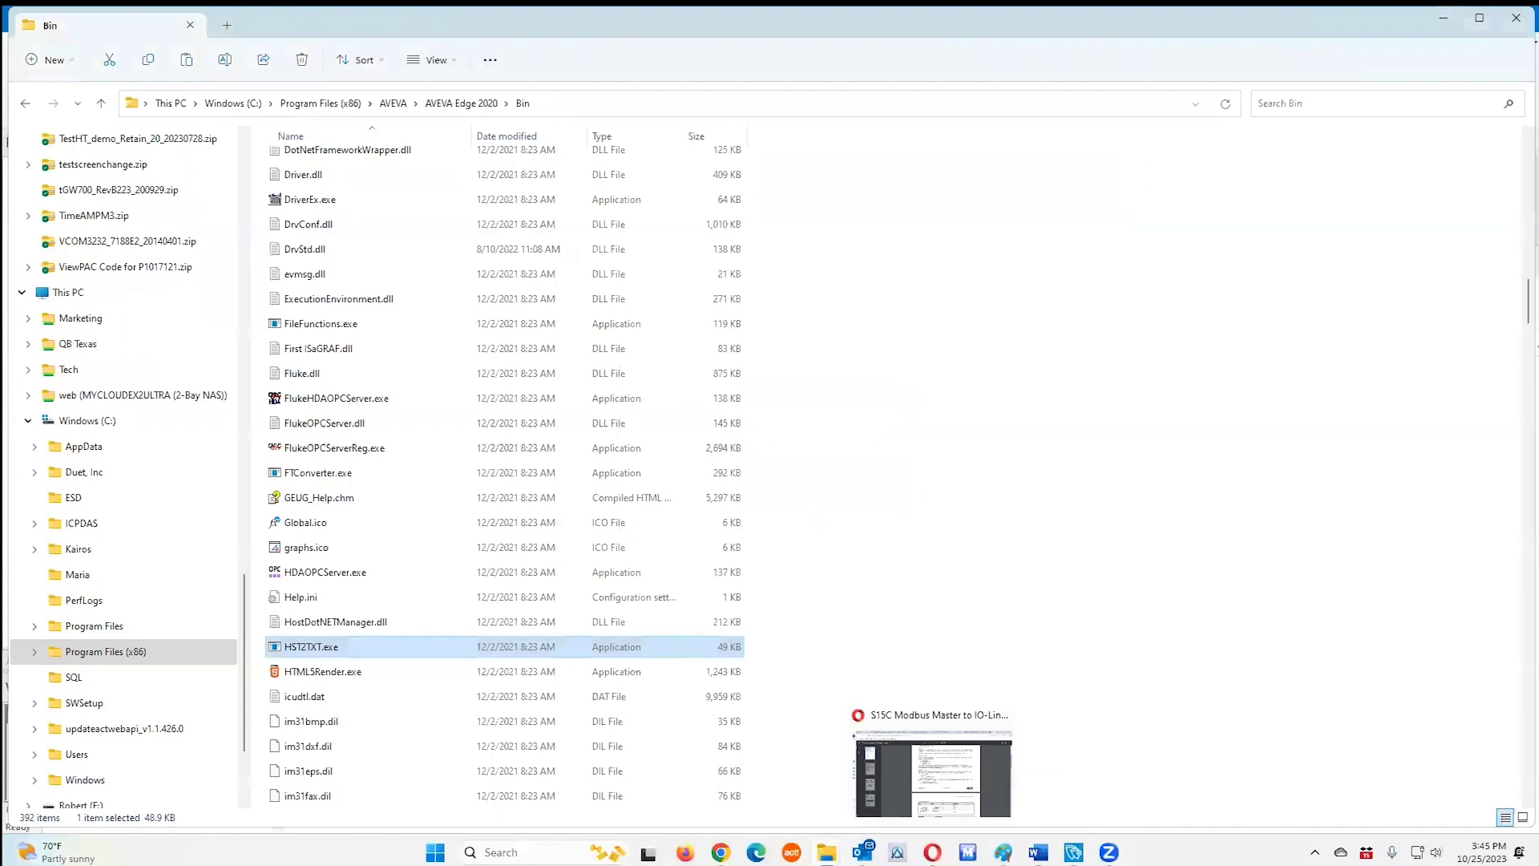
pyautogui.moveTo(826, 851)
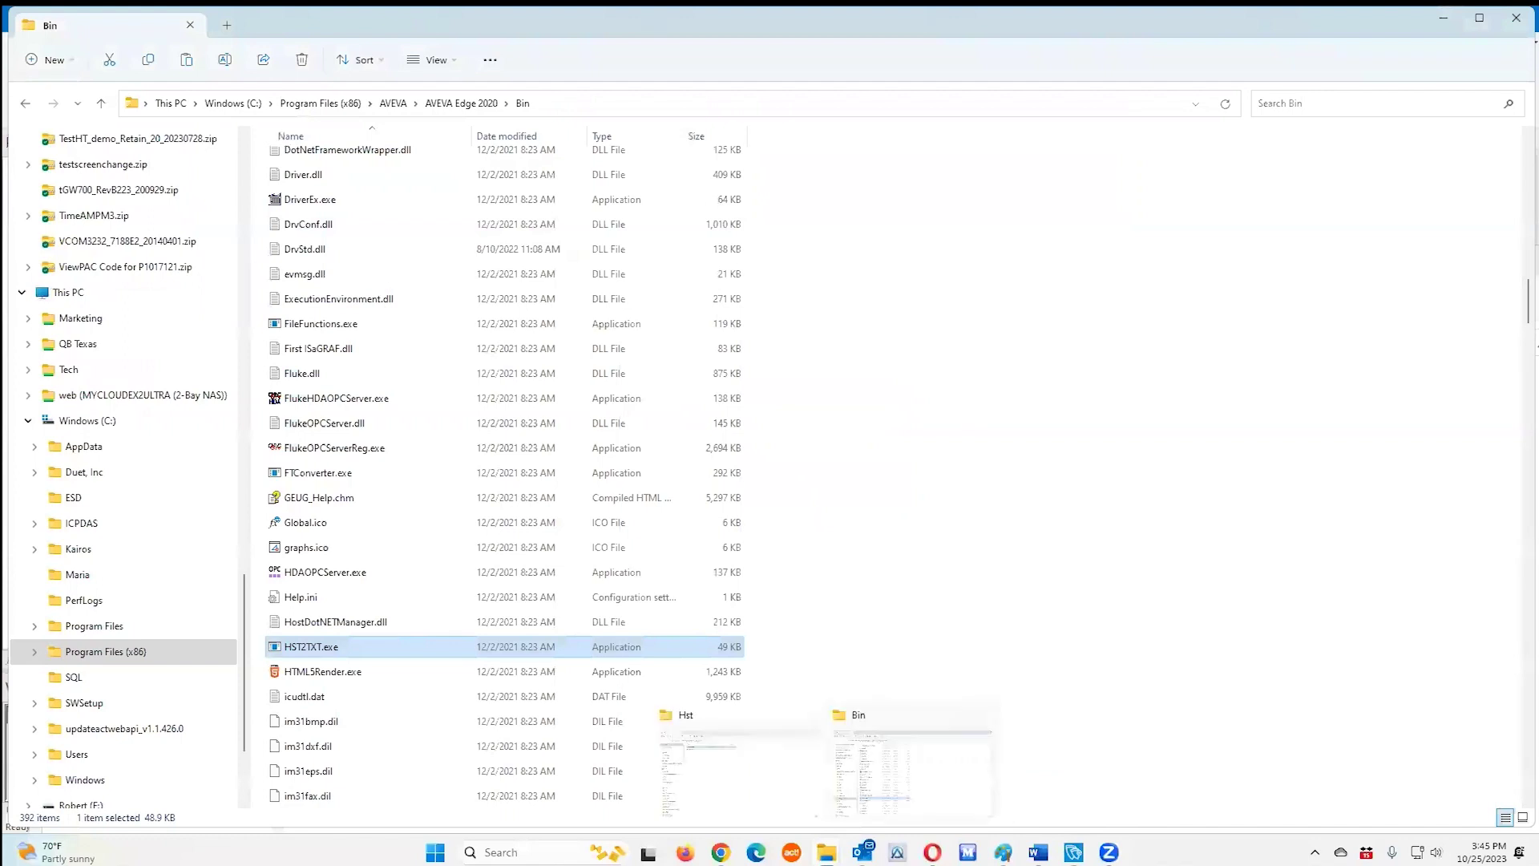
pyautogui.click(779, 794)
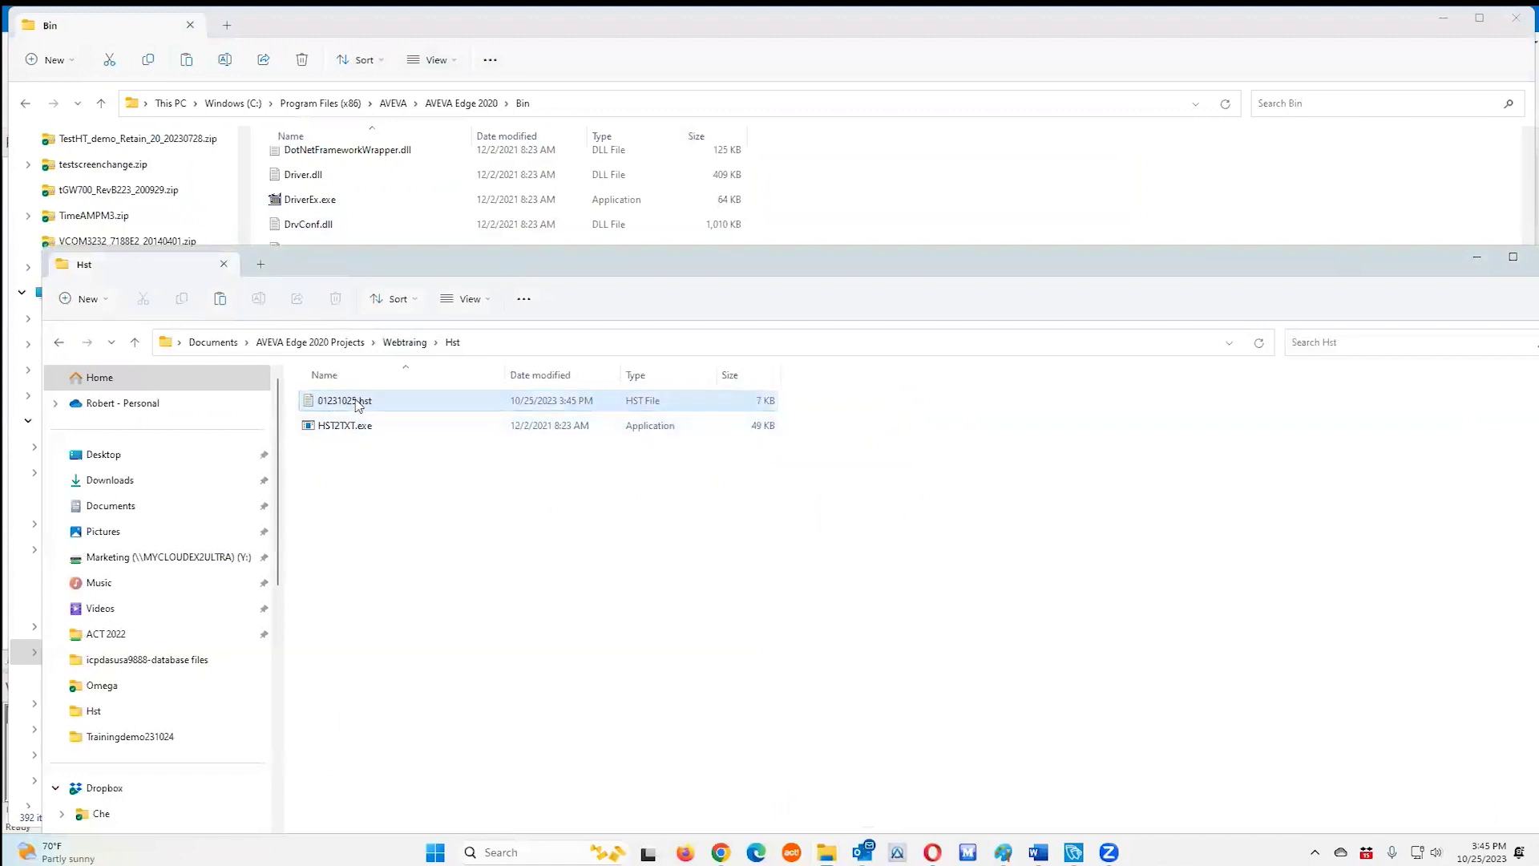
# - Convert 01231025.hst with HST2TXT.exe and open the resulting 01231025.txt in Notepad
pyautogui.moveTo(359, 405); pyautogui.dragTo(364, 425)
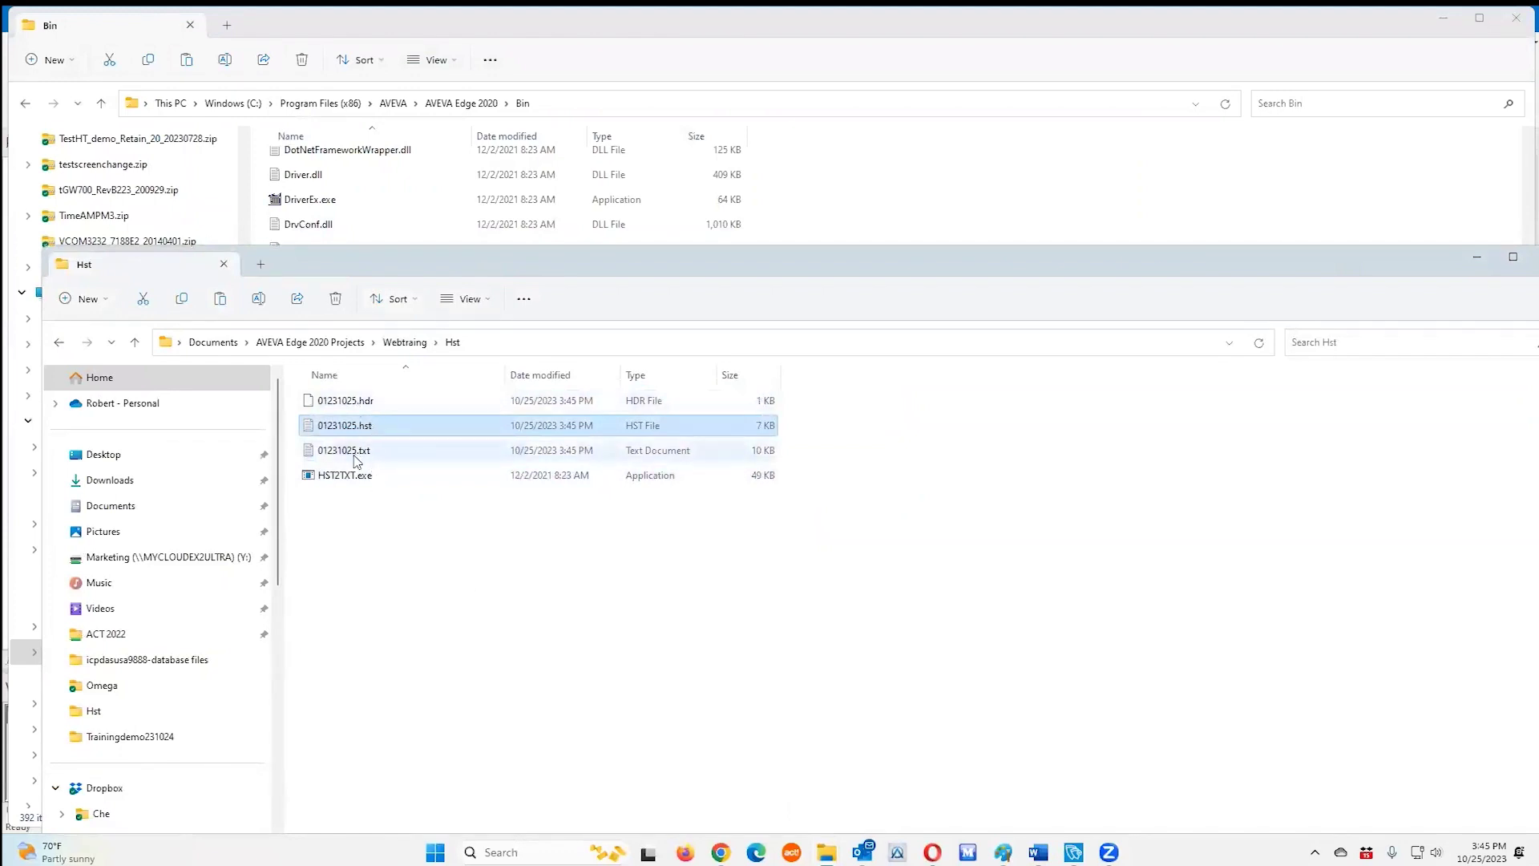
pyautogui.doubleClick(355, 454)
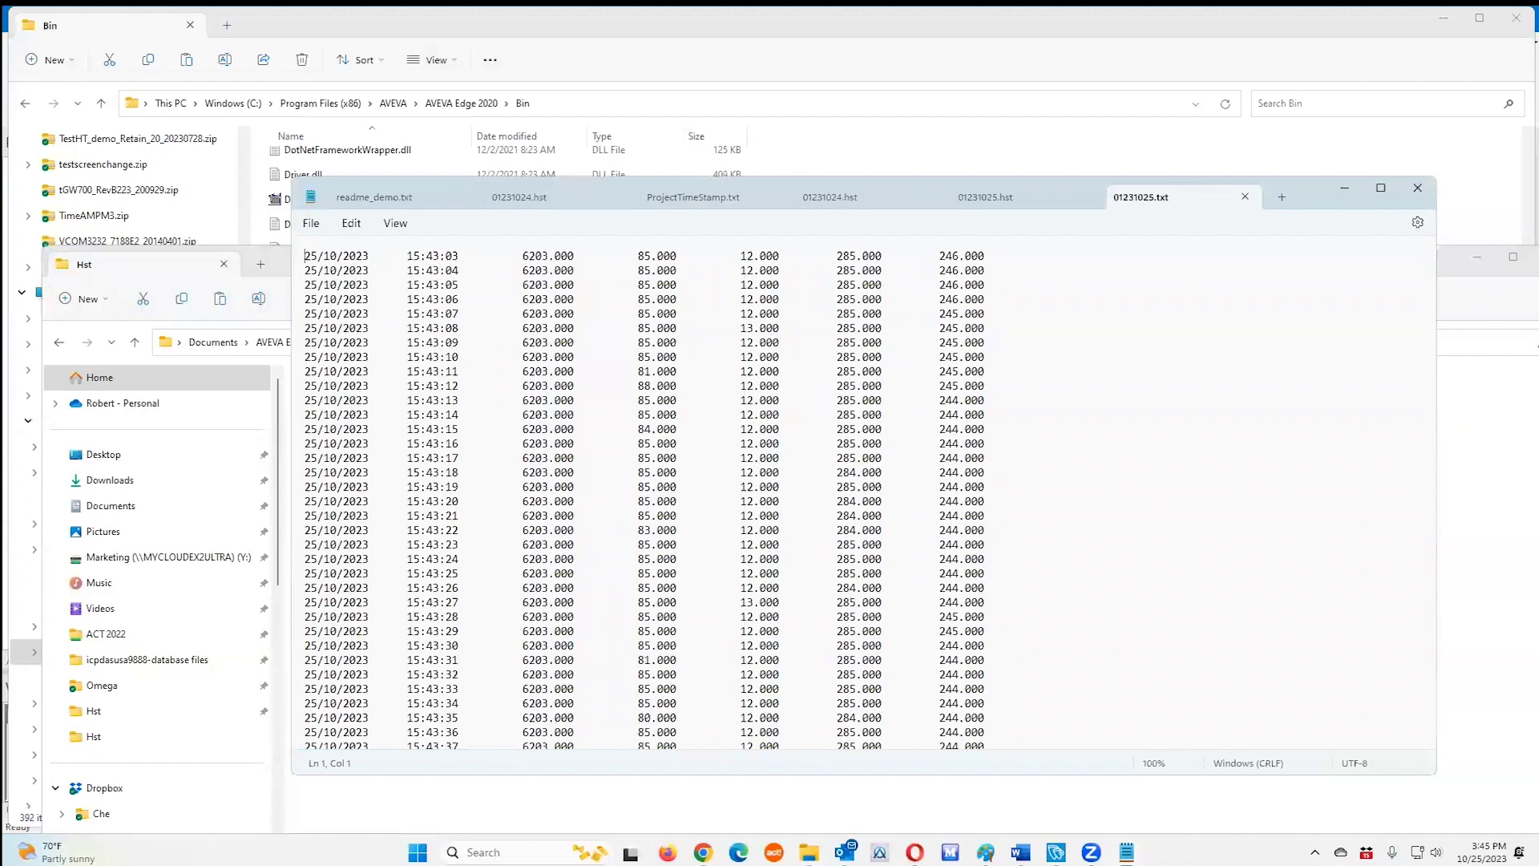
pyautogui.moveTo(767, 811)
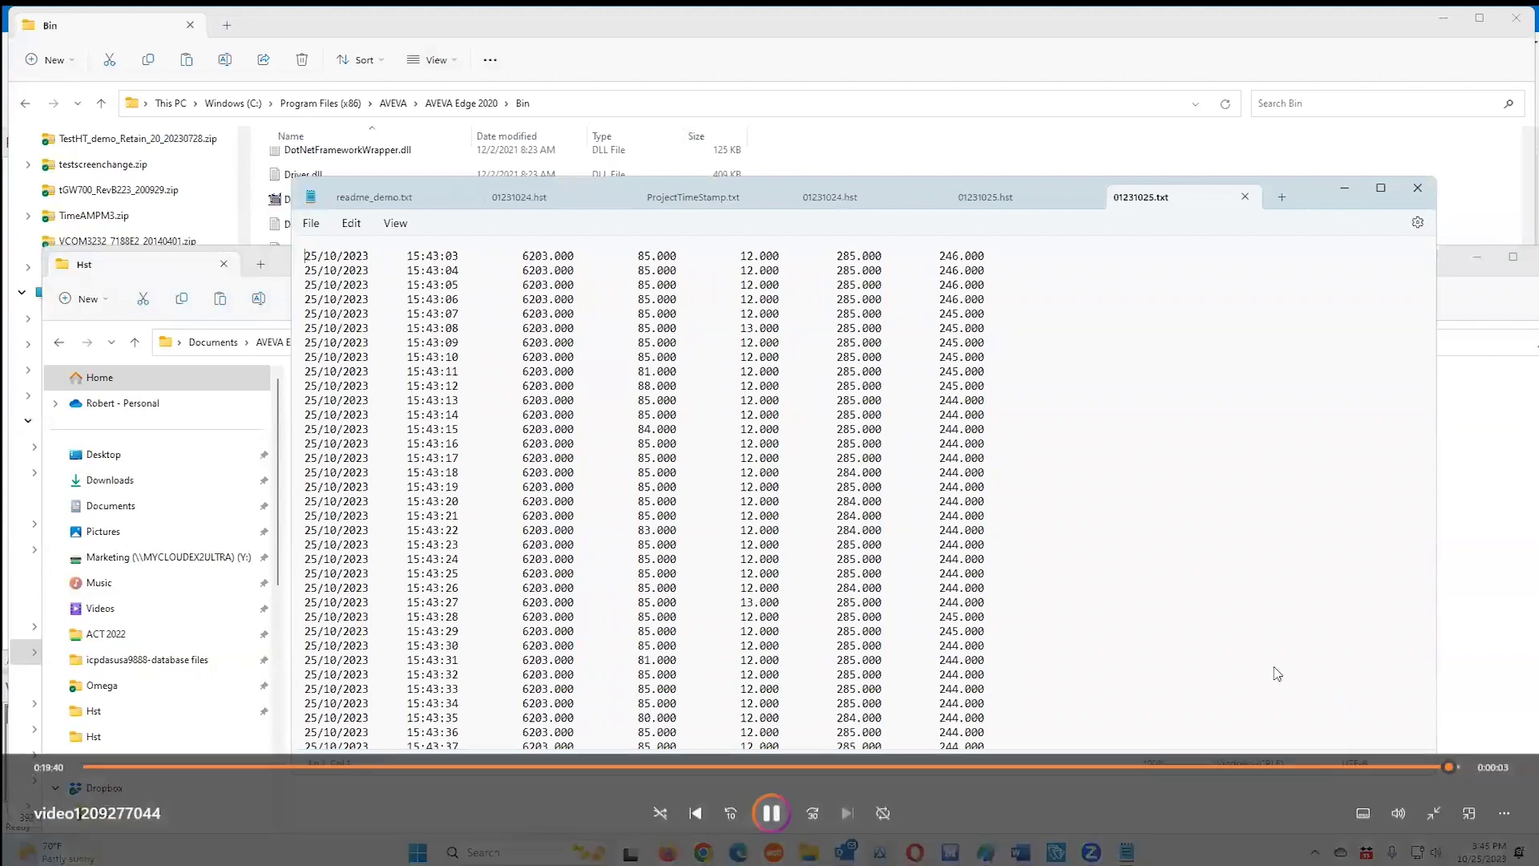
pyautogui.click(770, 811)
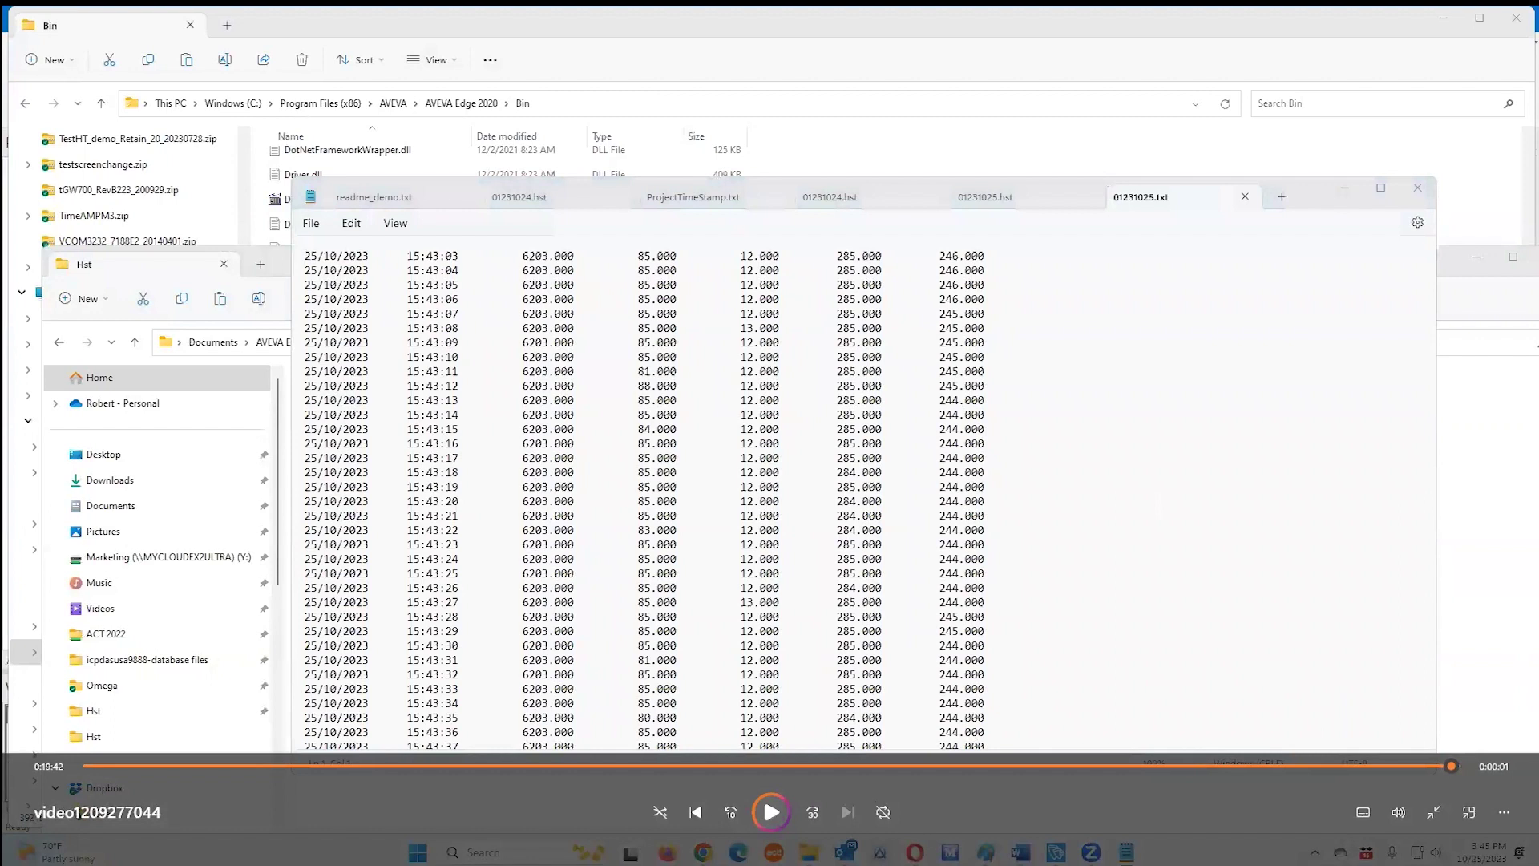